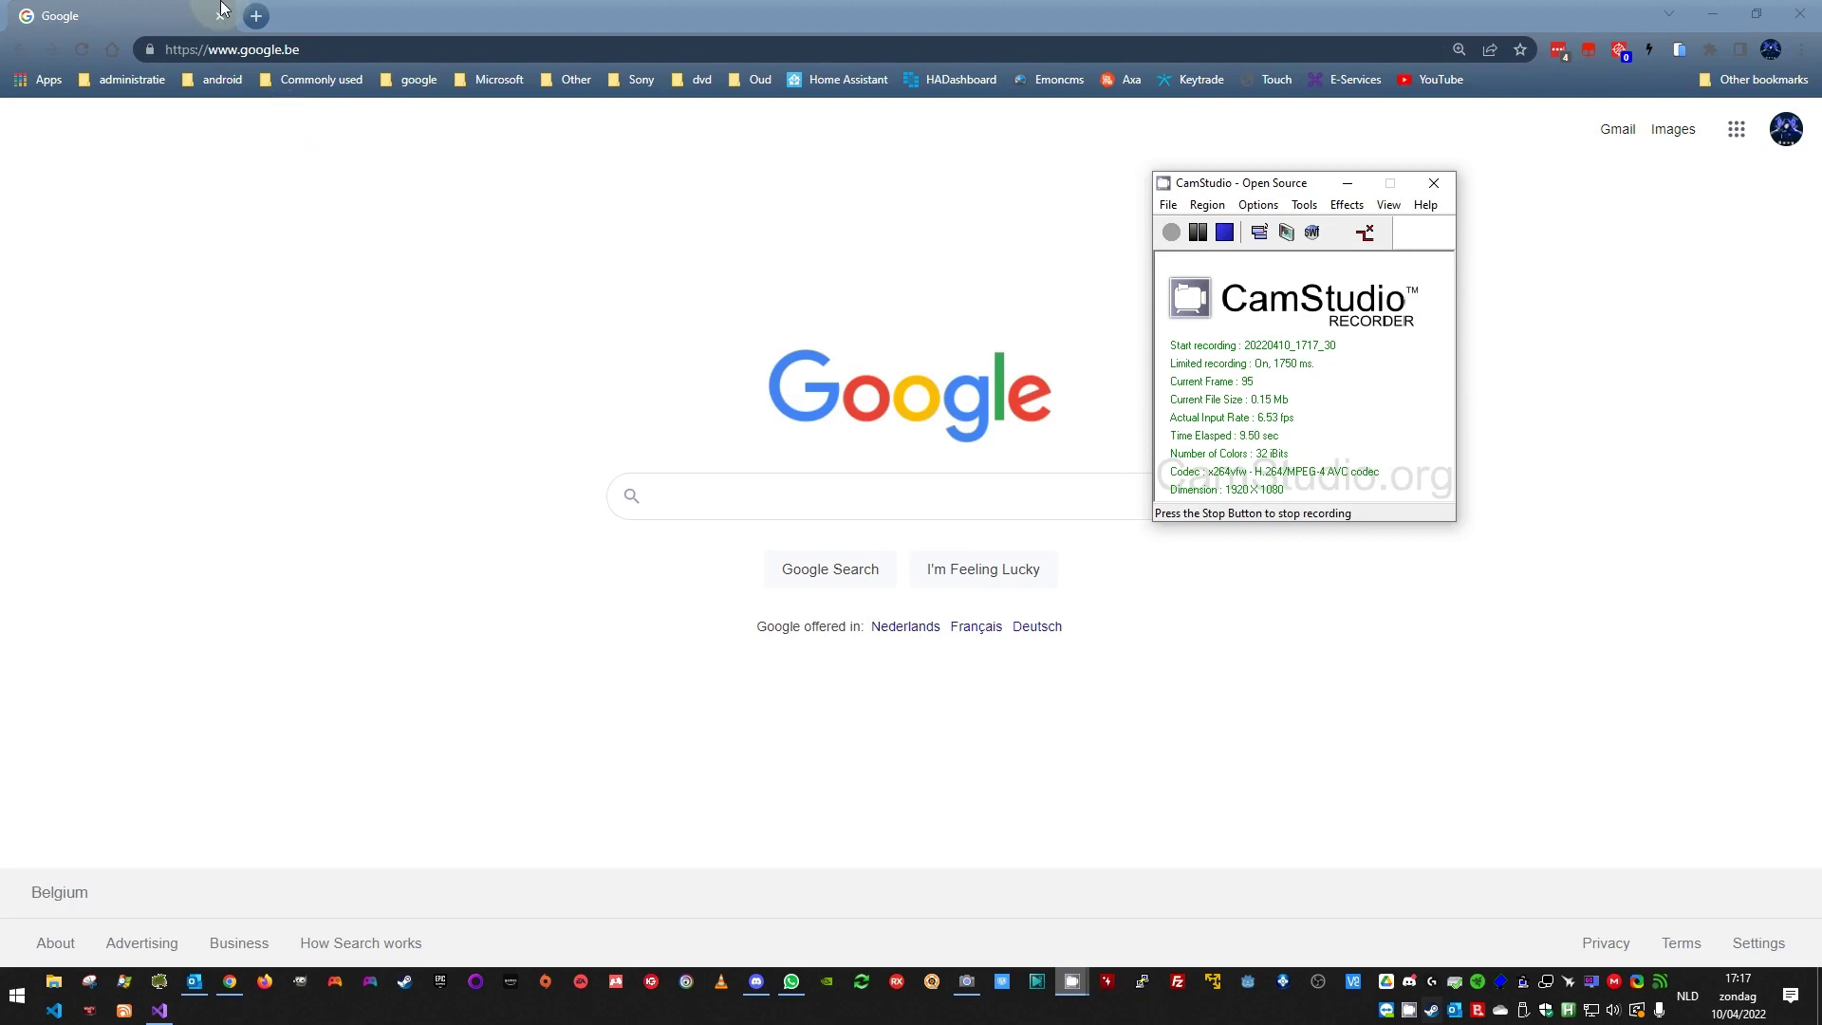
Step: Search Google for 'download gimp' from Chrome's address bar
click(271, 51)
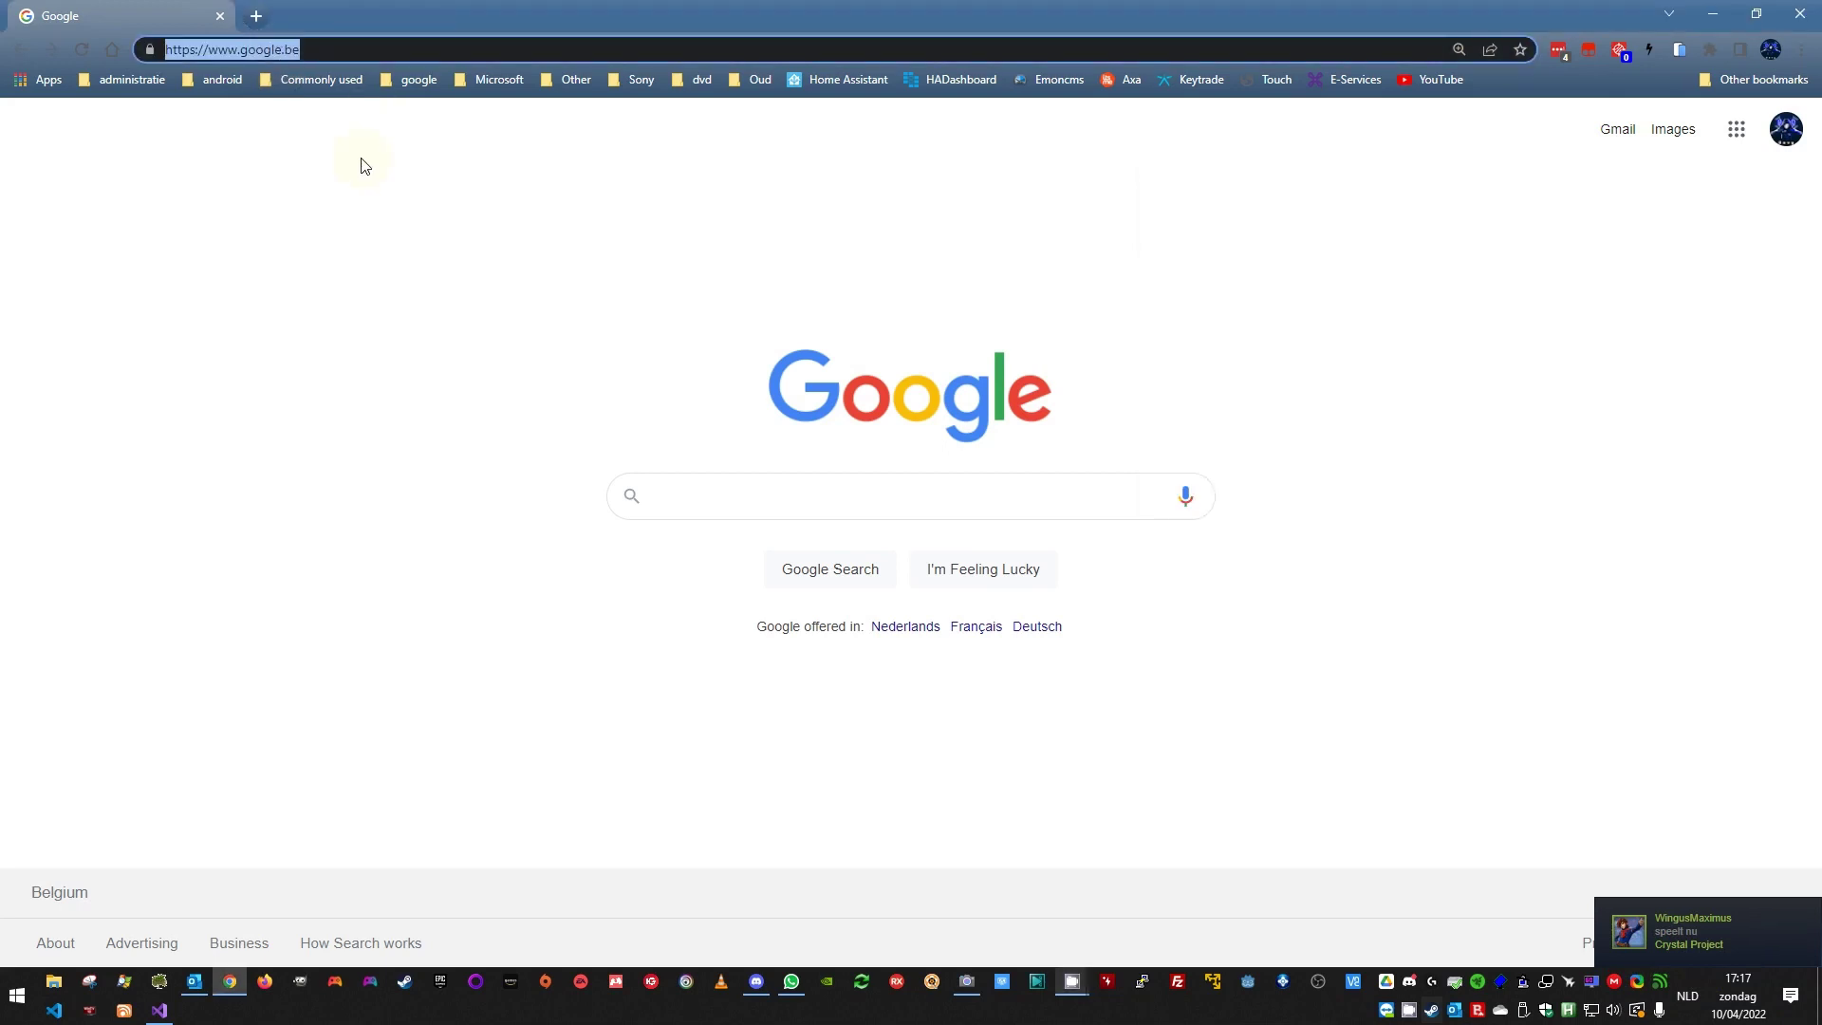
text(ww)
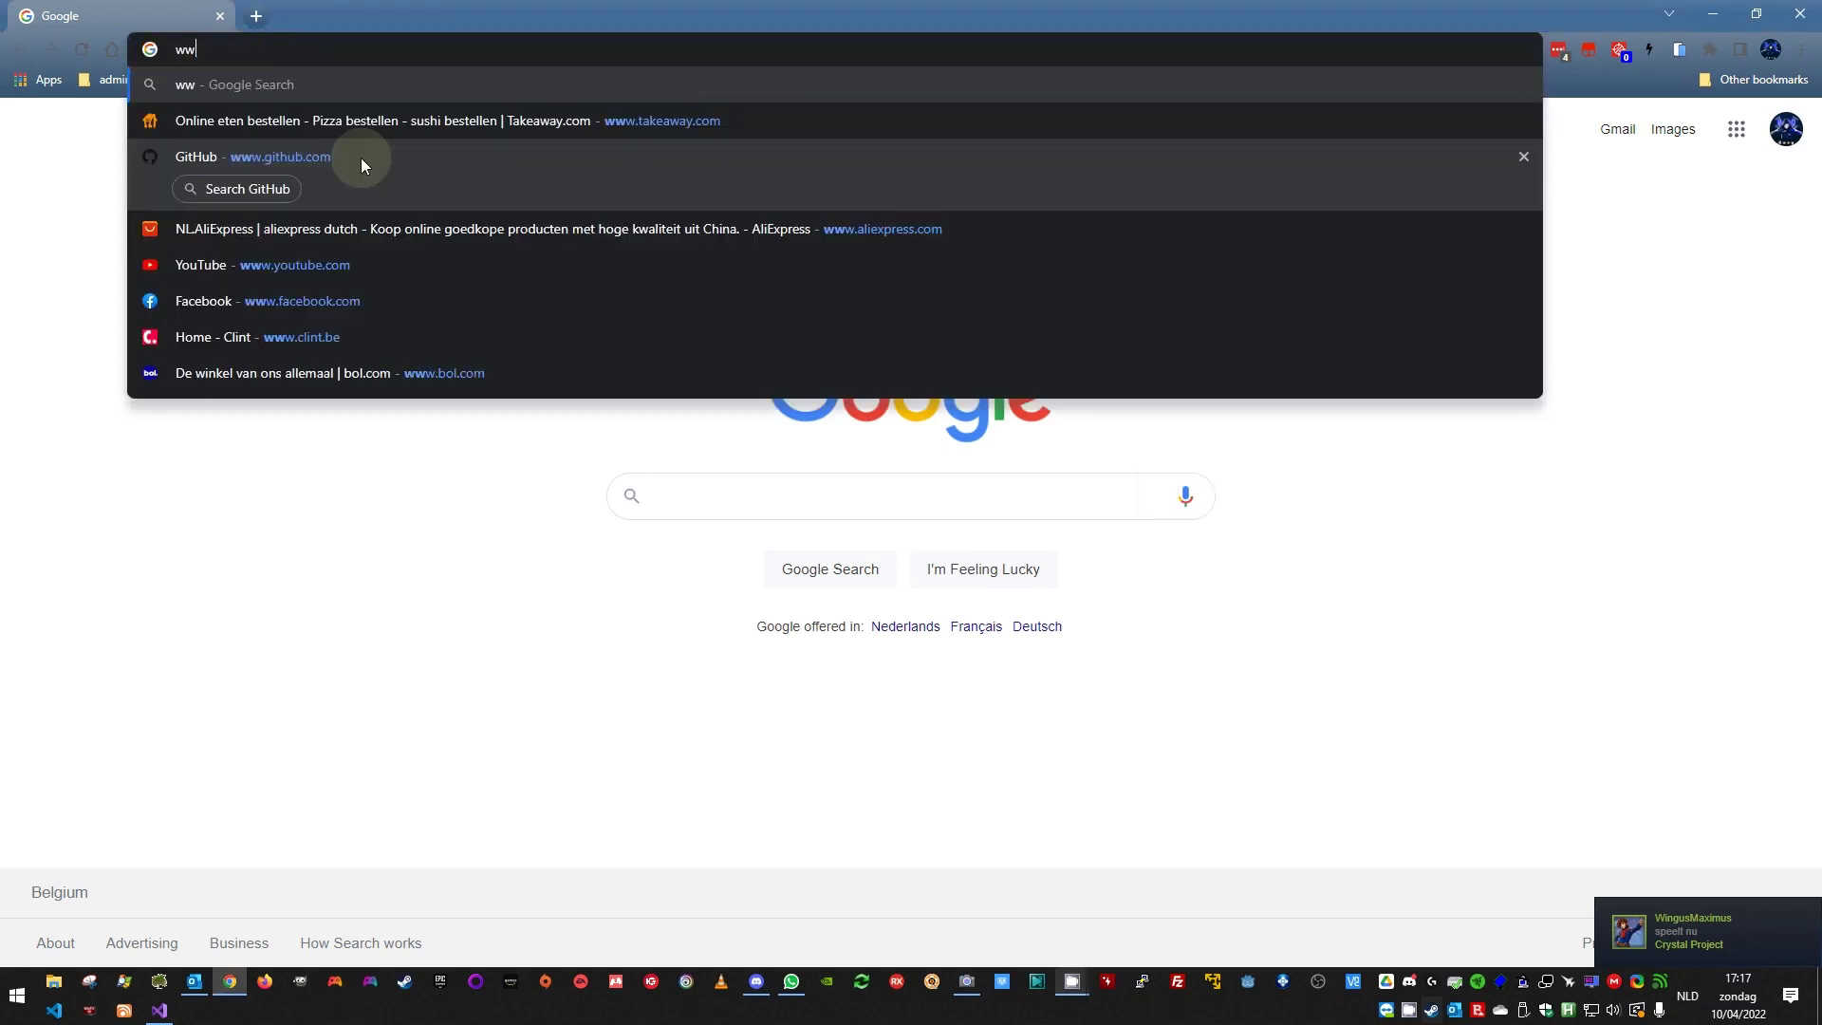
key(BackSpace)
key(BackSpace)
text(download gi)
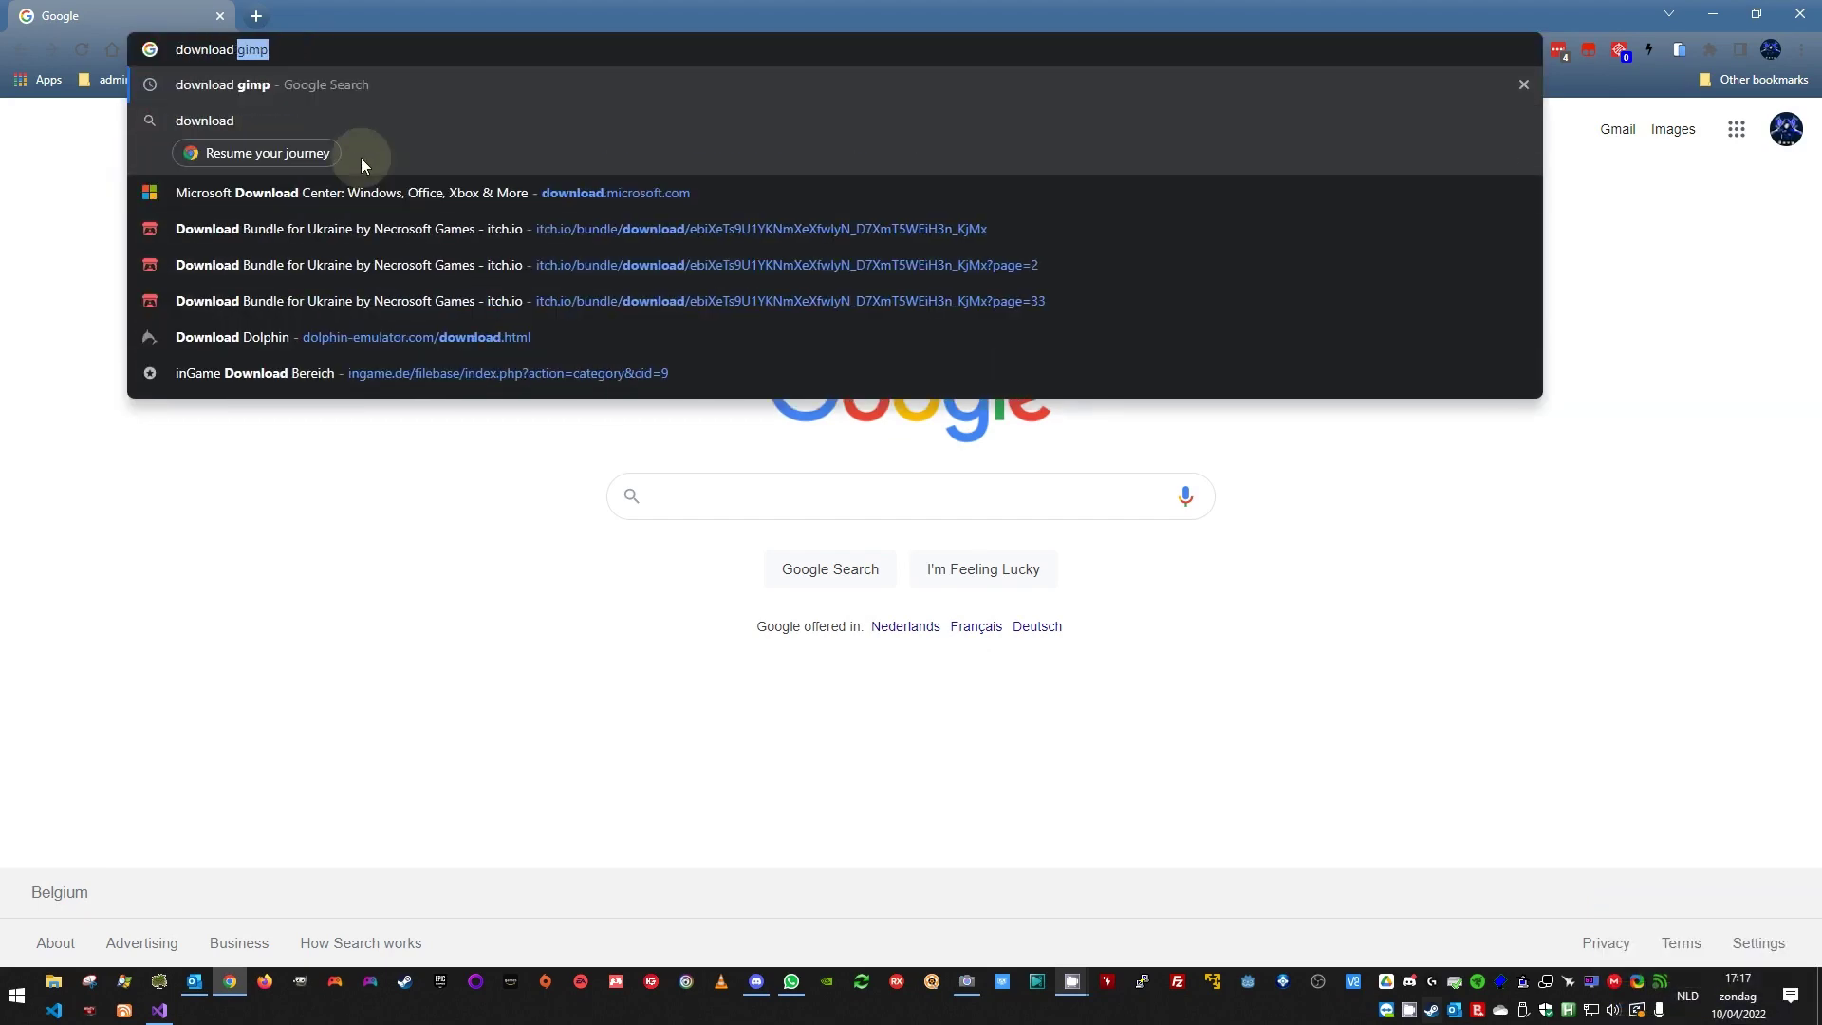
text(mp)
key(Return)
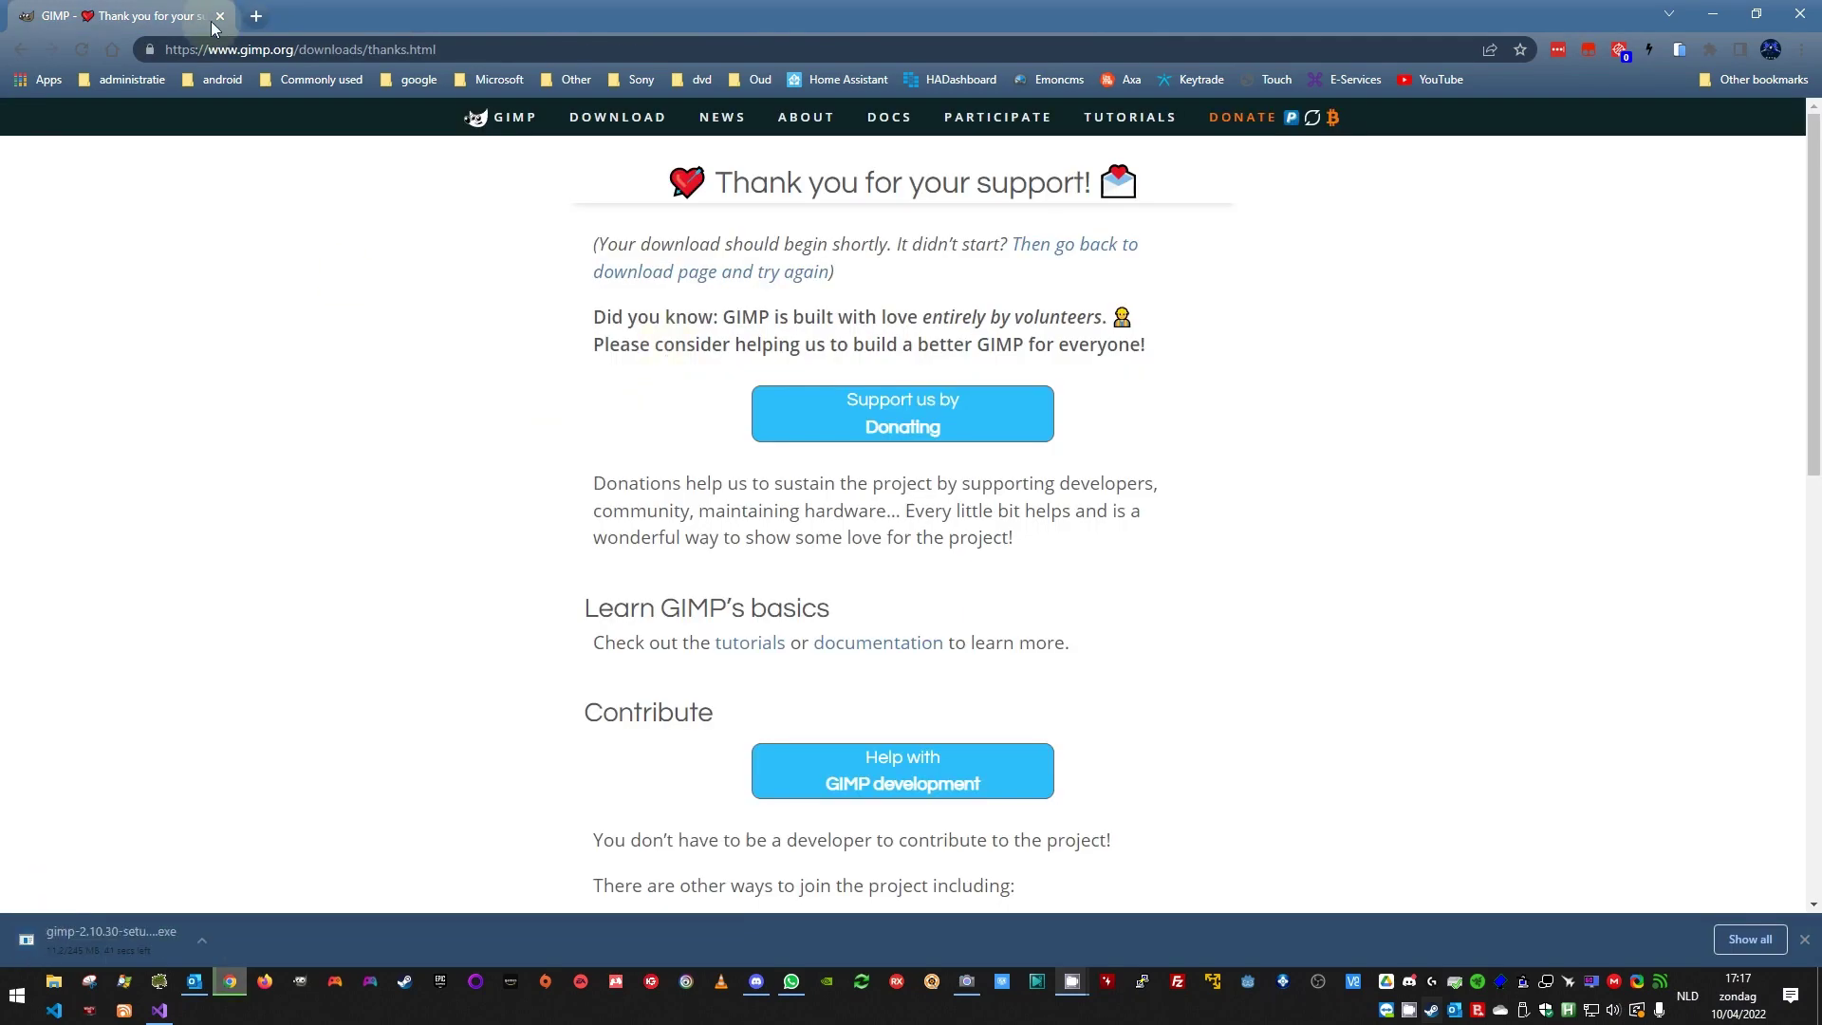
Step: Search for the Samurai II game cover and view the image results
click(266, 48)
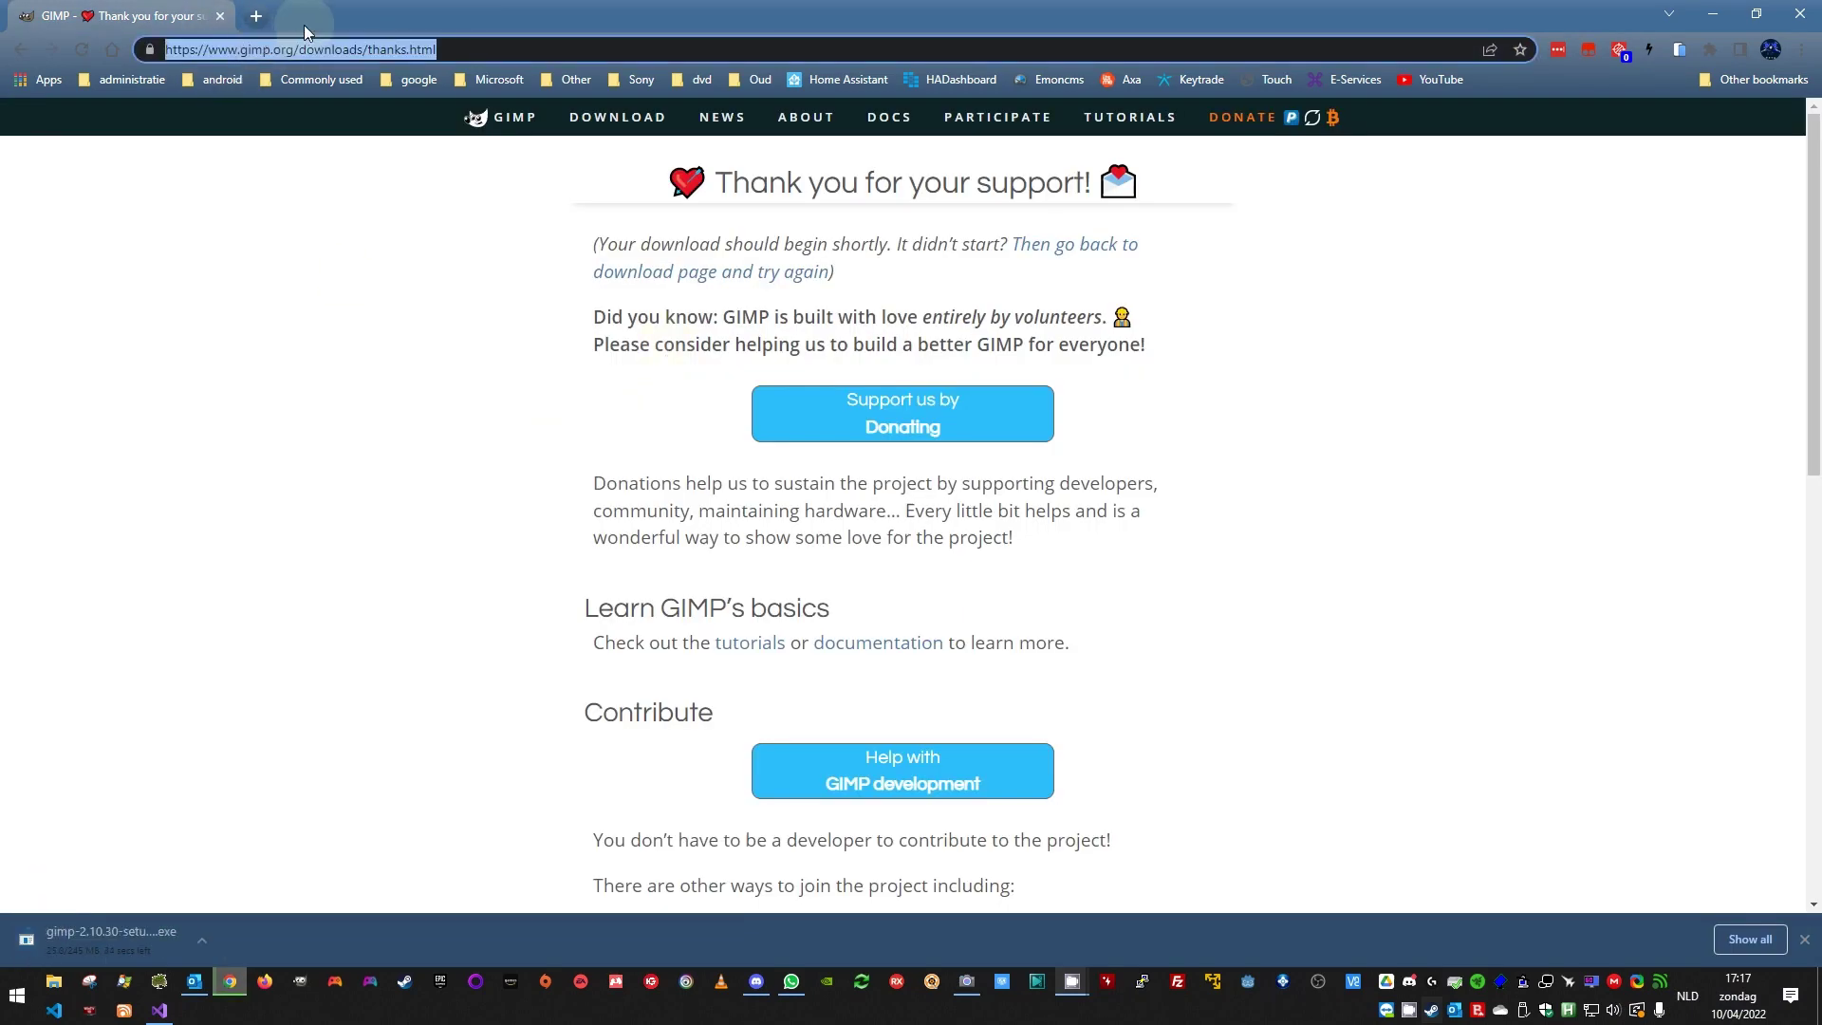
text(samui)
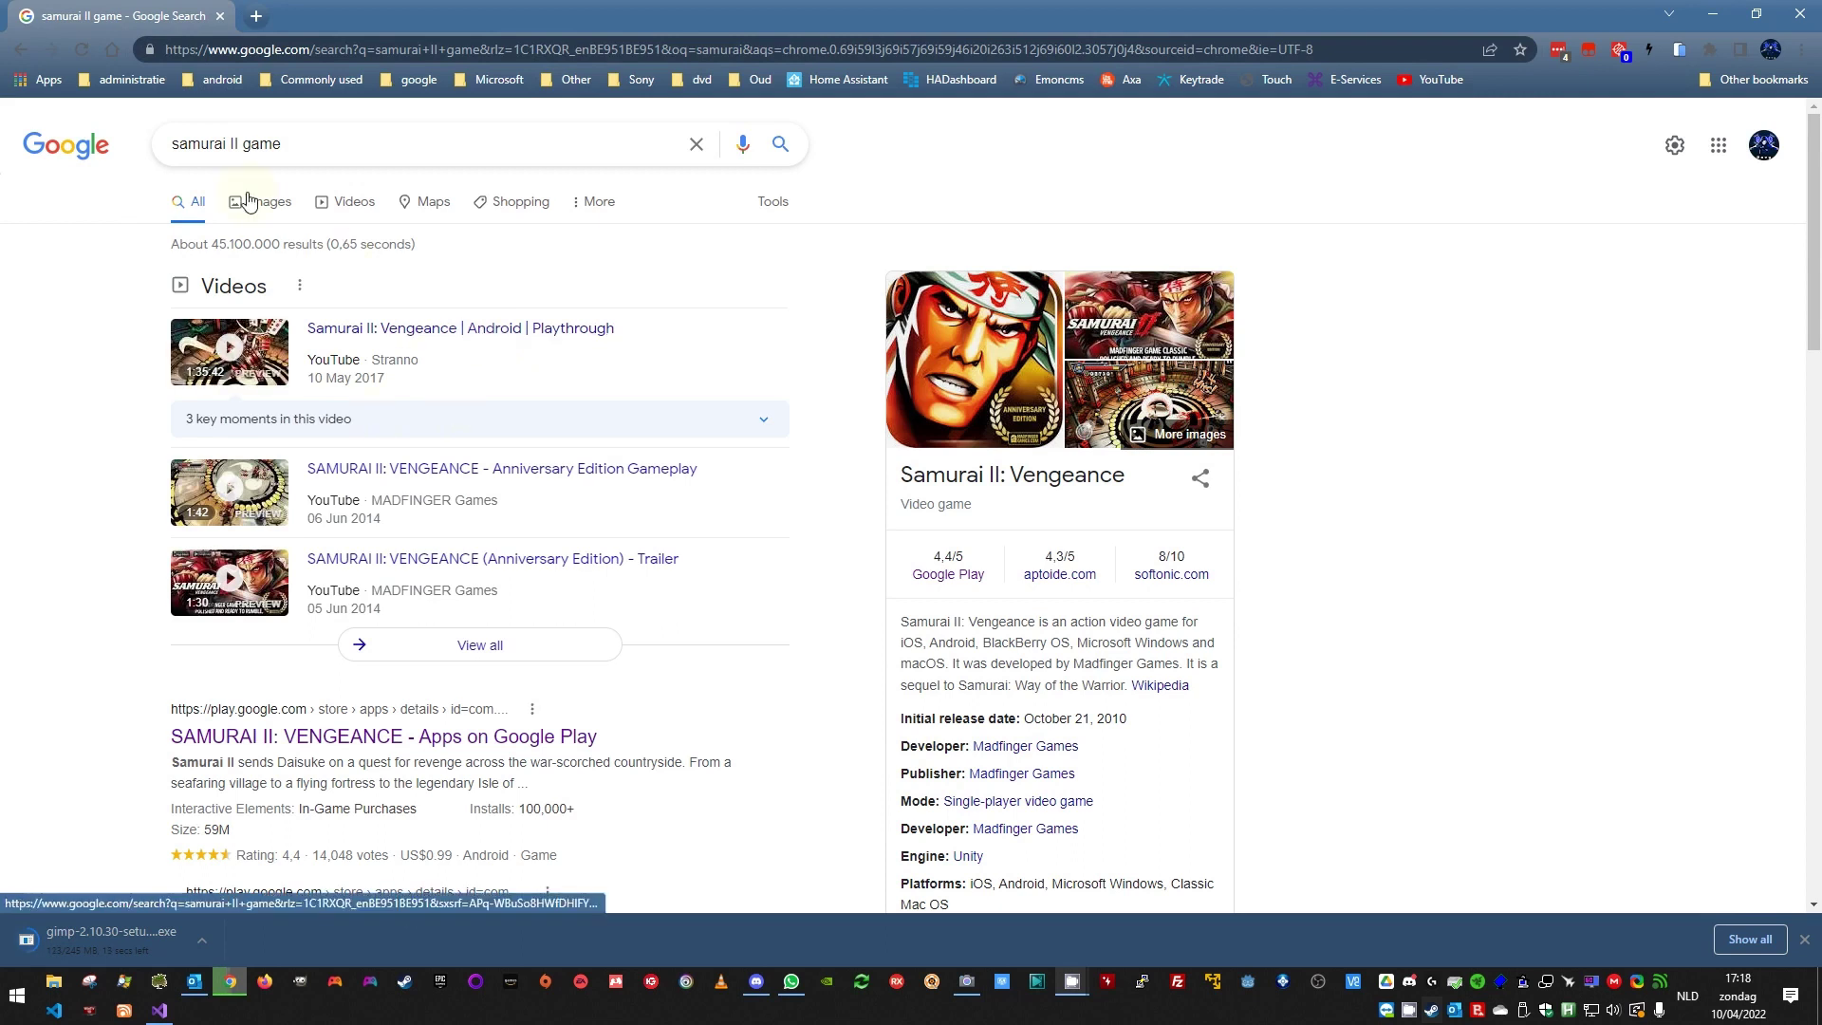
click(338, 146)
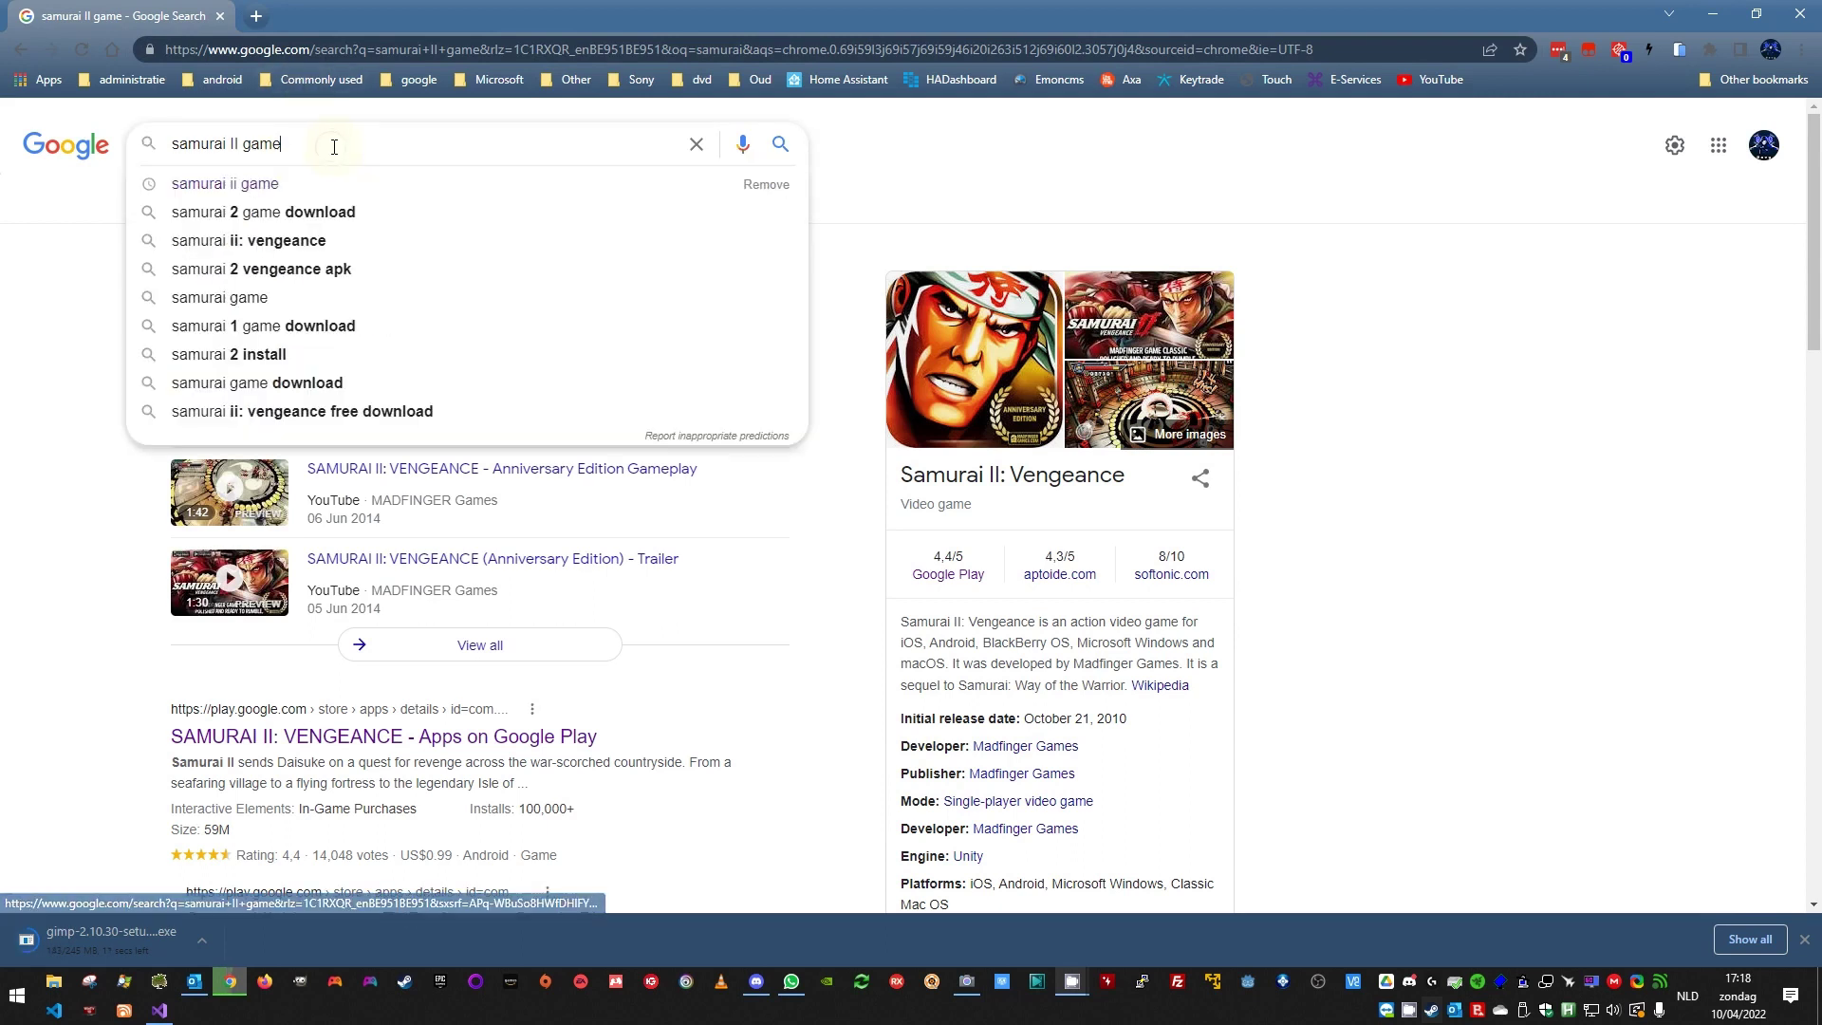
text(cover)
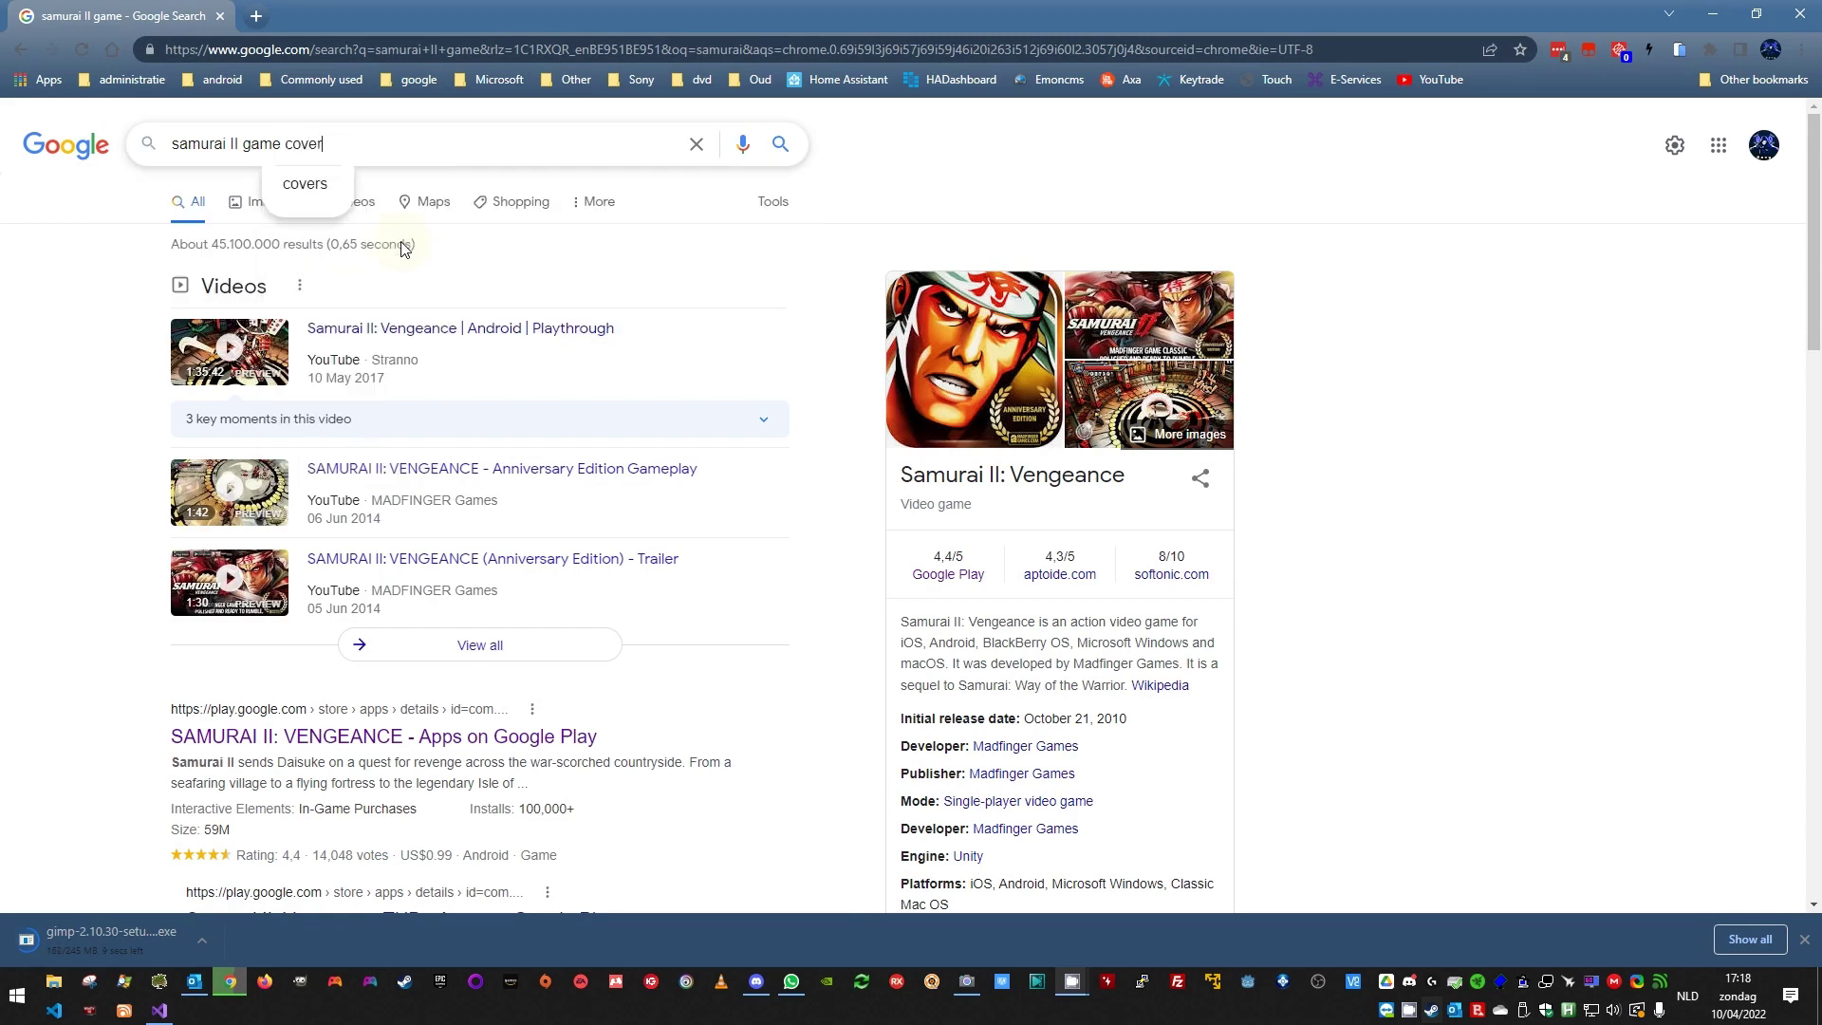
click(252, 202)
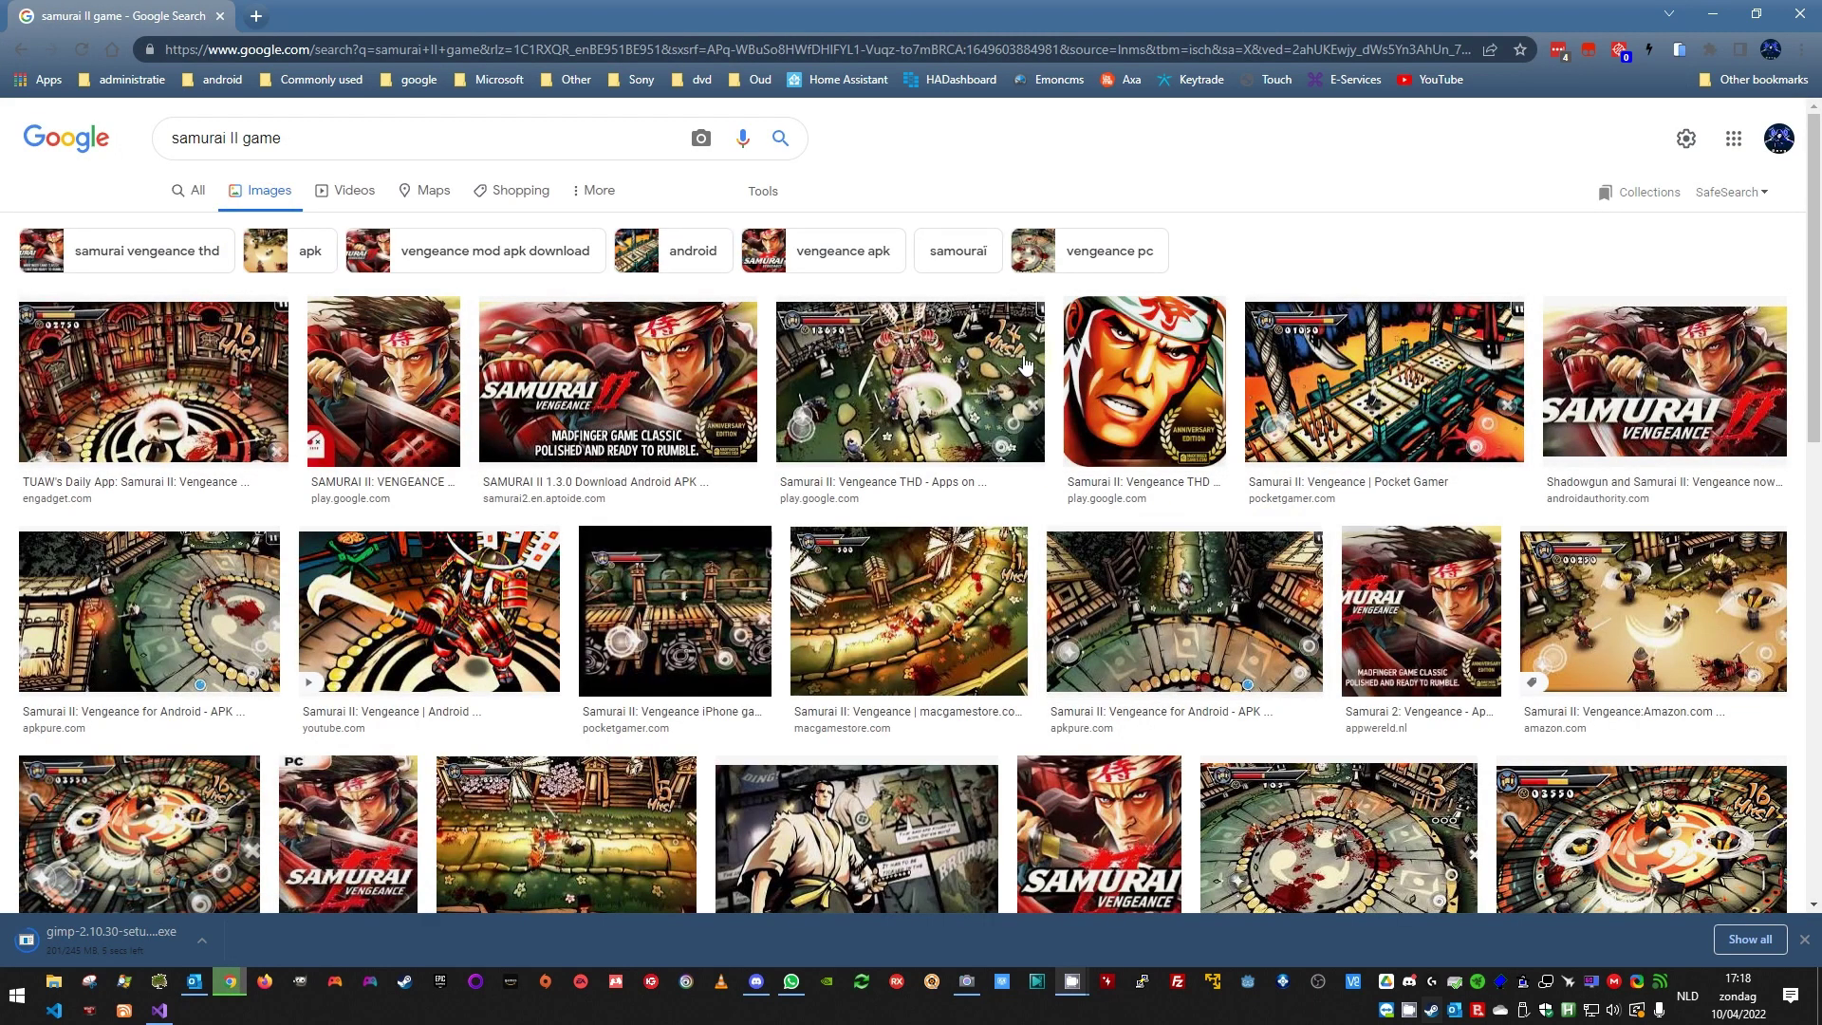
Step: Return to the web results and open the Samurai II: Vengeance Google Play listing
double_click(251, 147)
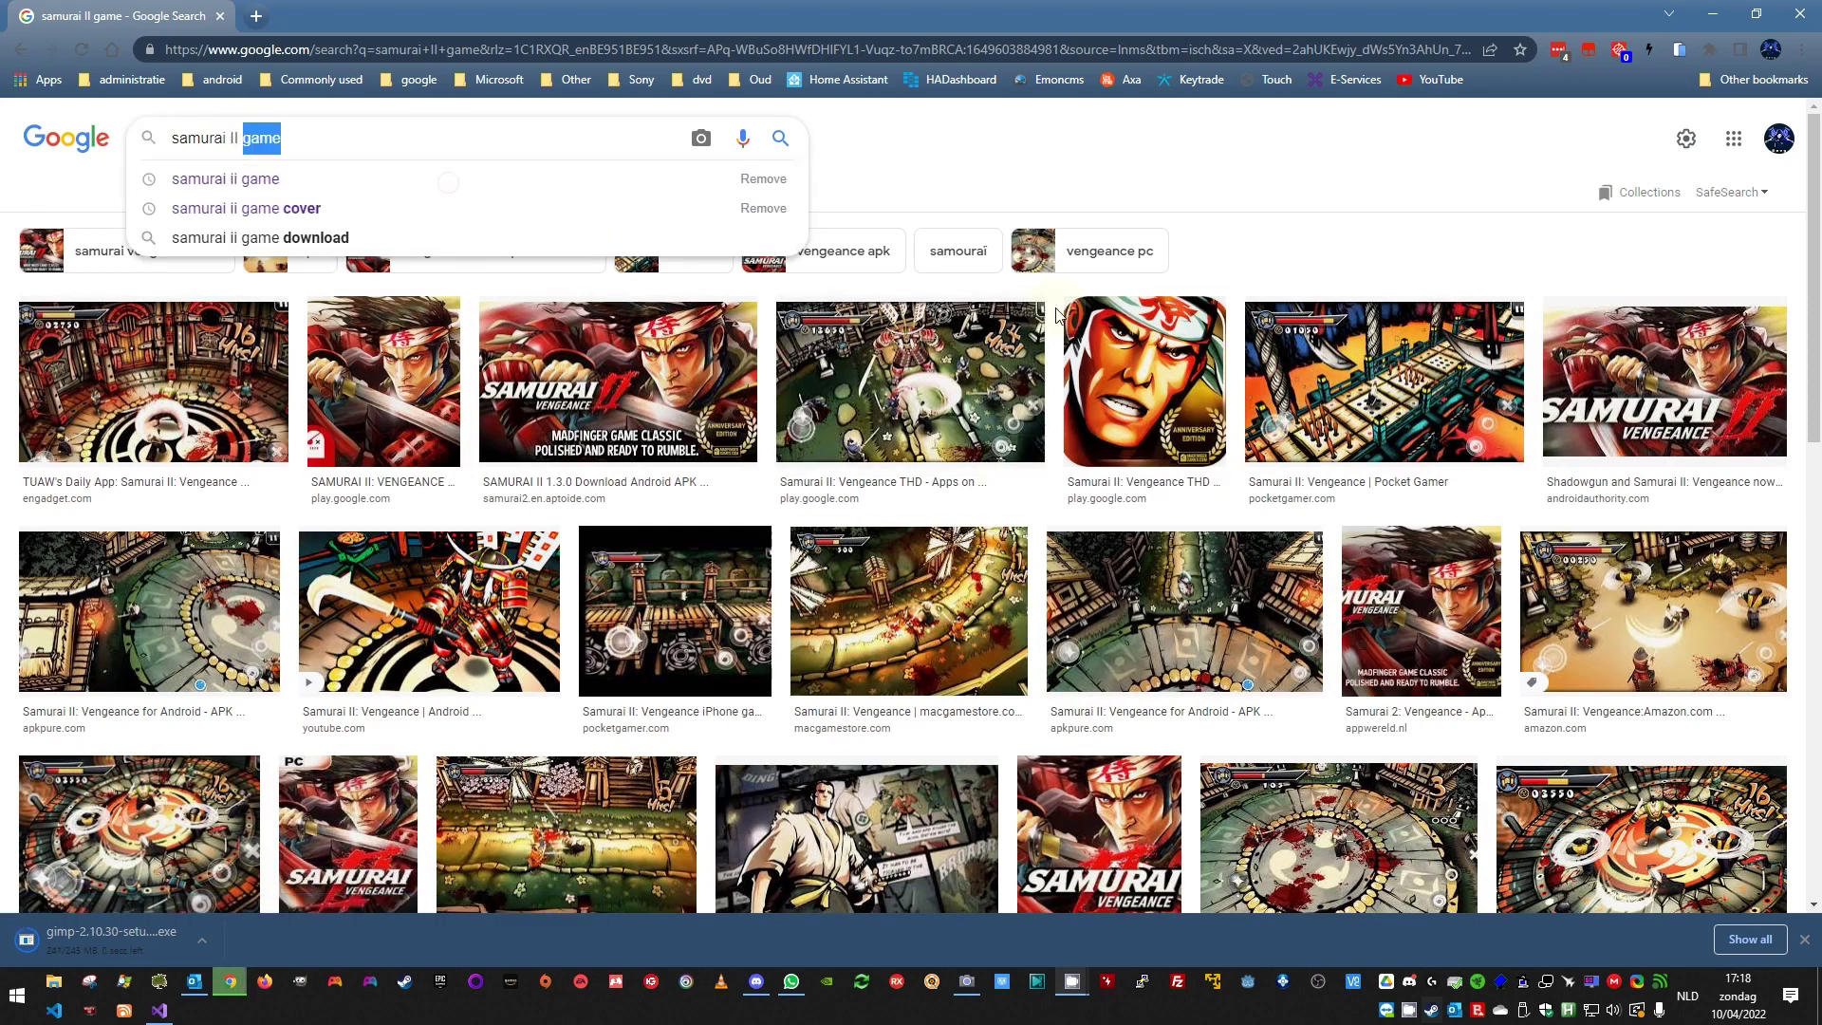
click(1104, 186)
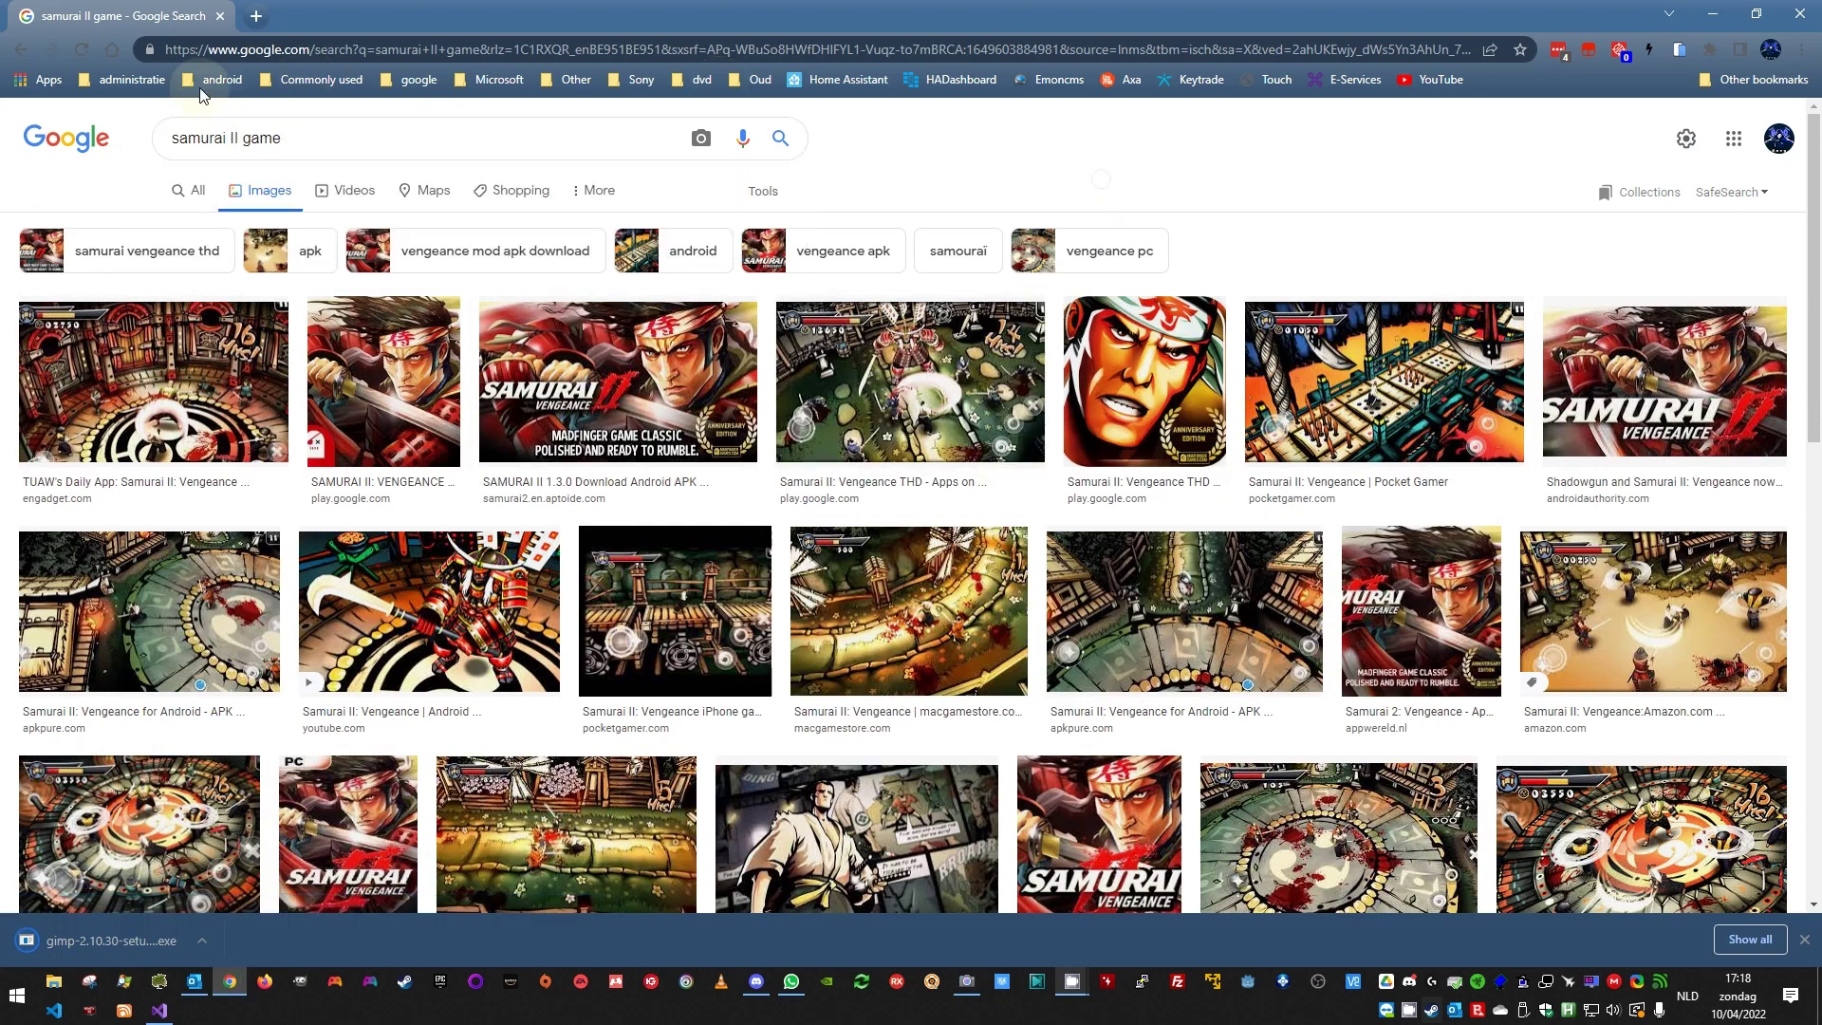
click(197, 201)
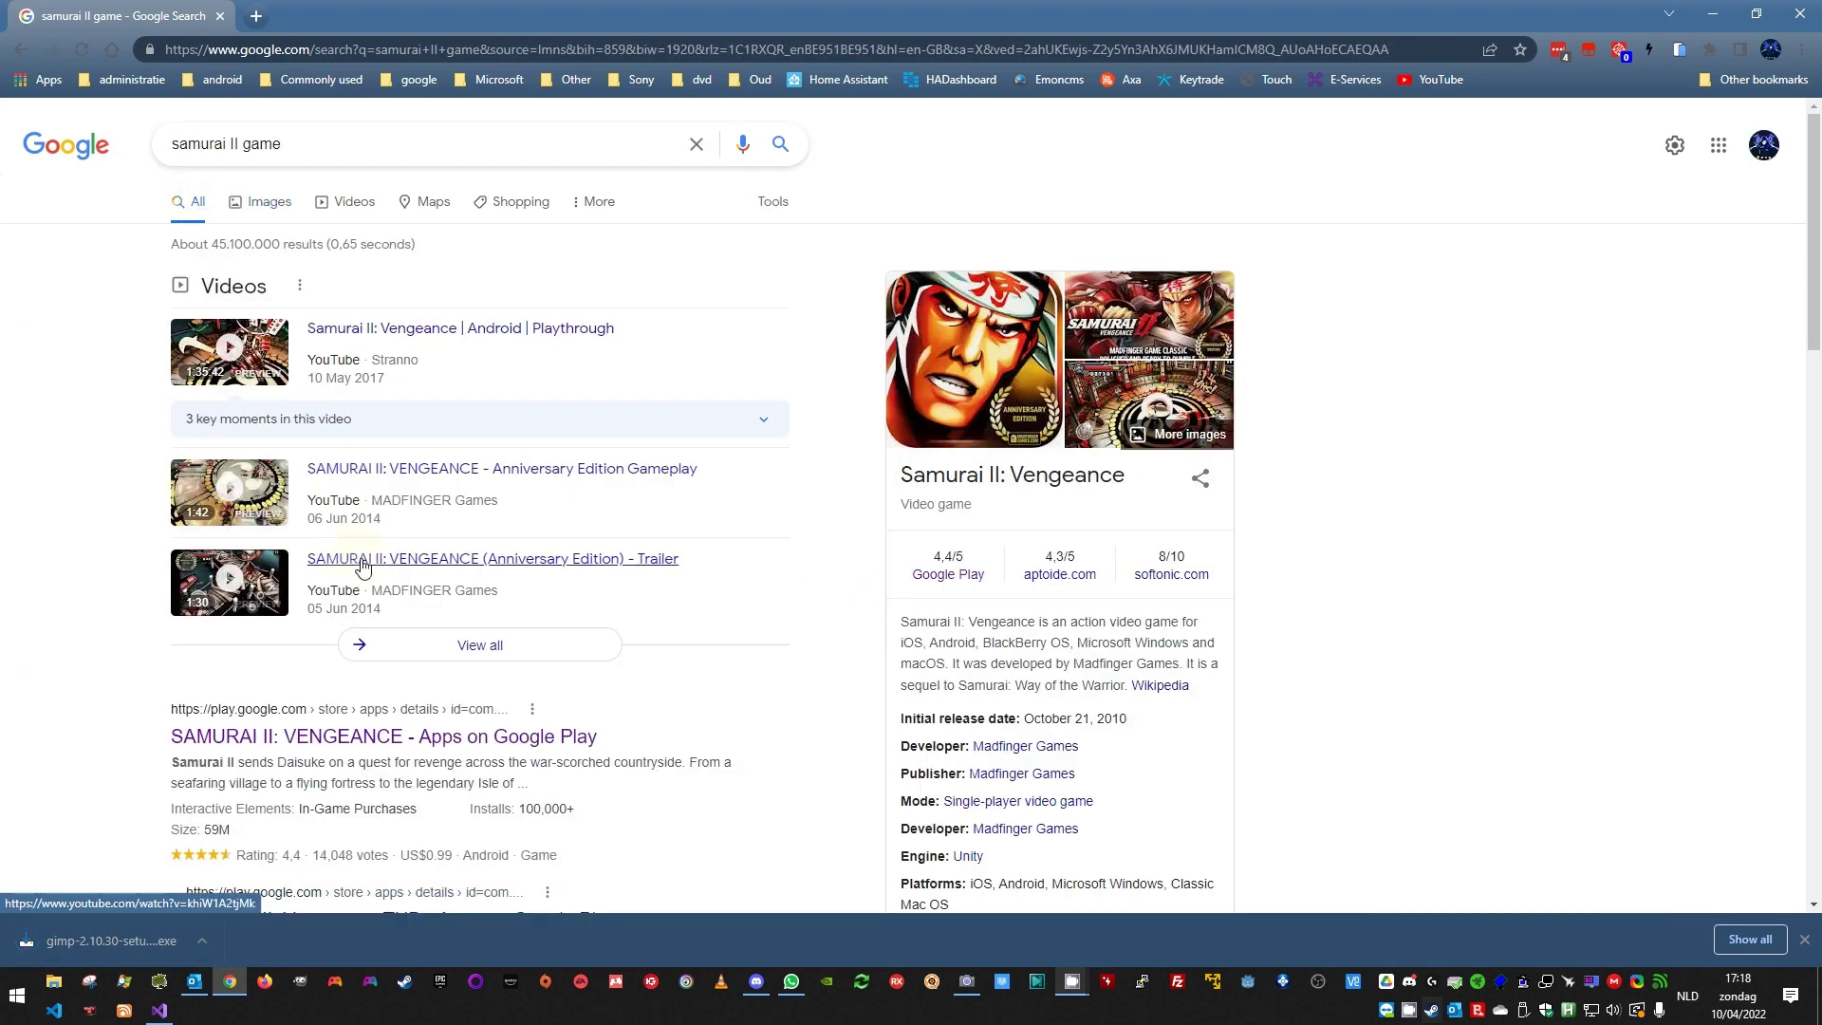
scroll(362, 567, down, 2)
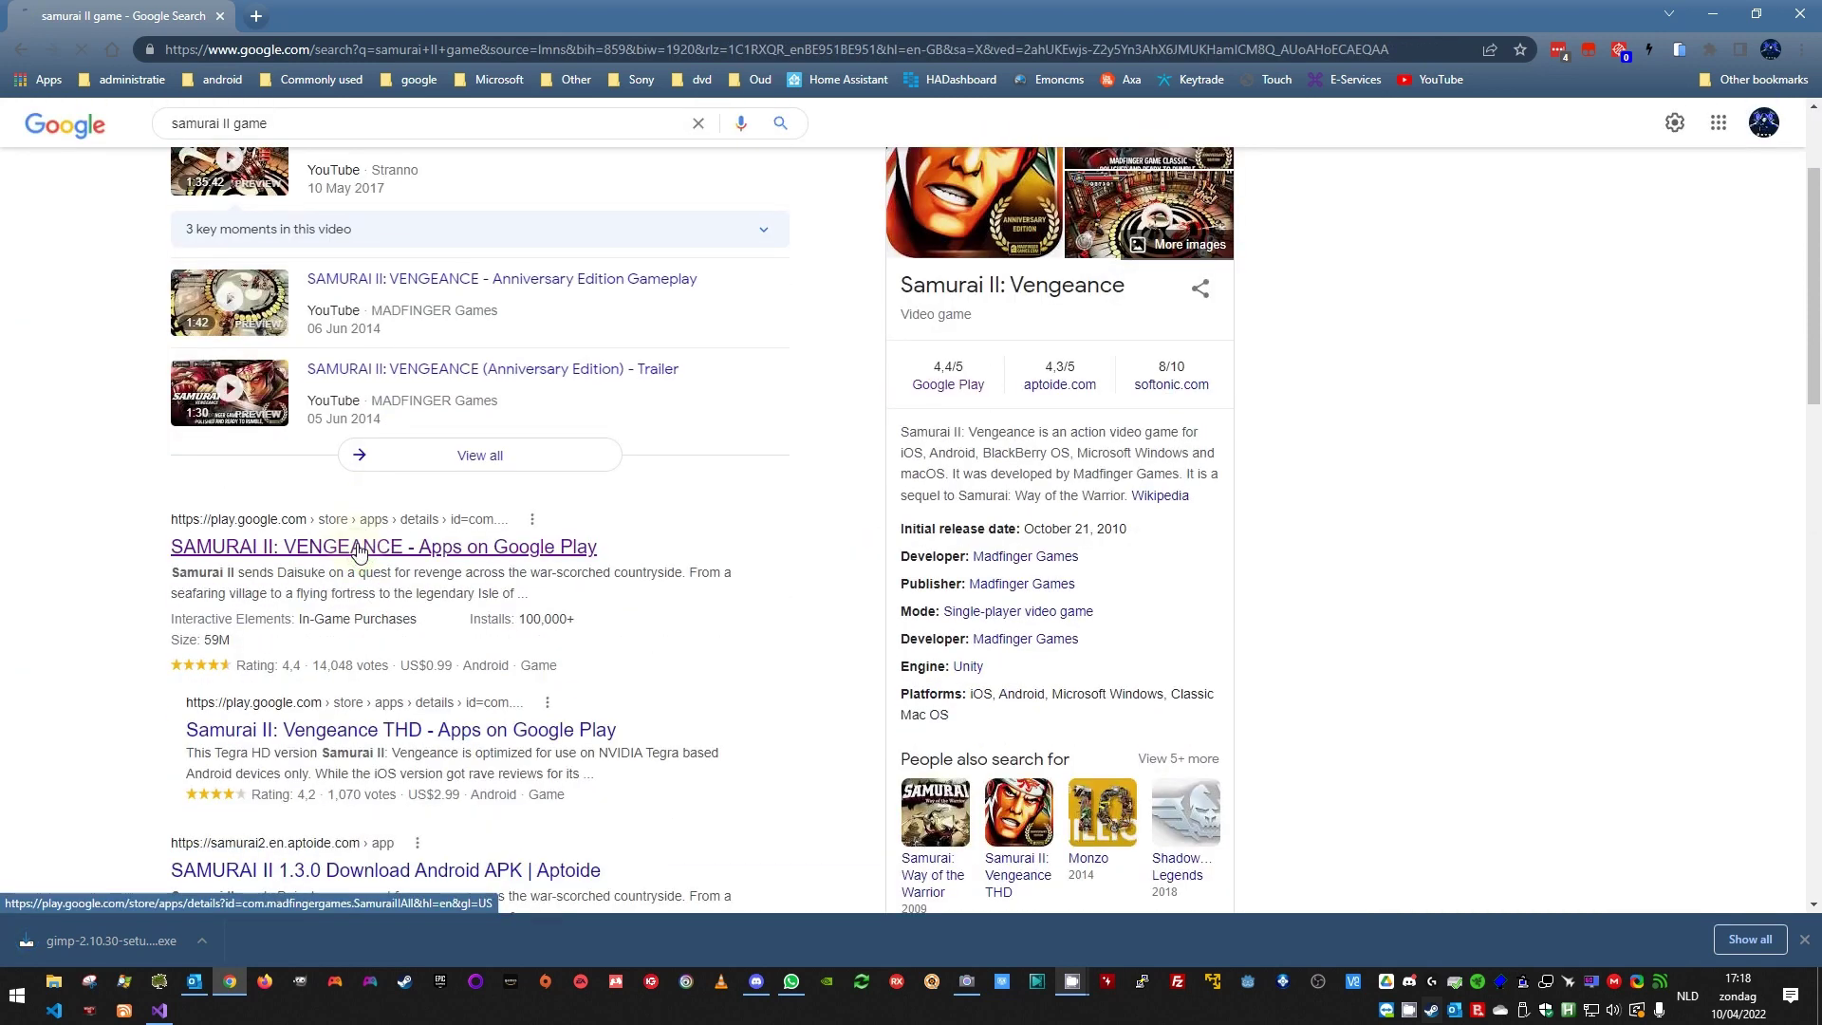
click(359, 548)
Step: Find the developer info on the Samurai II: Vengeance listing and visit MADFINGER Games' website
scroll(878, 447, down, 15)
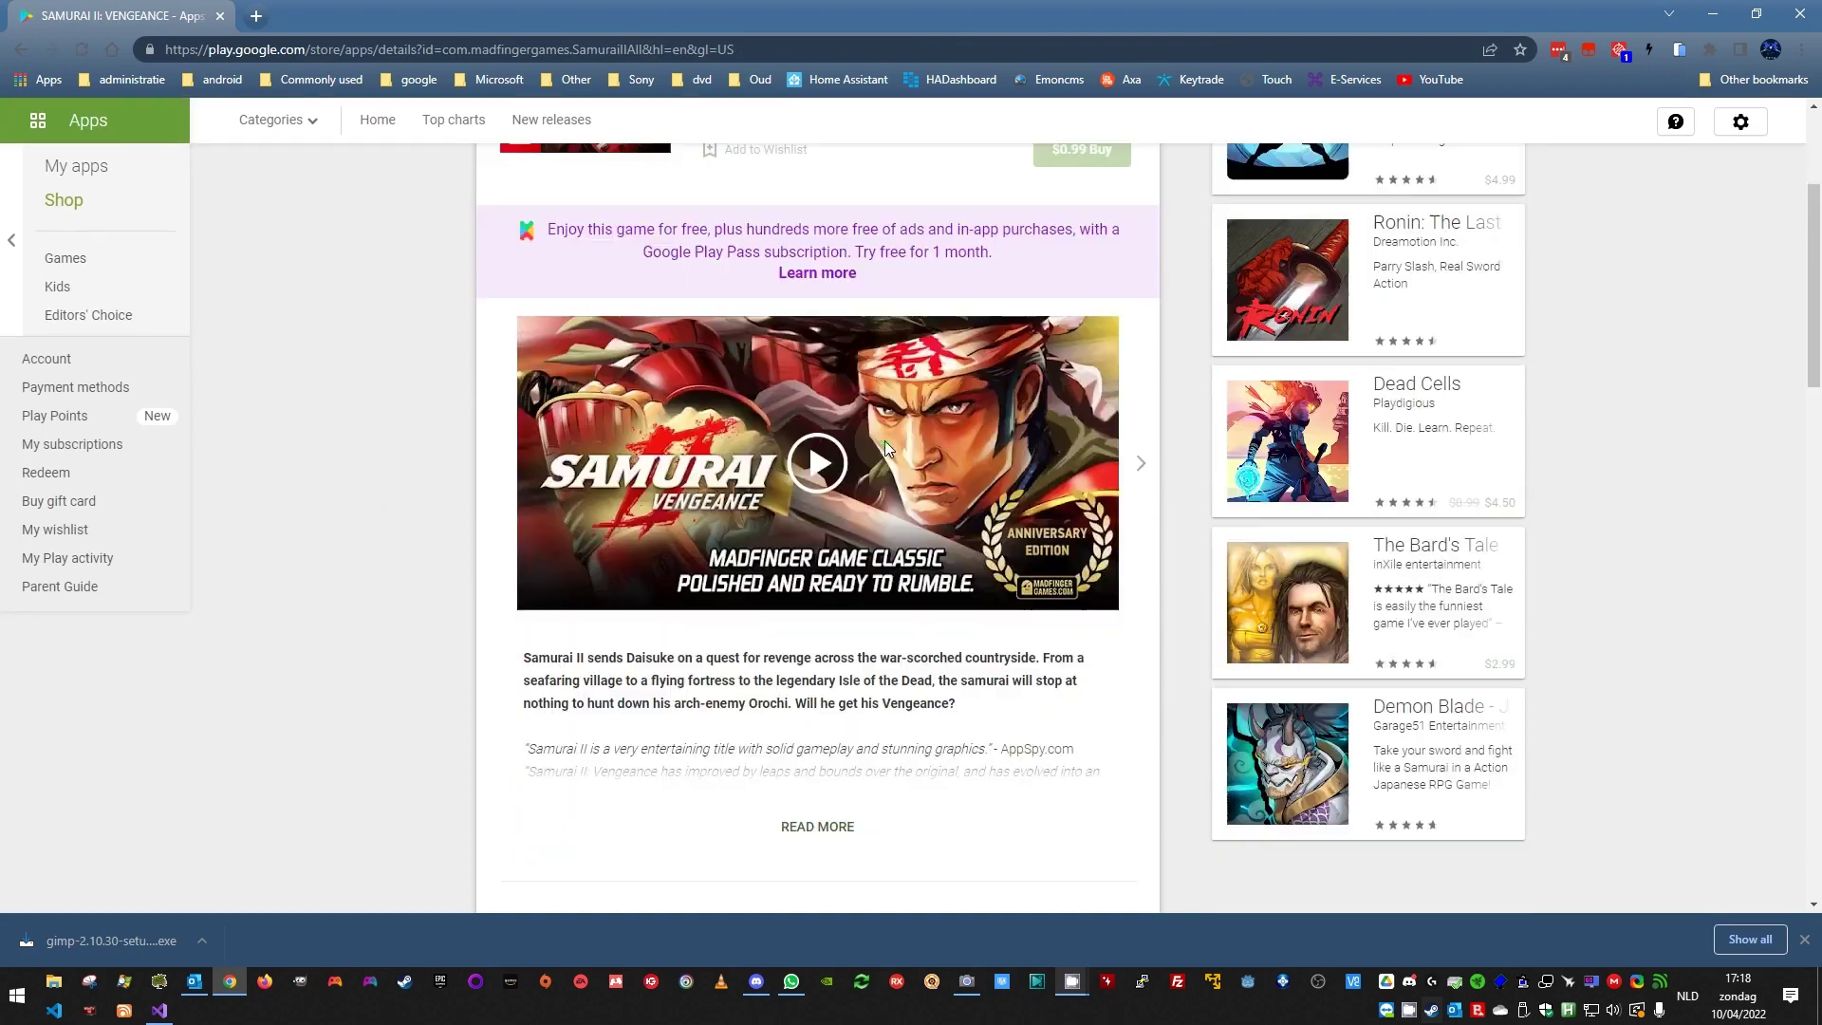
scroll(892, 433, down, 2)
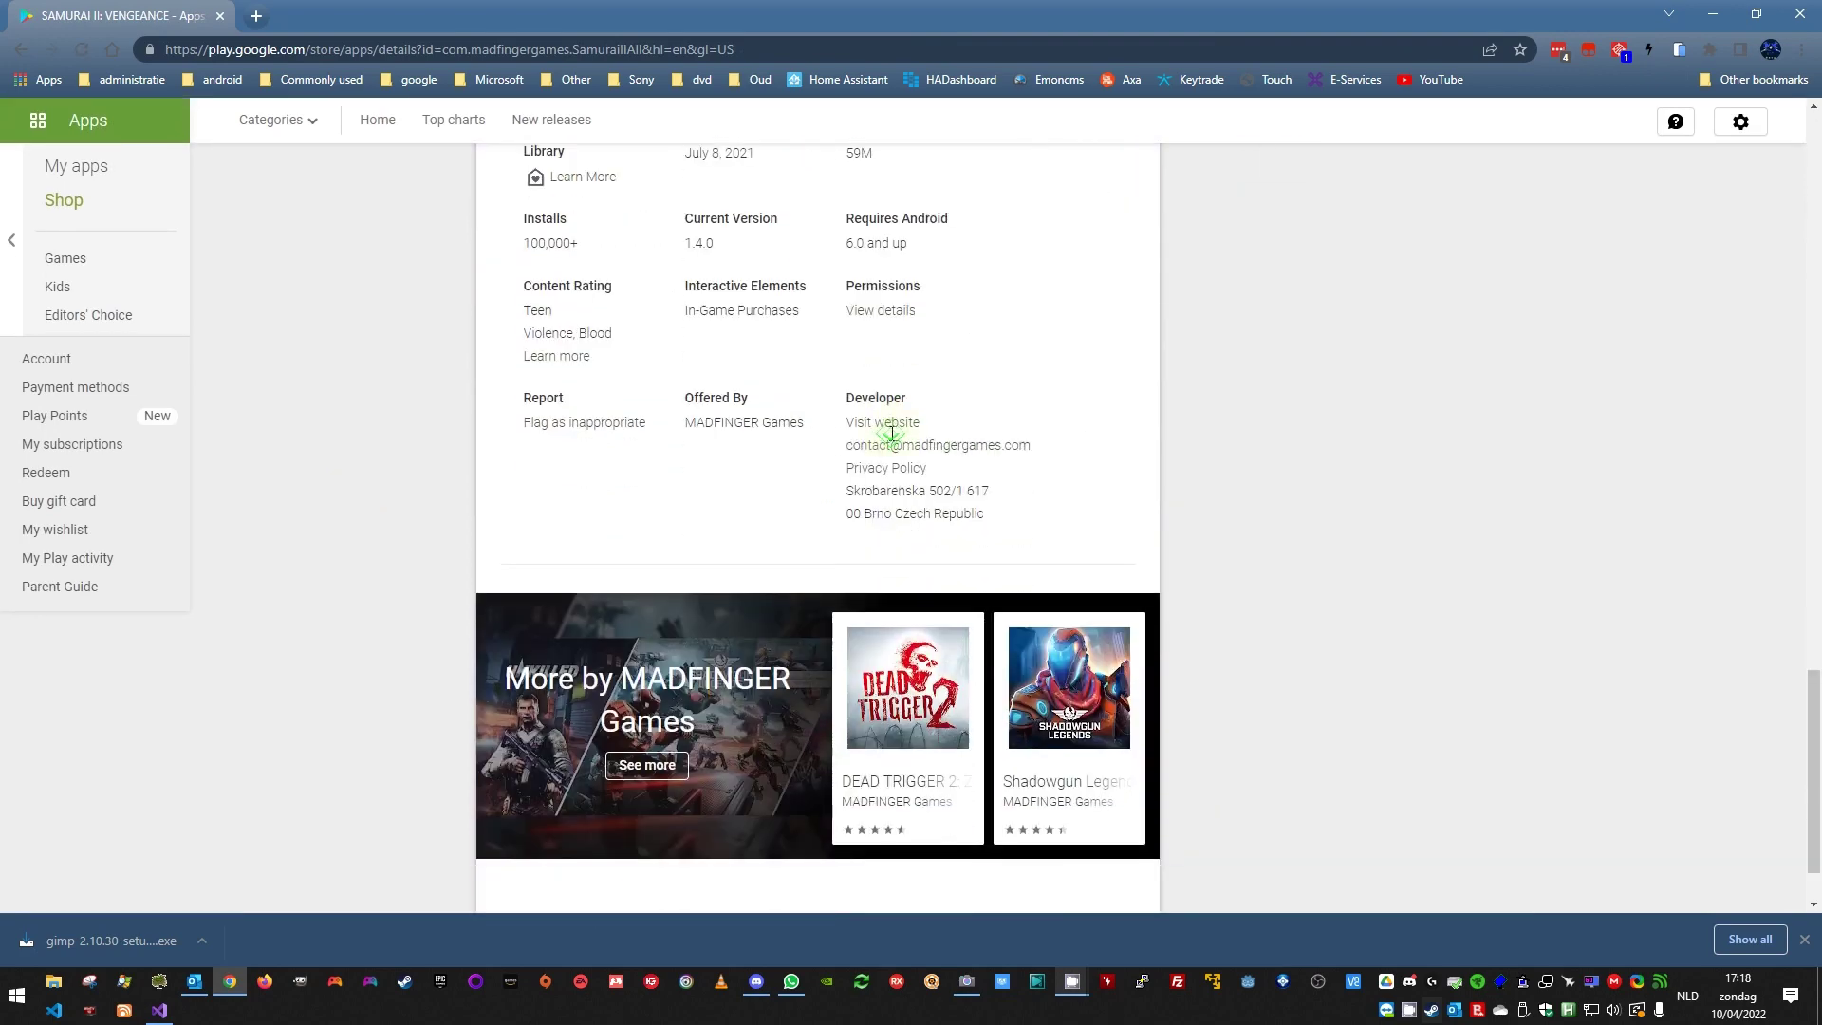
scroll(892, 433, up, 4)
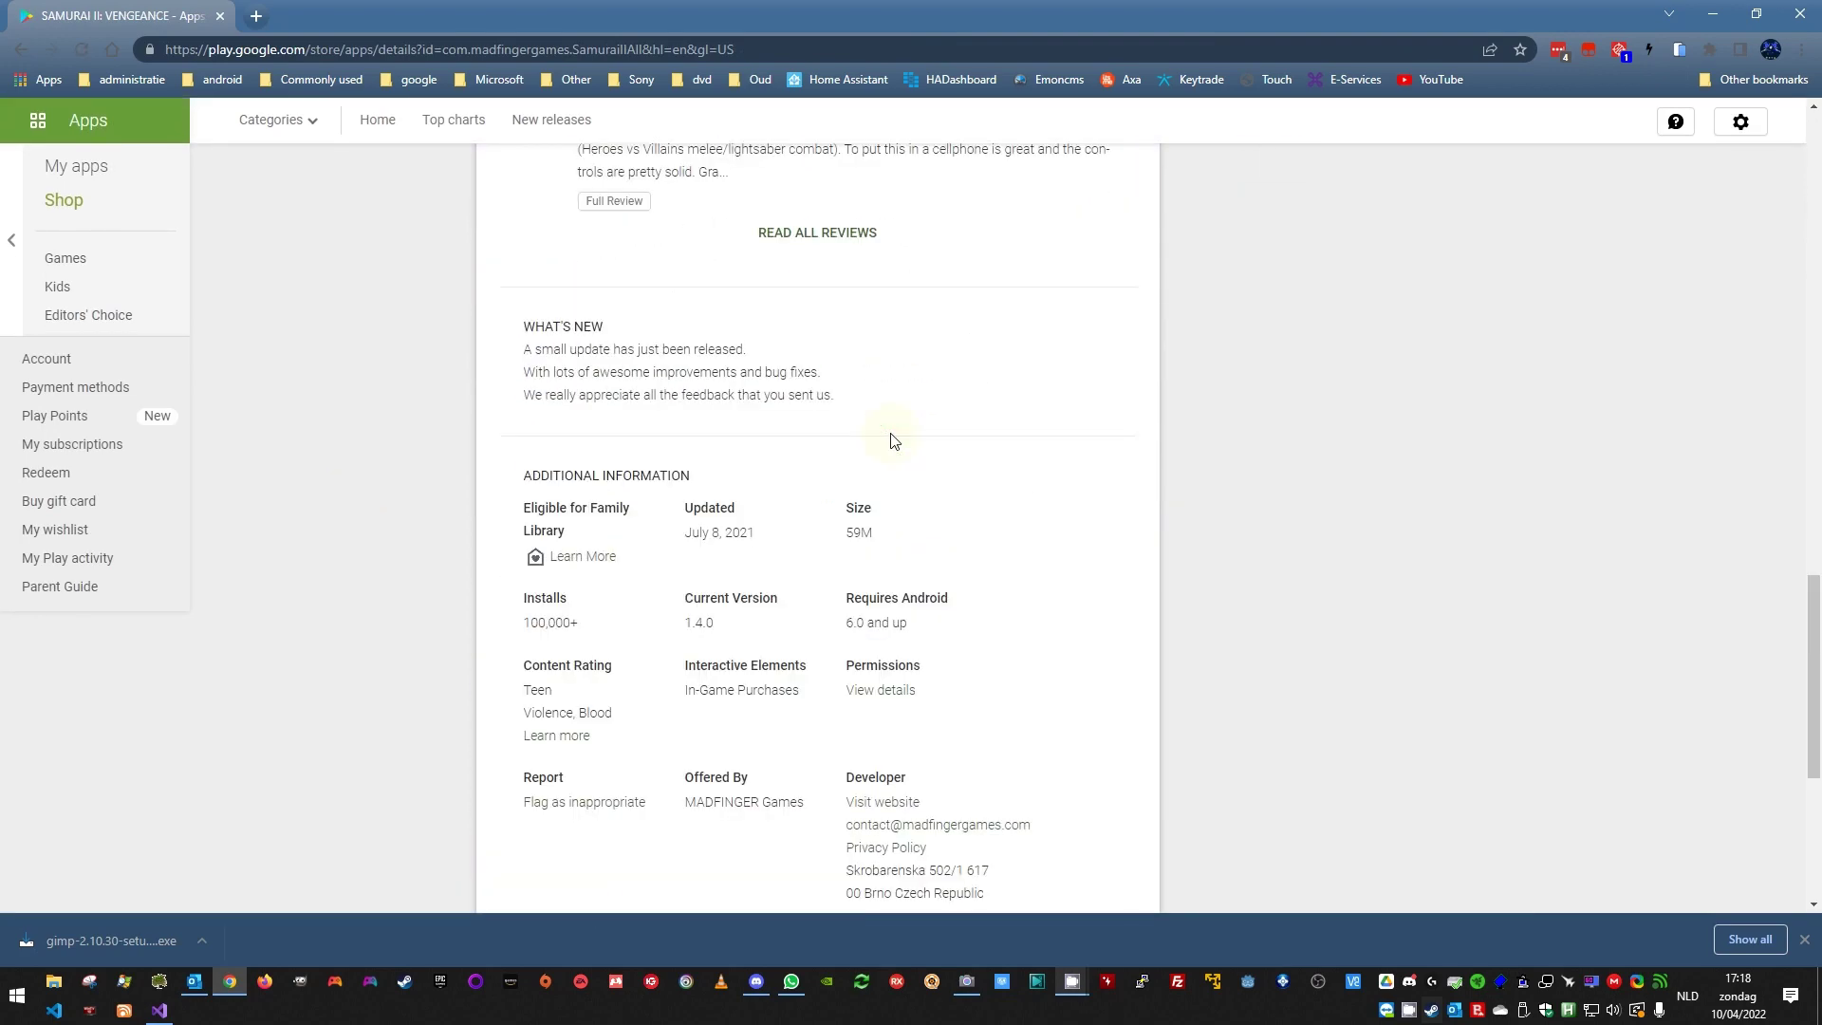
scroll(878, 426, down, 5)
scroll(878, 418, up, 4)
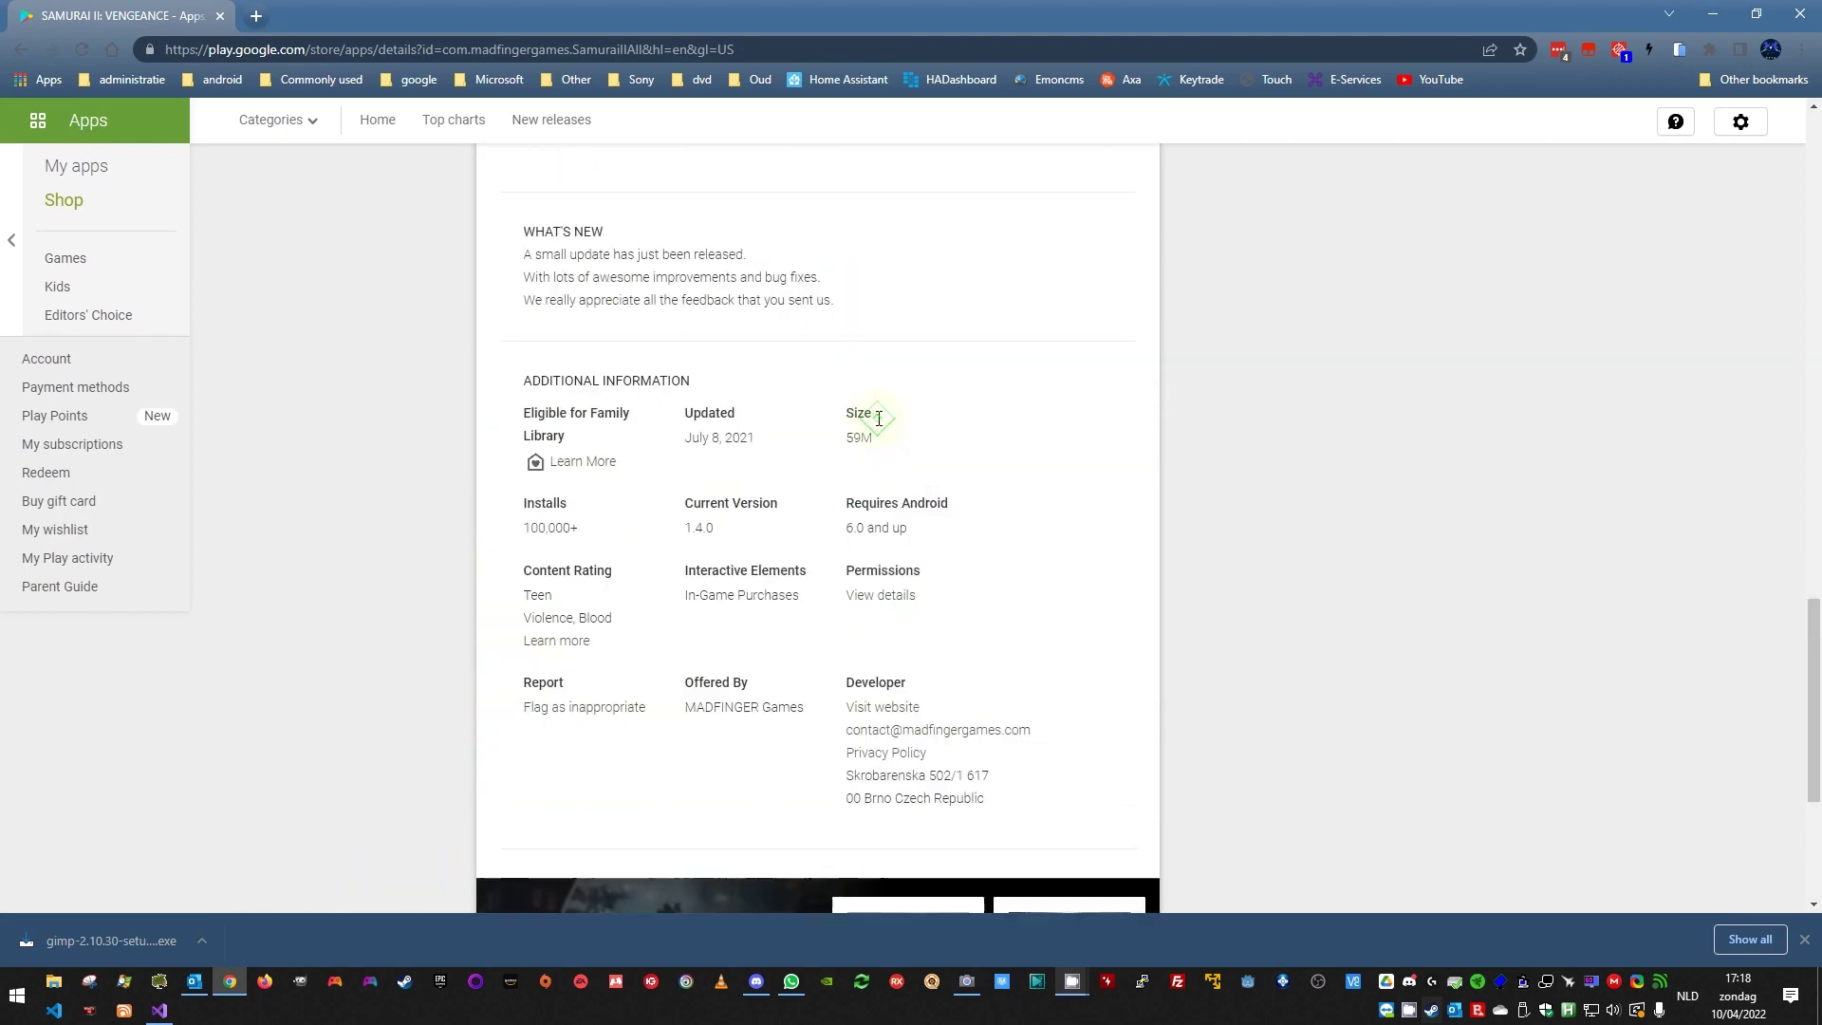
scroll(878, 425, down, 2)
scroll(877, 425, up, 4)
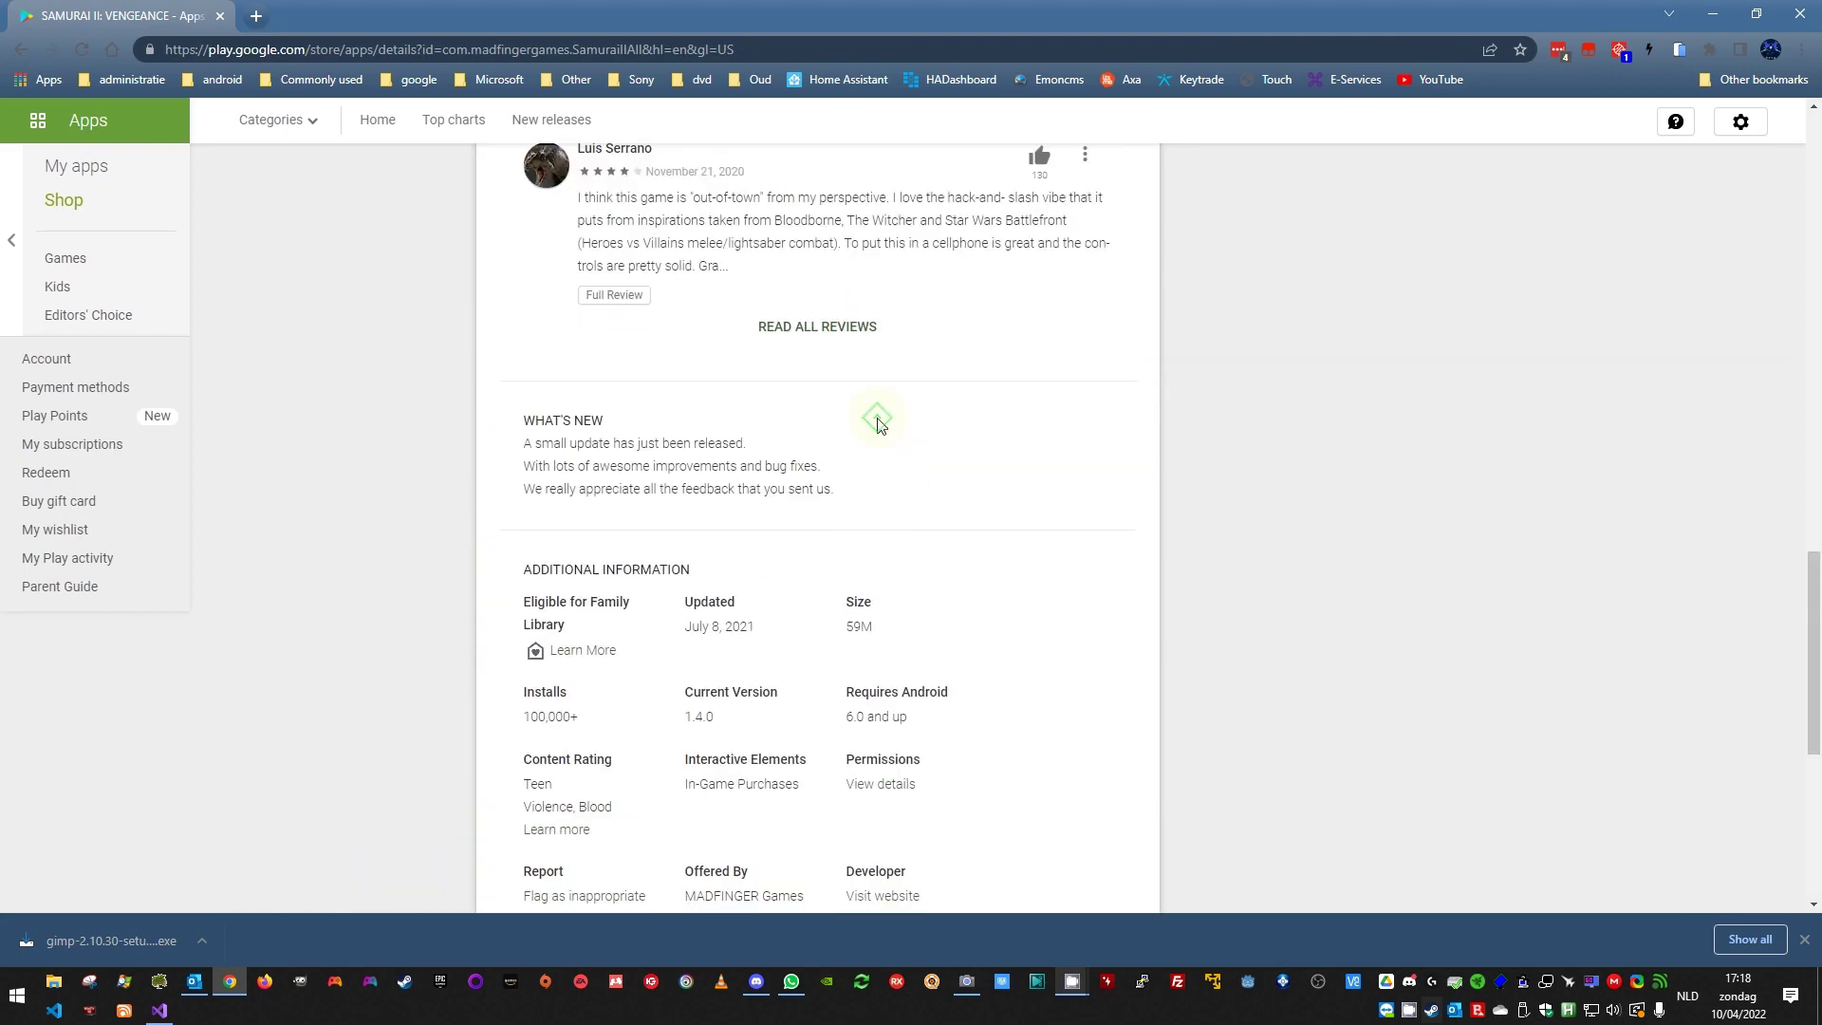
scroll(878, 426, down, 6)
scroll(645, 350, up, 5)
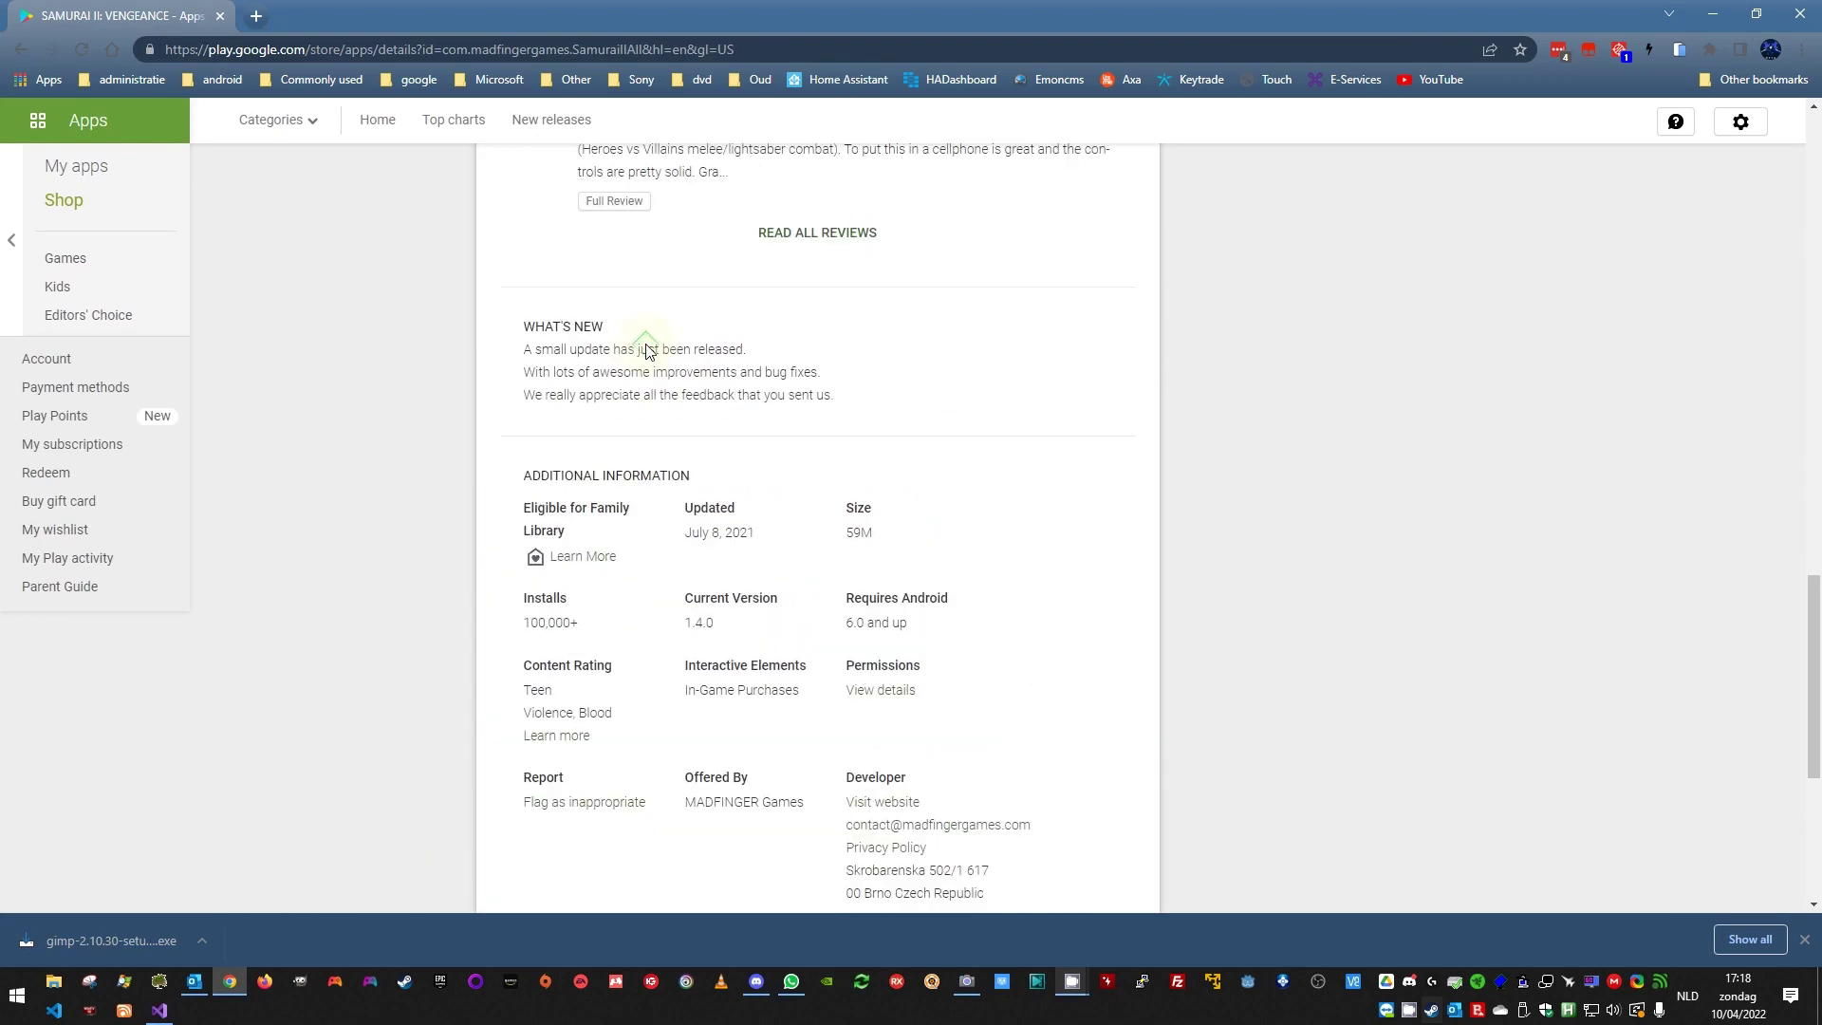
scroll(645, 350, down, 2)
click(882, 617)
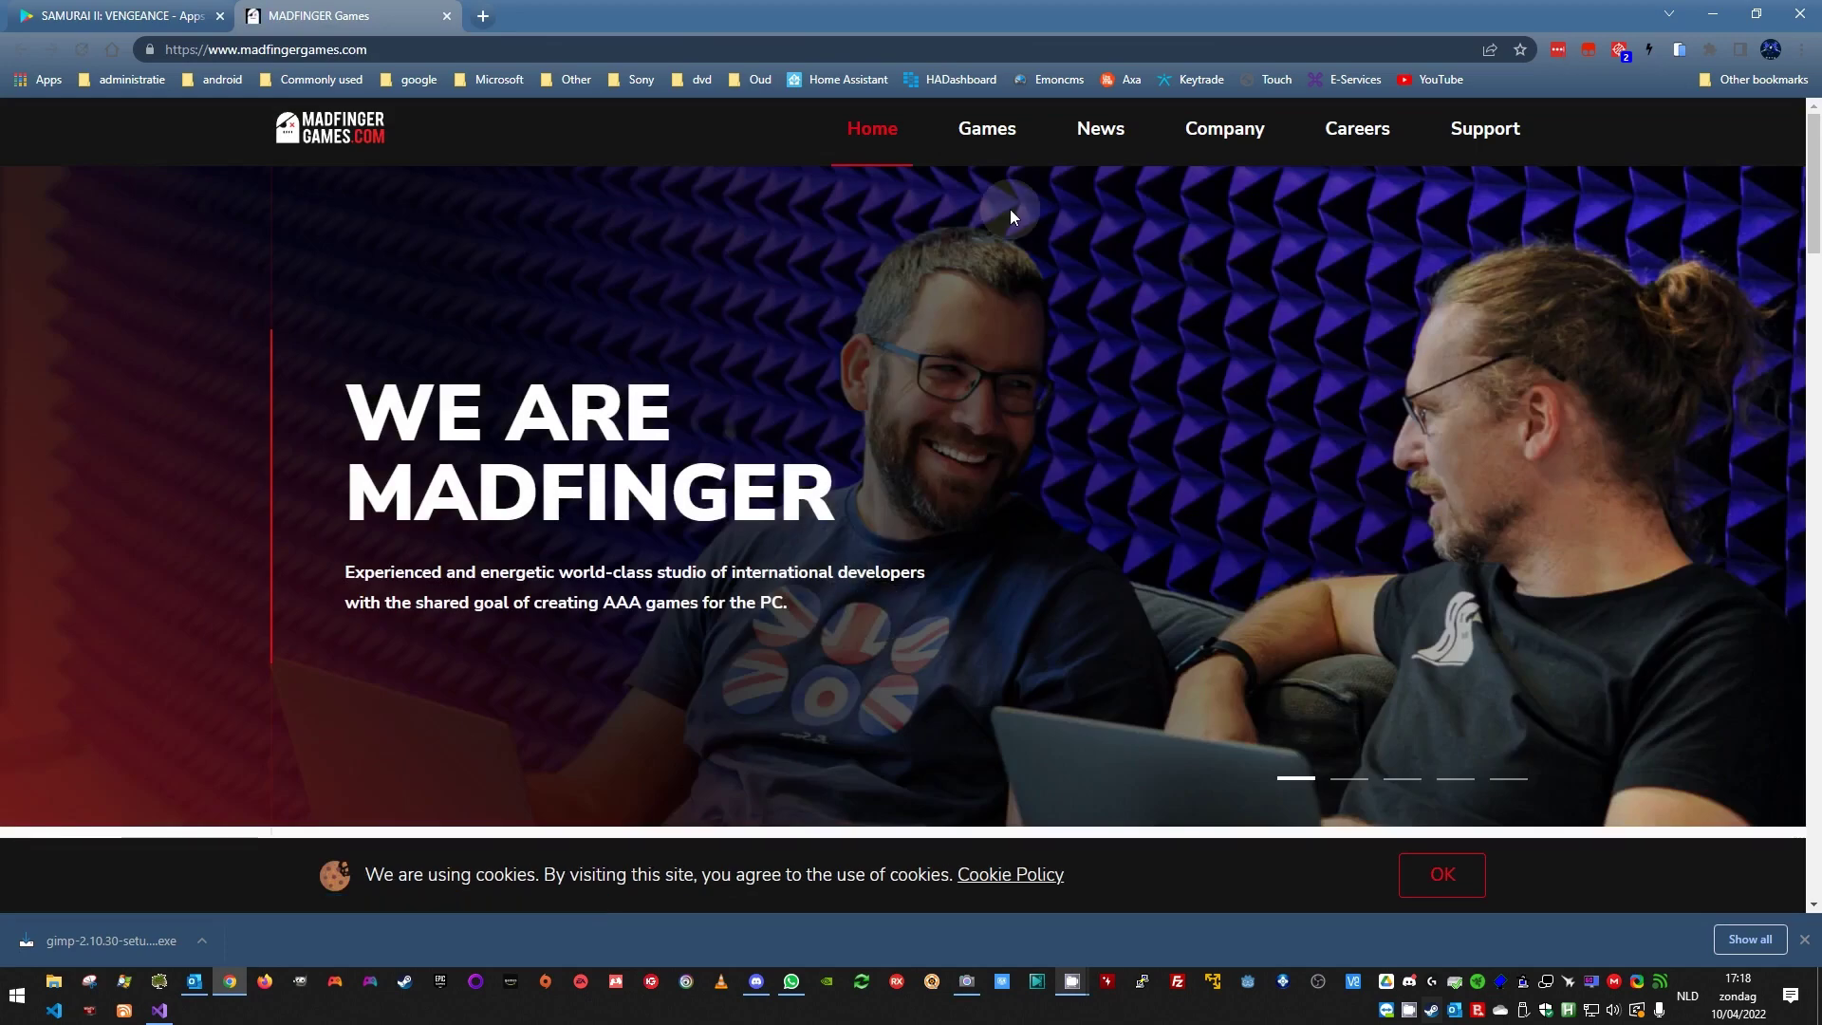
Step: Go to MADFINGER's Games page and scroll to the Samurai II tile
click(1018, 131)
scroll(1291, 341, down, 2)
scroll(1291, 346, down, 10)
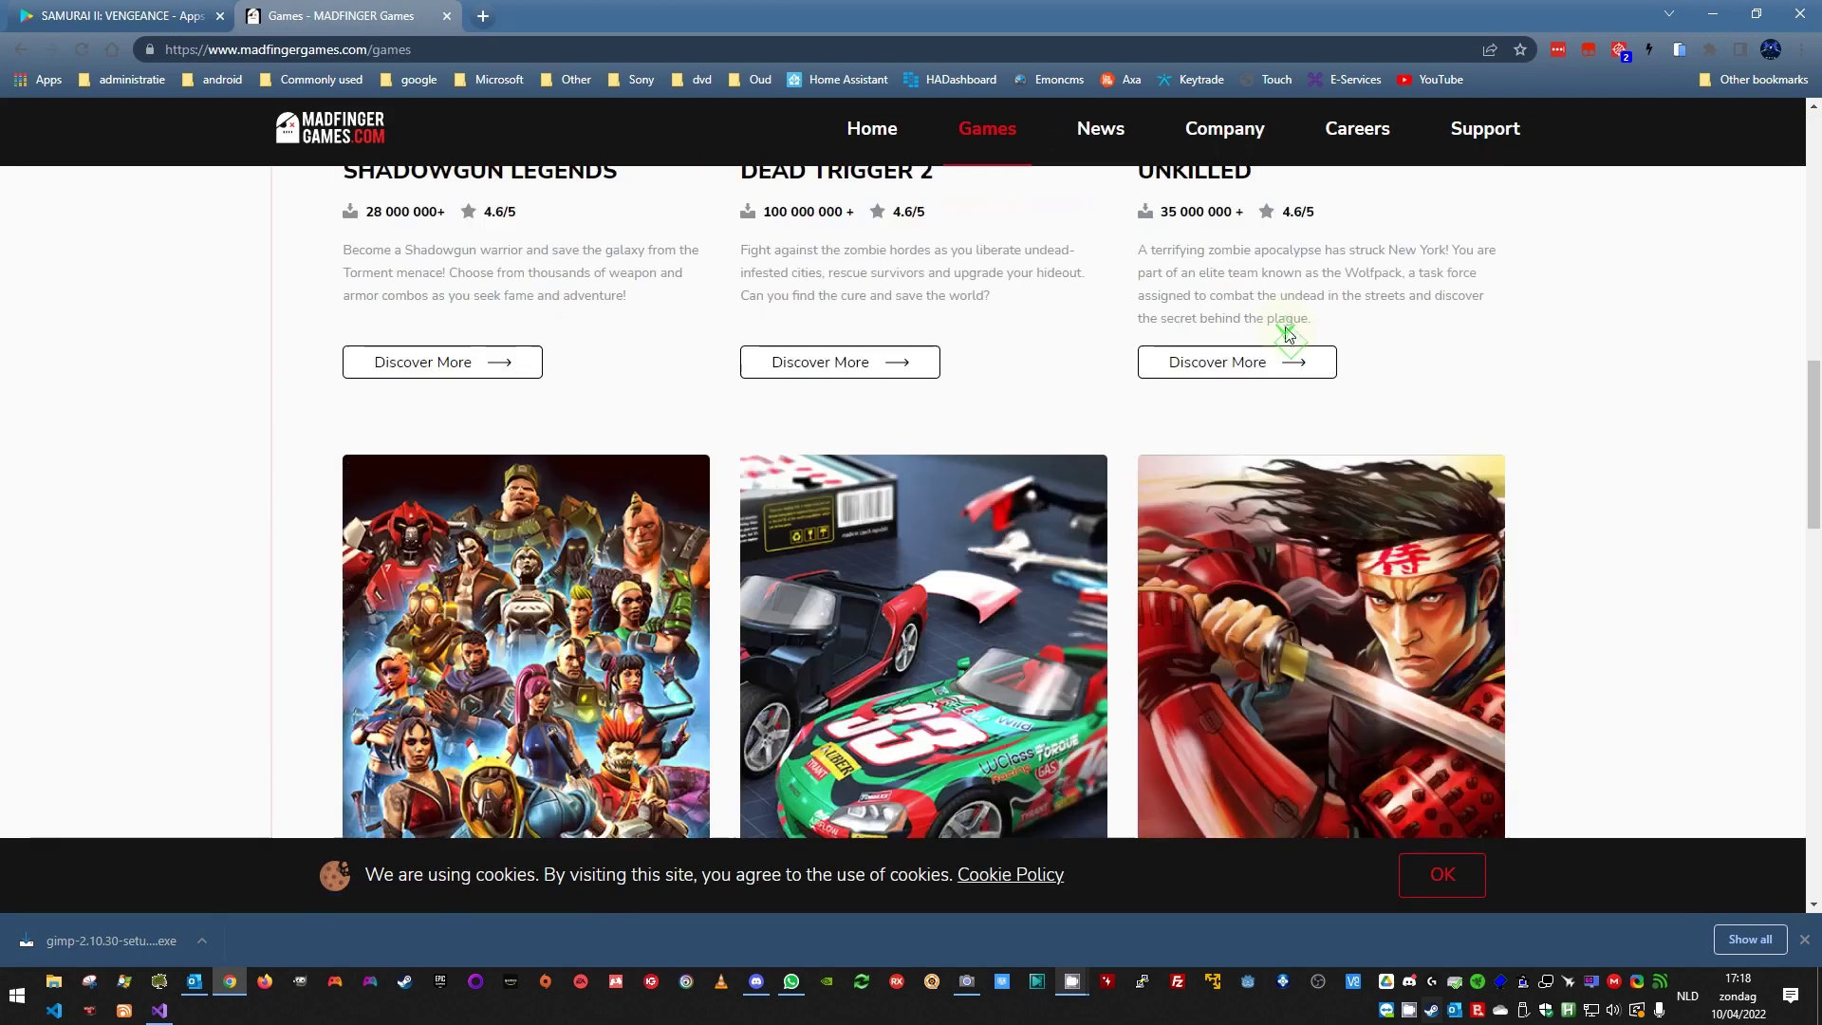
Step: Save the Samurai II logo to Downloads as game6logoD (1).png
mouse_move(1327, 639)
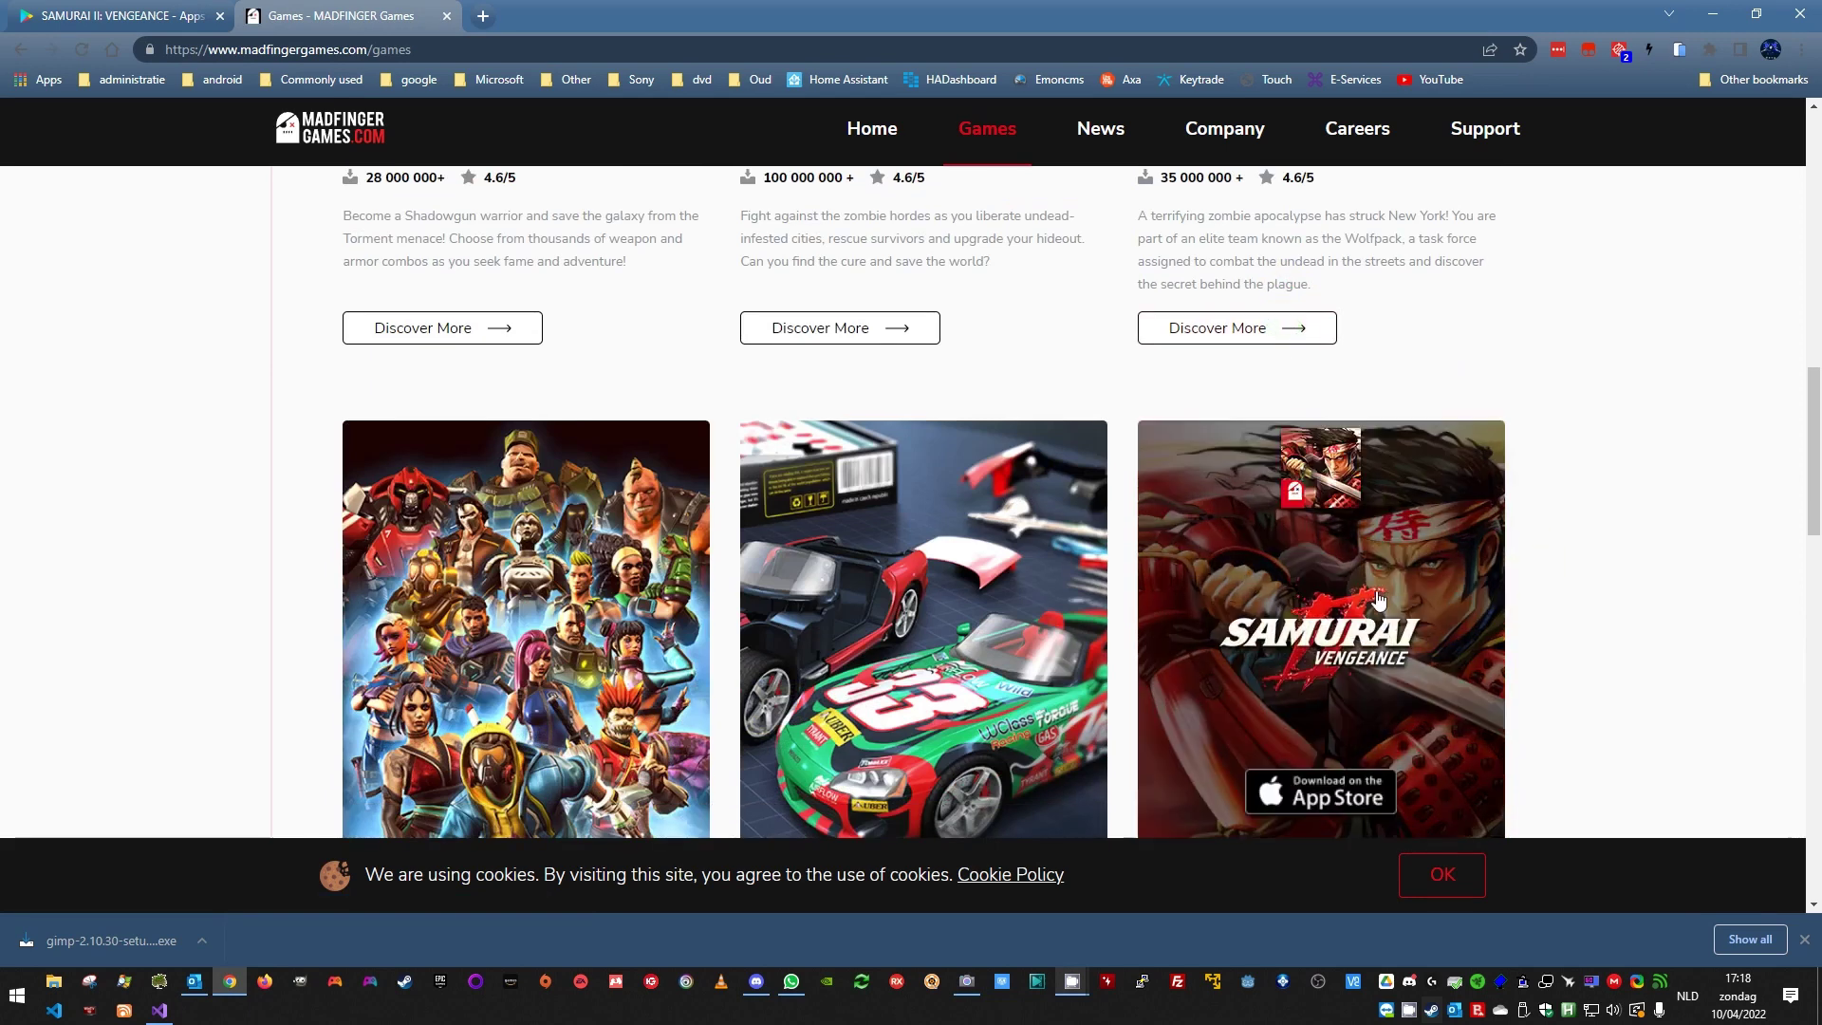
right_click(1320, 647)
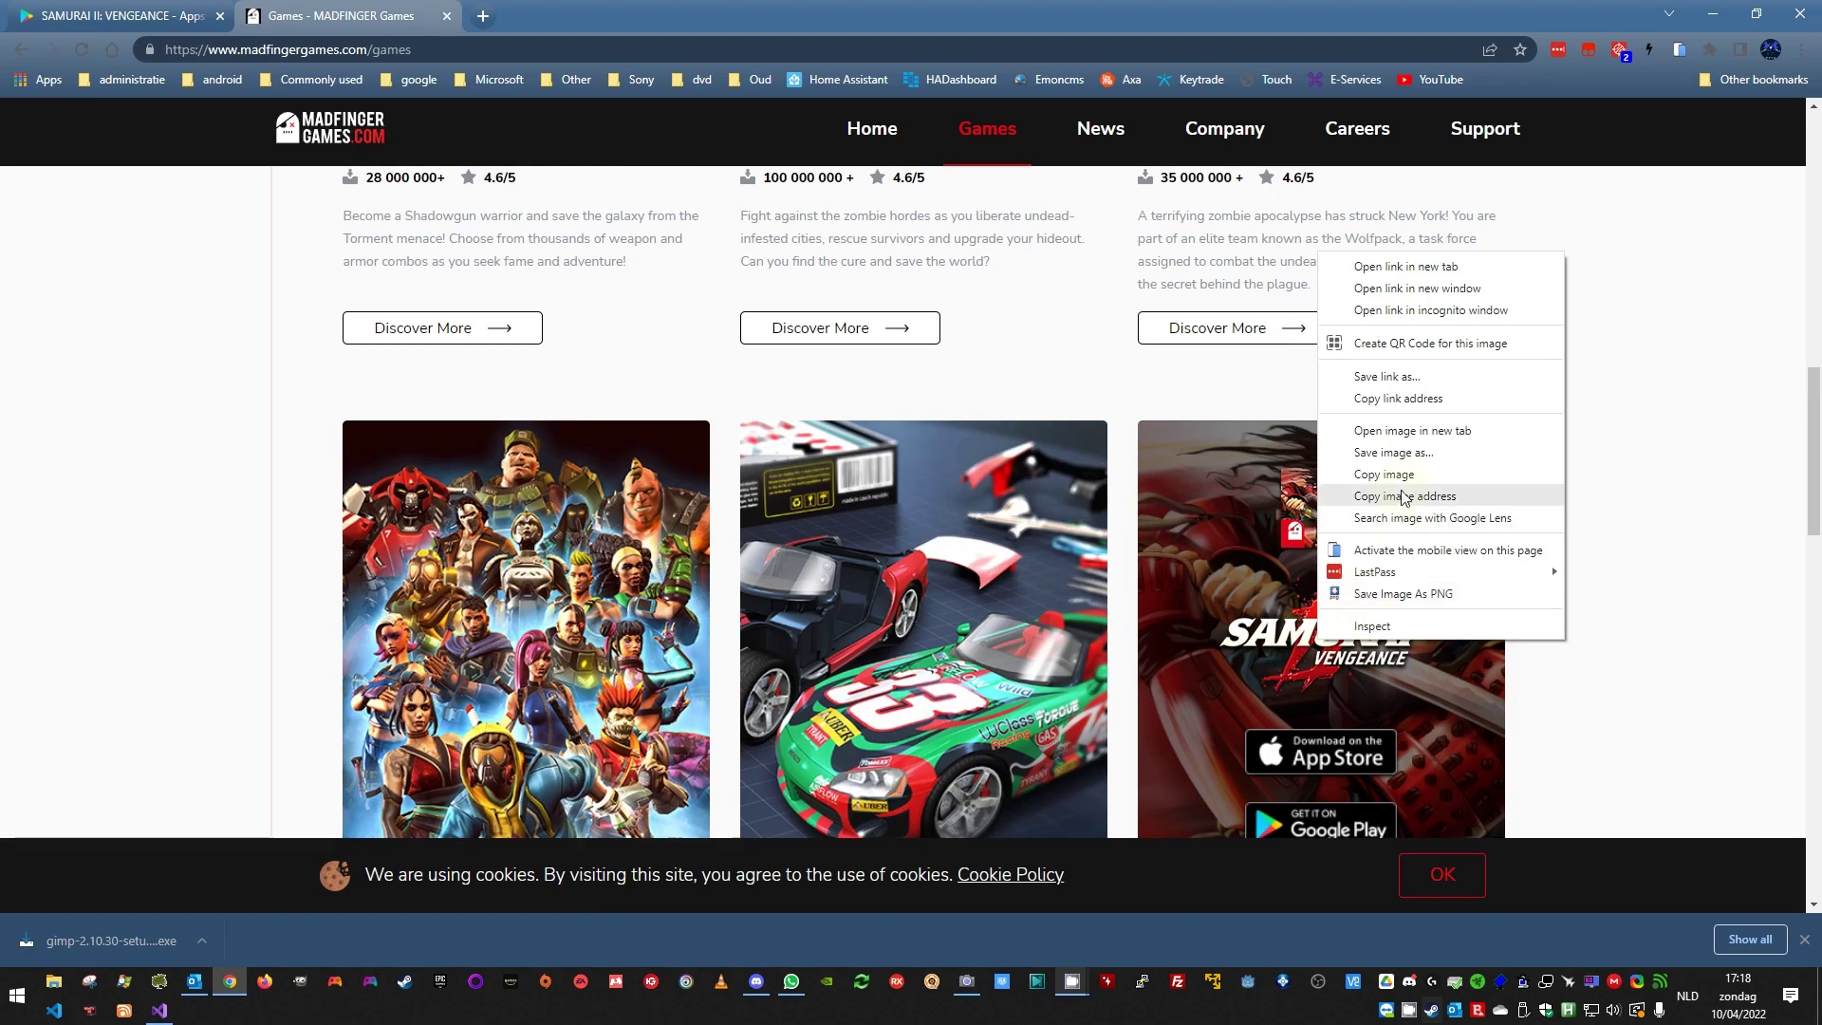
click(1394, 452)
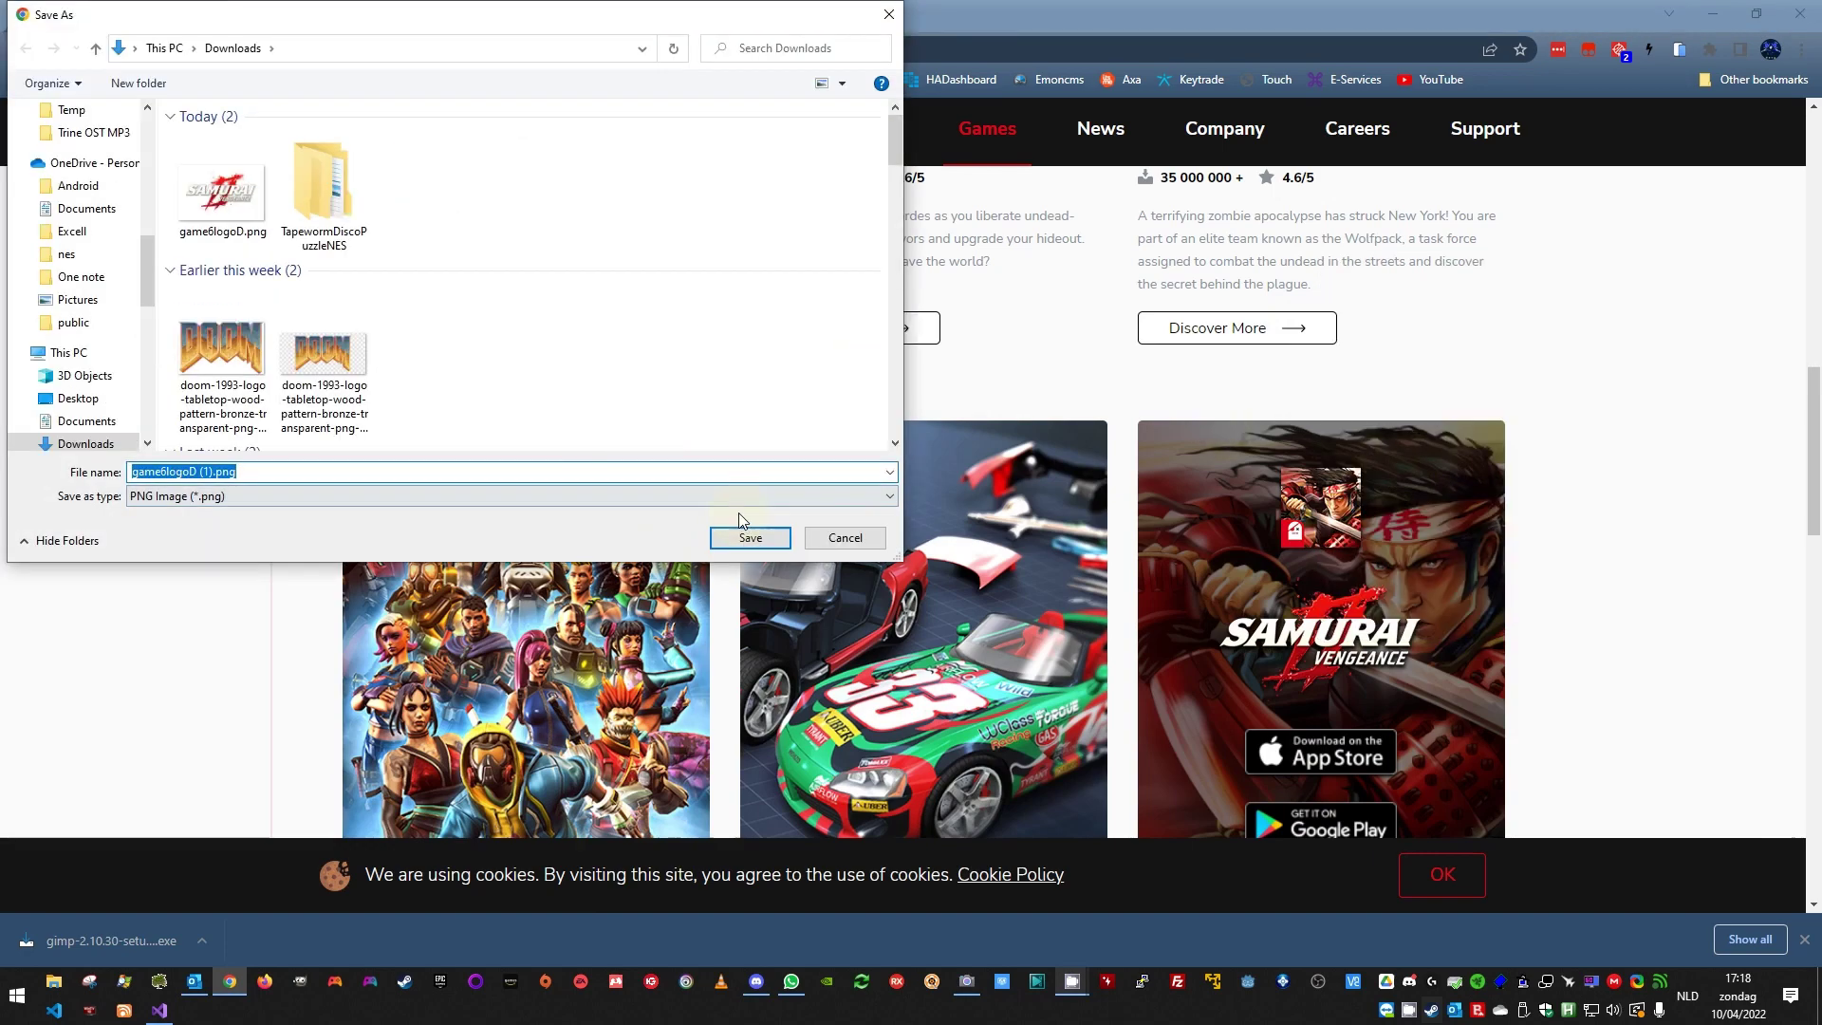
click(748, 539)
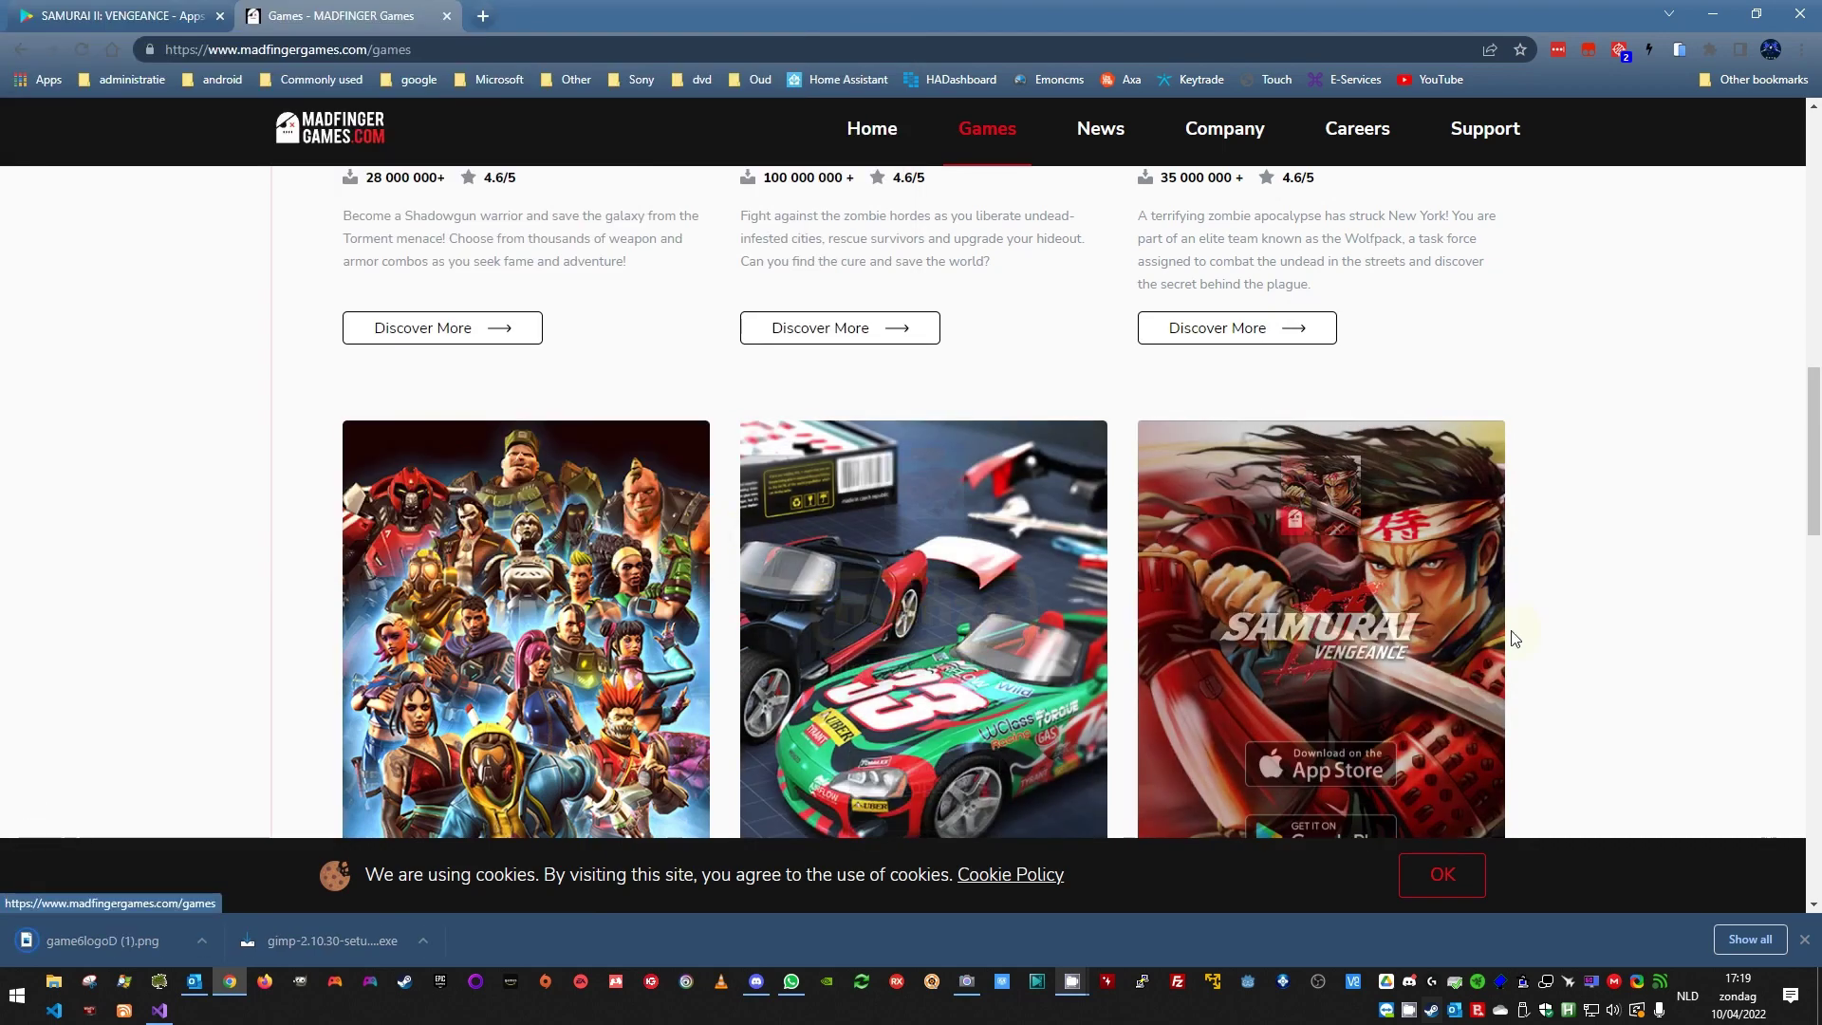
scroll(1663, 498, down, 1)
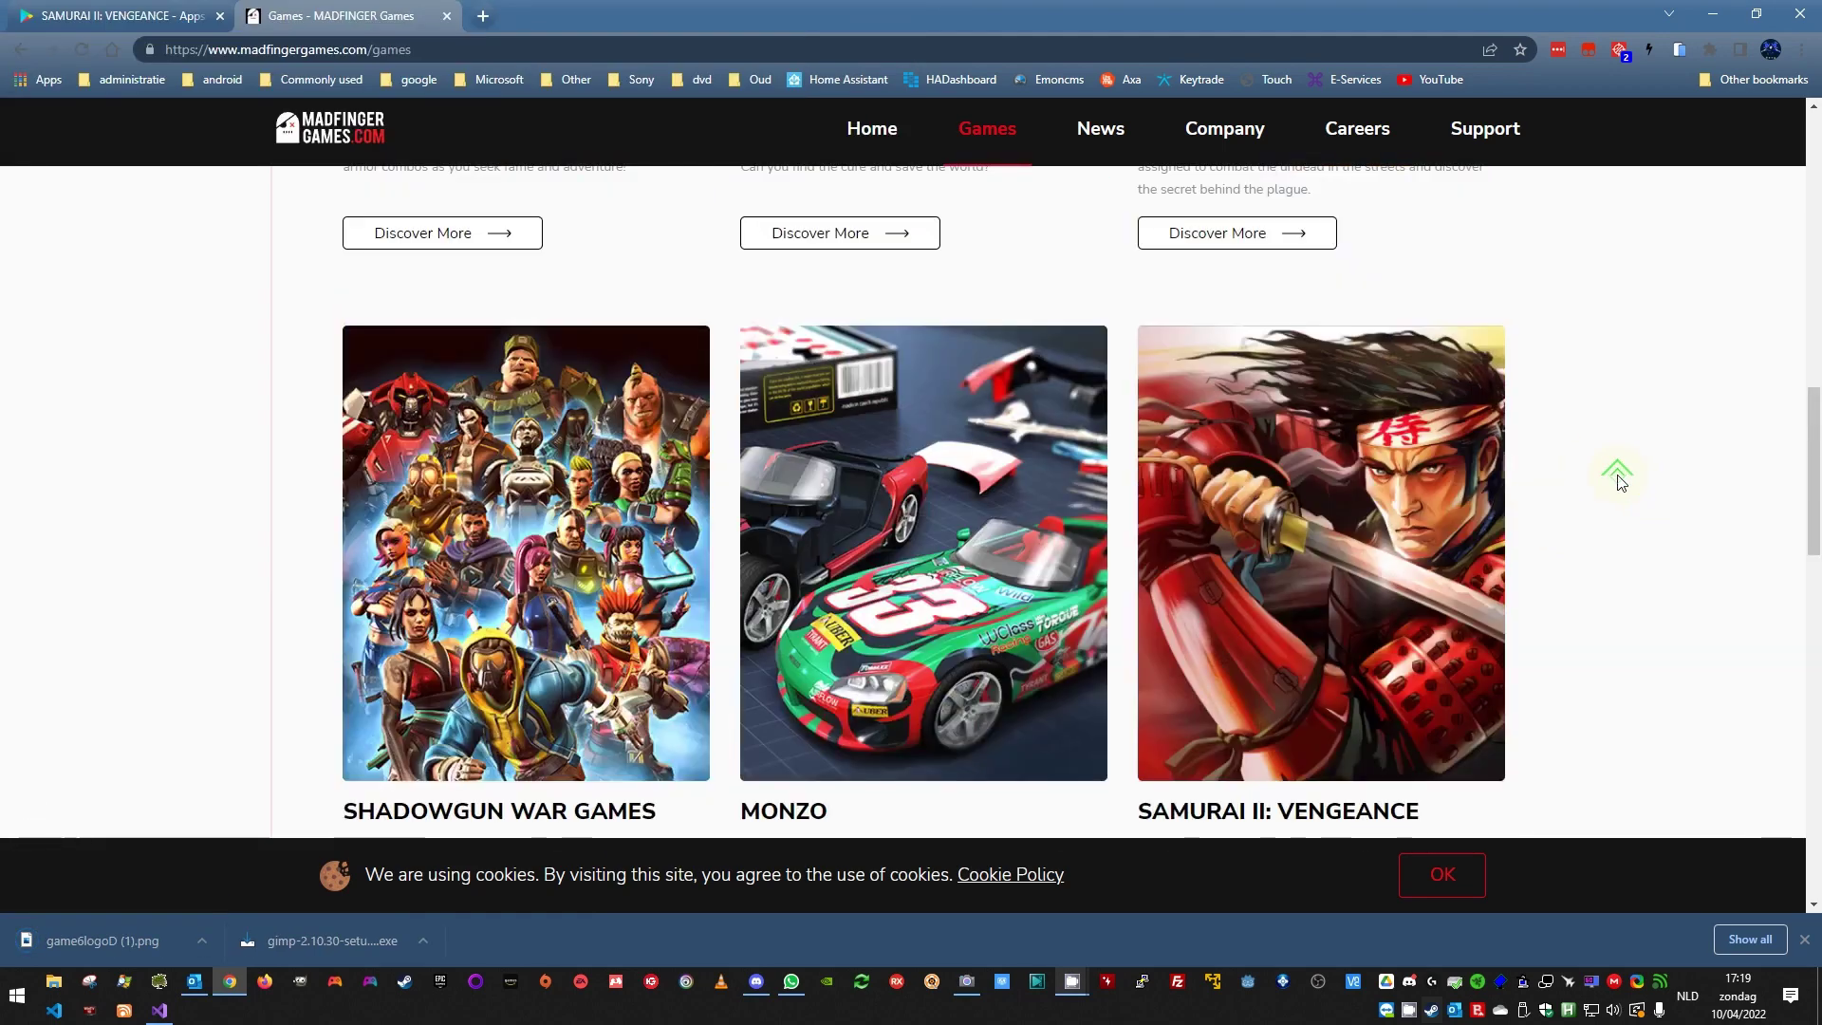
mouse_move(1424, 509)
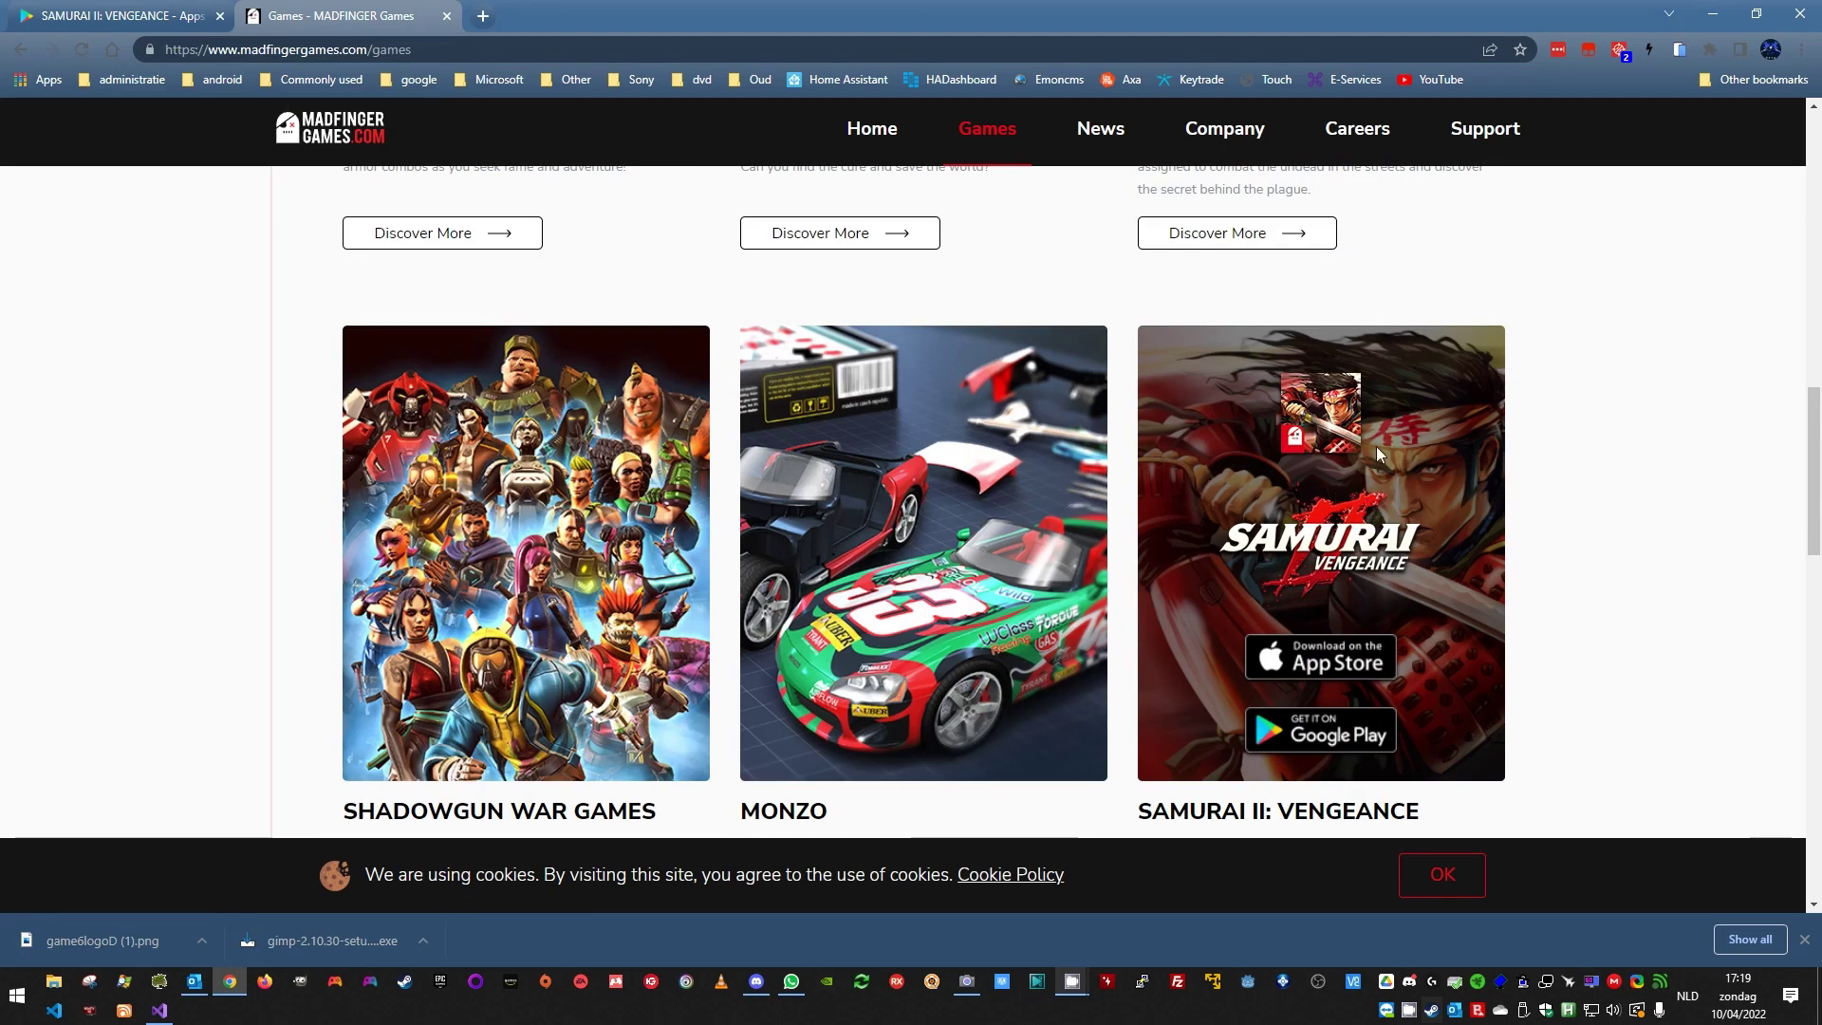
Step: Reload the page with DevTools Network open and locate the game6.jpg samurai artwork request
key(F12)
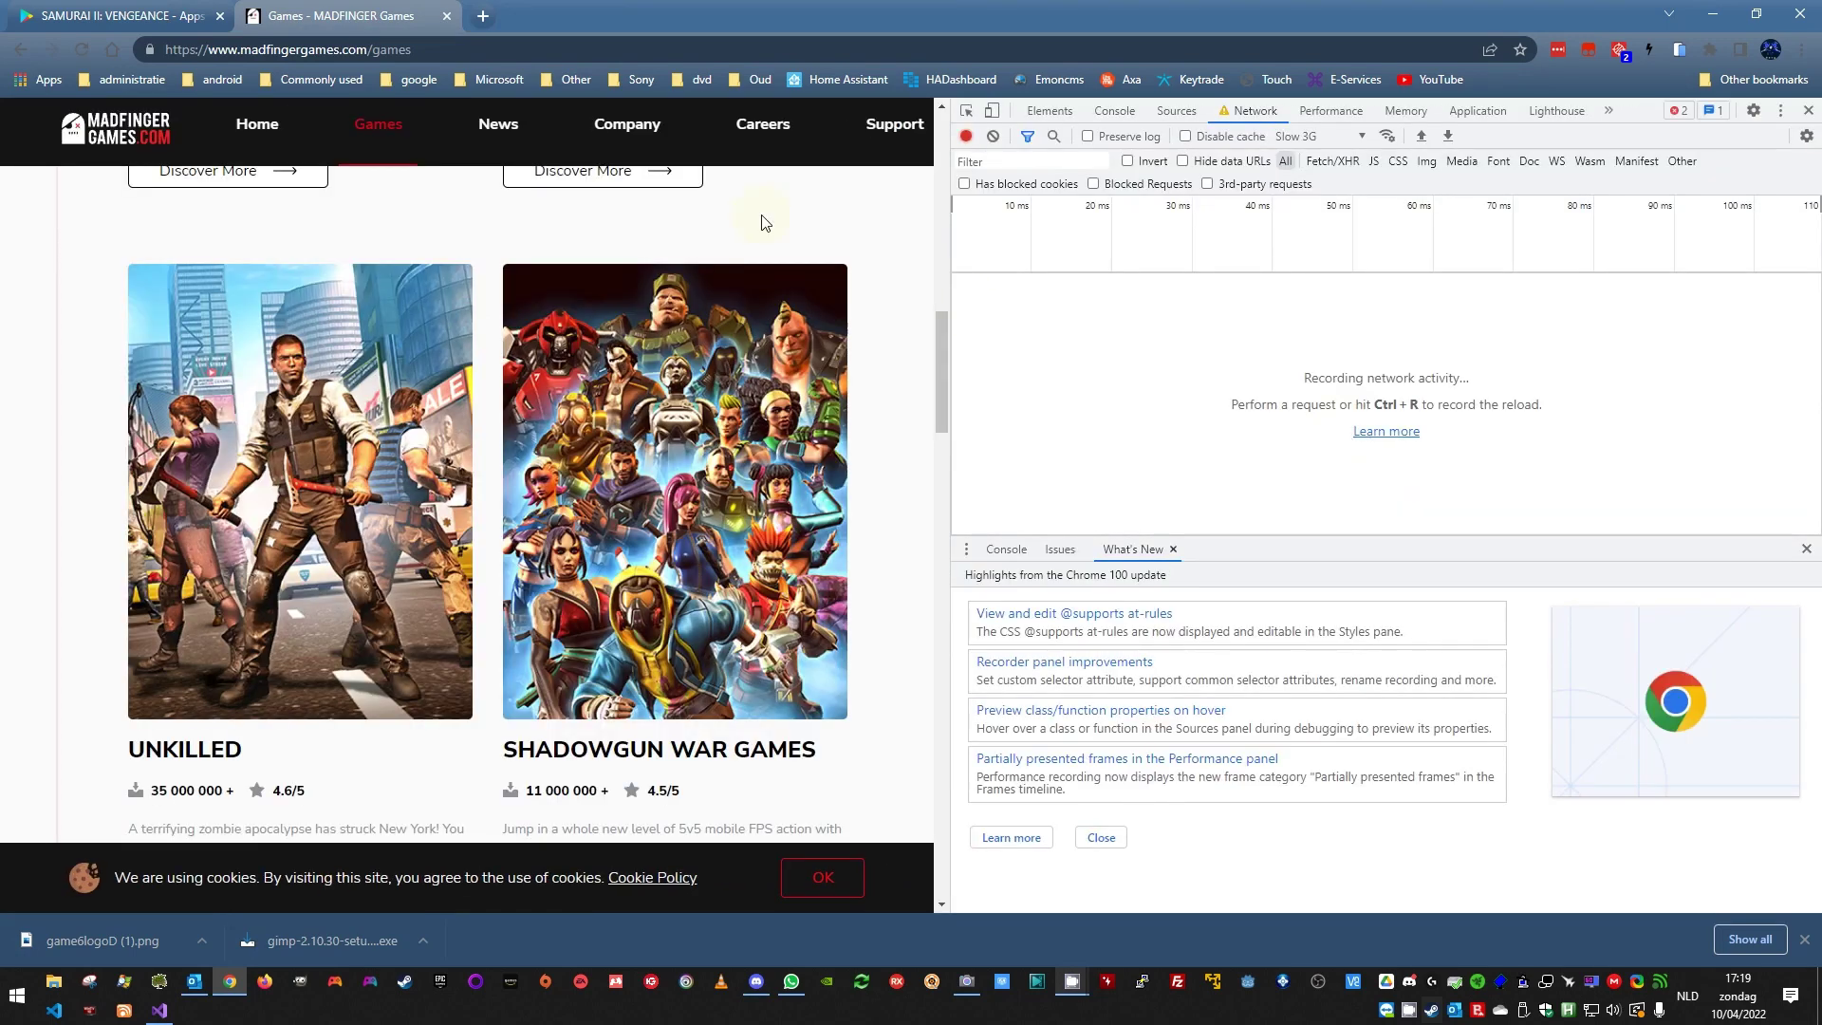
right_click(890, 244)
click(909, 297)
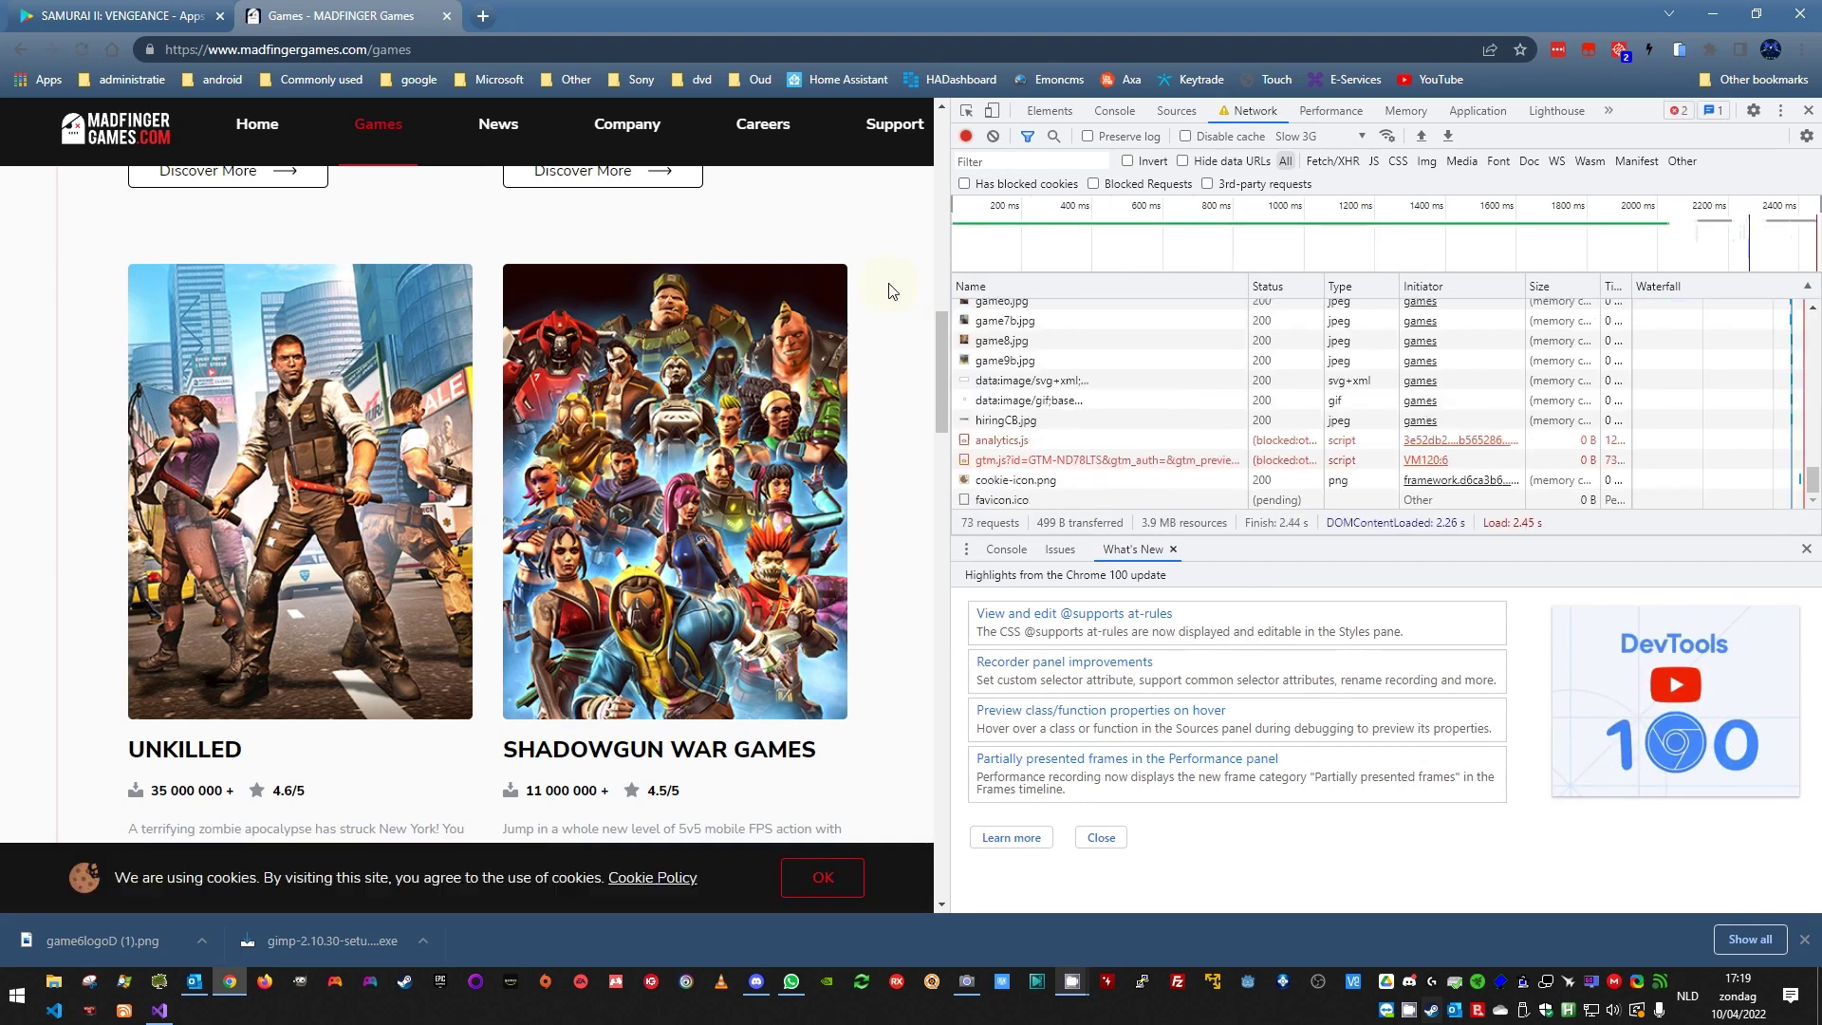
click(1011, 360)
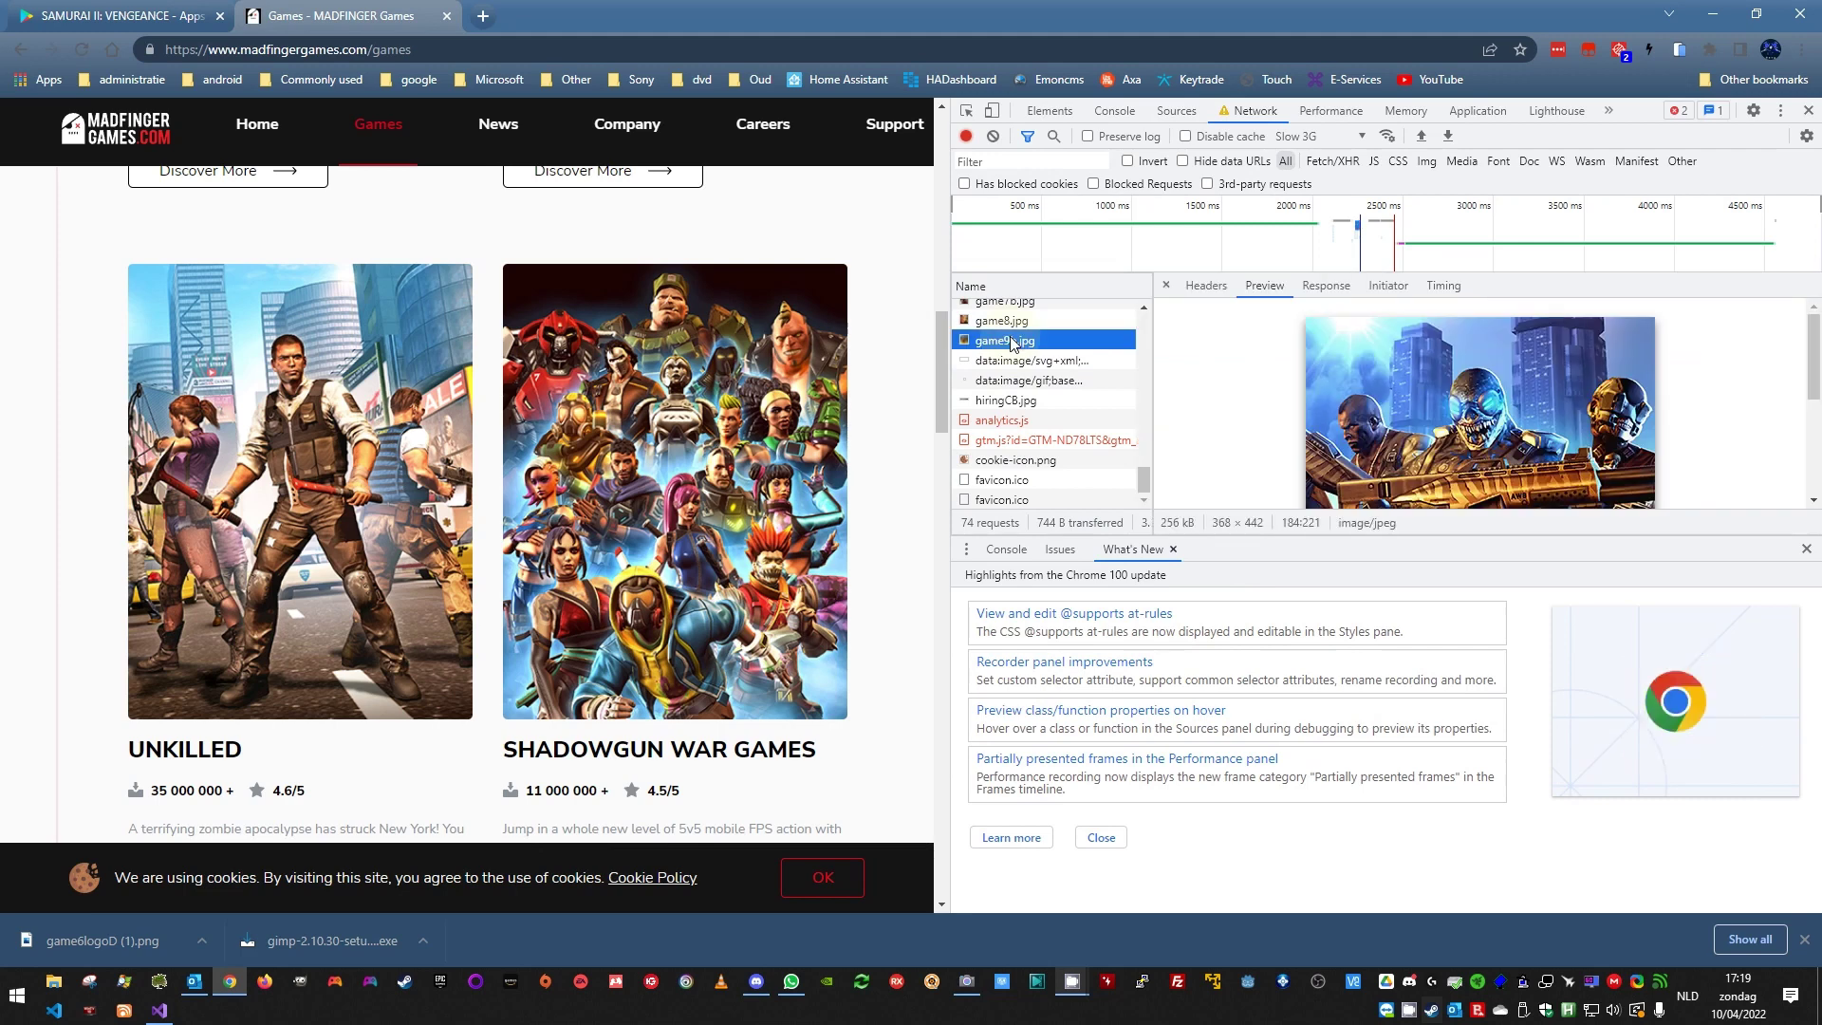
click(1001, 321)
scroll(1361, 455, down, 3)
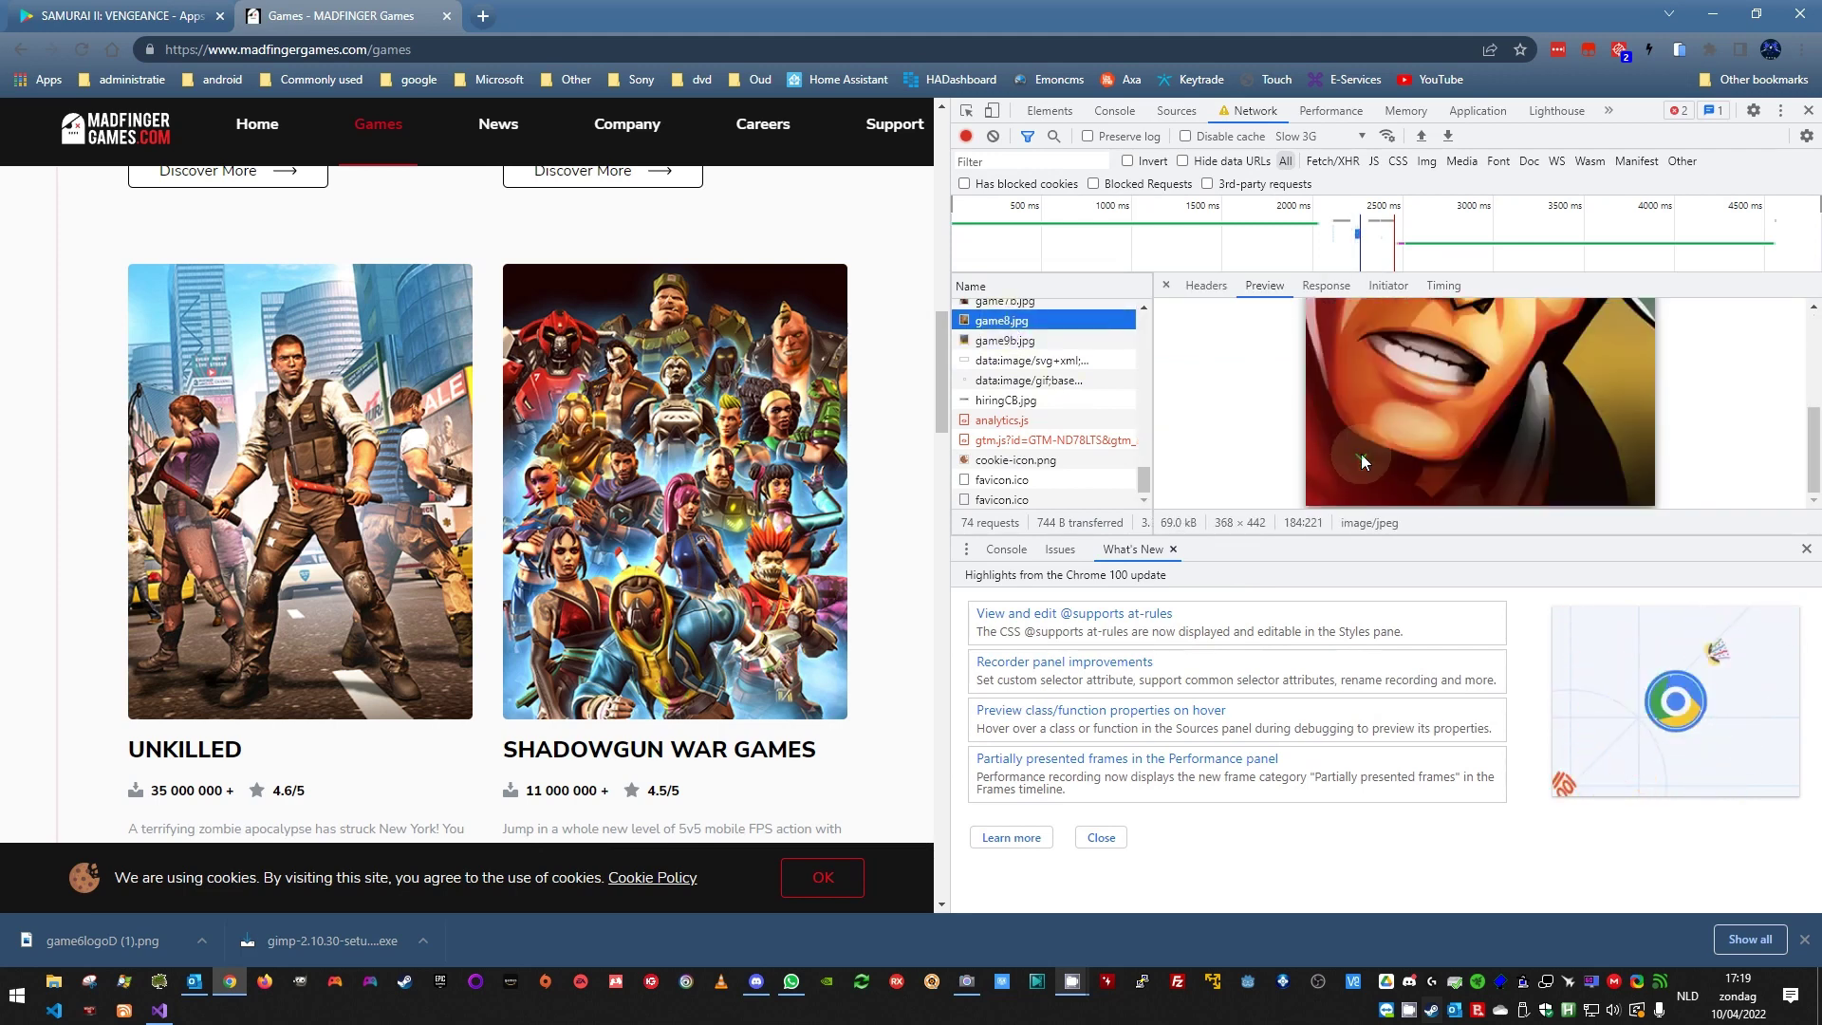
scroll(1001, 408, up, 2)
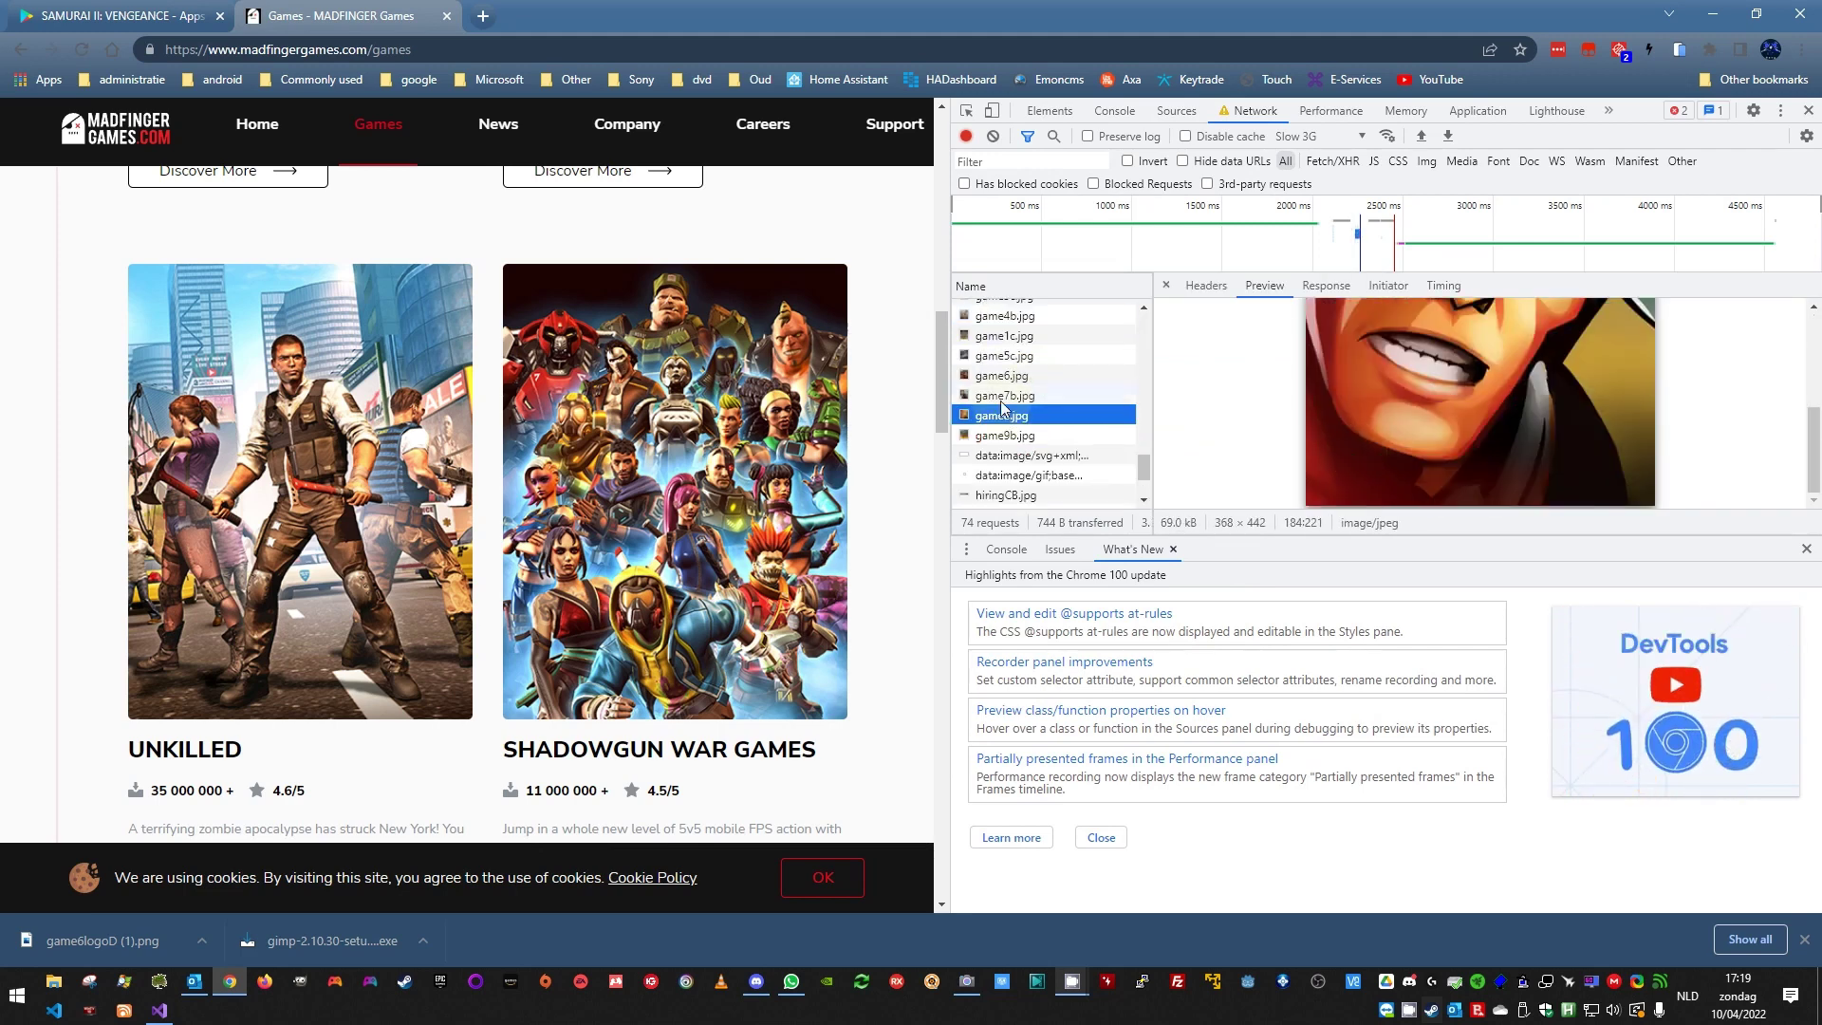
click(1003, 403)
click(1004, 380)
scroll(1359, 370, down, 3)
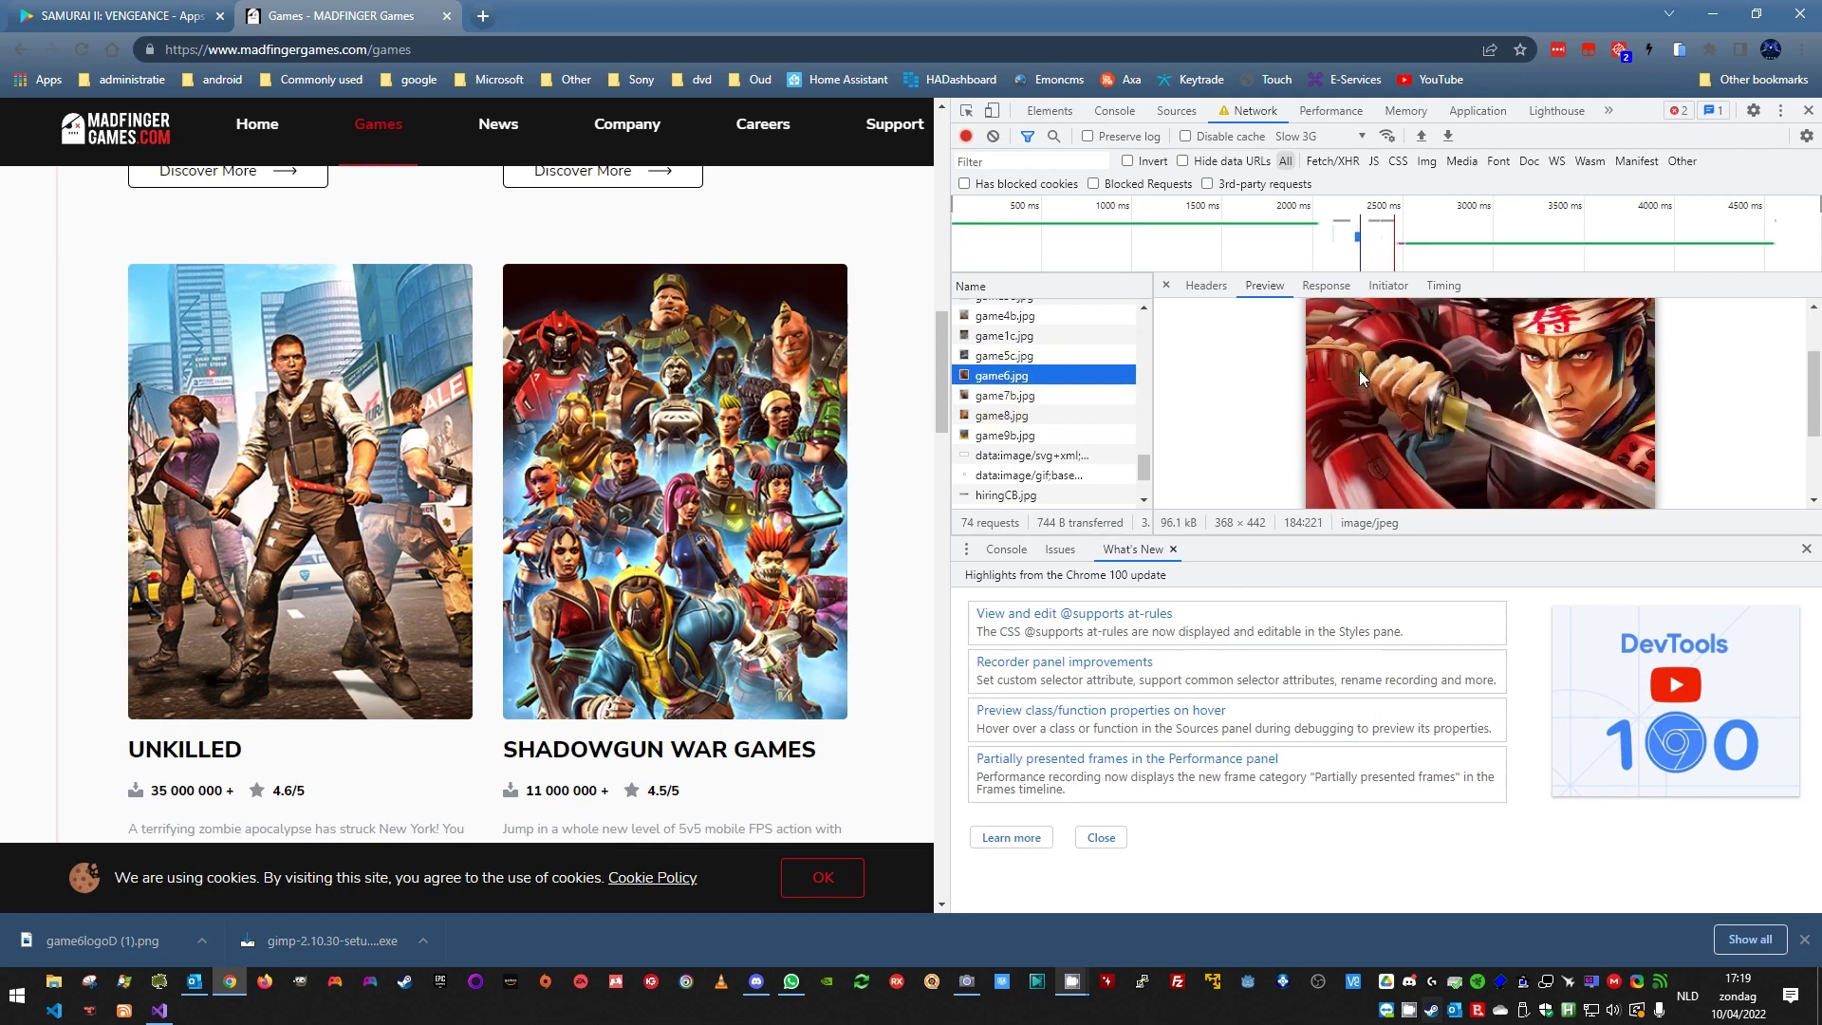
scroll(1359, 370, up, 2)
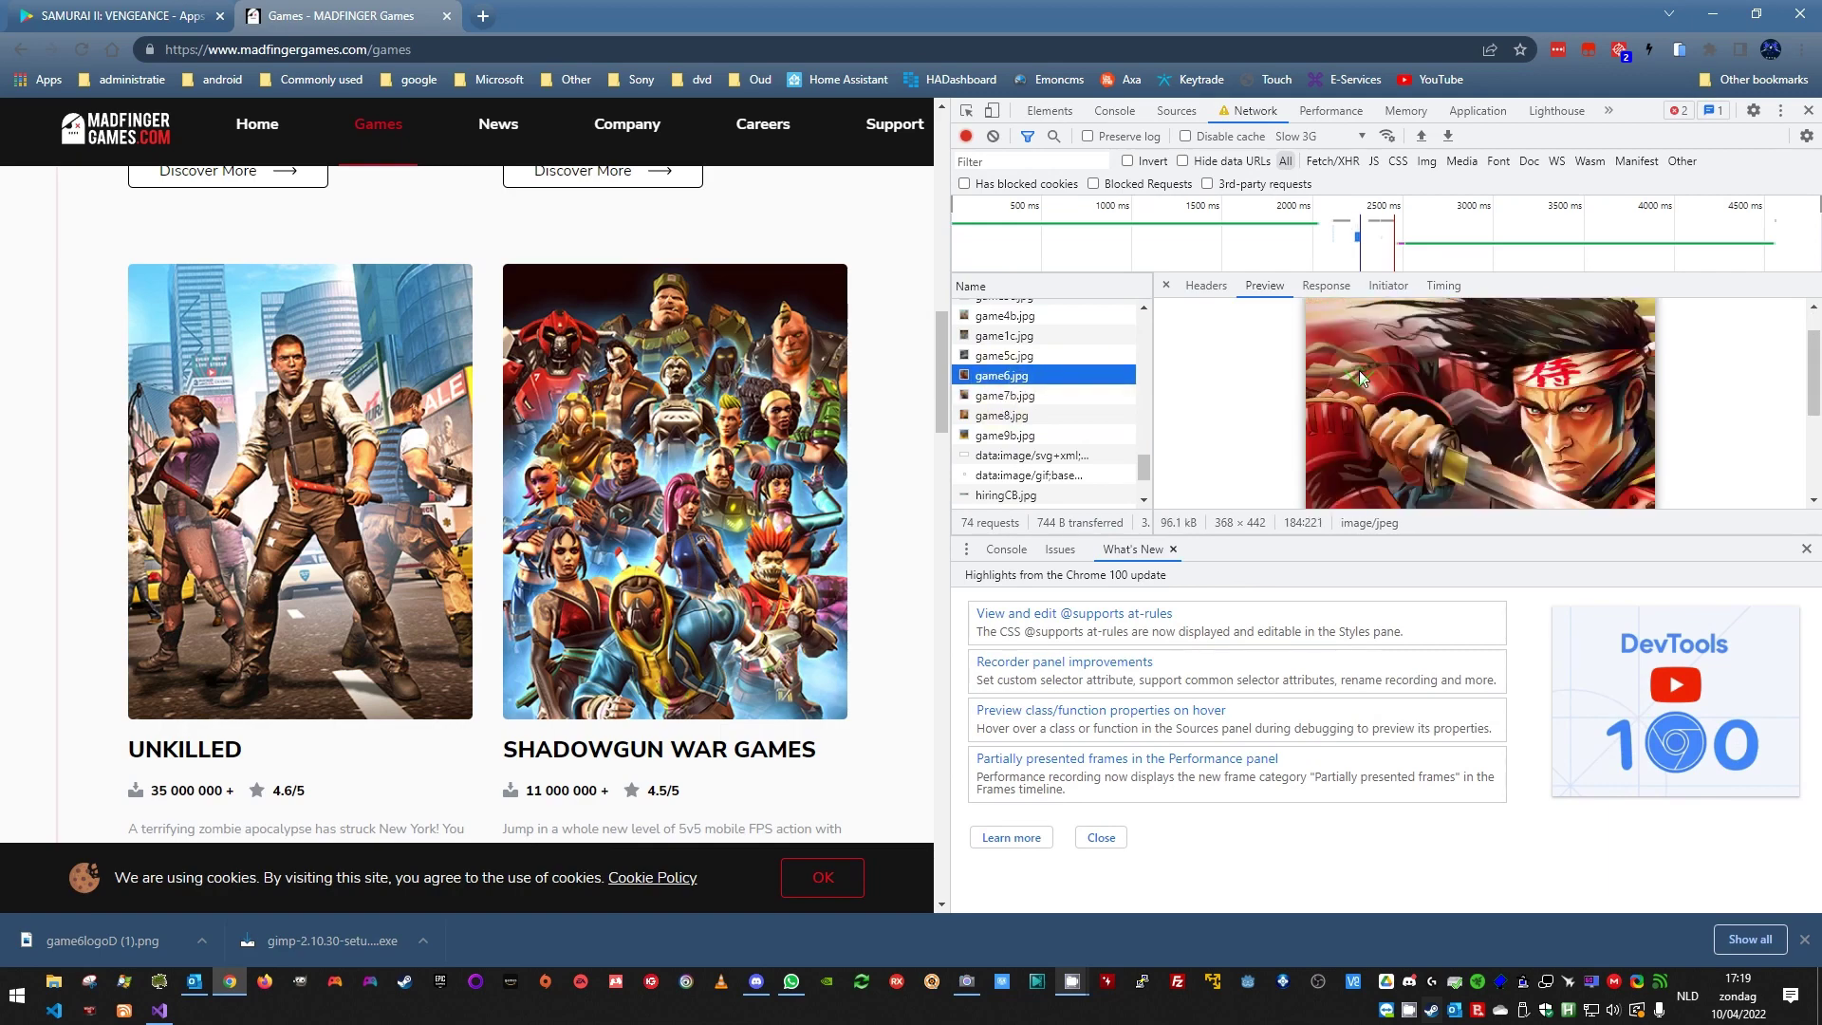
Step: Open game6.jpg in its own tab, save it to Downloads, and launch the GIMP installer
right_click(1027, 378)
click(1097, 409)
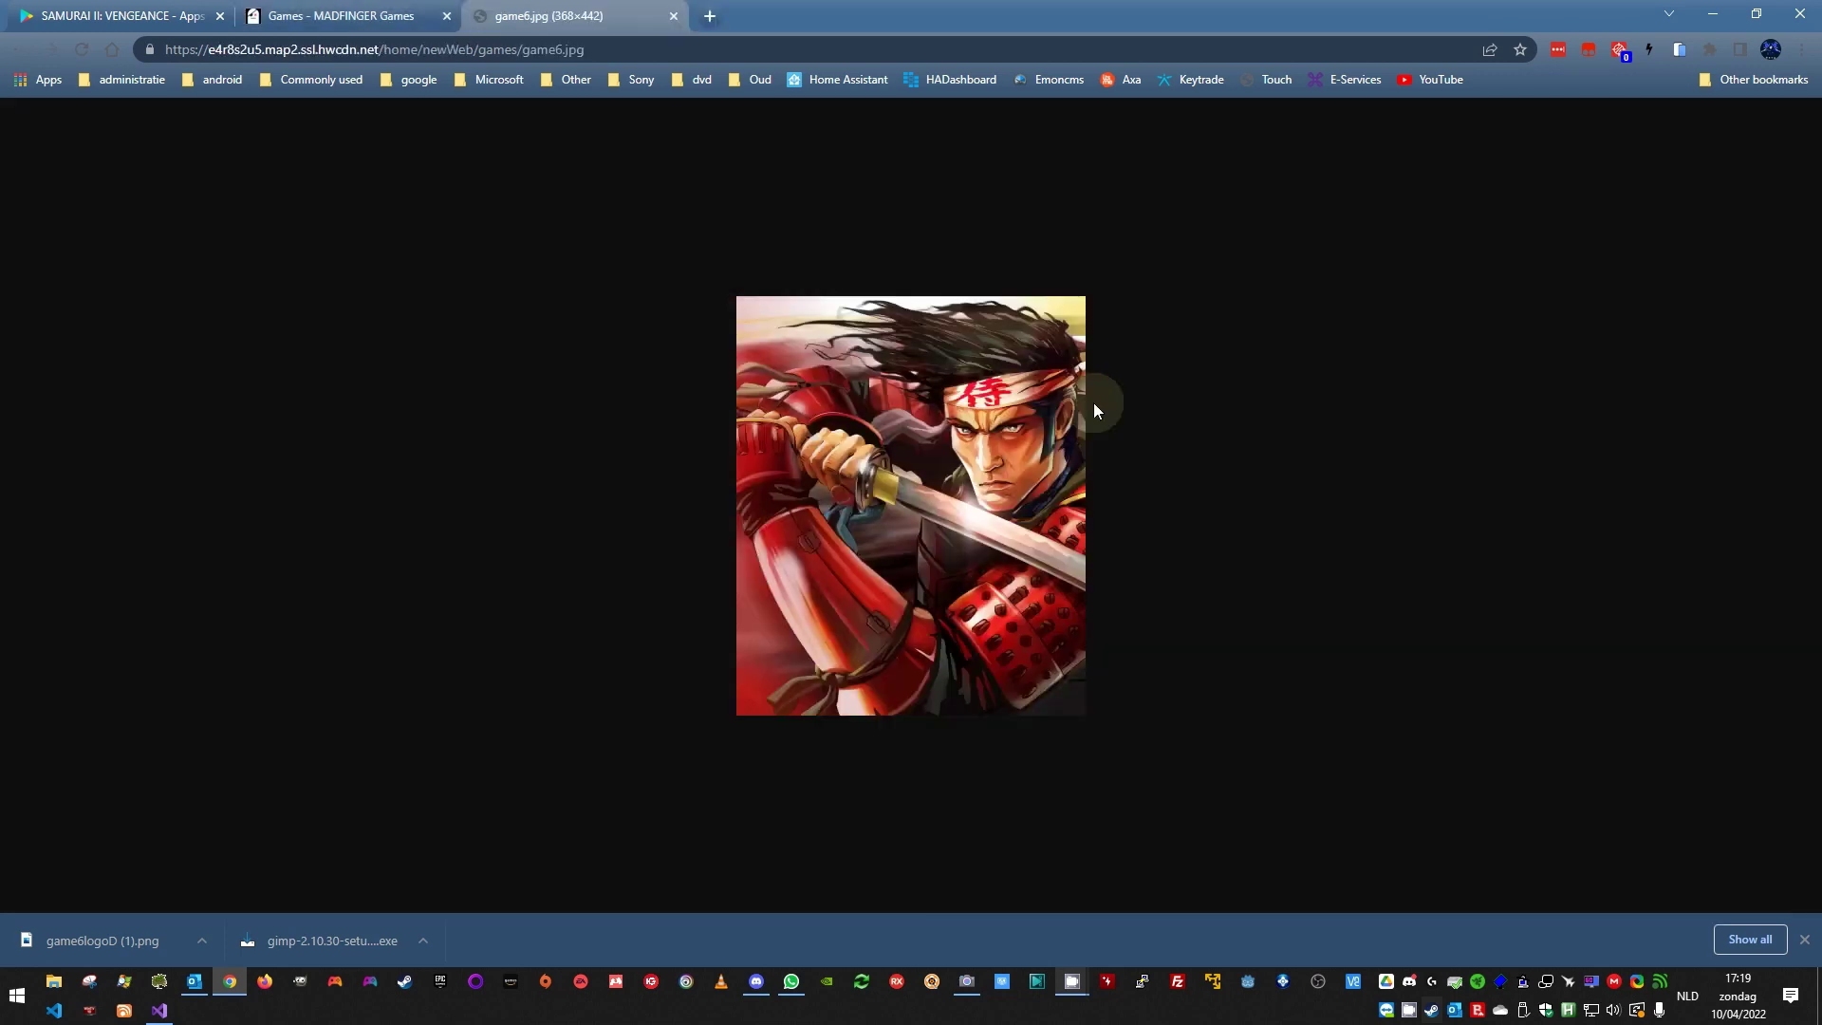
right_click(933, 485)
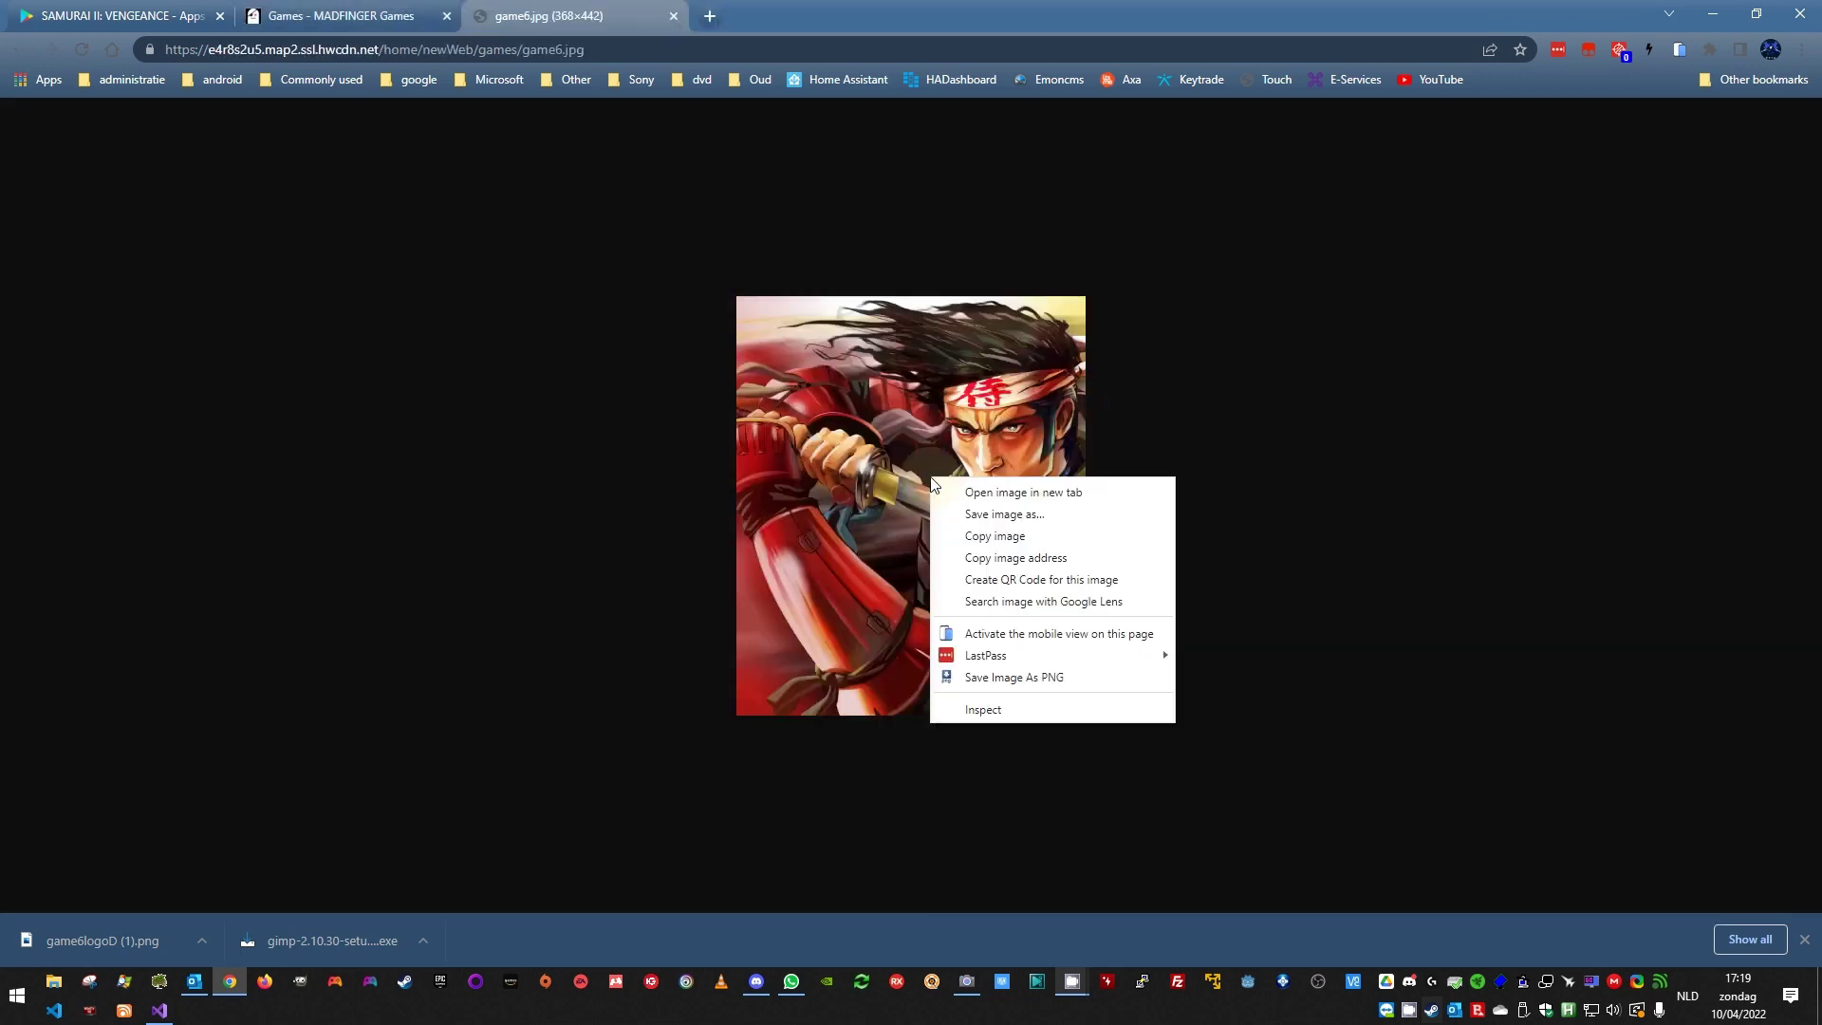
click(1006, 515)
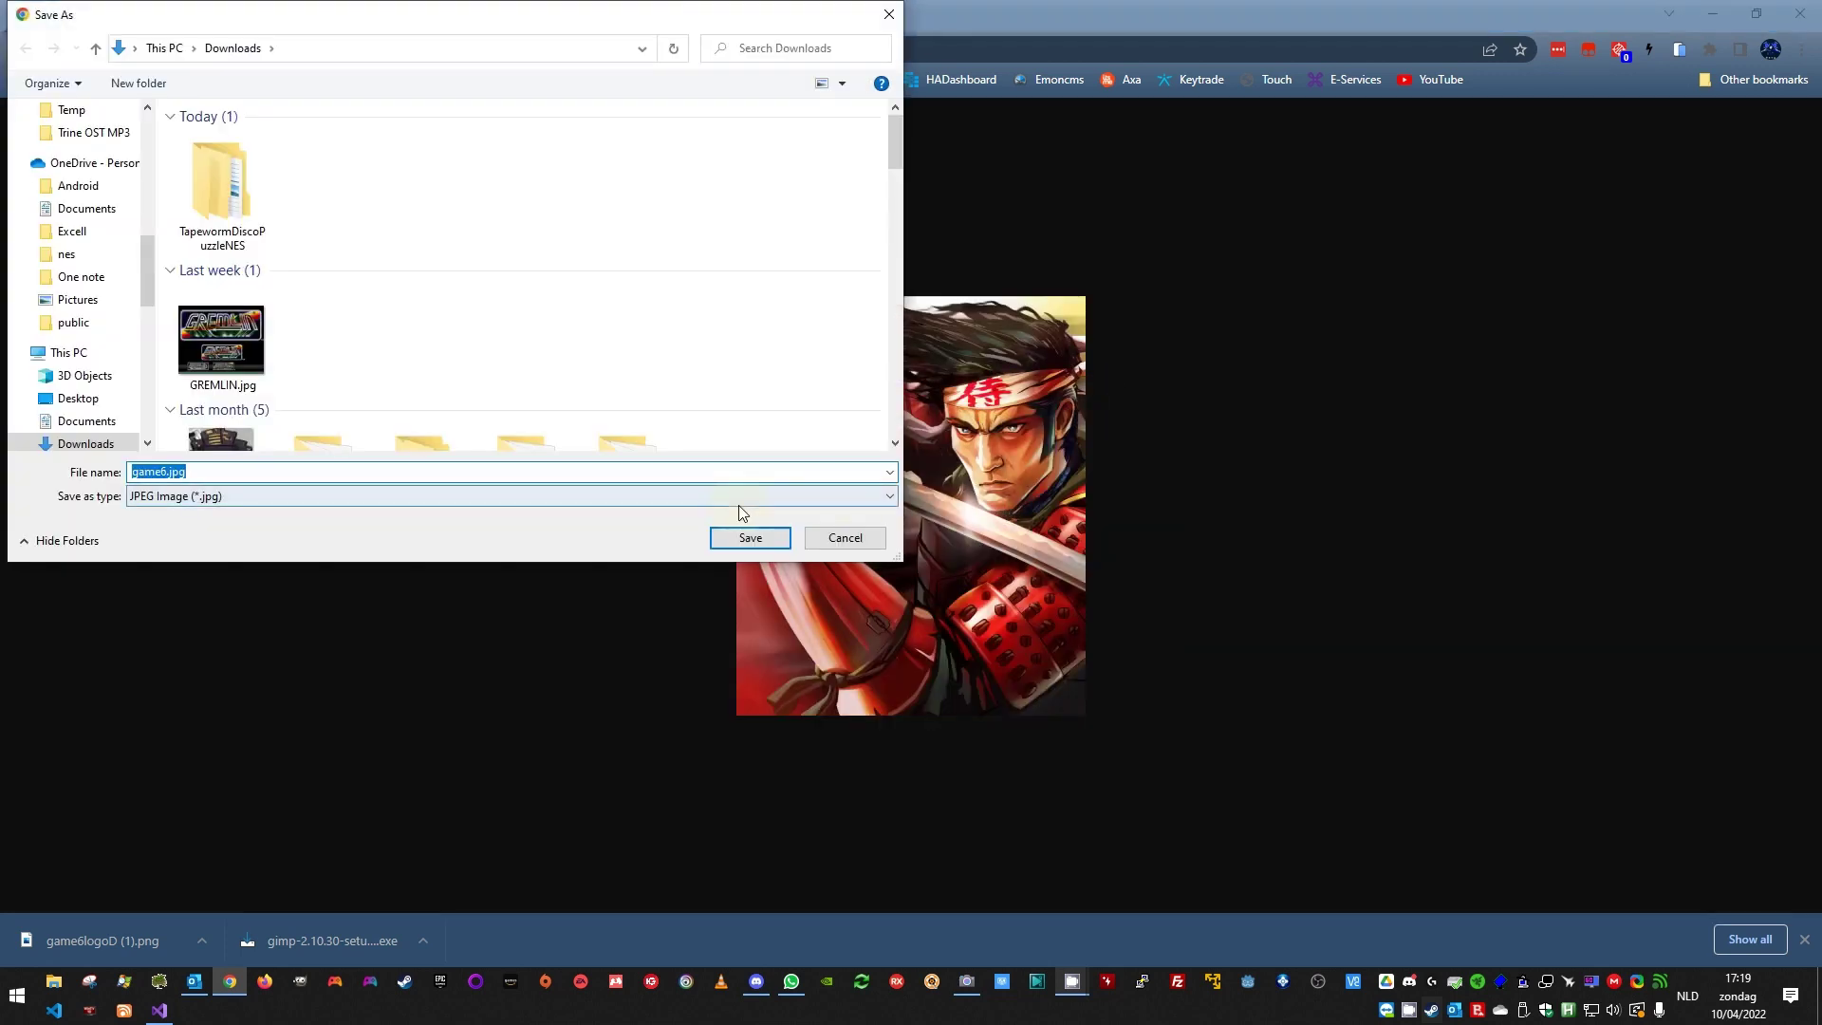
click(742, 530)
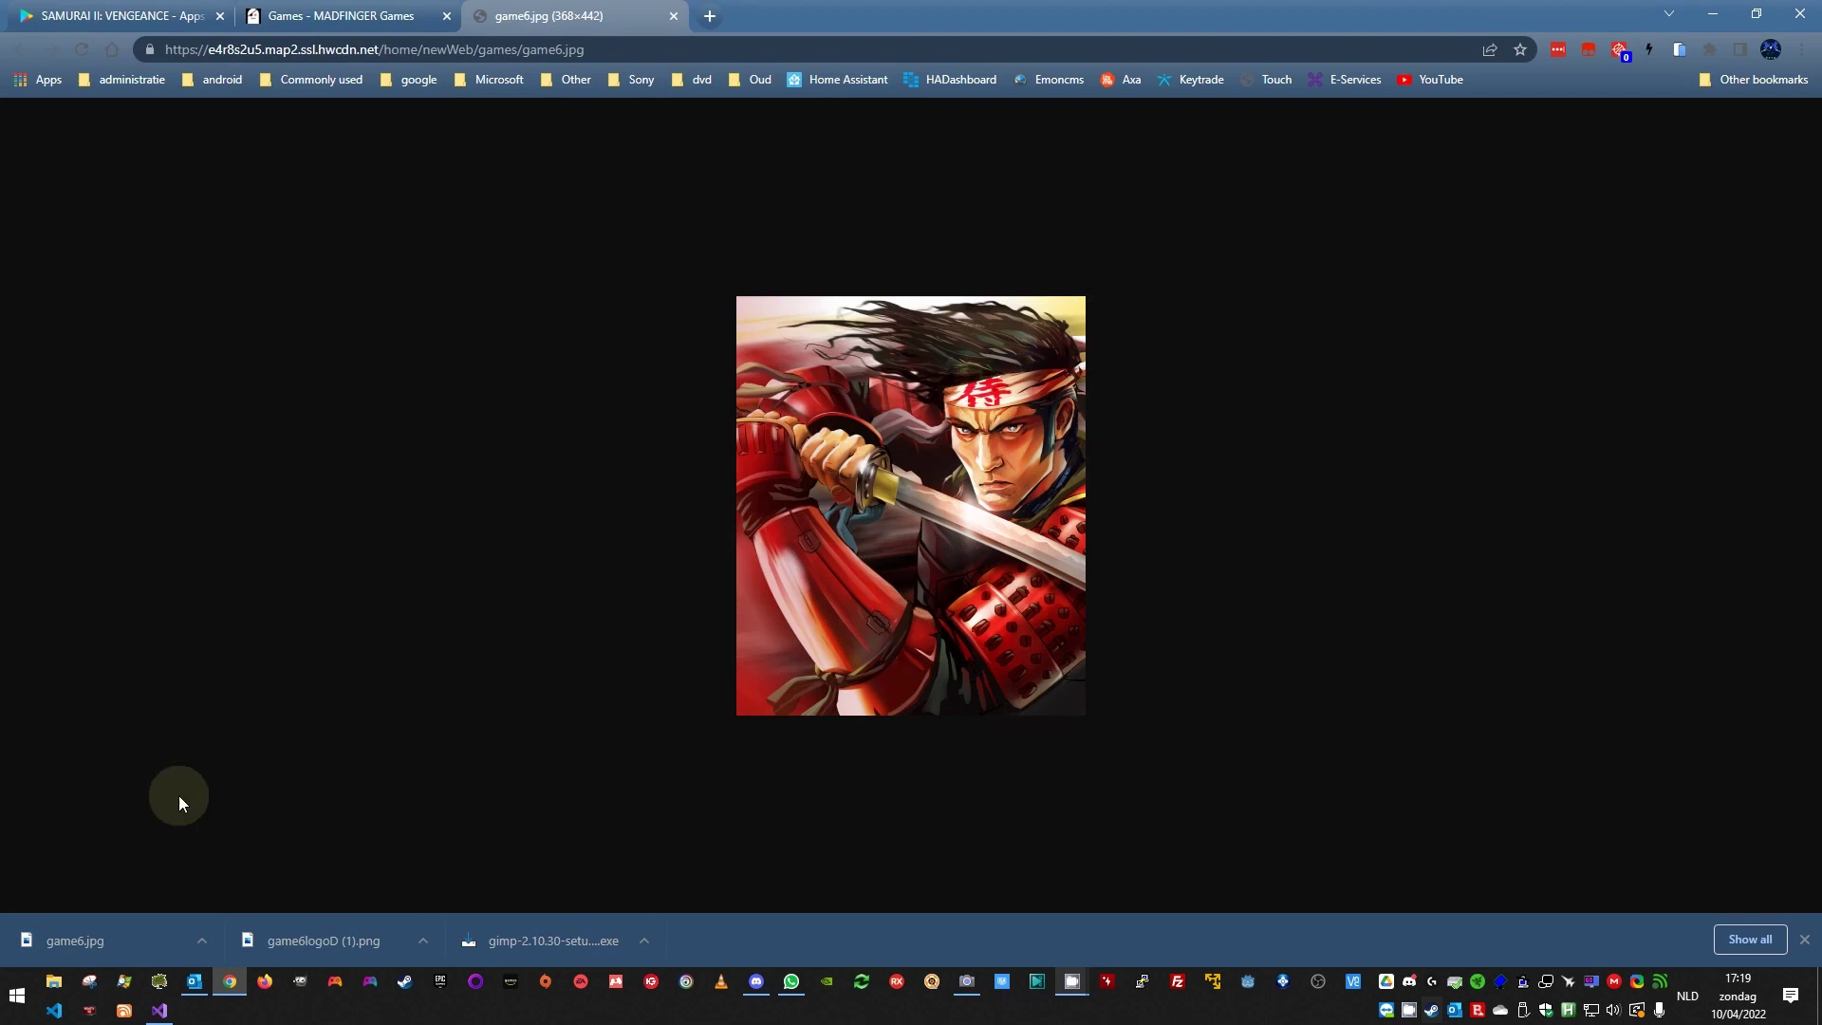
click(558, 953)
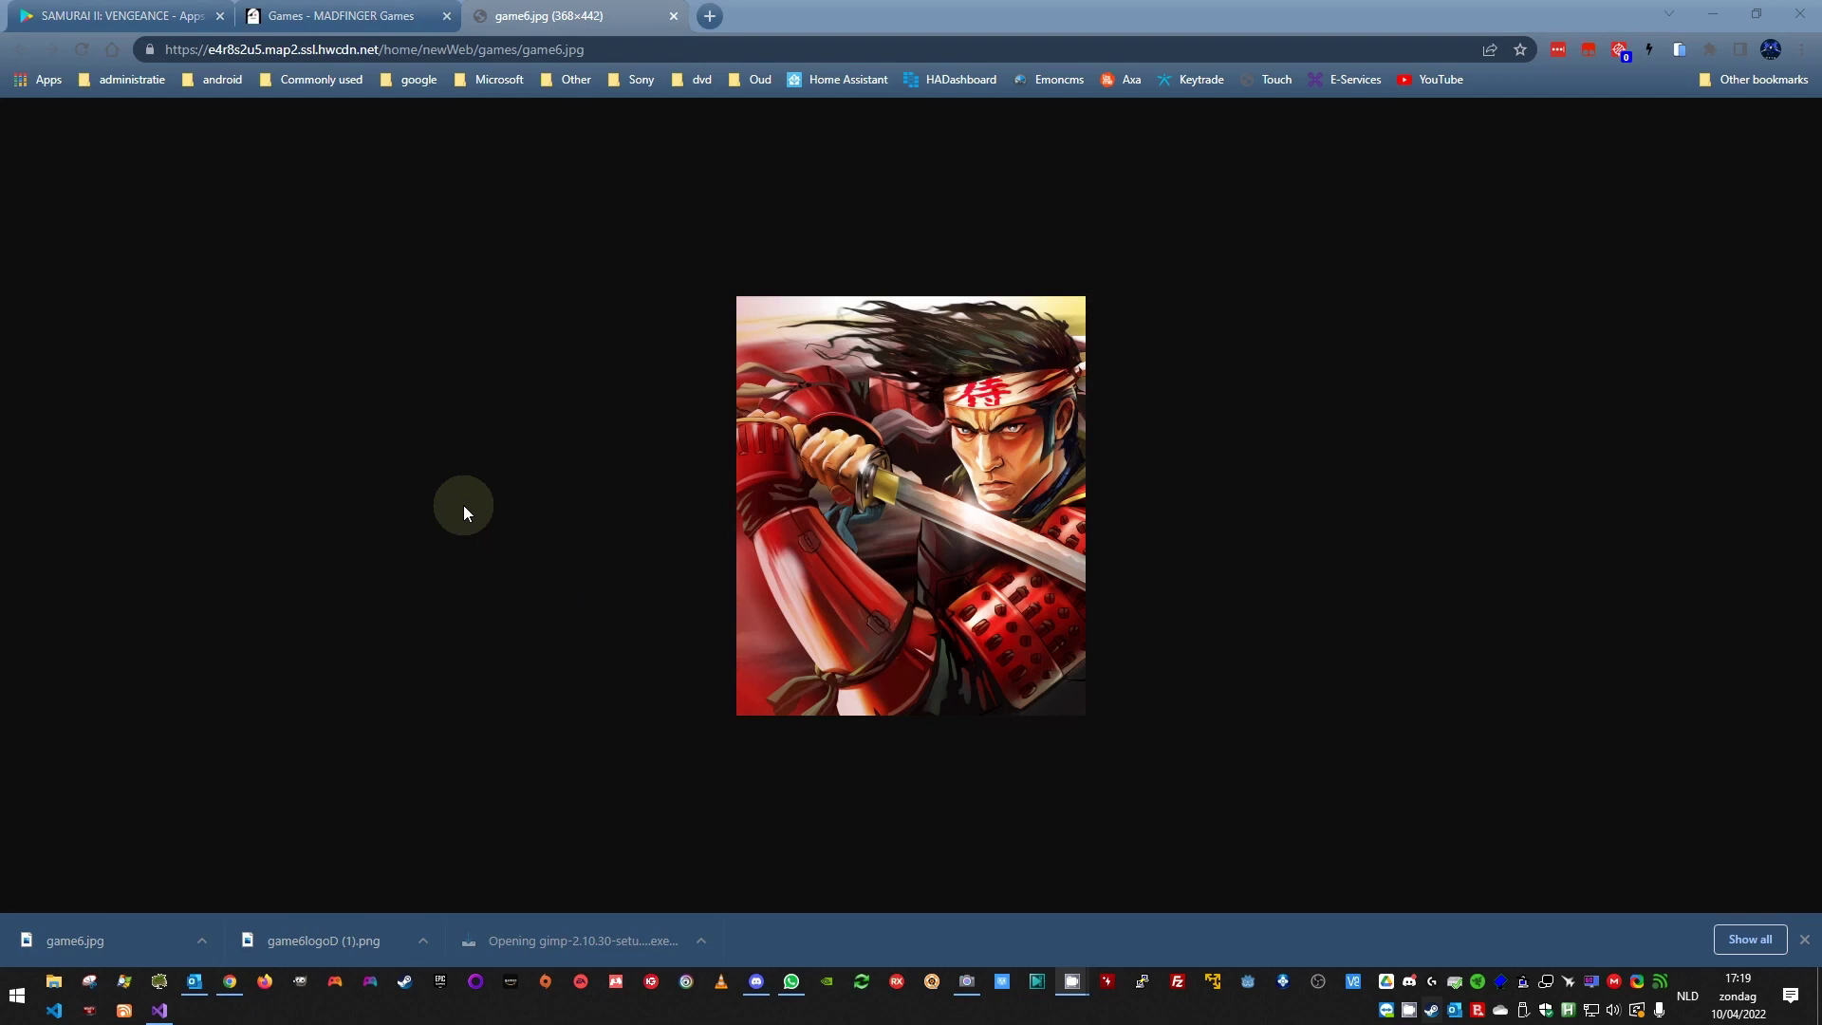
Step: Confirm the installer language and start installing GIMP 2.10.30
click(927, 543)
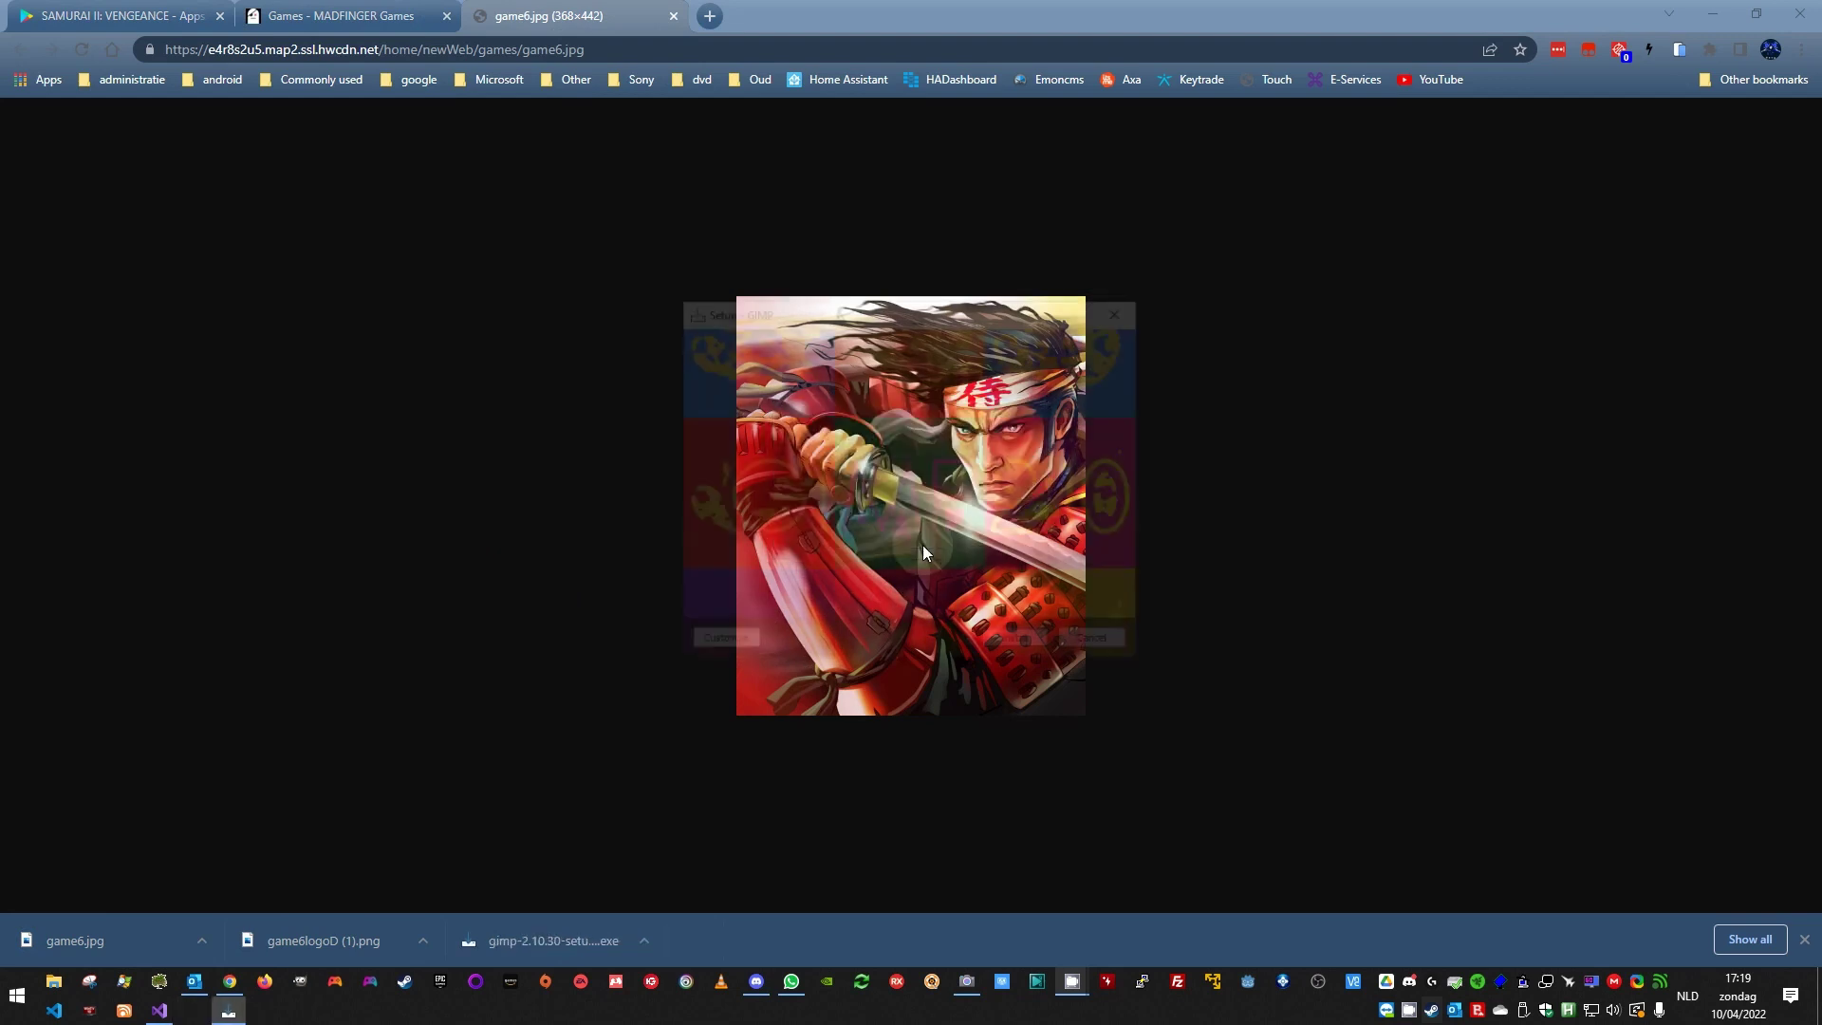
click(1023, 648)
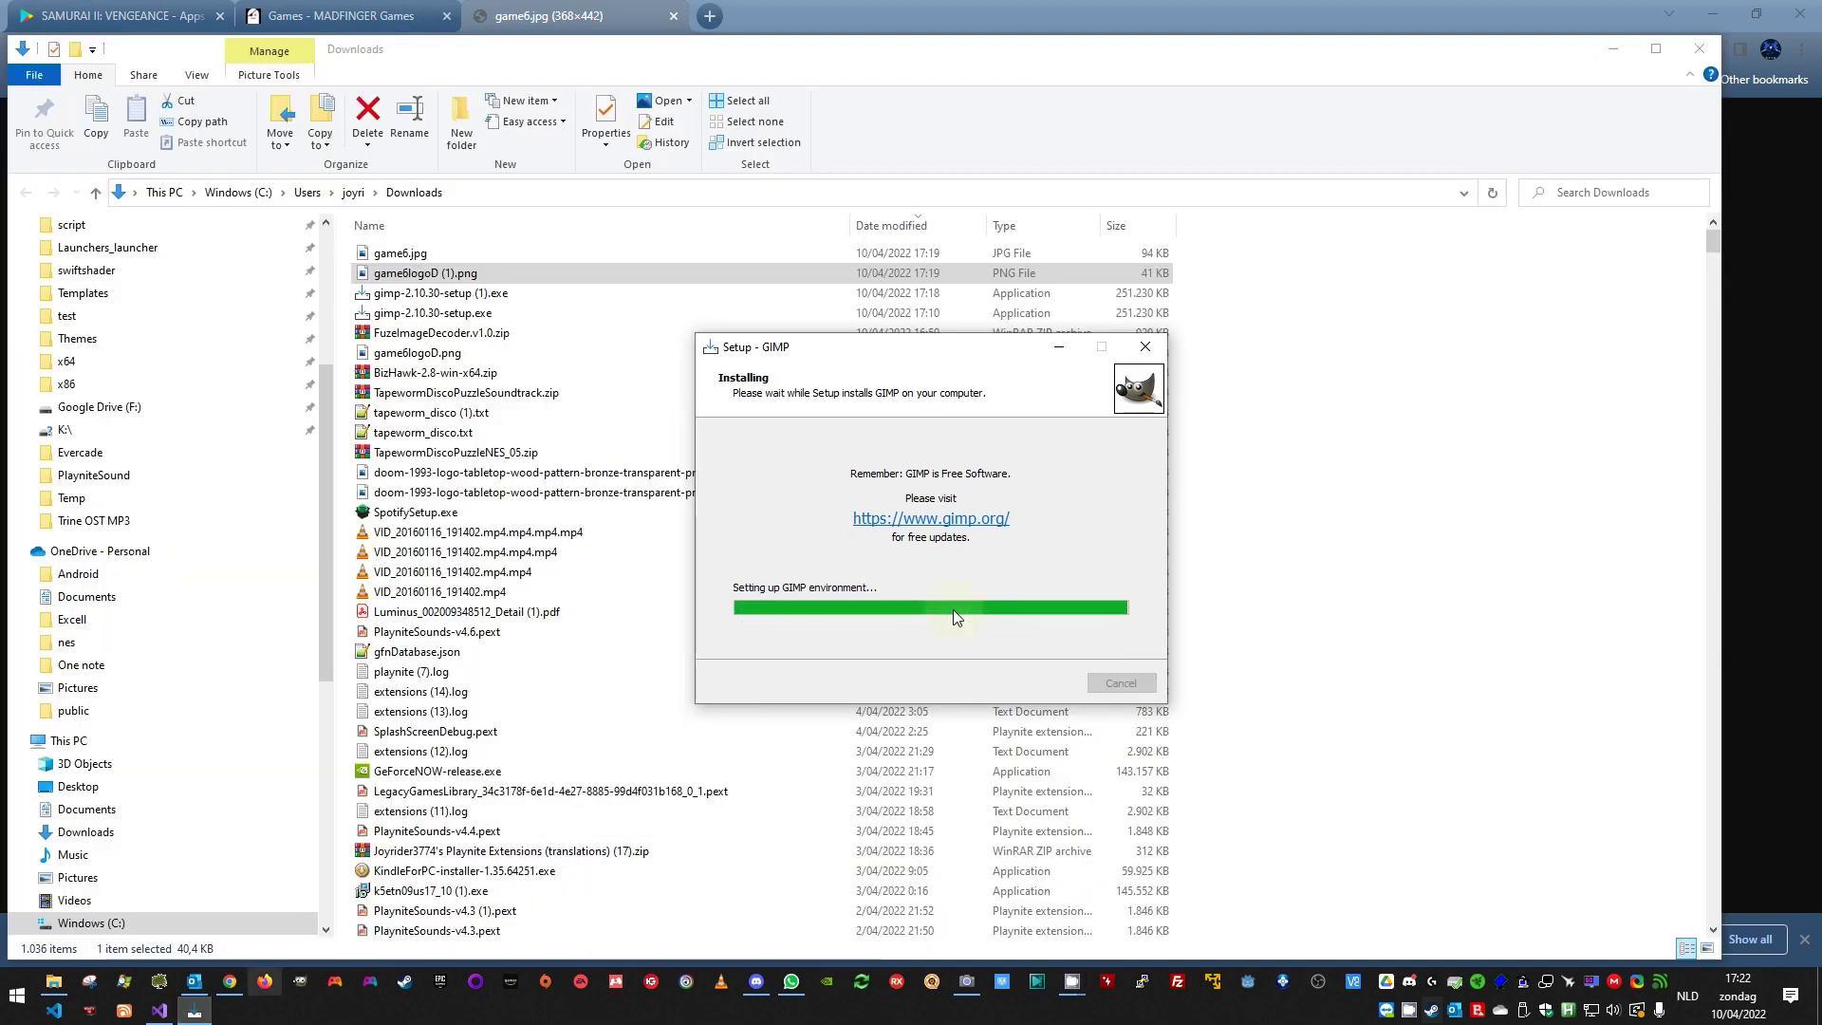
Step: Close the finished setup, then open game6logoD (1).png and game6.jpg in GIMP
click(1040, 683)
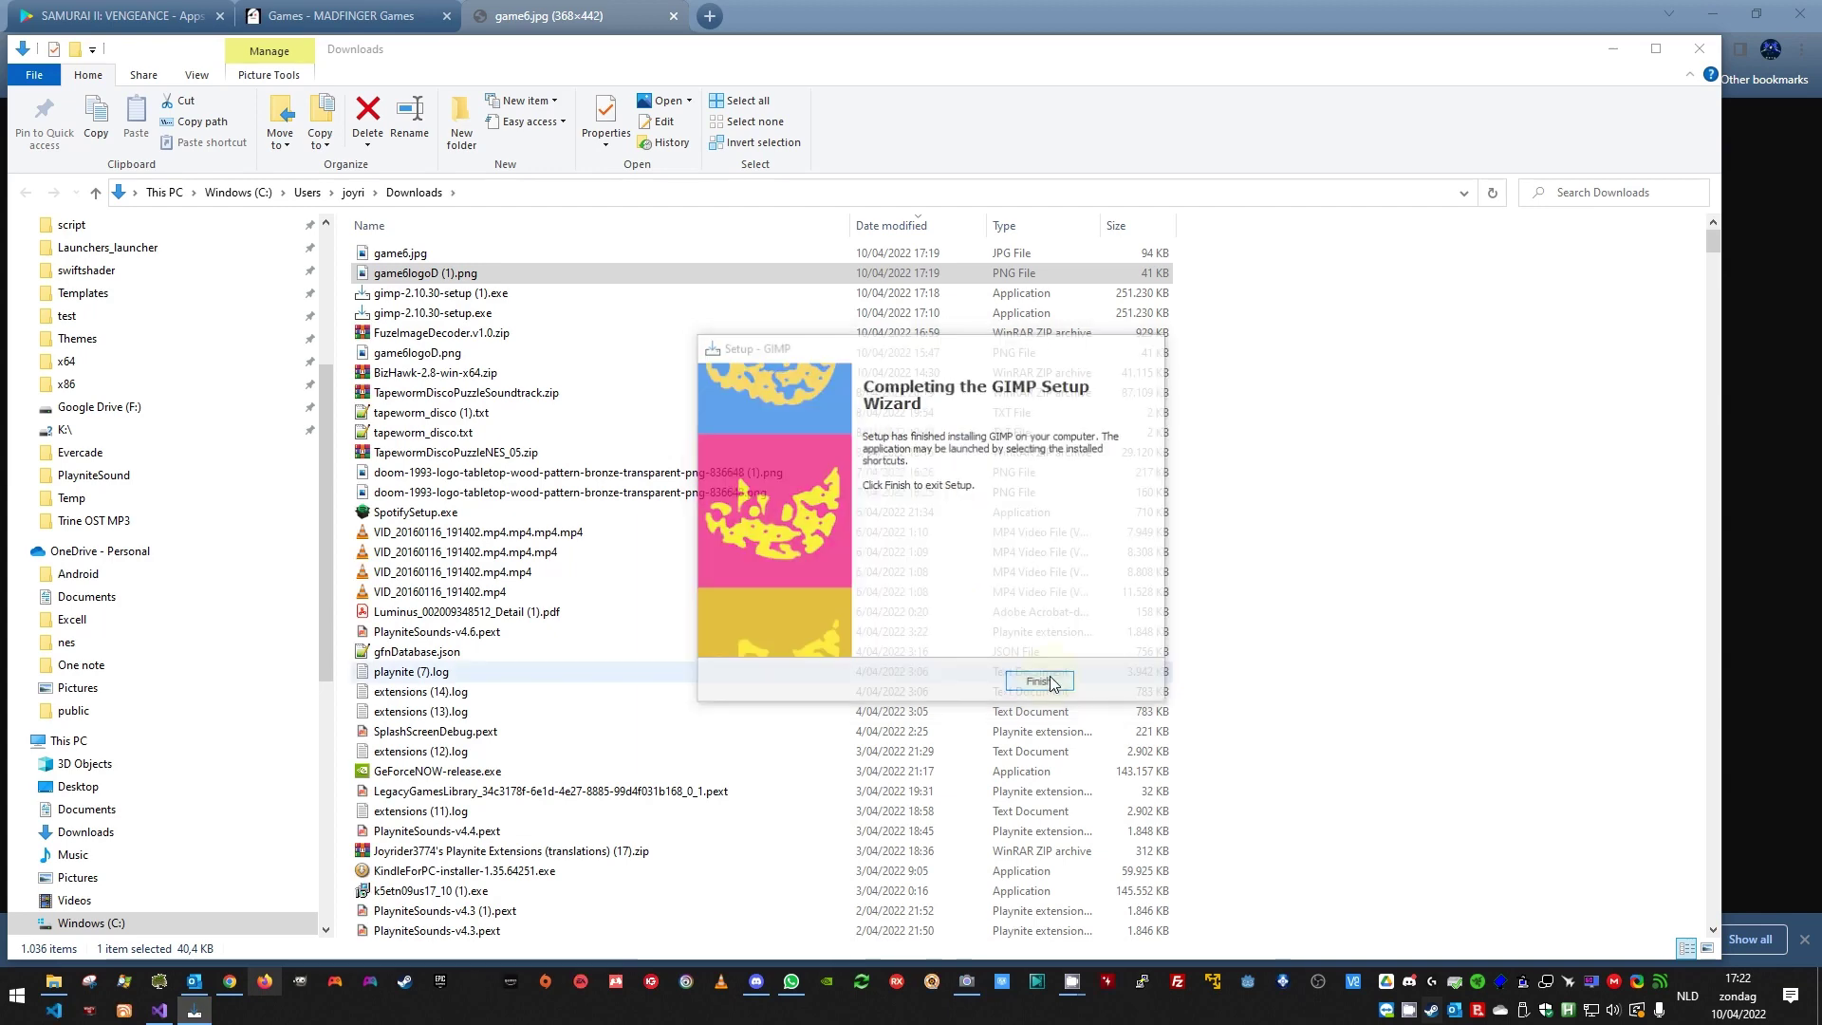
right_click(450, 276)
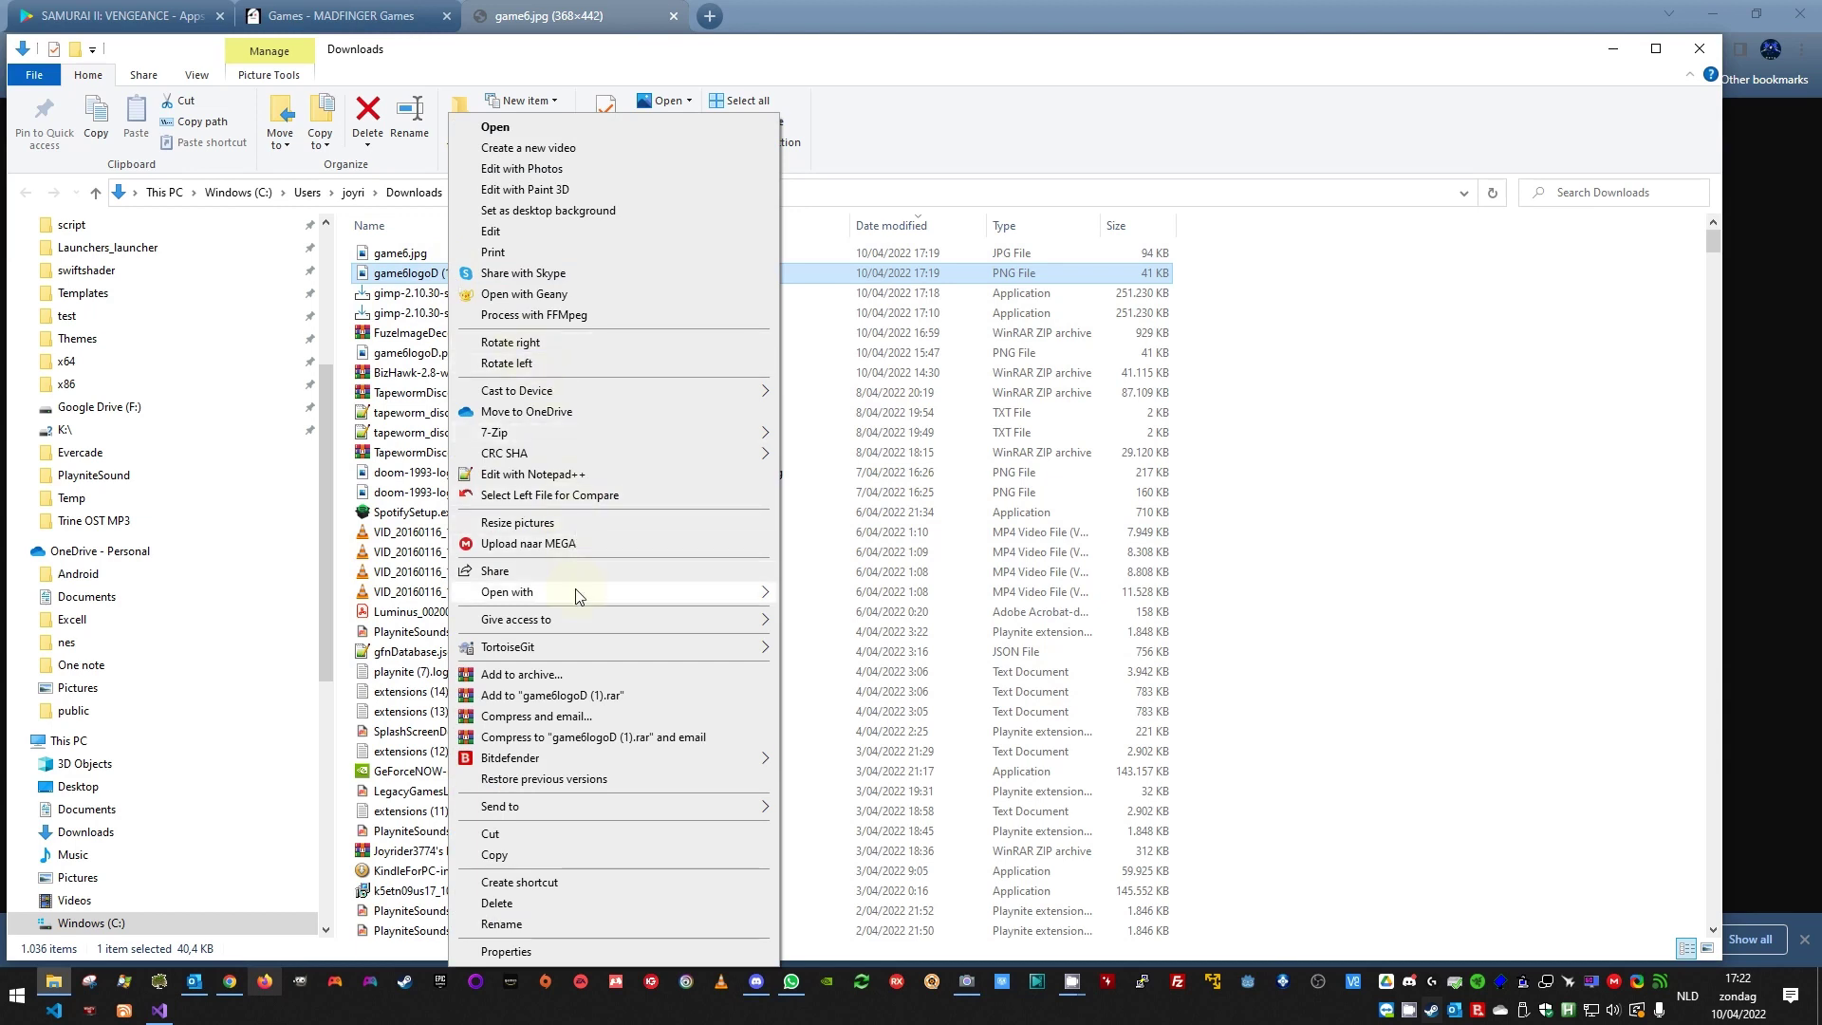
mouse_move(578, 596)
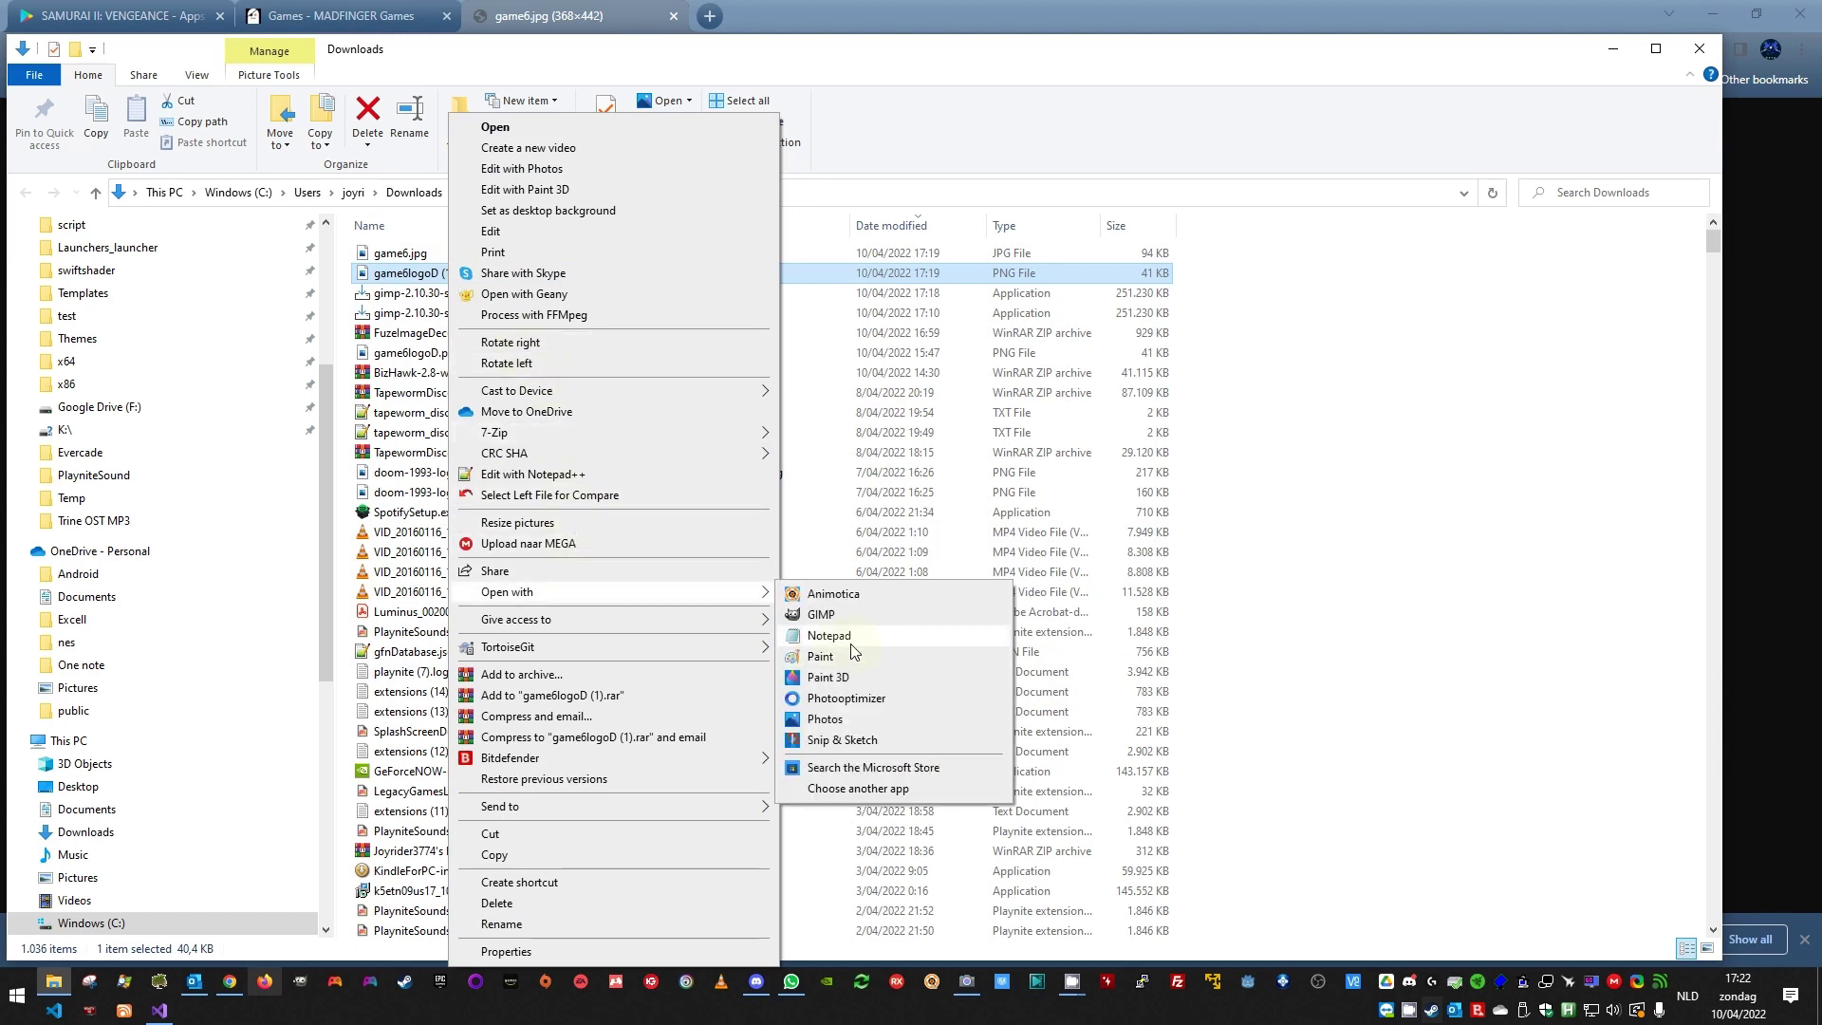
click(857, 619)
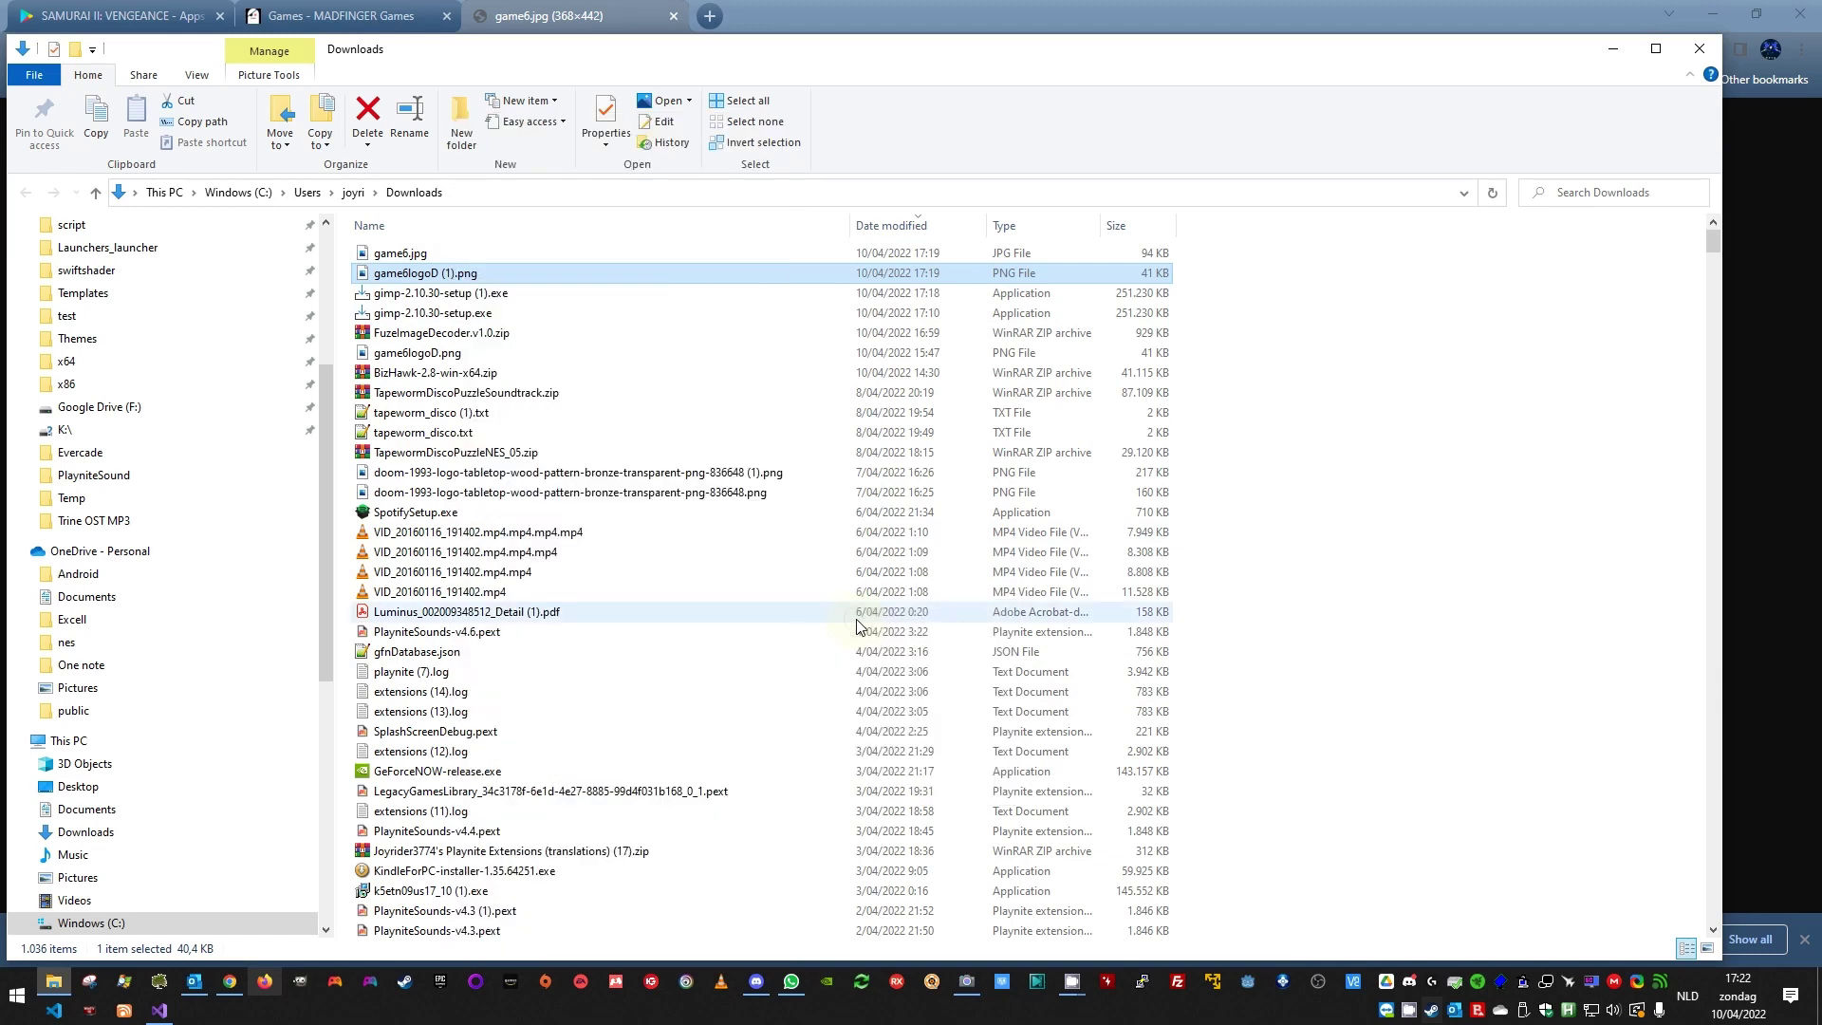
right_click(370, 259)
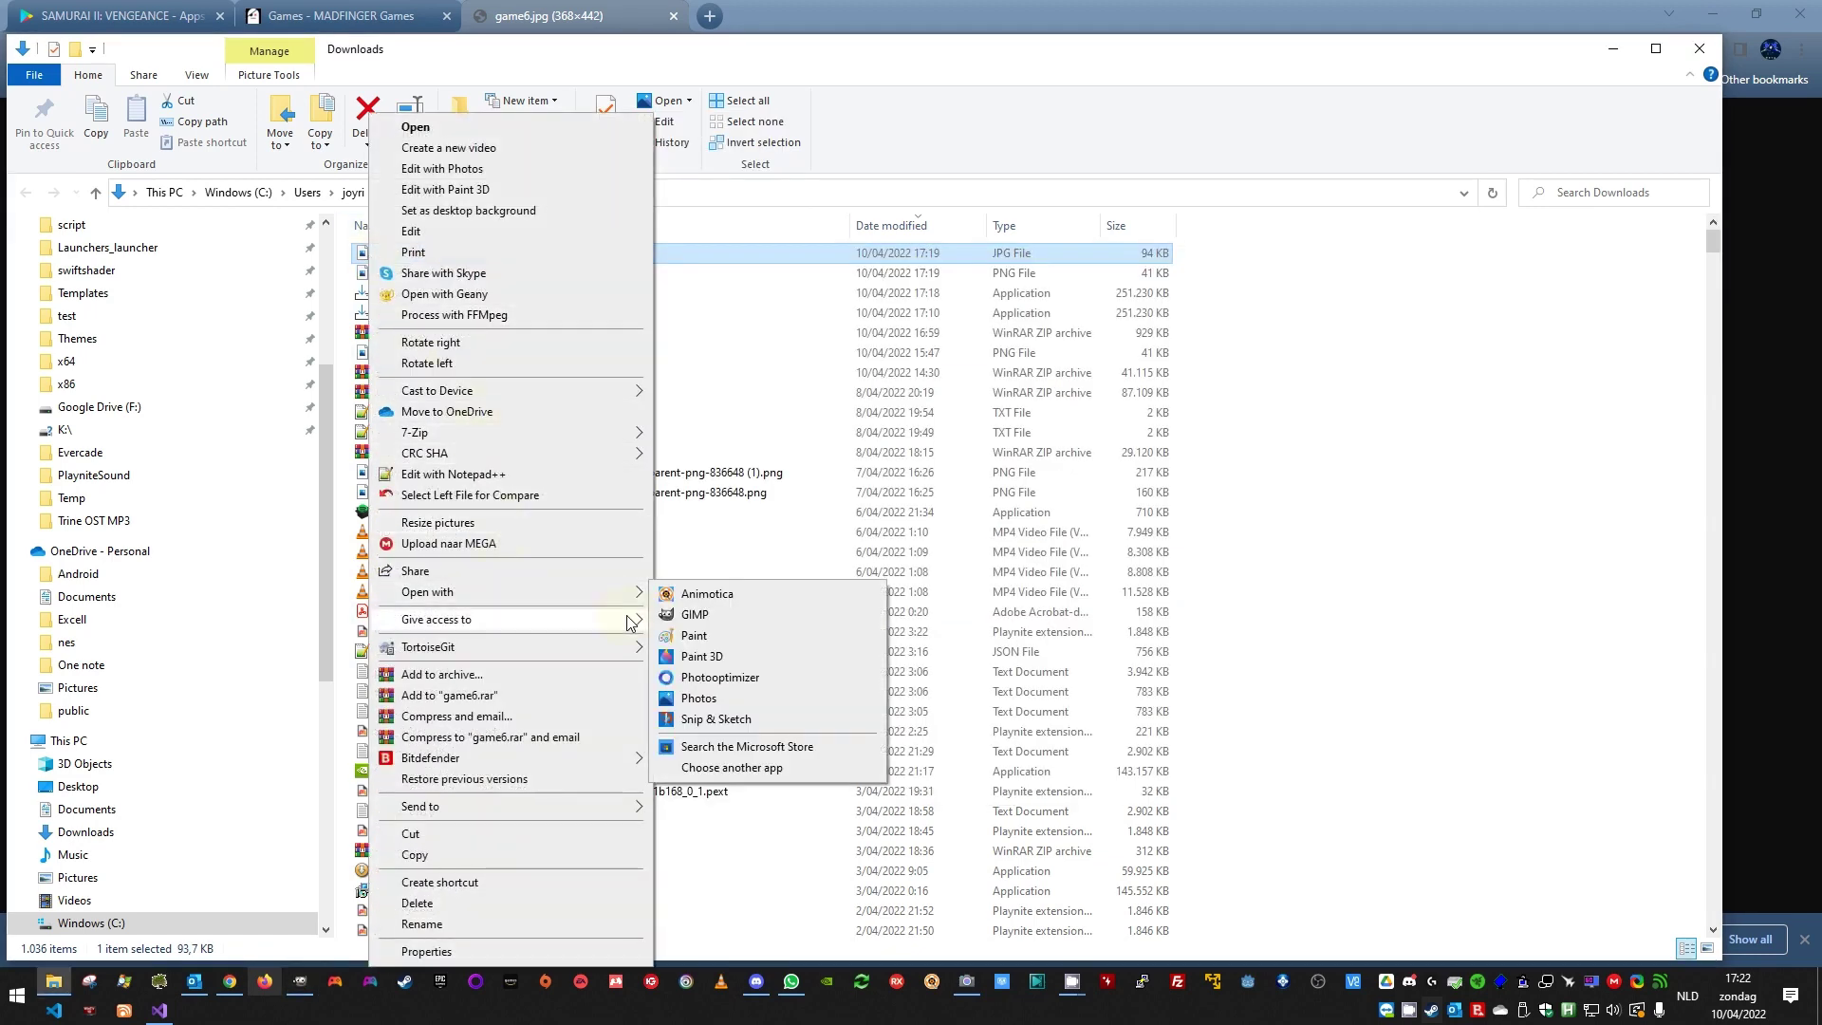
click(697, 616)
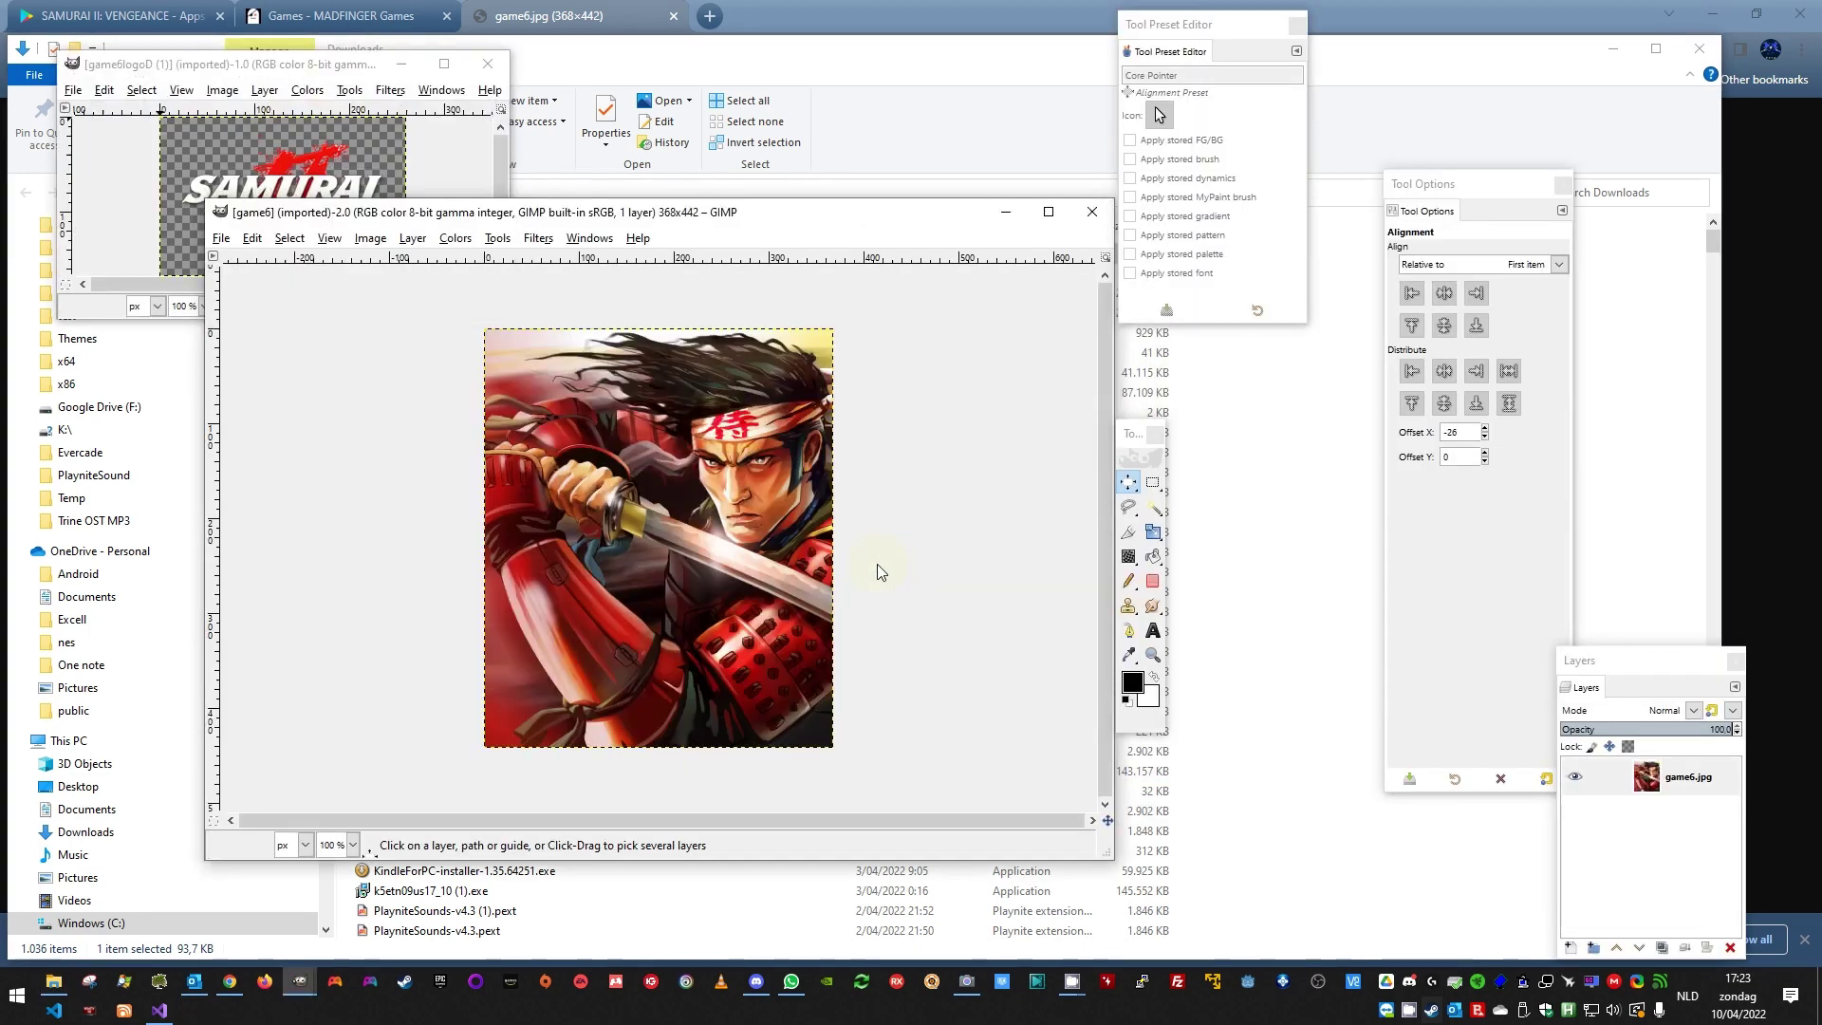
Step: Rearrange the logo window, toolbox and layers panel, and raise the toolbox
drag(313, 65, 719, 320)
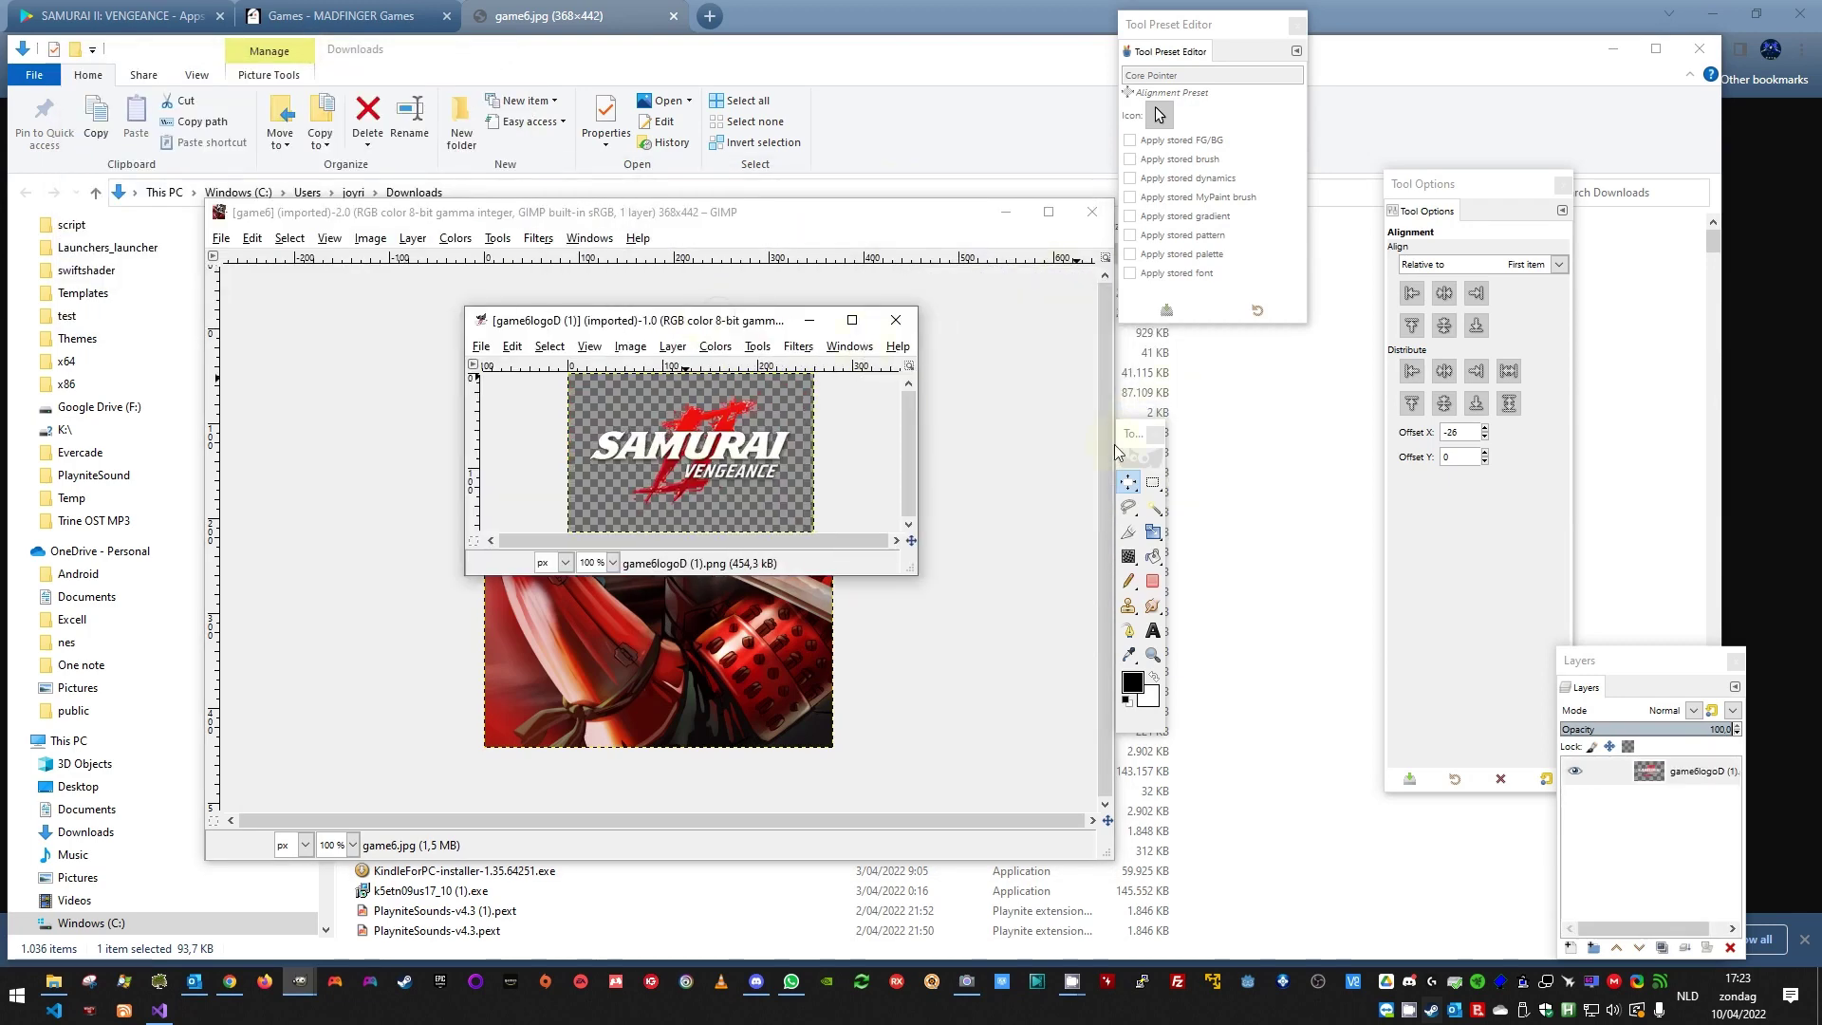
drag(1118, 452, 1273, 411)
drag(1672, 667, 1606, 512)
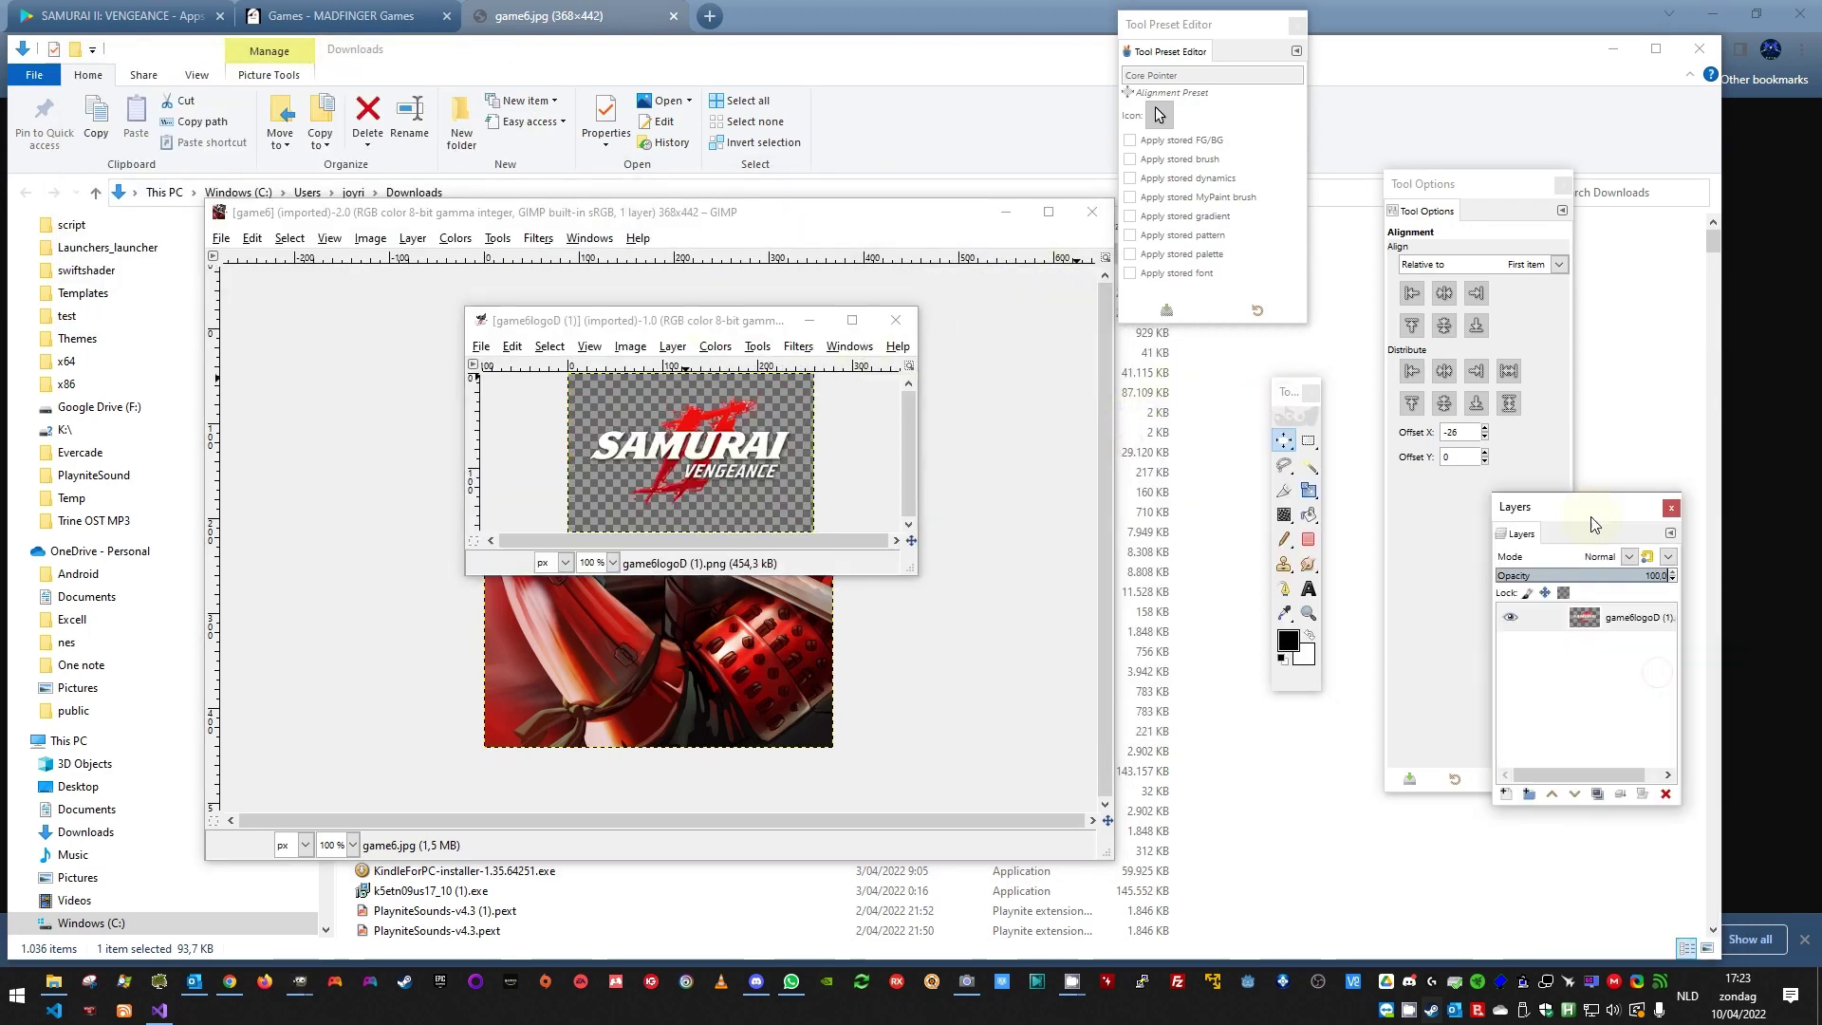
click(573, 245)
mouse_move(508, 242)
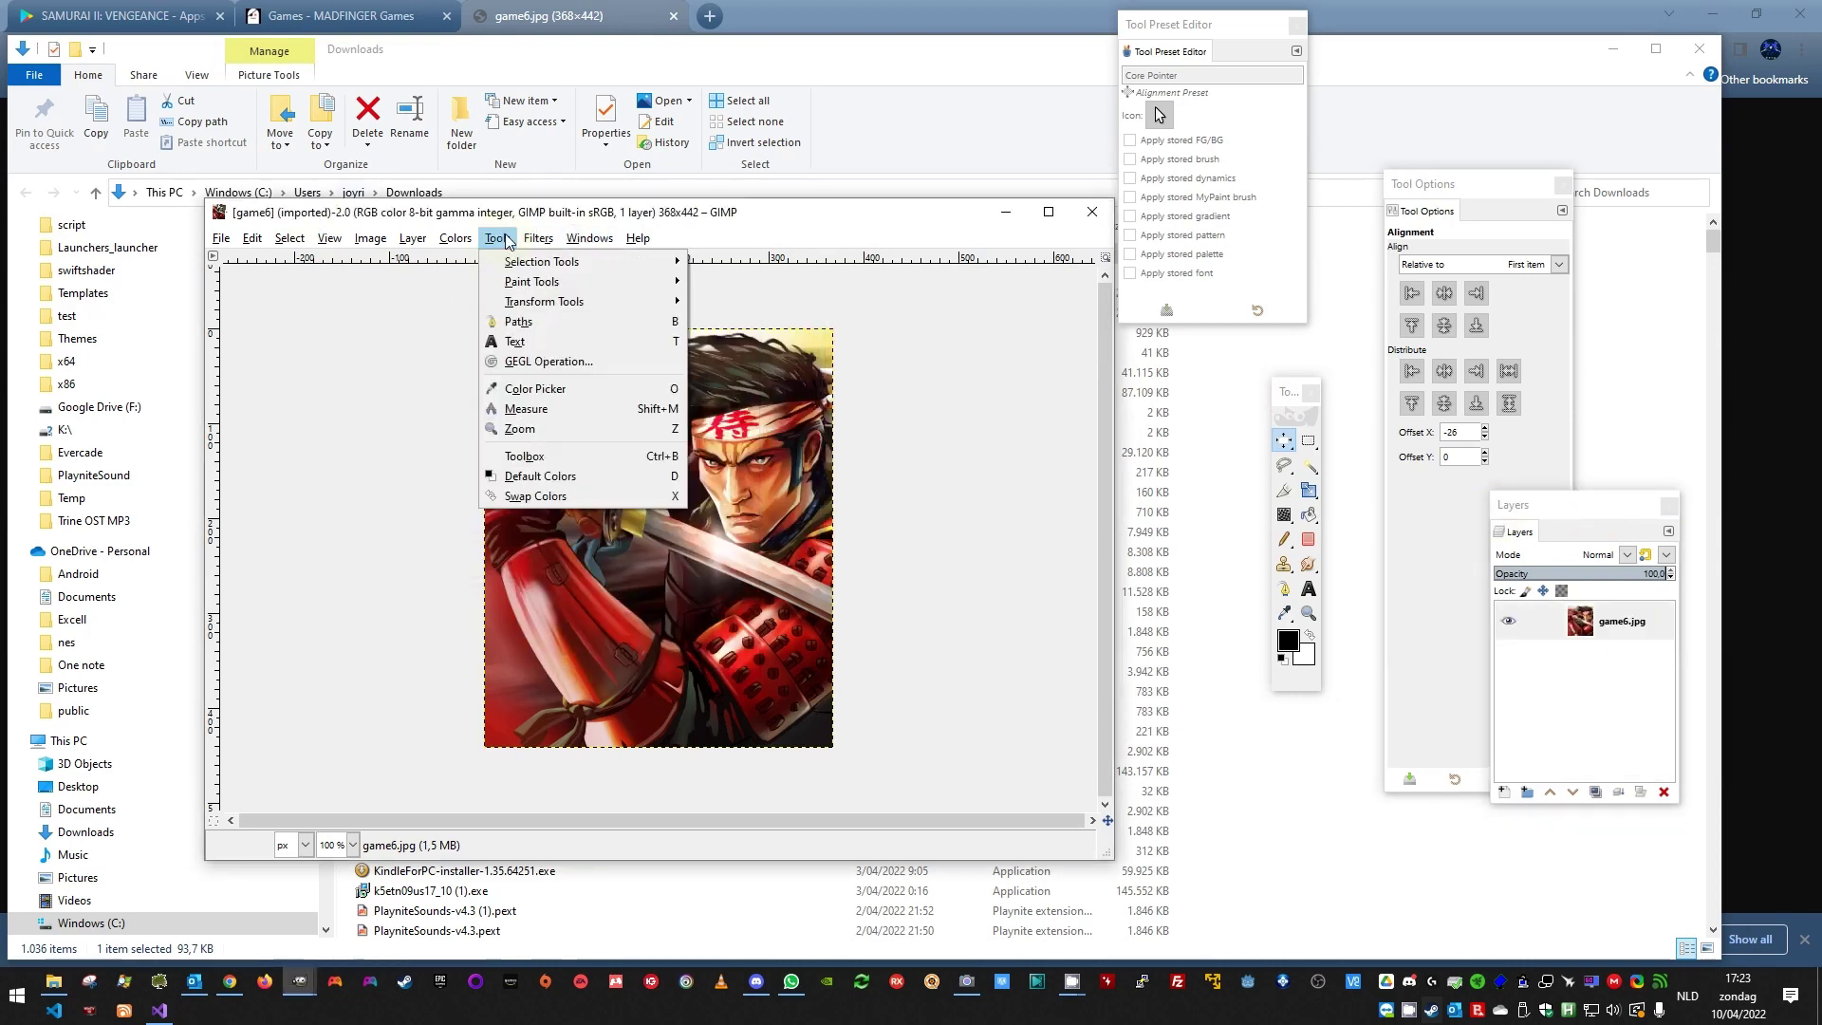
mouse_move(585, 239)
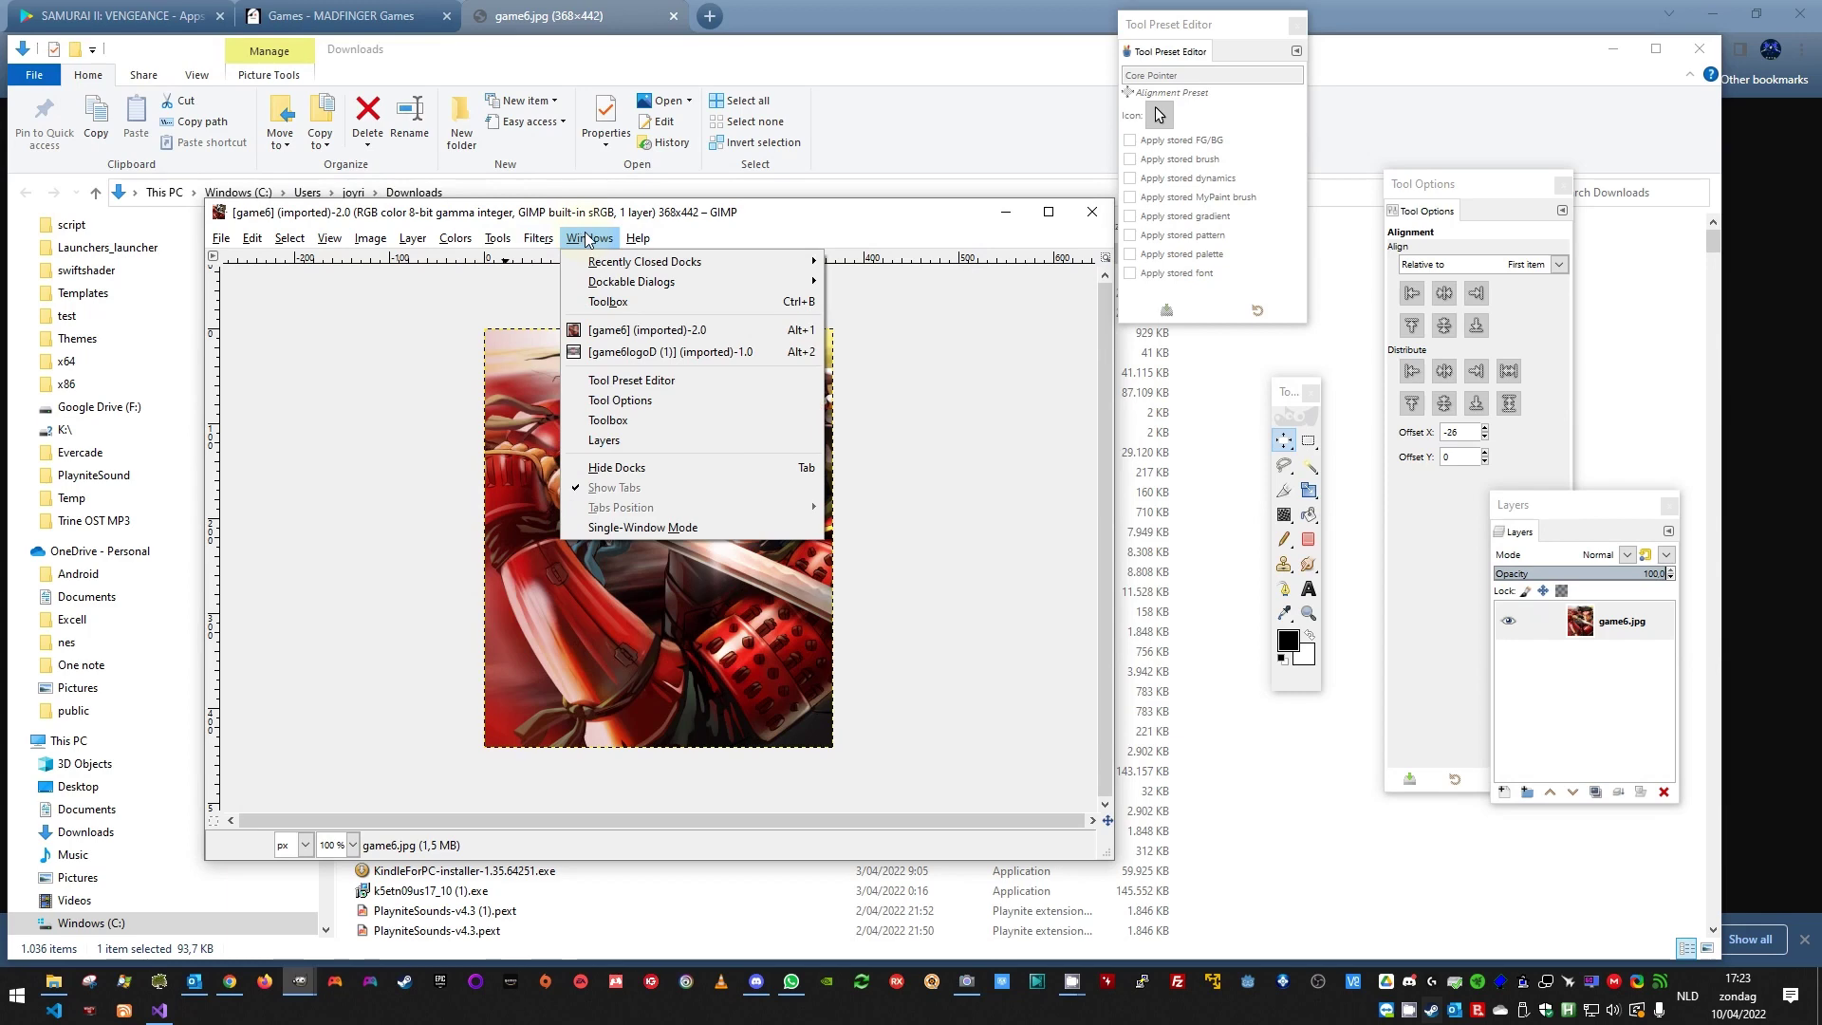
click(631, 302)
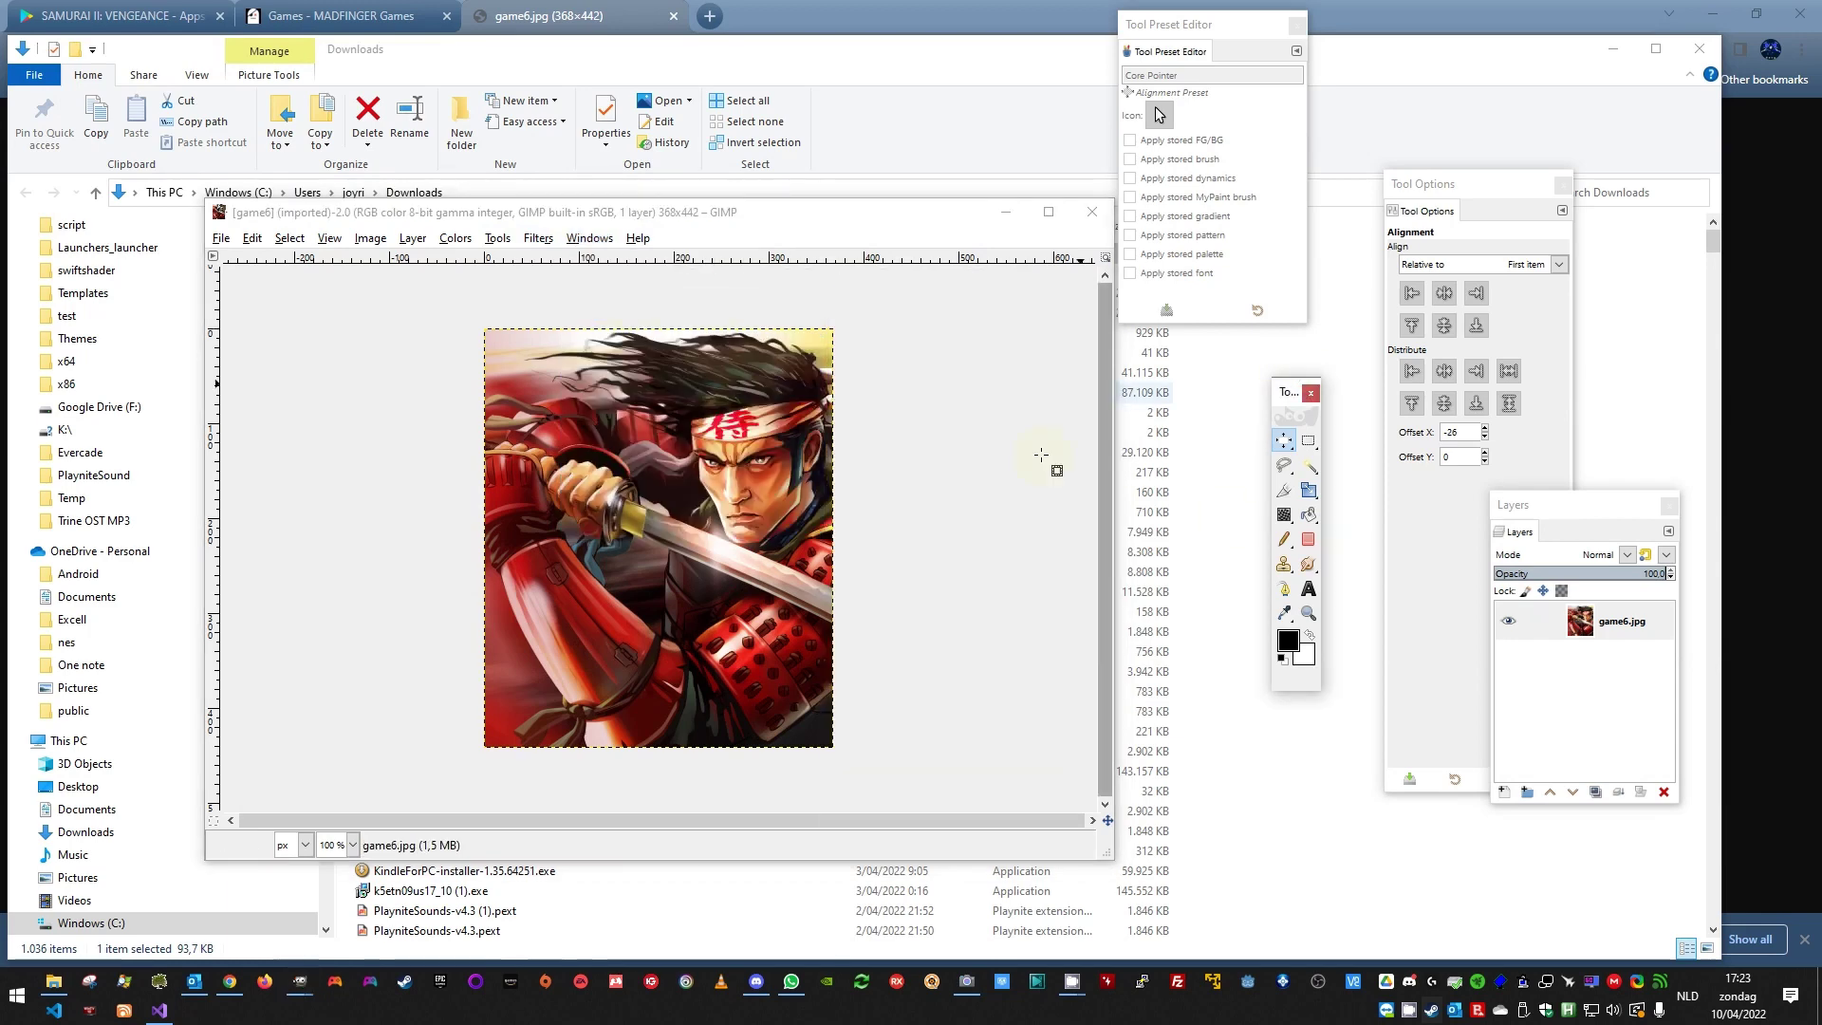
click(612, 239)
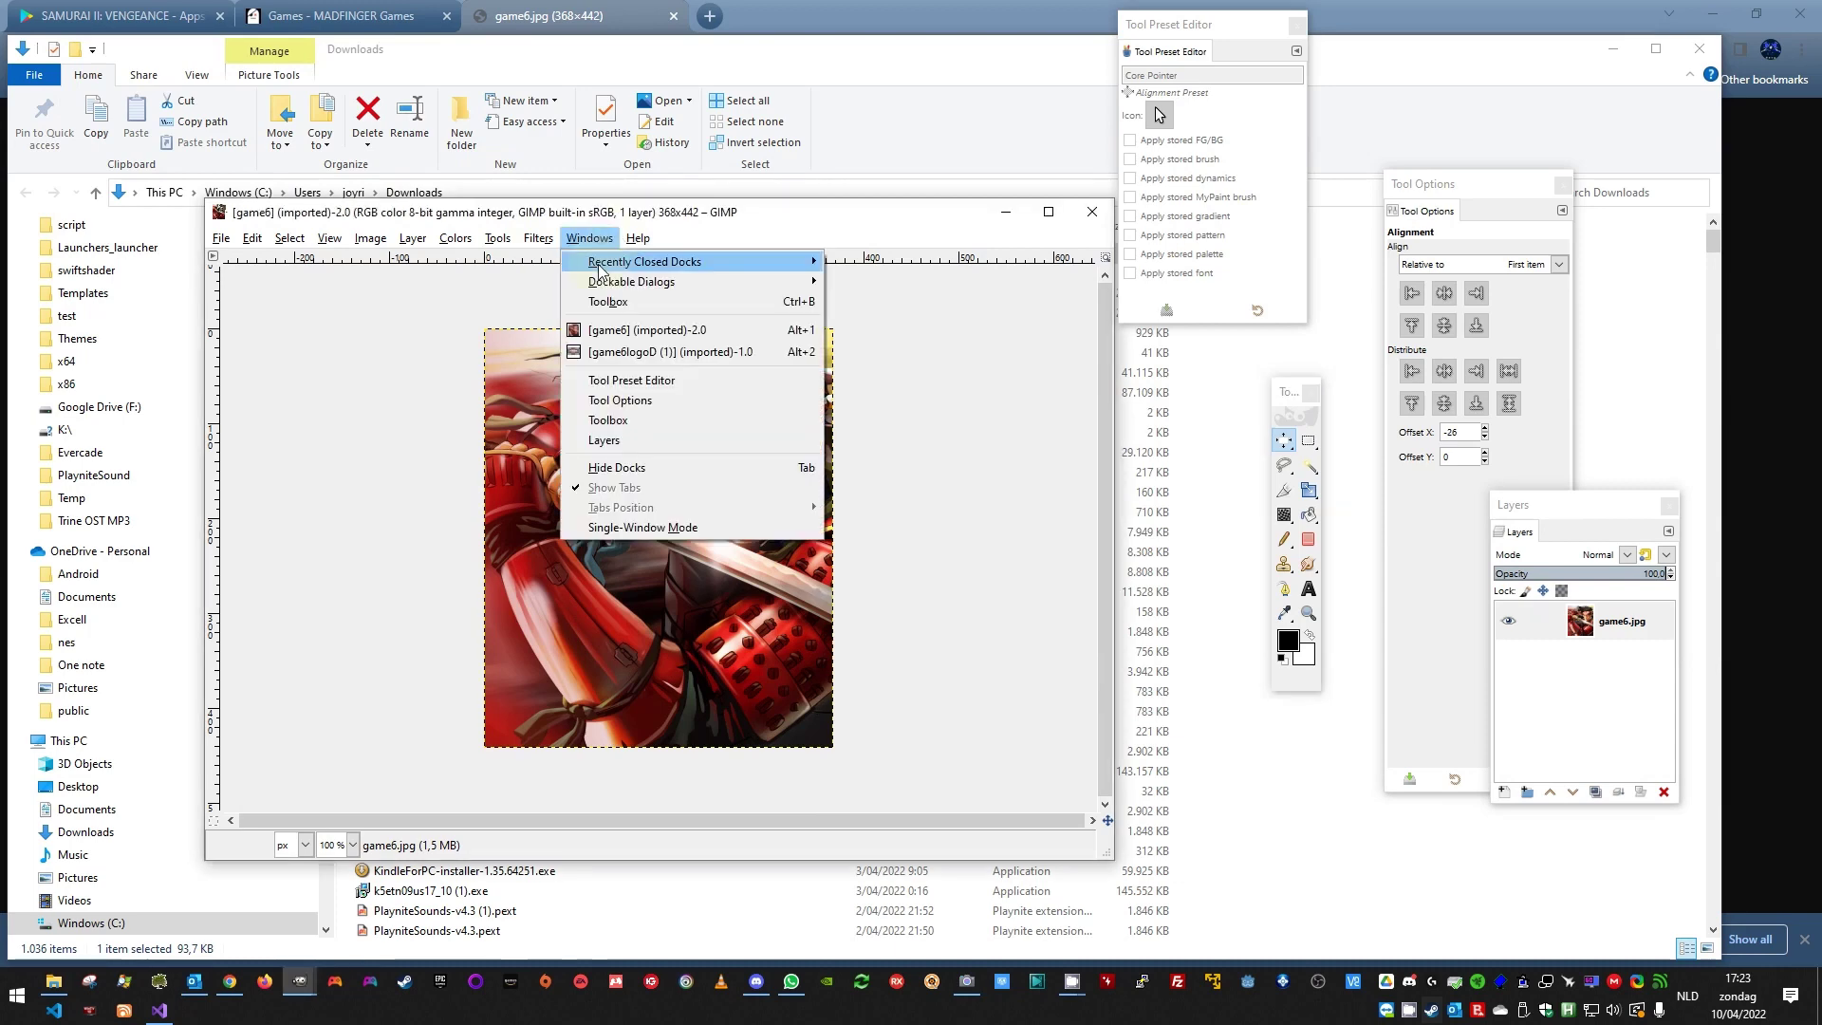
mouse_move(600, 273)
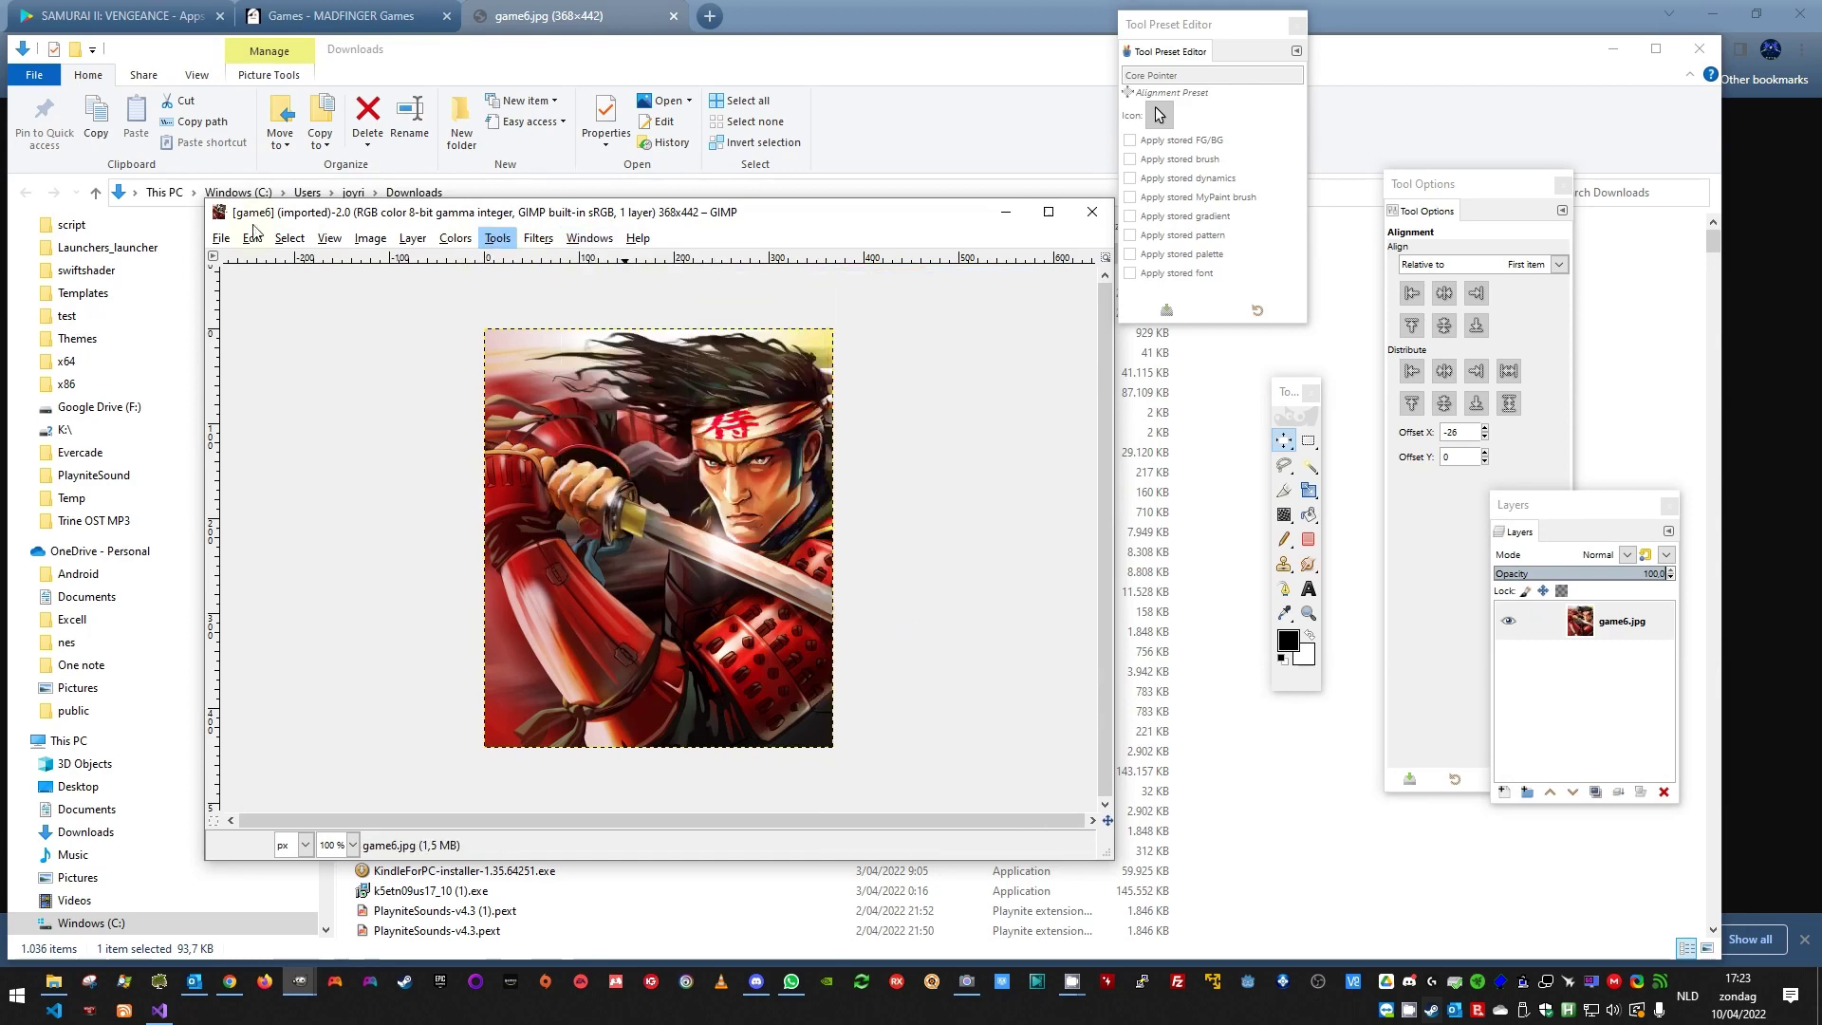
Step: Create a new 600×900 px image, enlarge its window, and move the game6 window aside
click(220, 238)
click(227, 262)
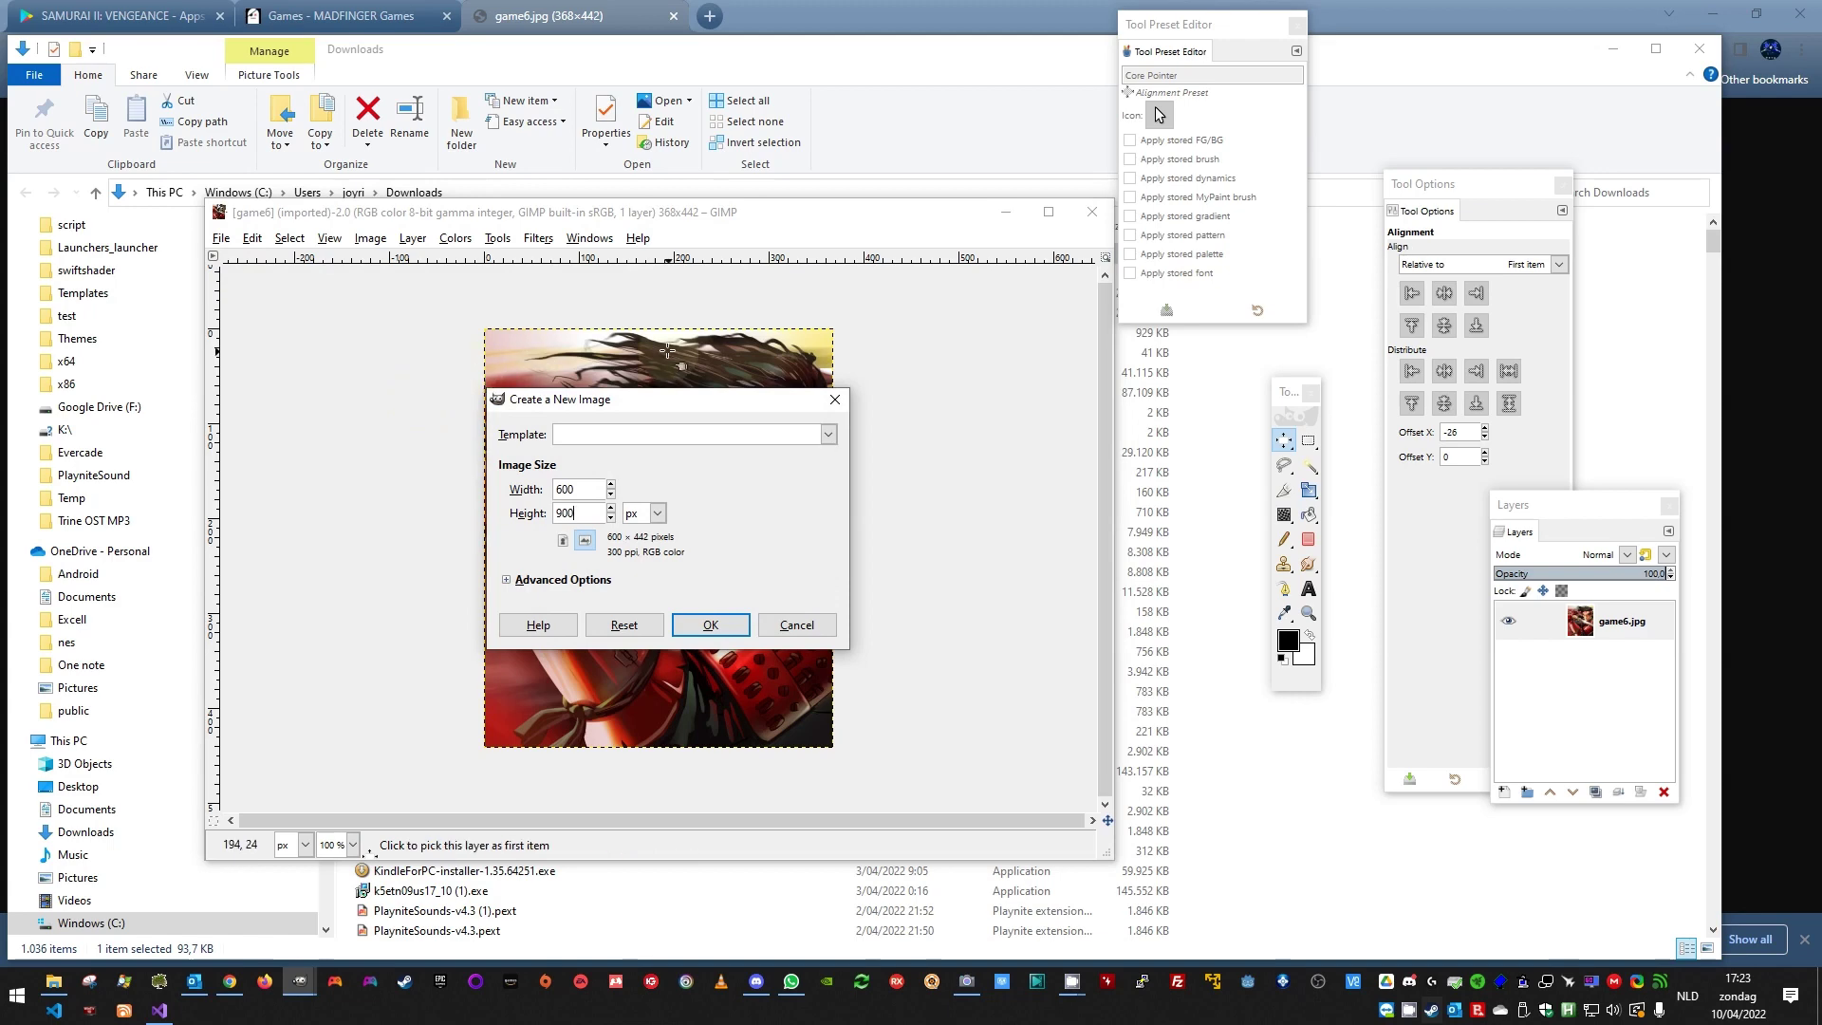
click(712, 625)
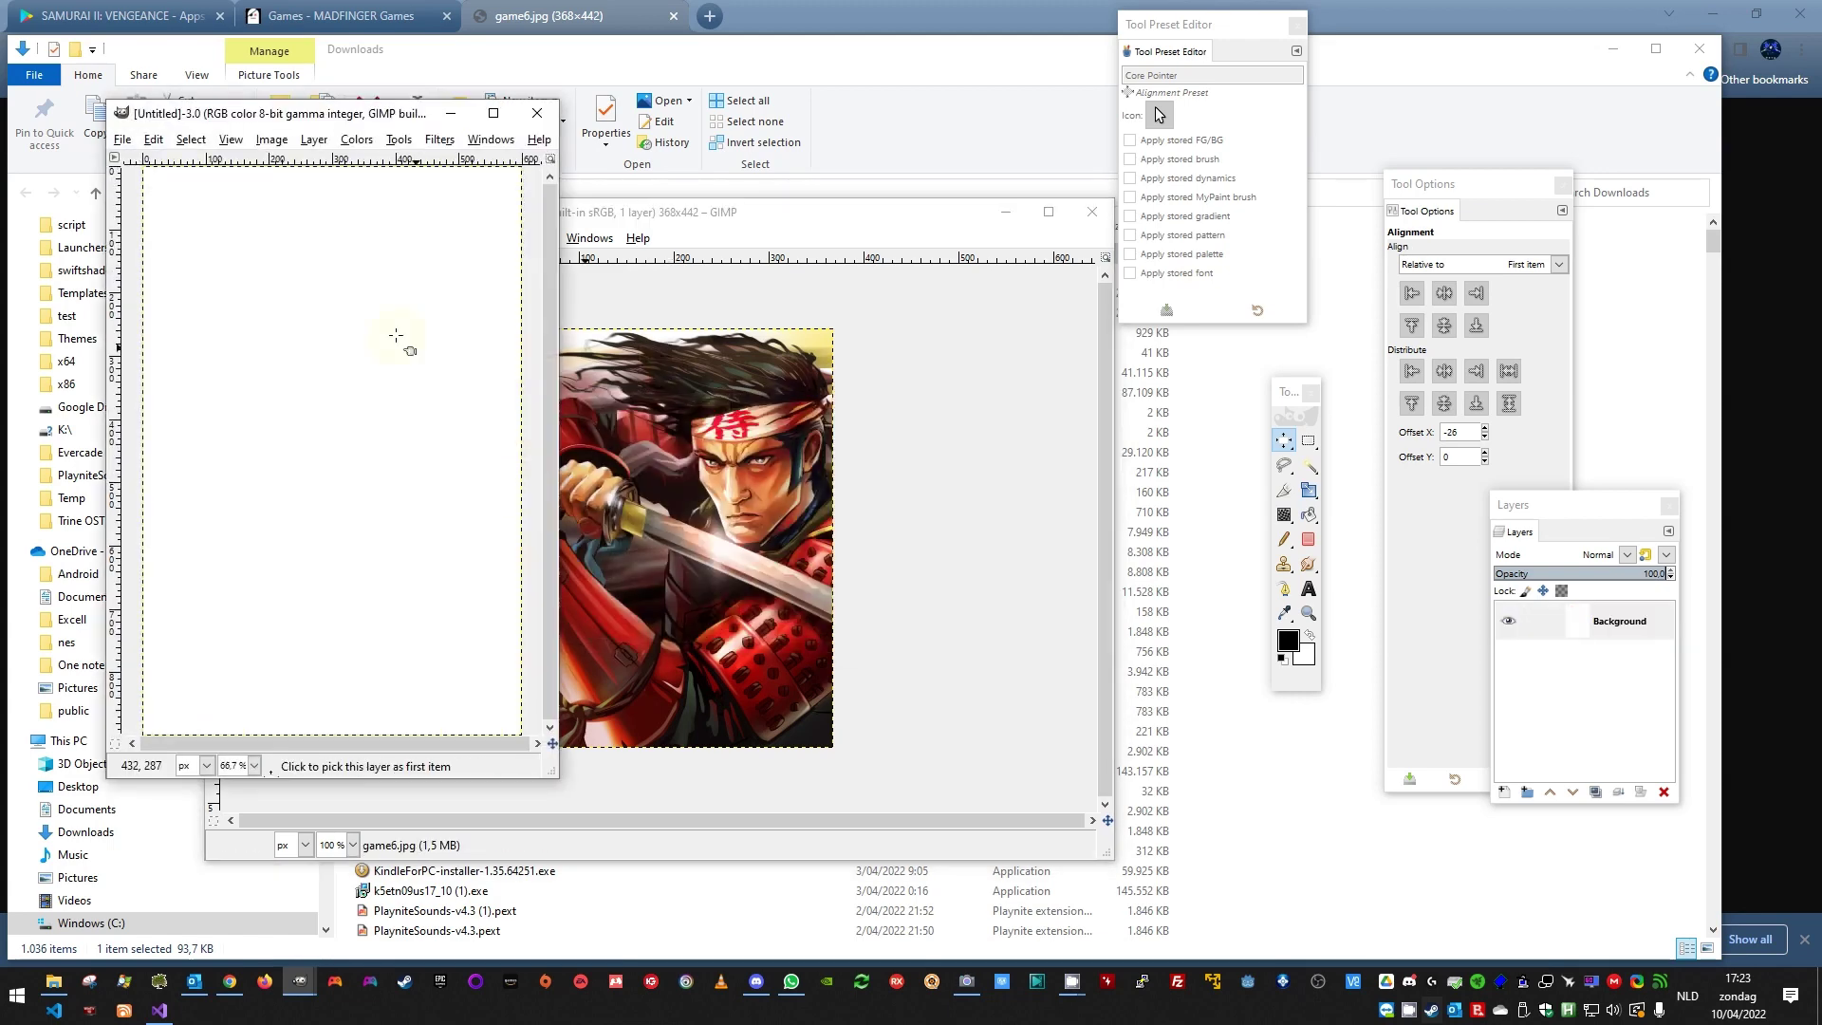
drag(558, 776, 778, 938)
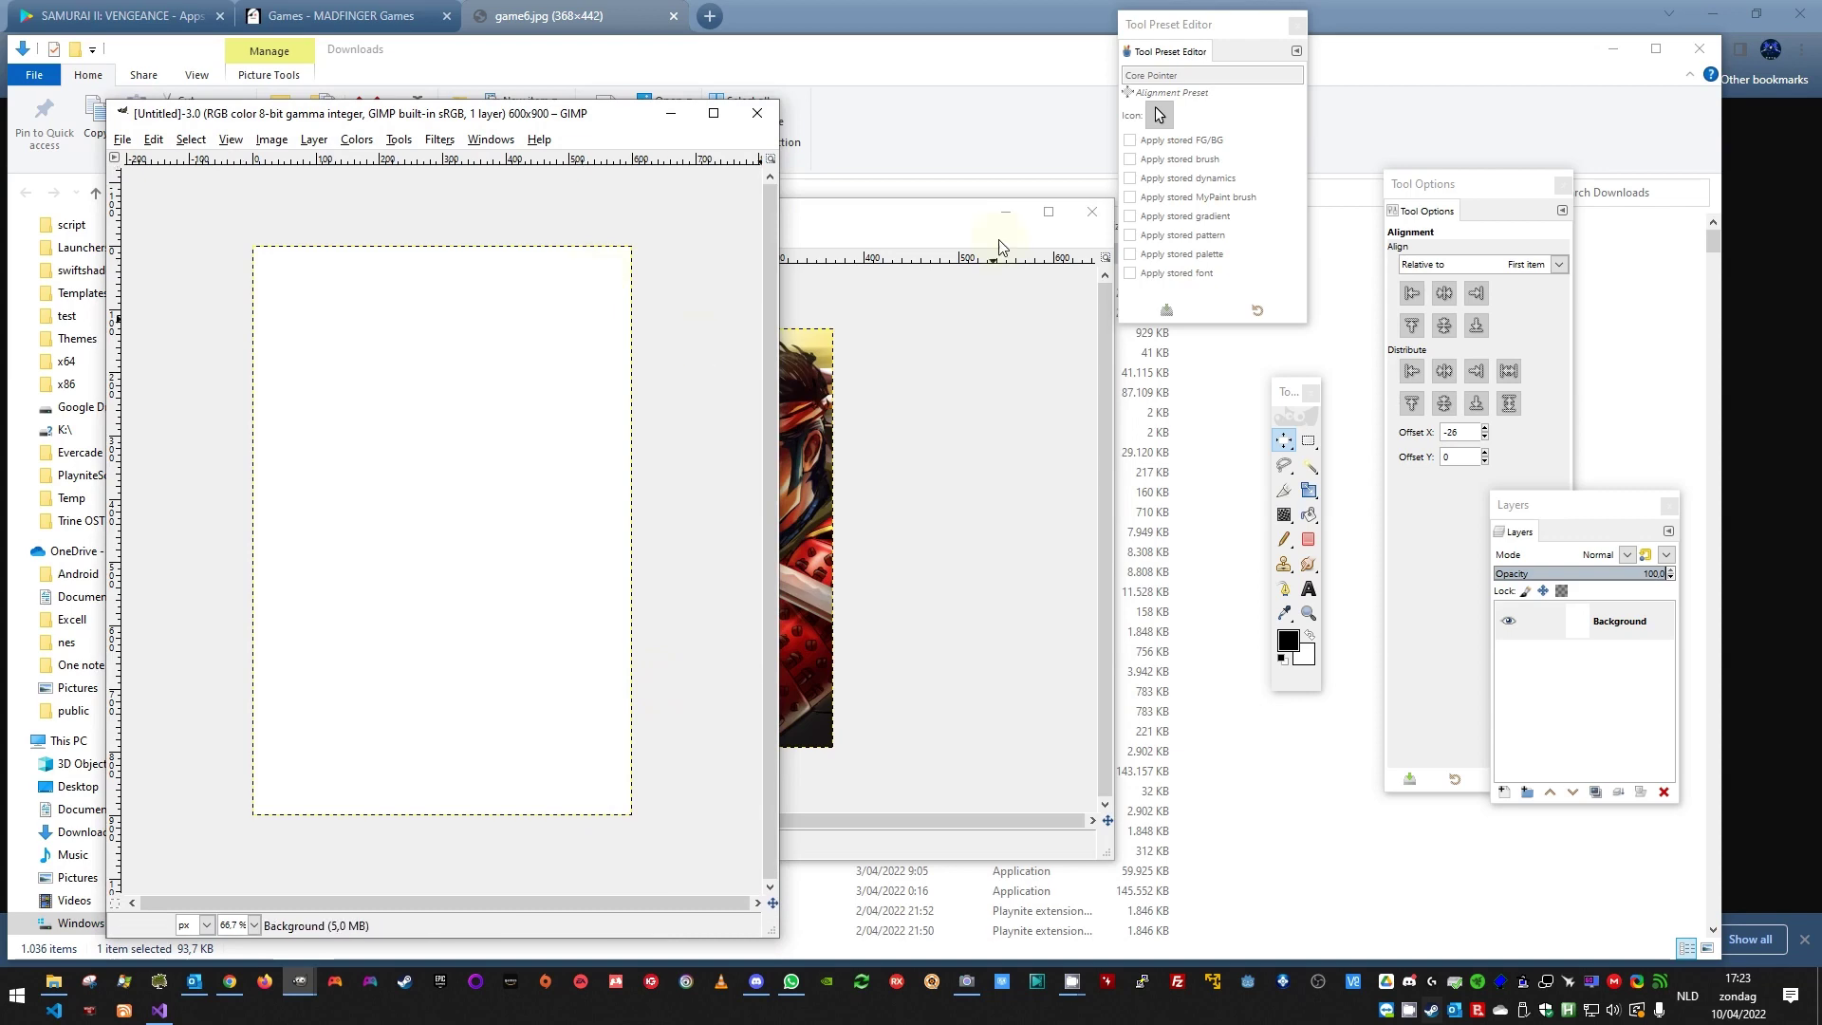
drag(889, 234, 1333, 237)
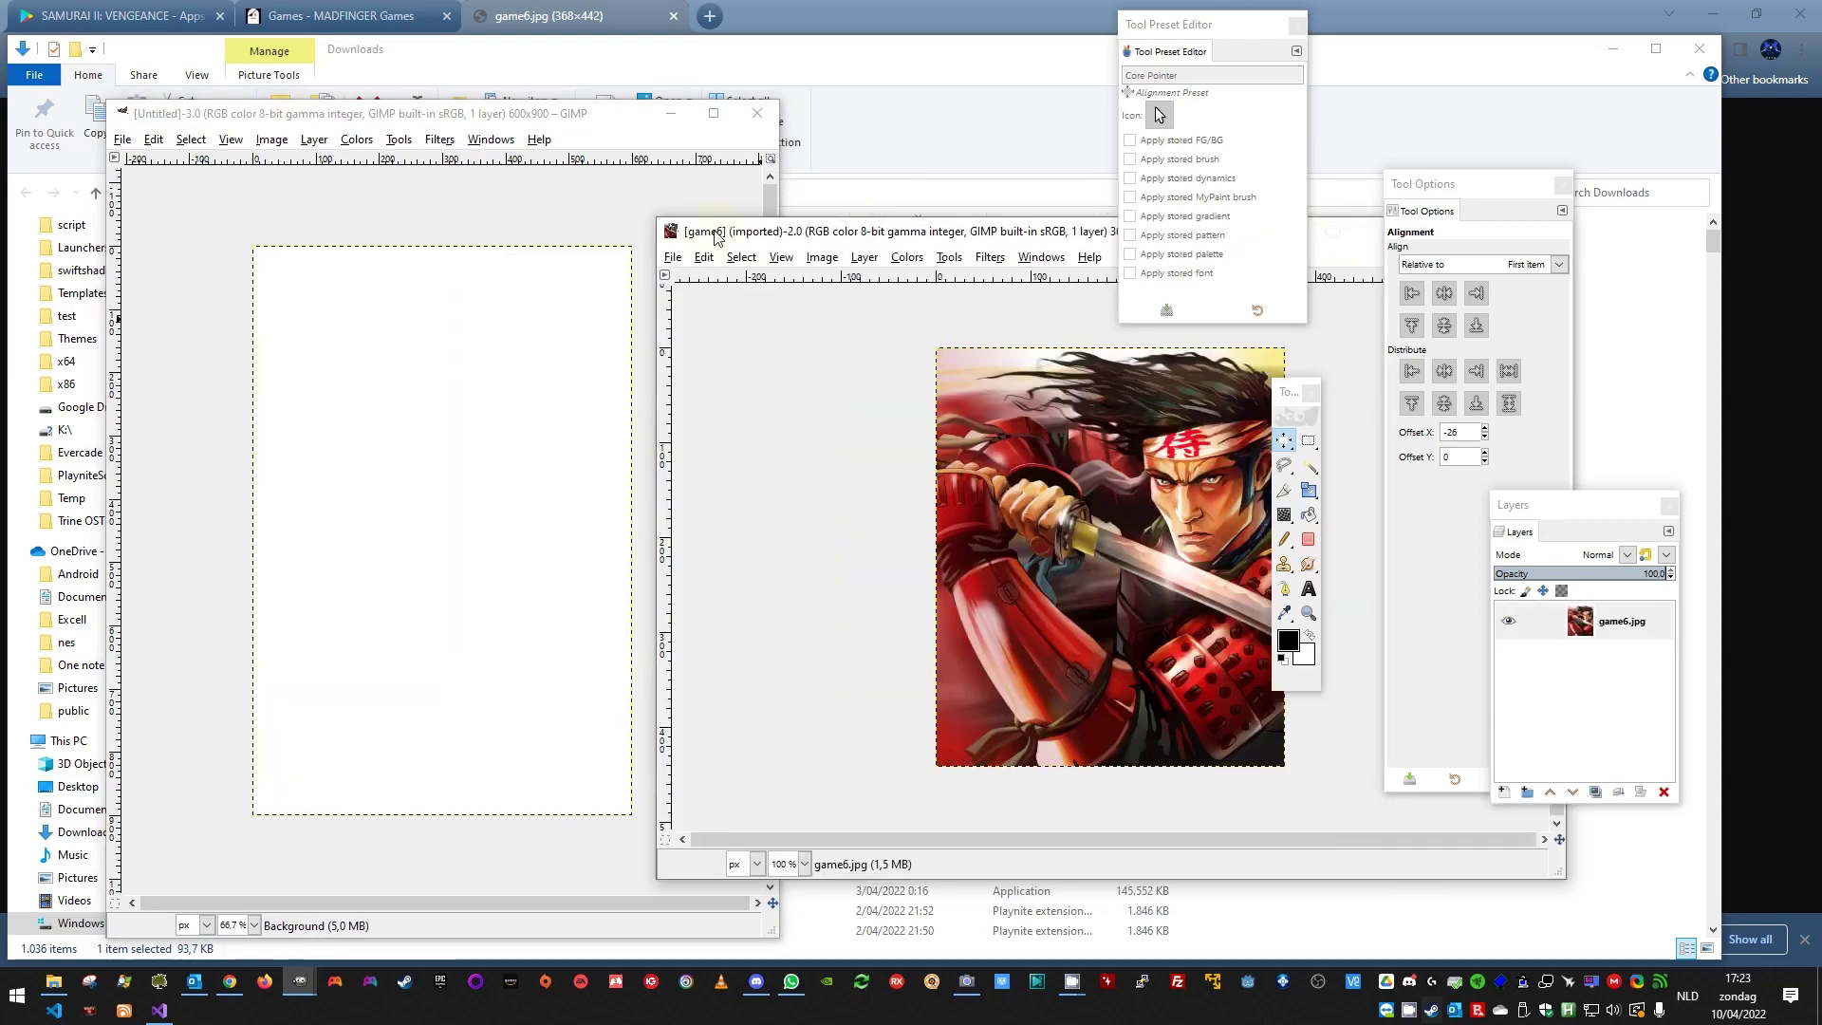
Step: Copy the game6 samurai artwork and paste it into the new cover image
click(703, 258)
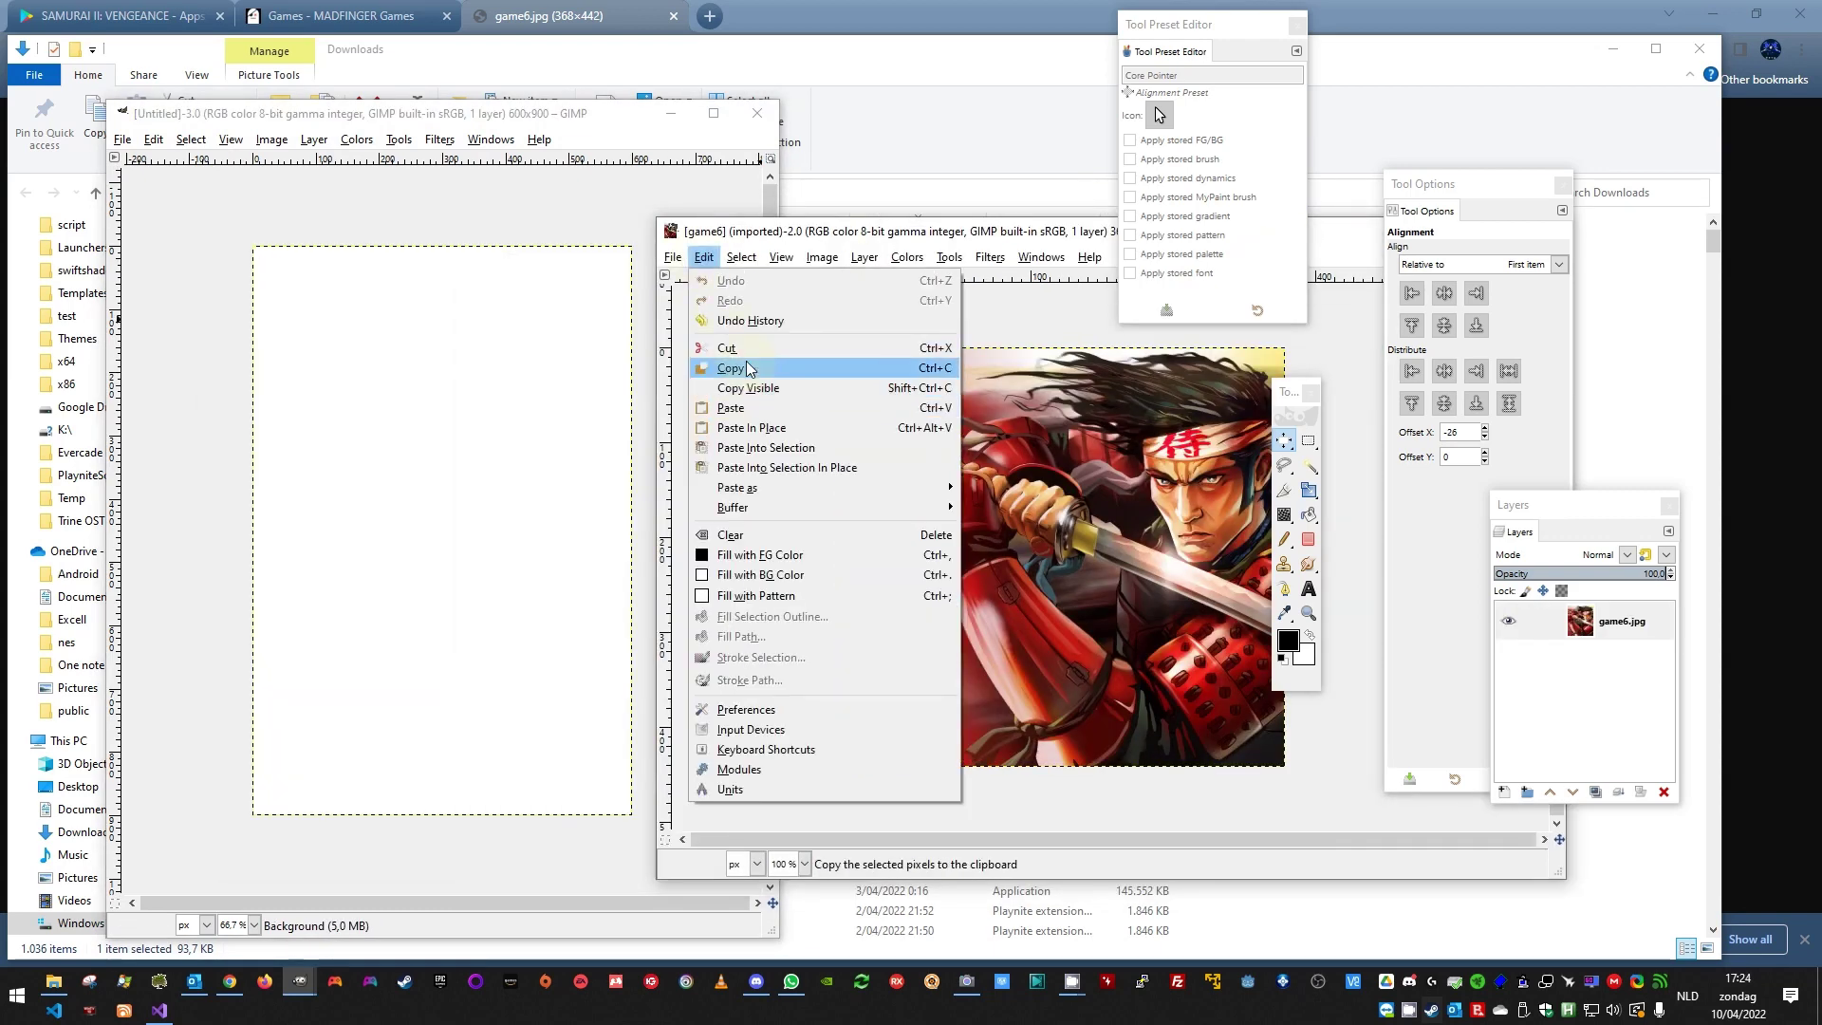
click(747, 368)
click(158, 128)
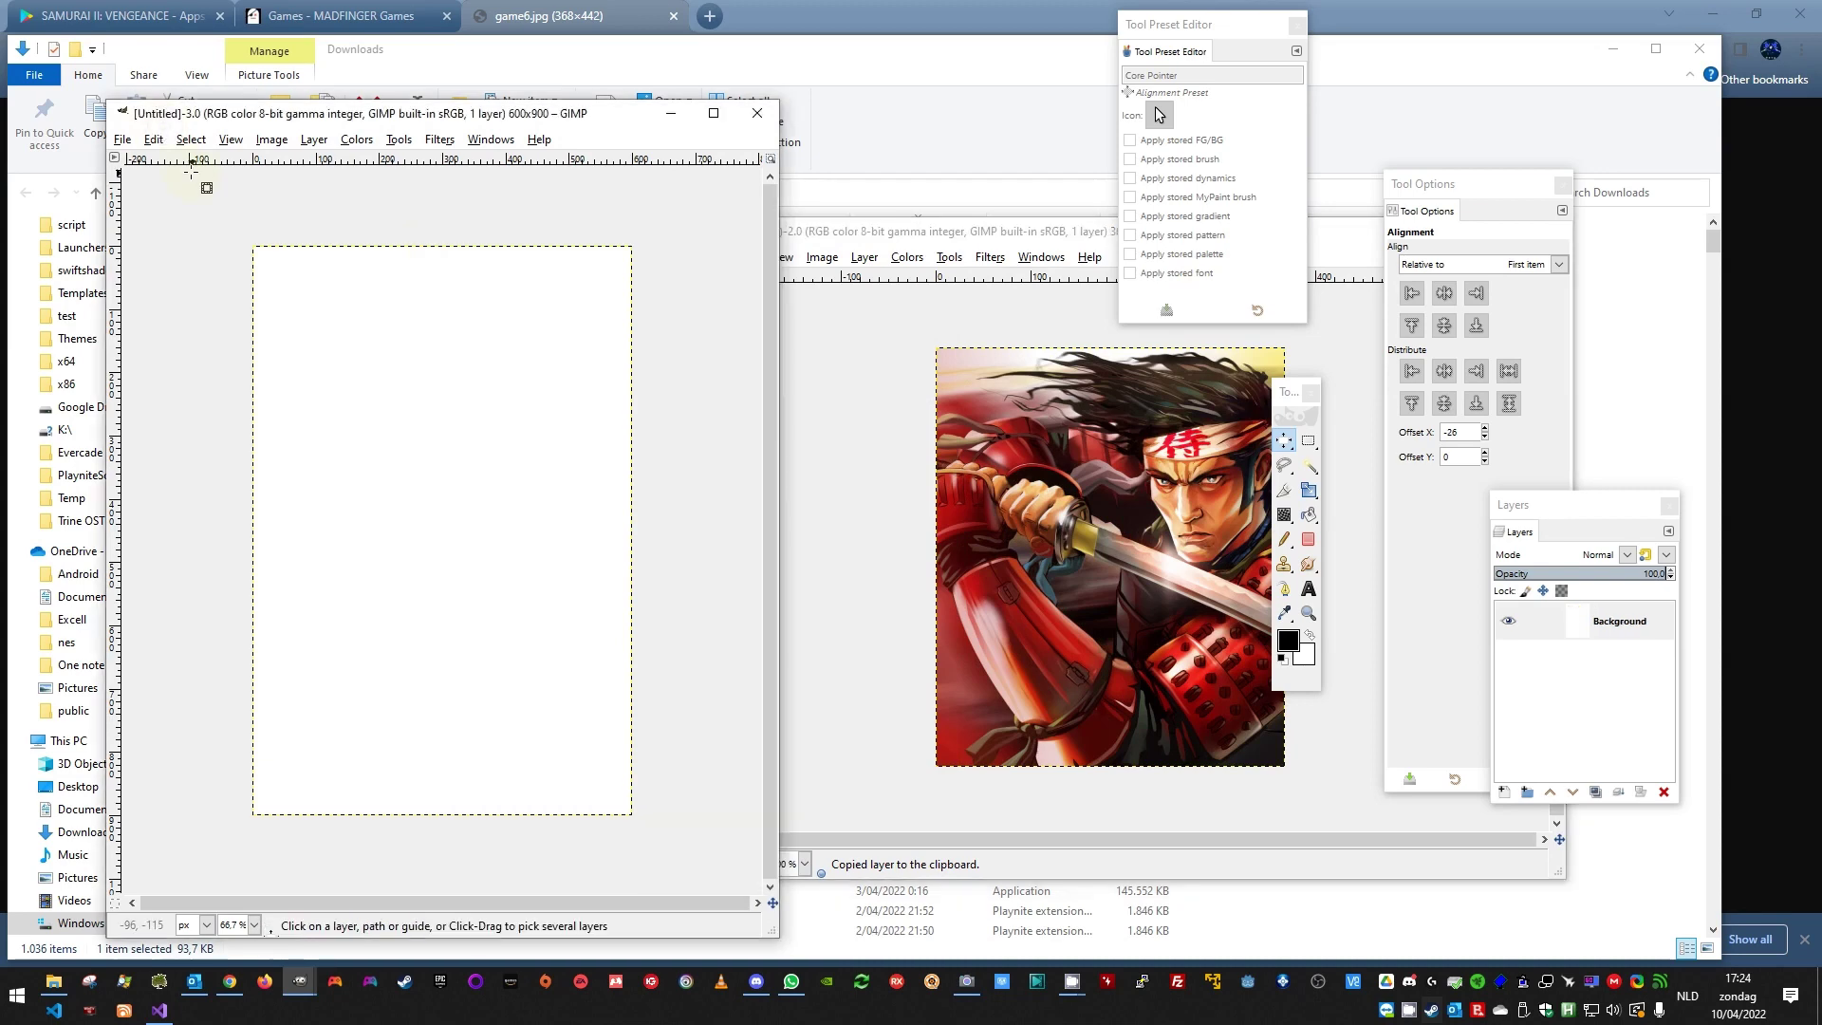
click(151, 142)
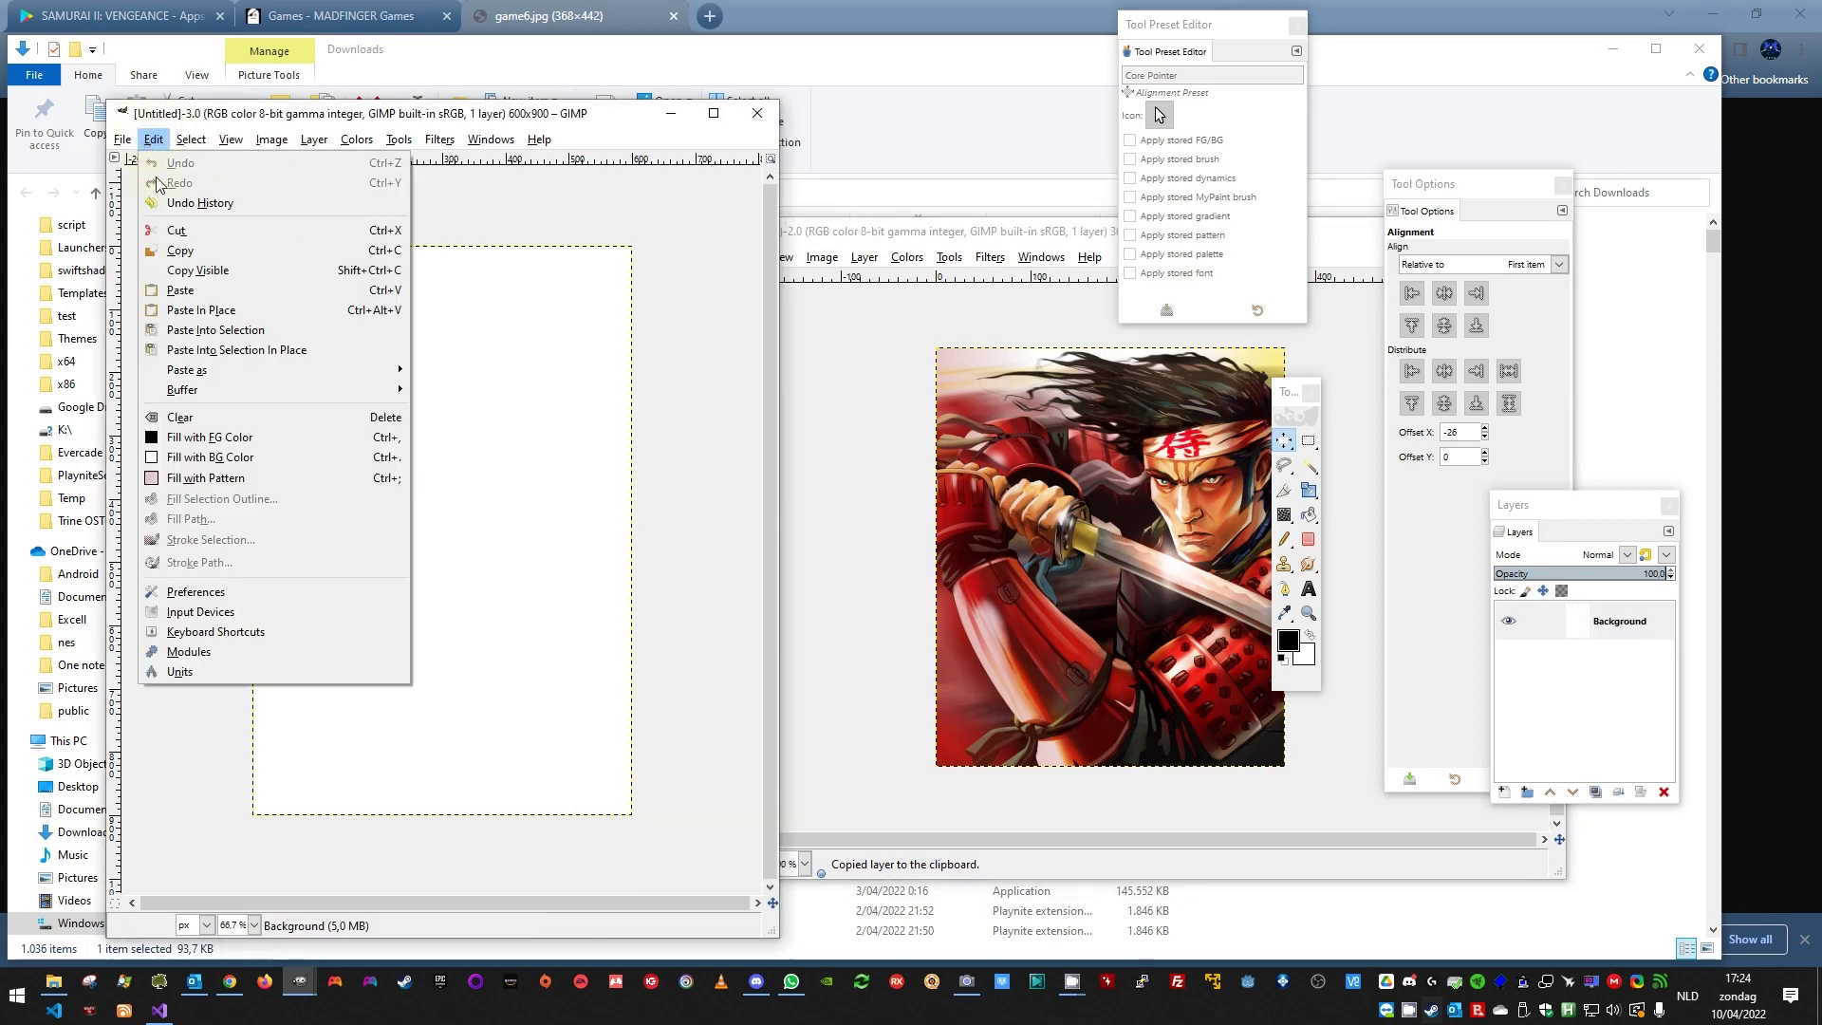
click(197, 292)
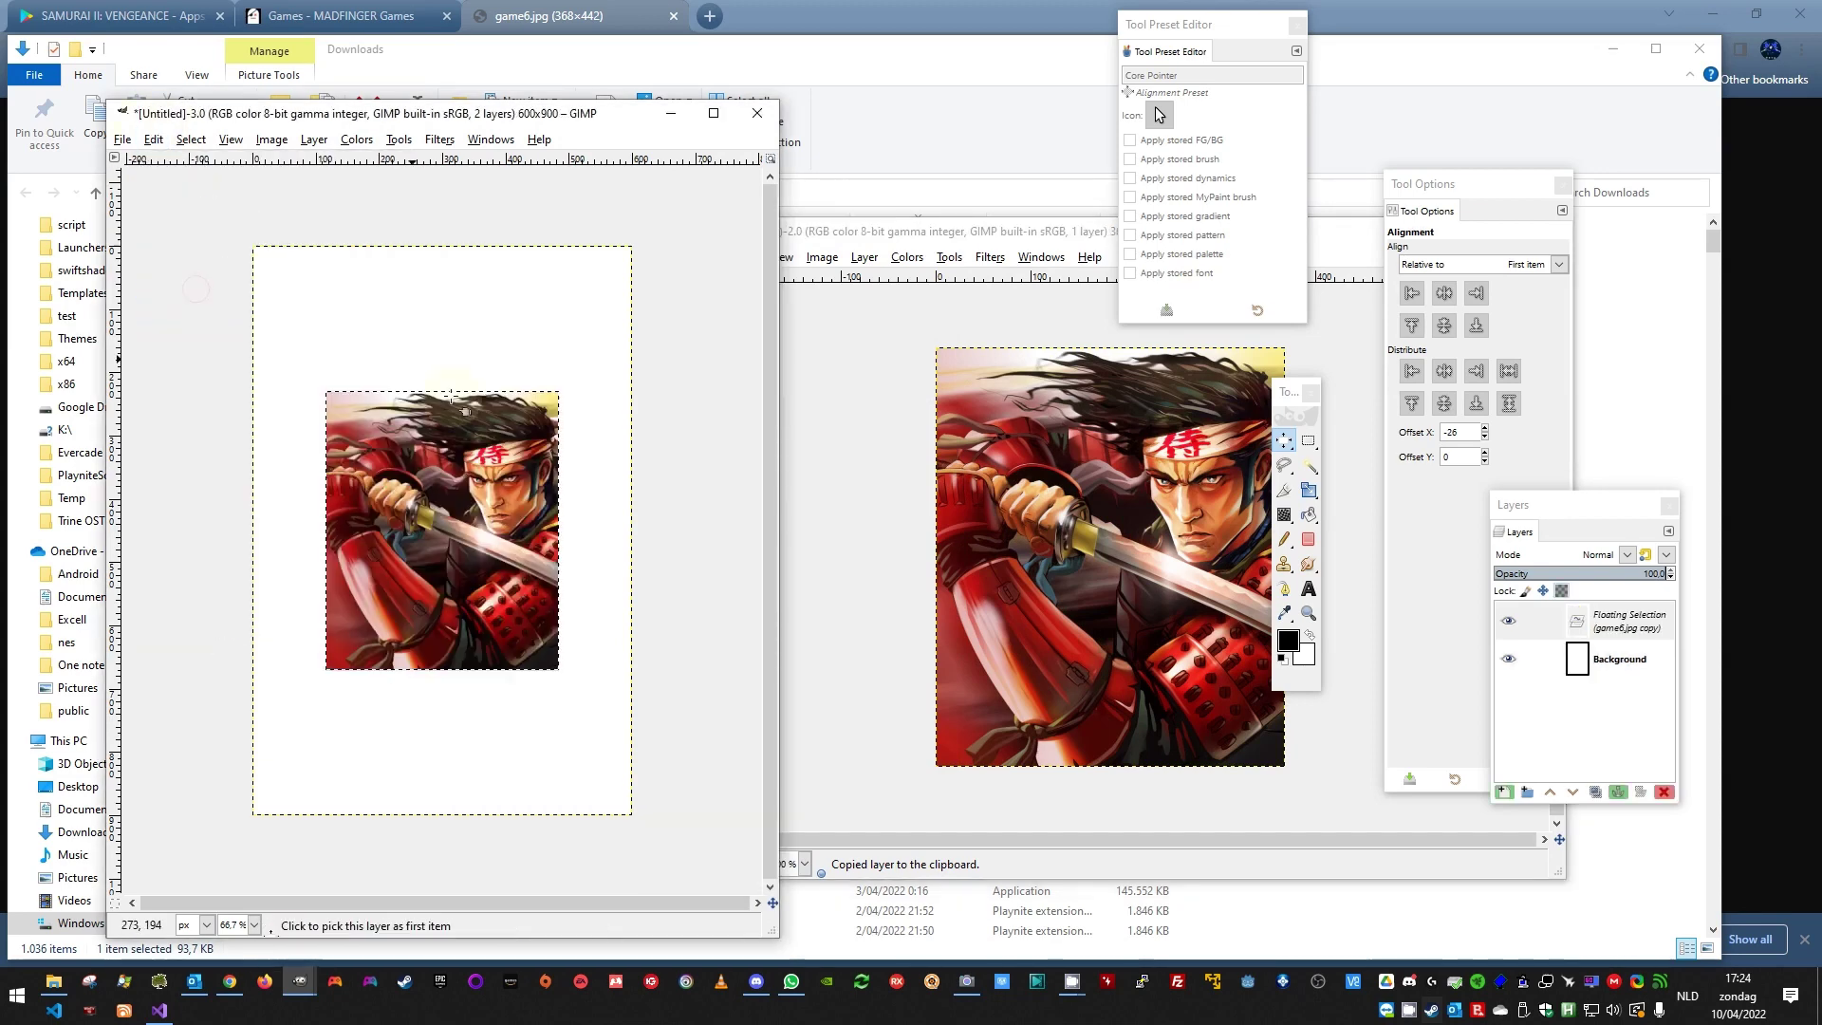
Step: Scale the pasted artwork to about 763×916 so it covers the canvas
right_click(1310, 492)
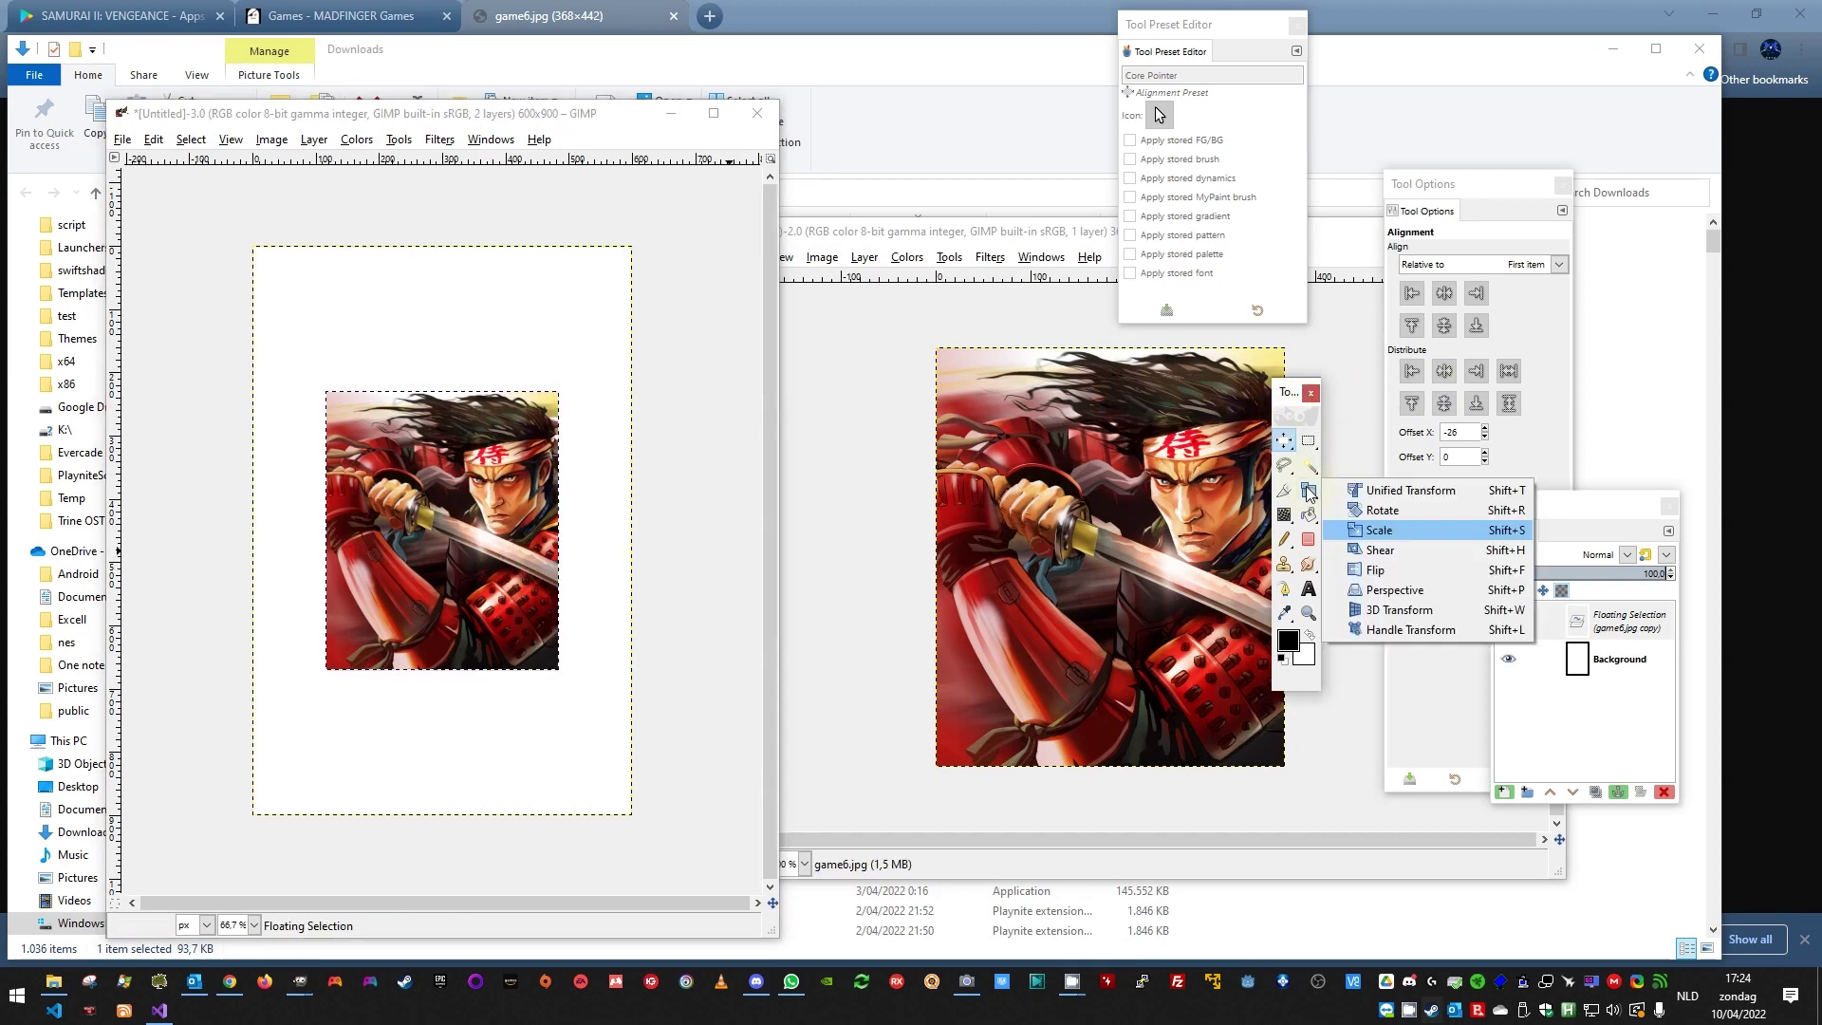
click(1382, 533)
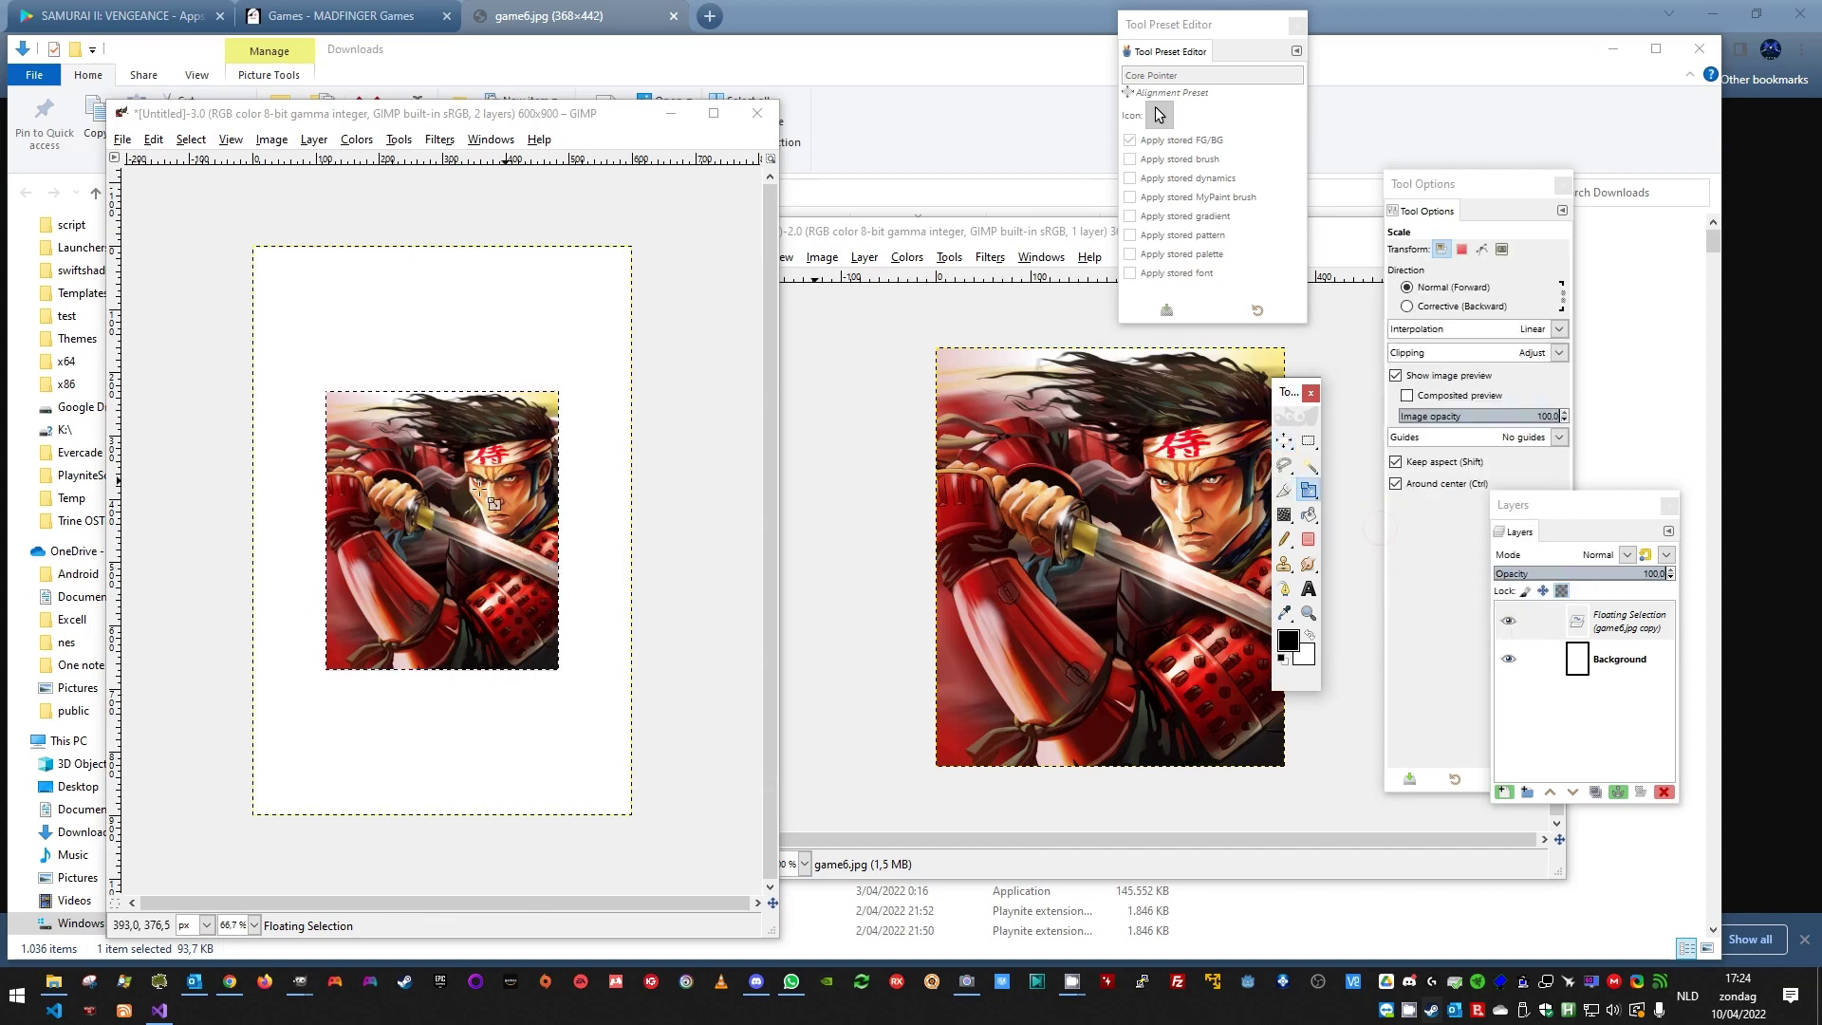
click(460, 525)
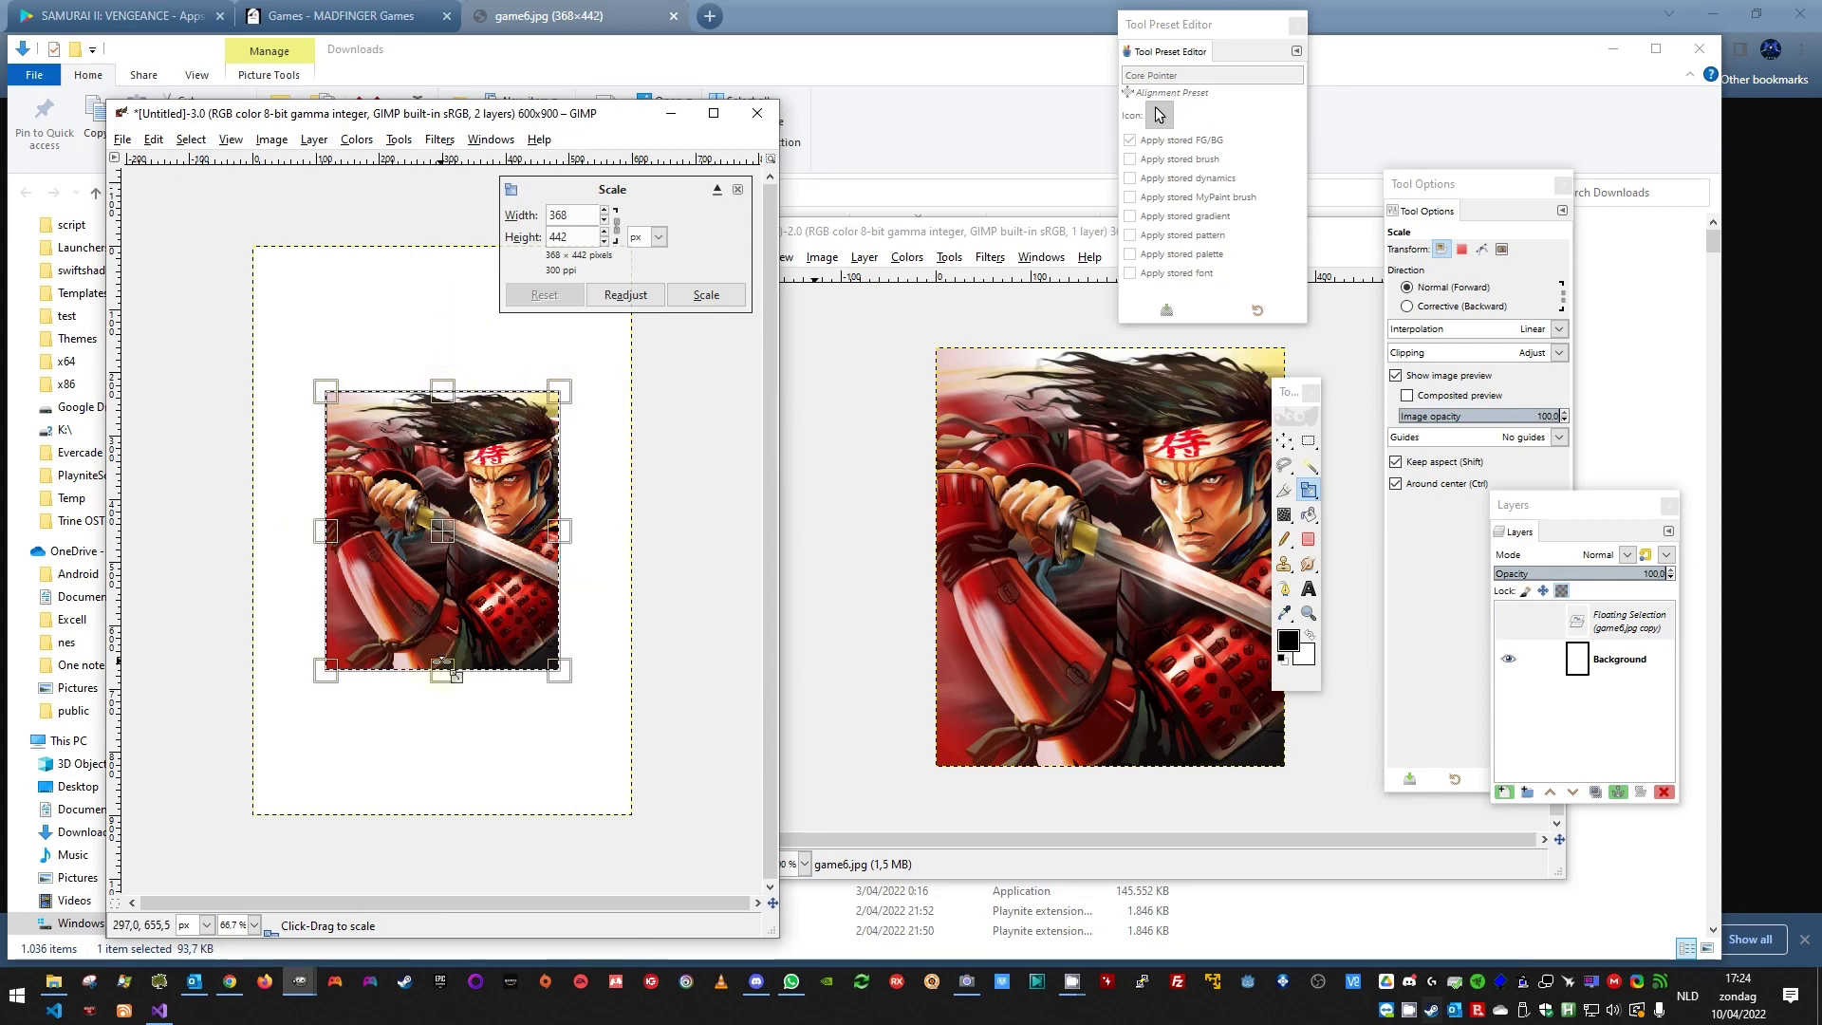
drag(441, 669, 458, 822)
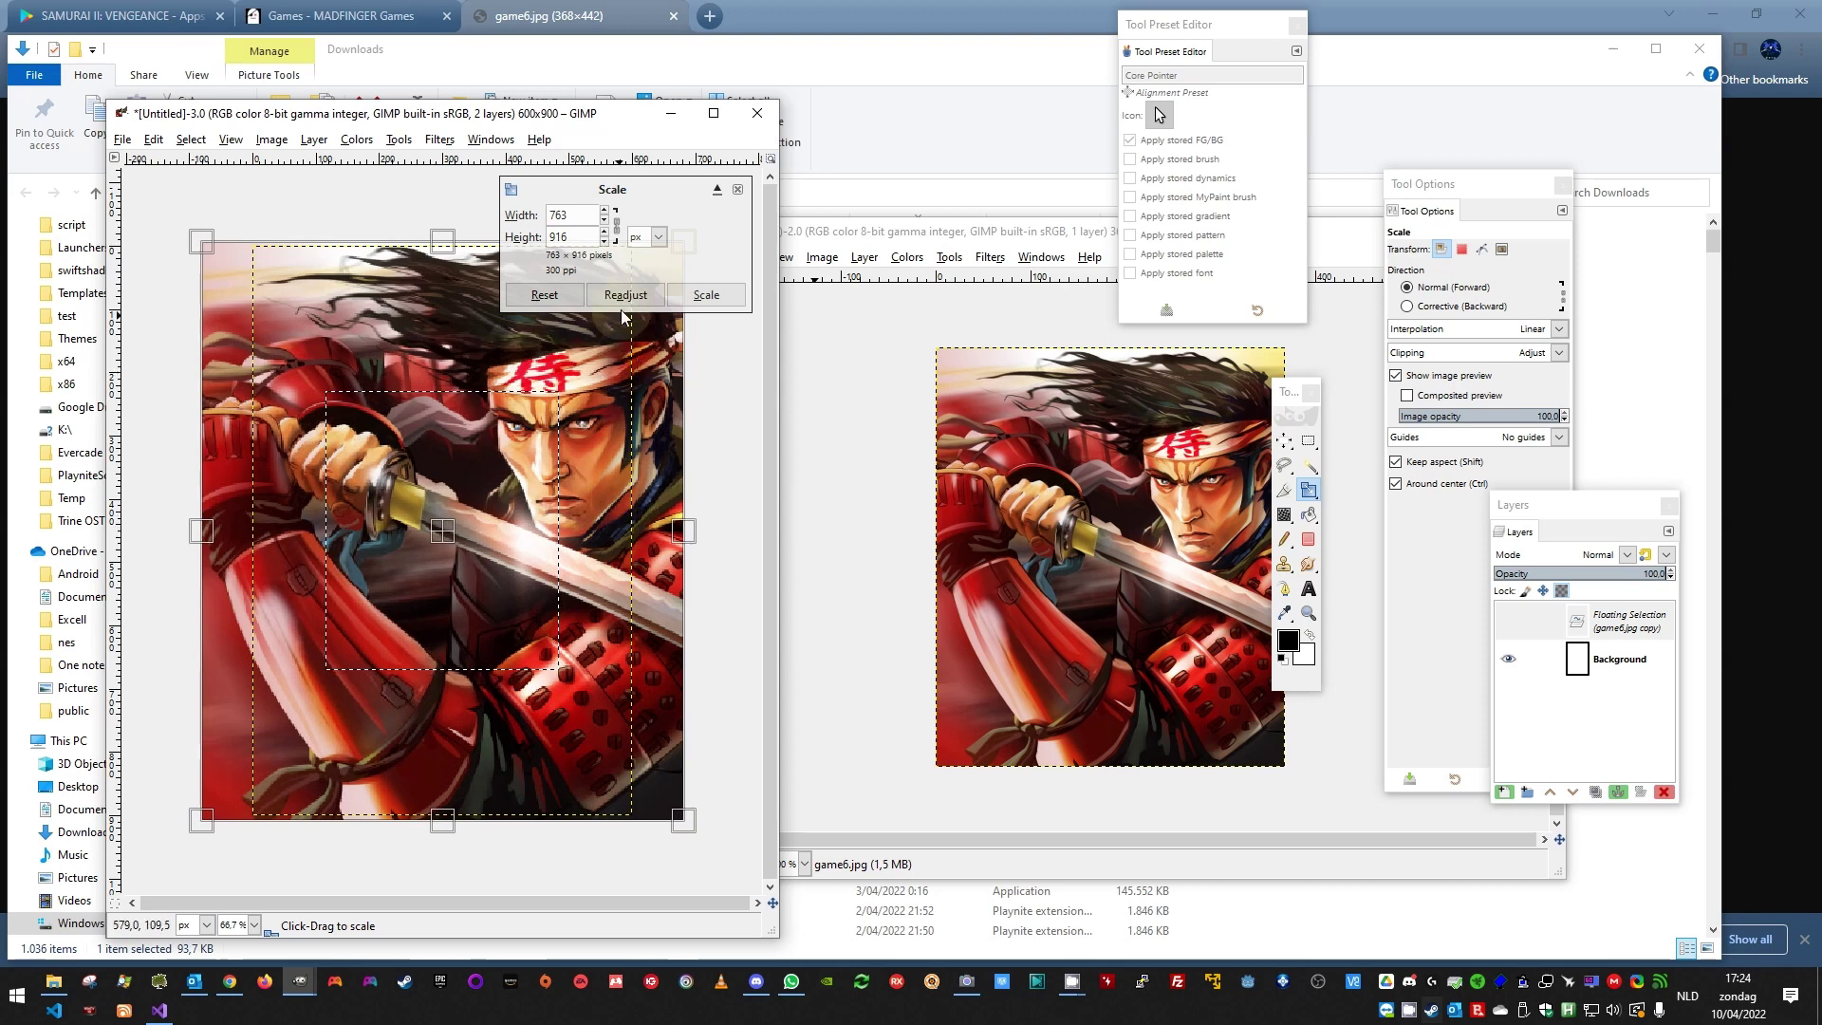
click(698, 300)
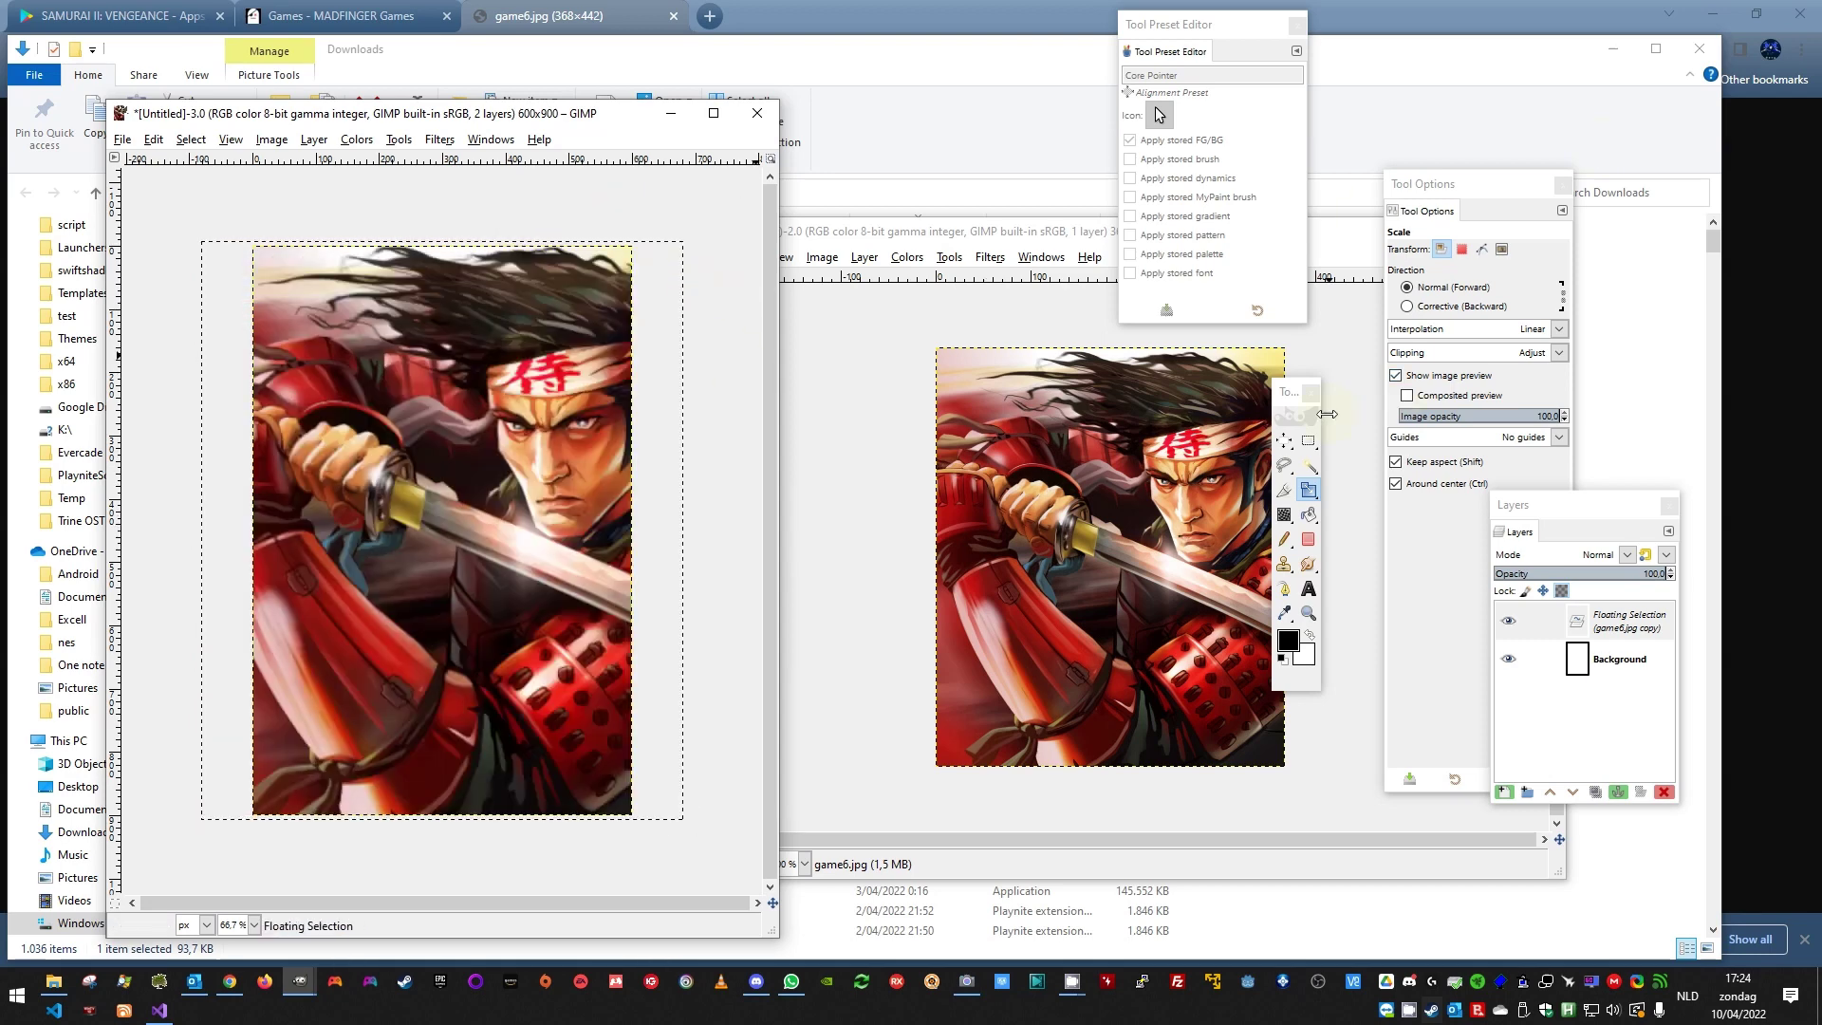
Step: Reposition the artwork with the Move tool, shifting it slightly left
click(1290, 439)
click(1338, 444)
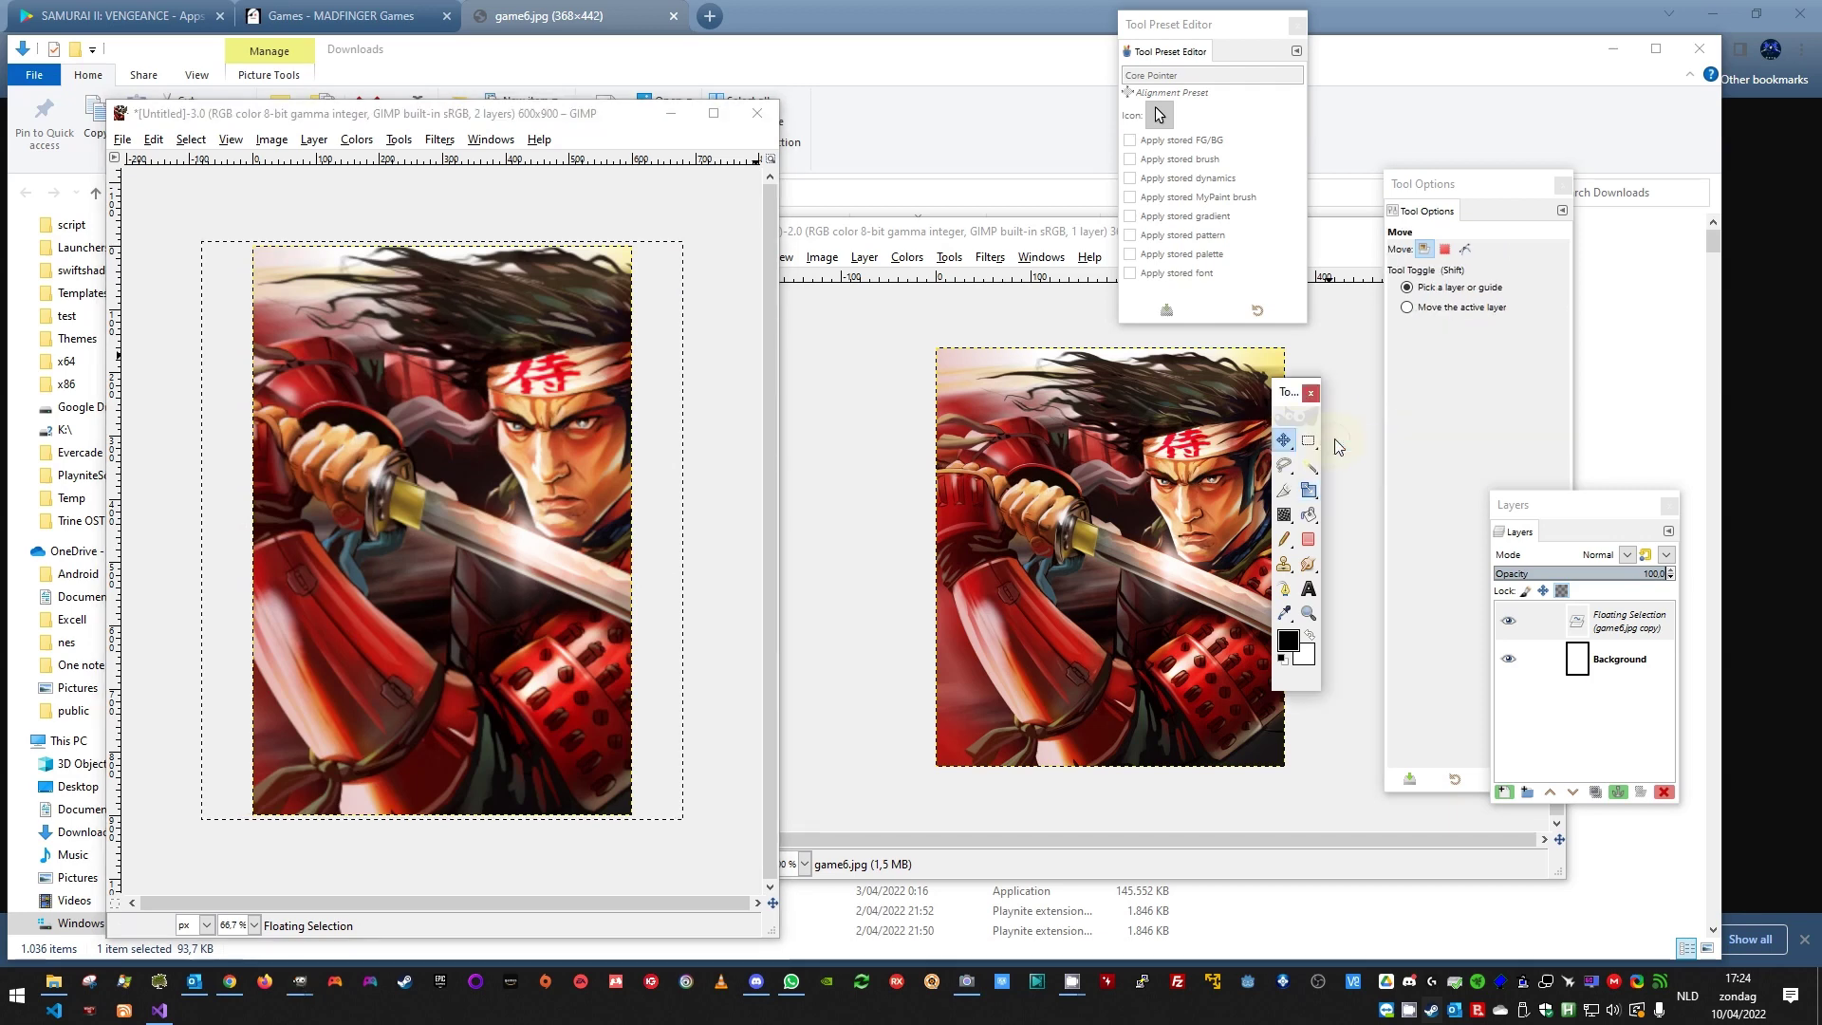
drag(557, 343, 514, 418)
drag(414, 530, 414, 530)
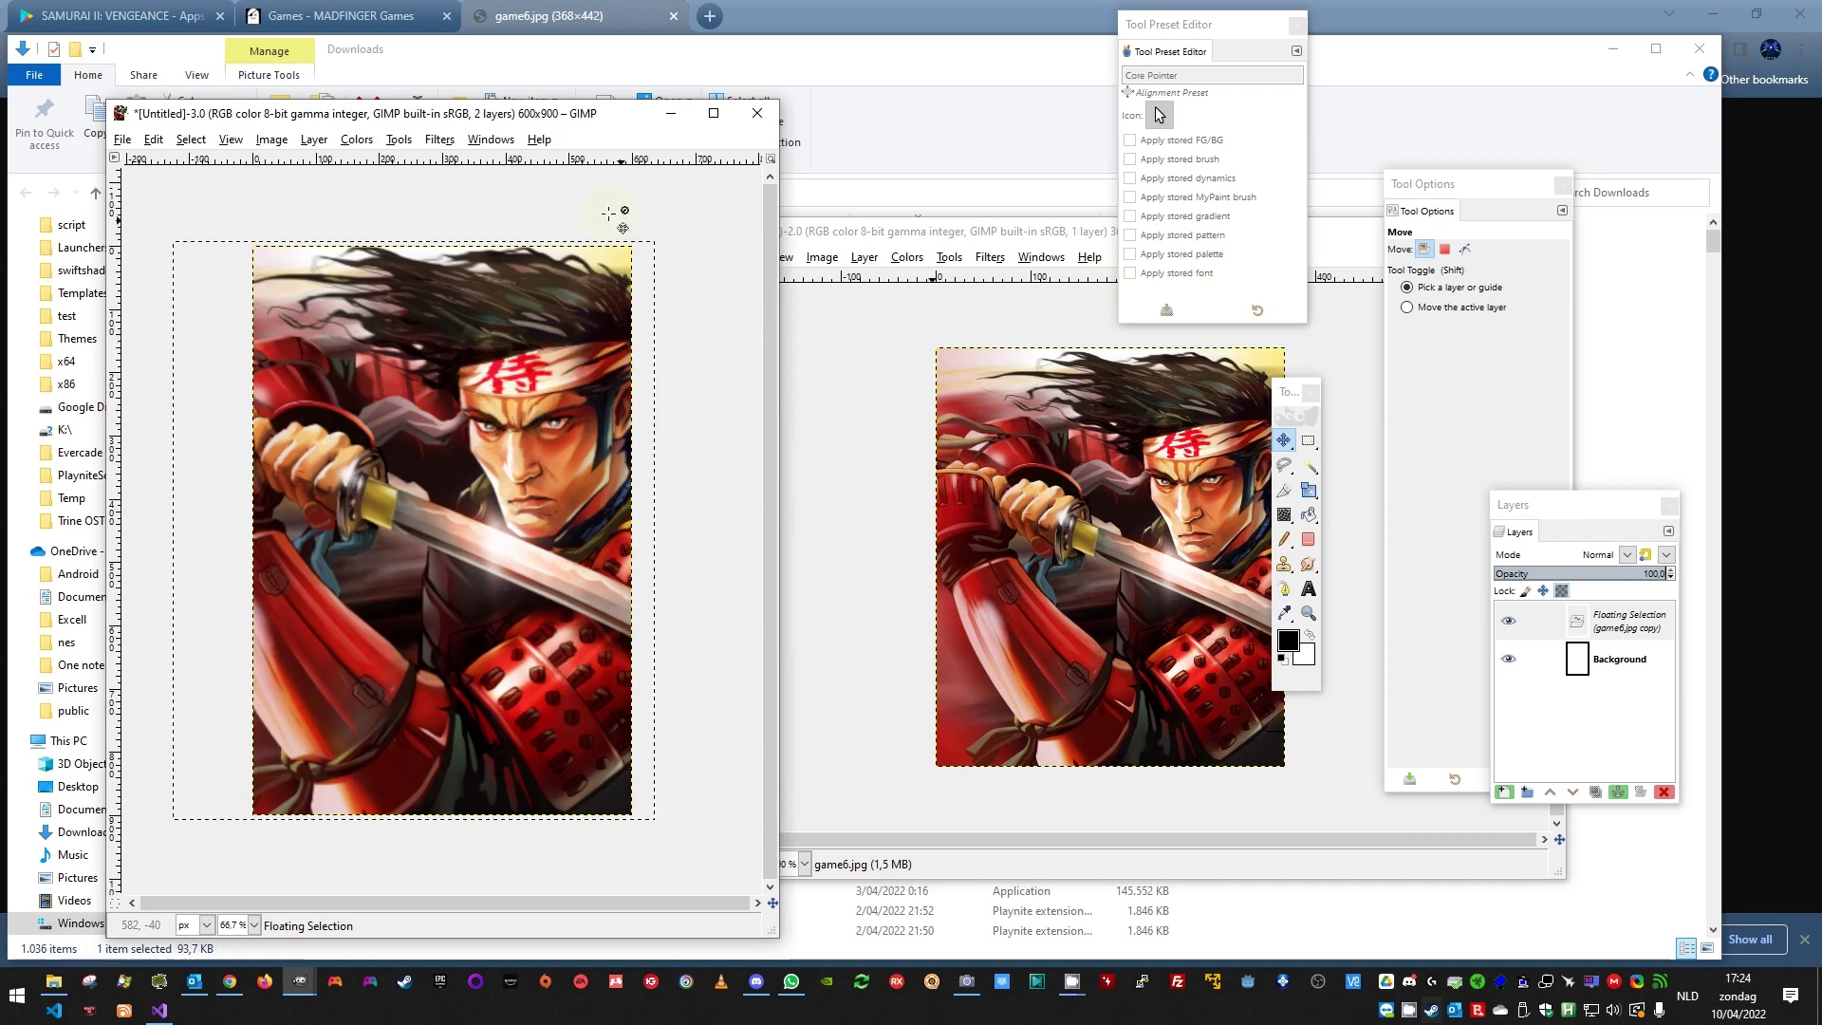
Step: Copy the SAMURAI VENGEANCE logo from game6logoD and paste it into the cover as a new layer
drag(457, 119, 1029, 157)
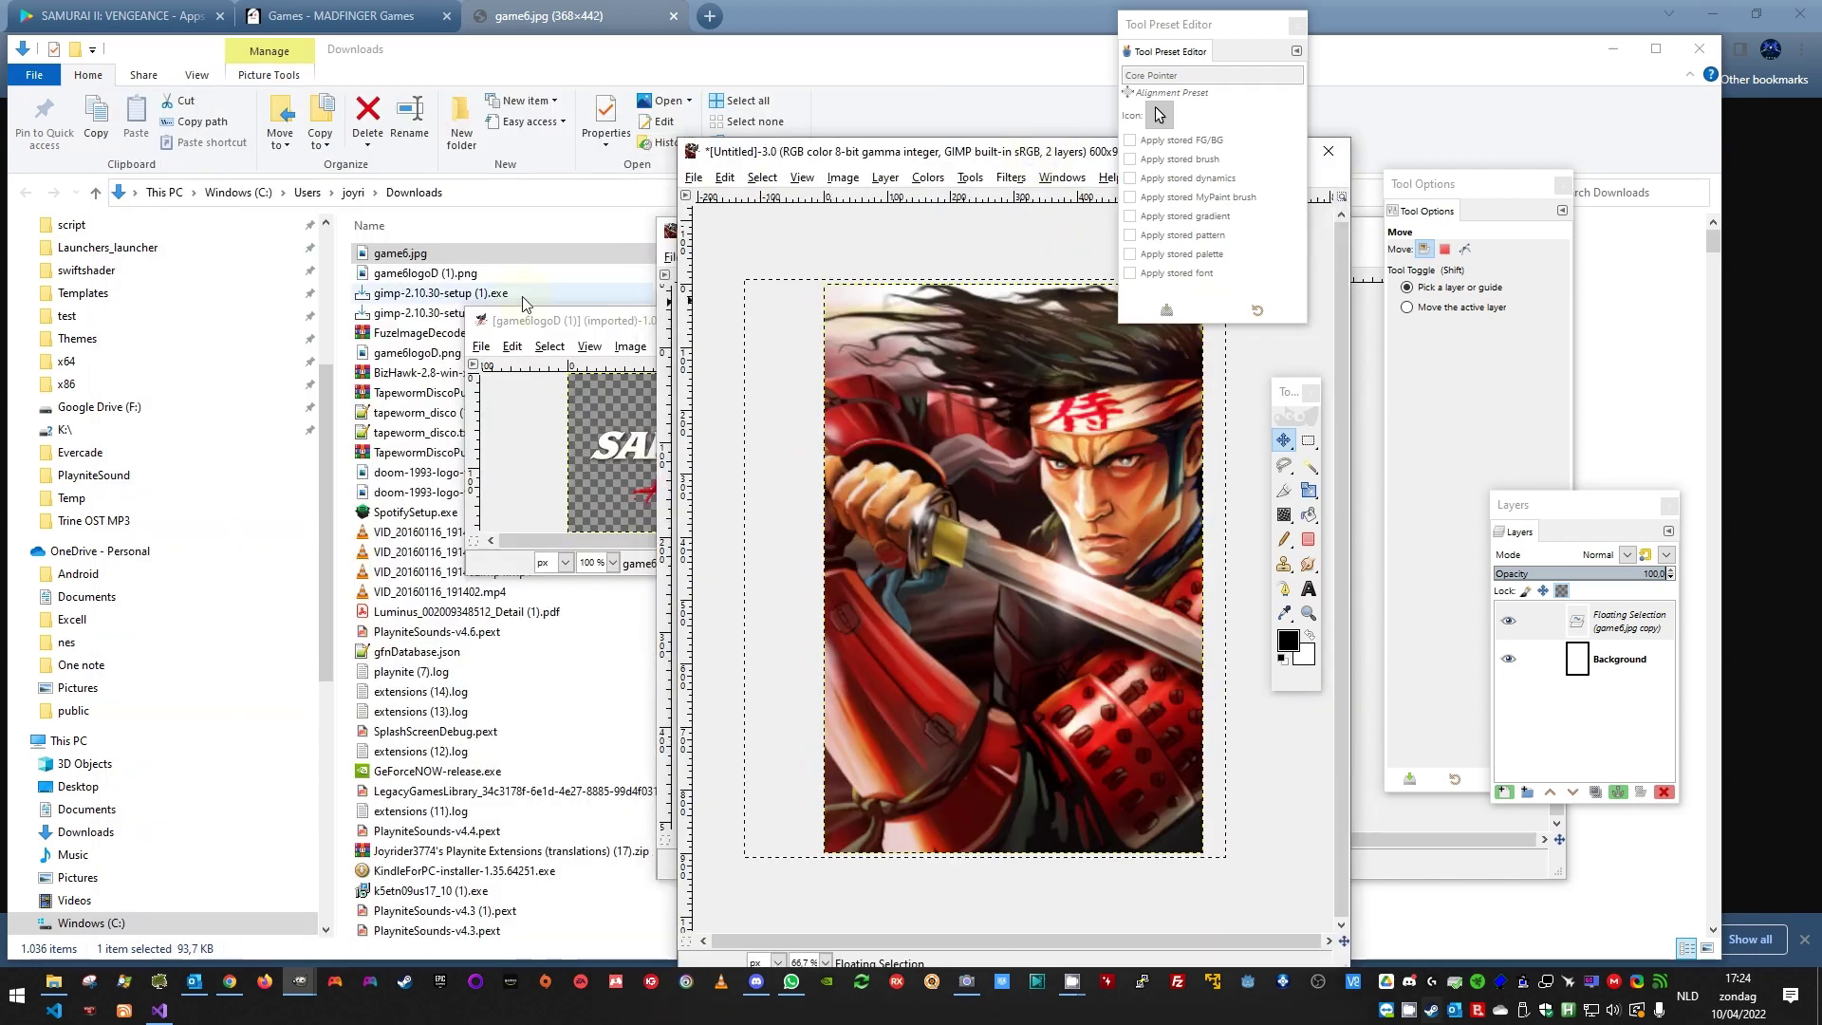
drag(523, 320, 275, 311)
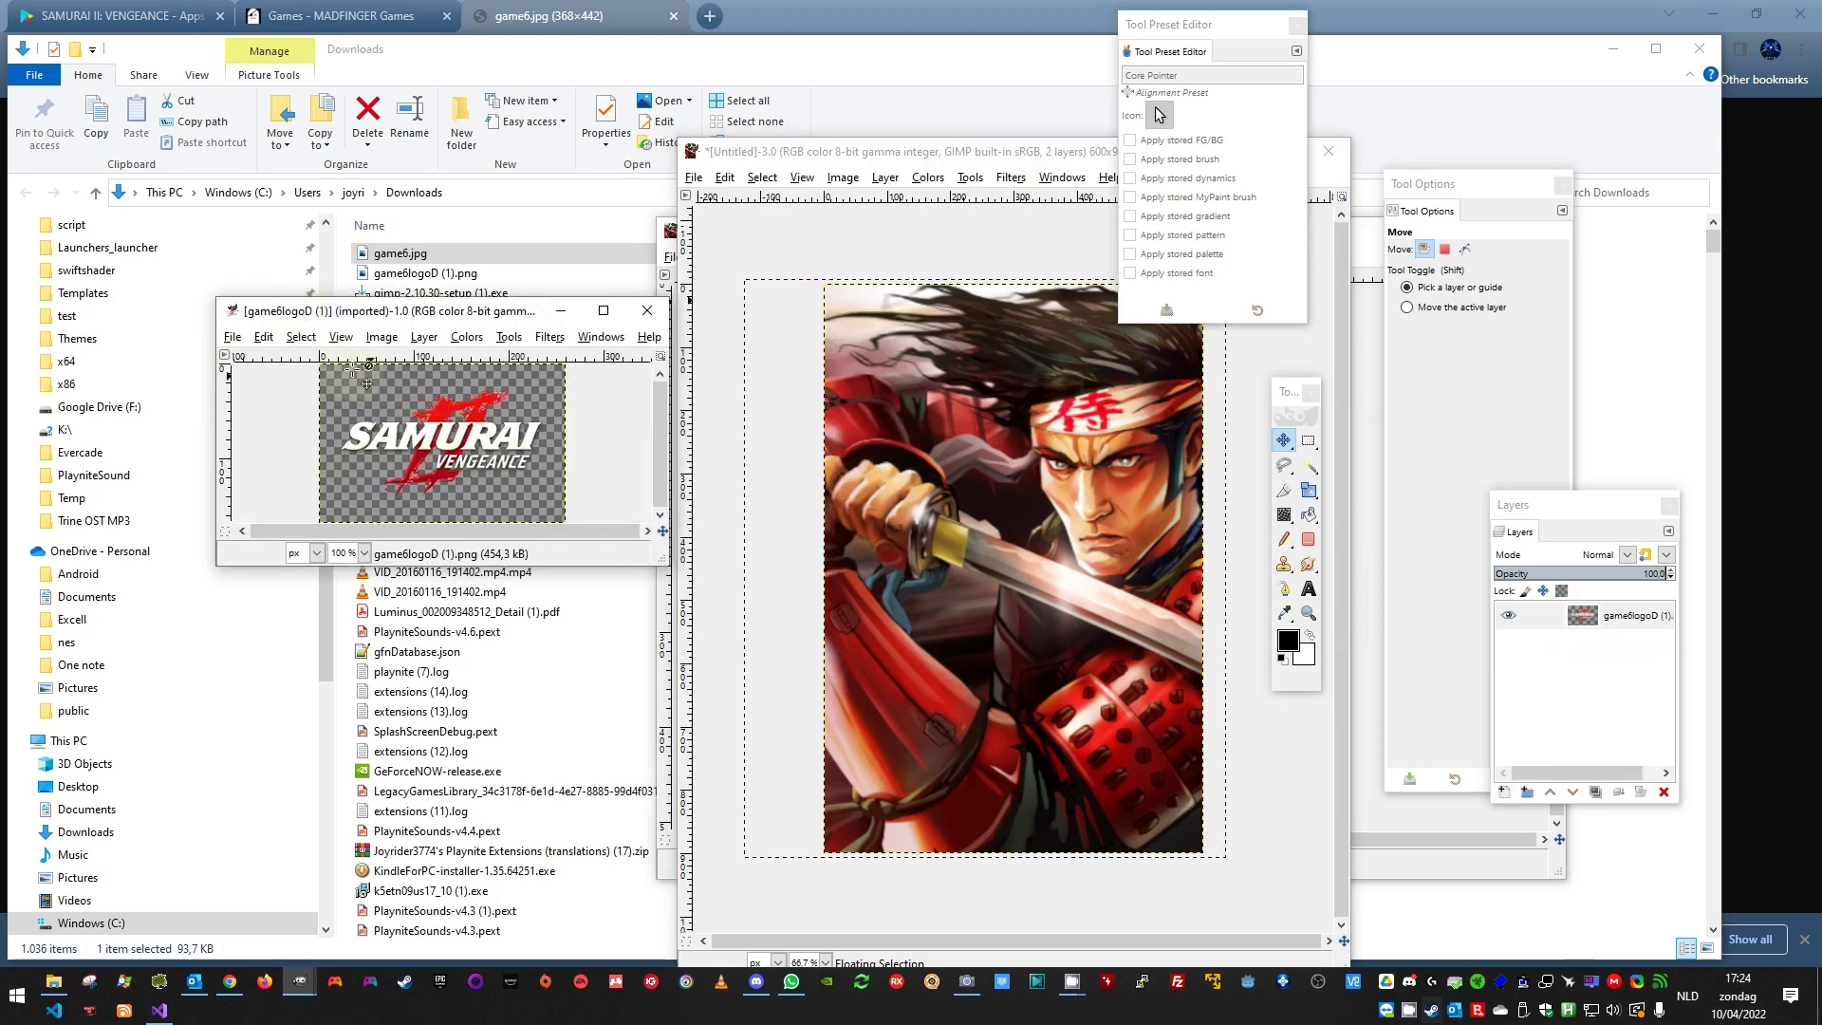
click(263, 337)
click(285, 447)
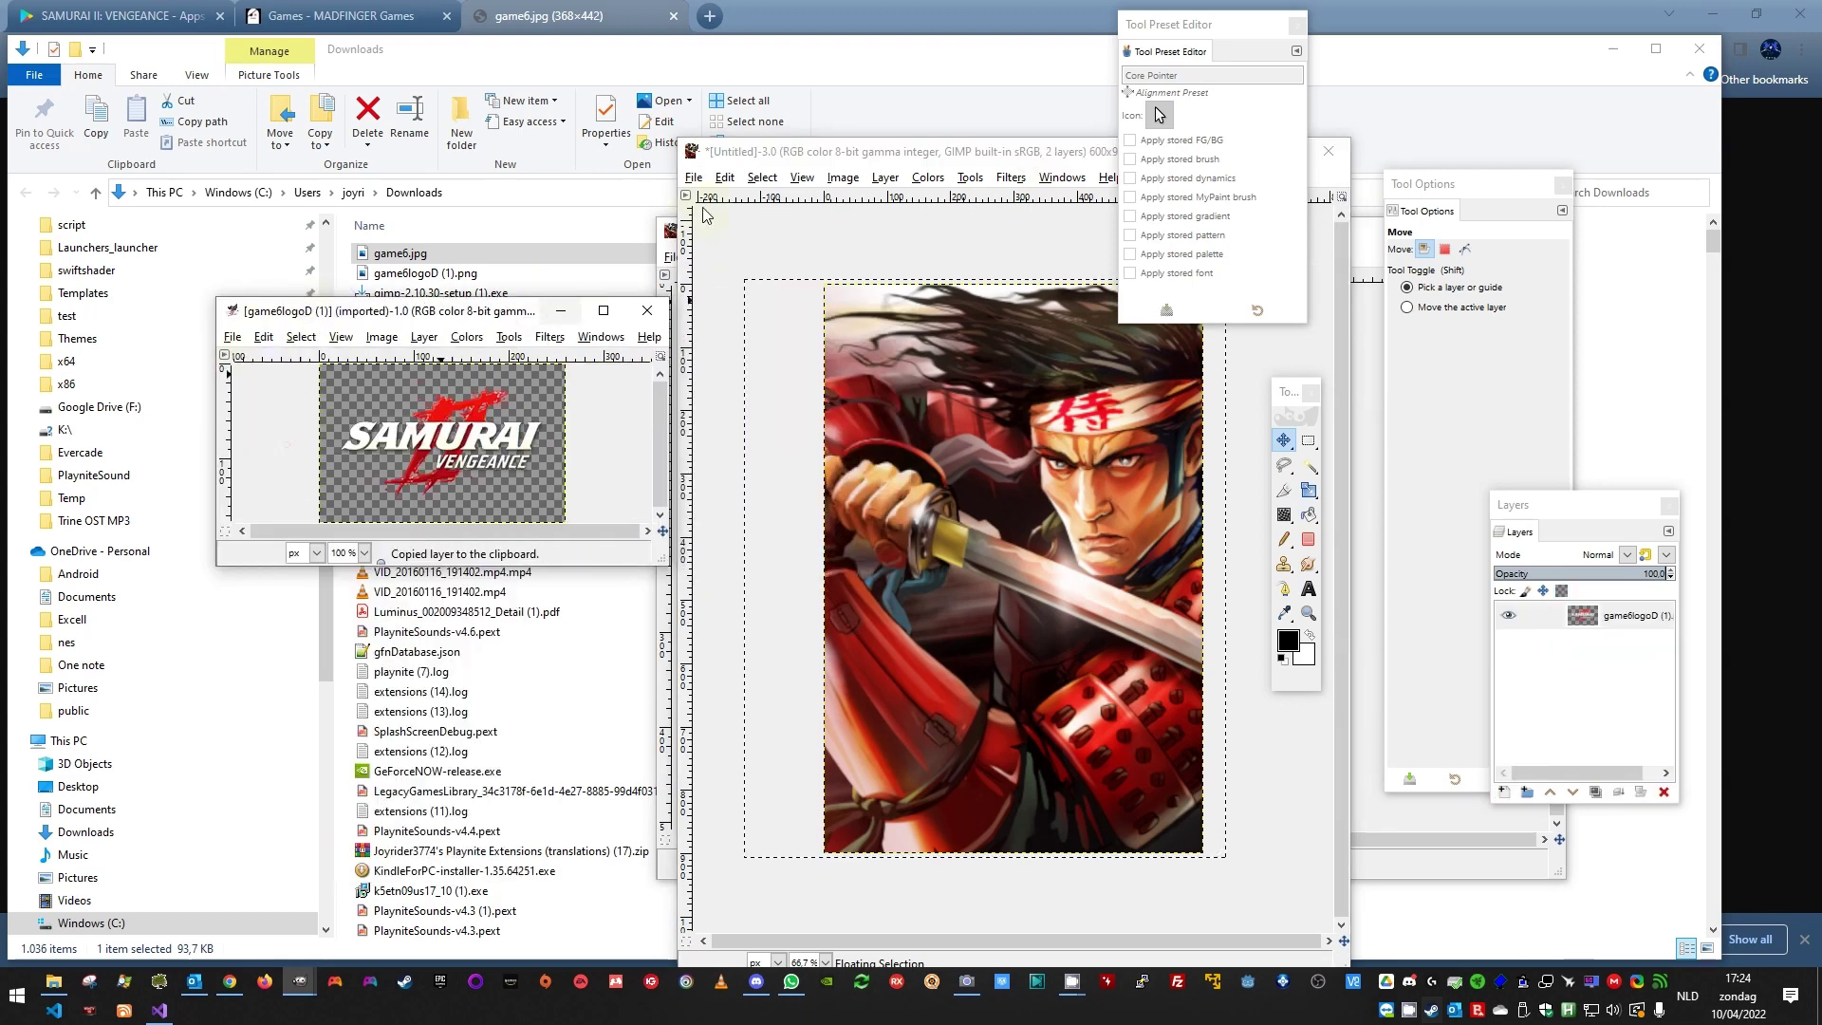
drag(771, 157, 286, 117)
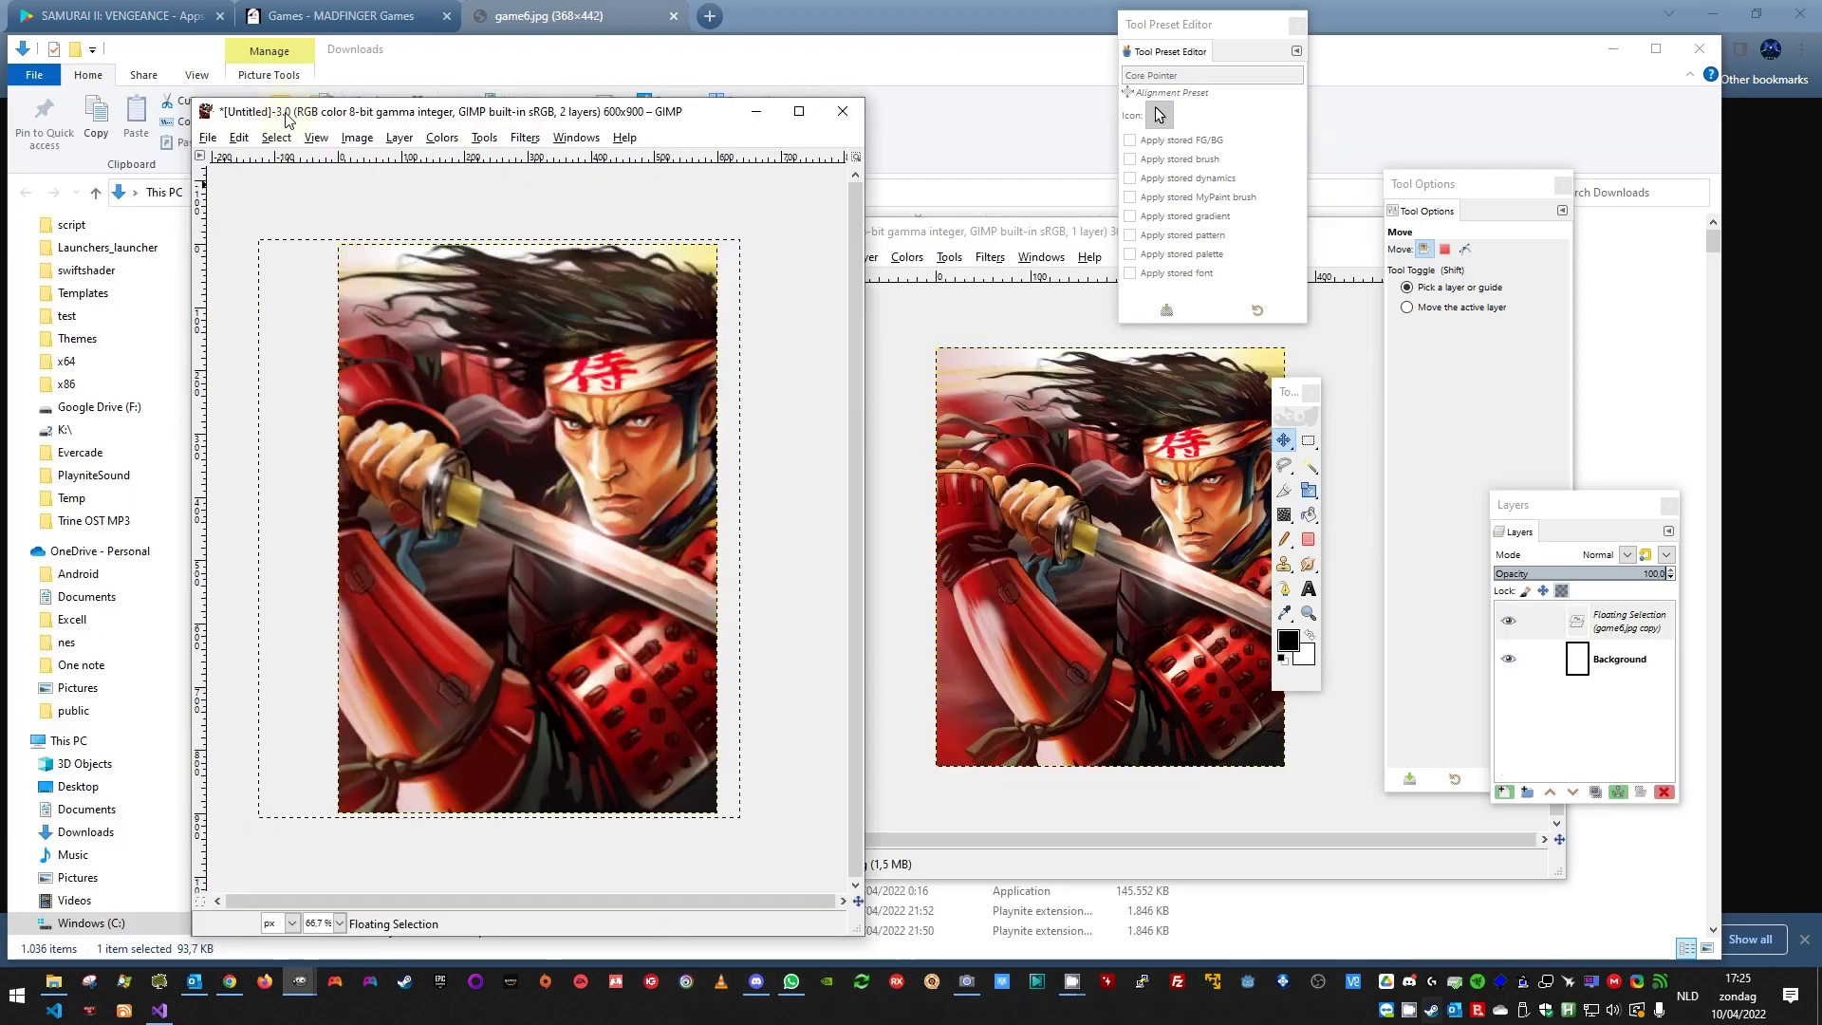
click(238, 137)
mouse_move(270, 368)
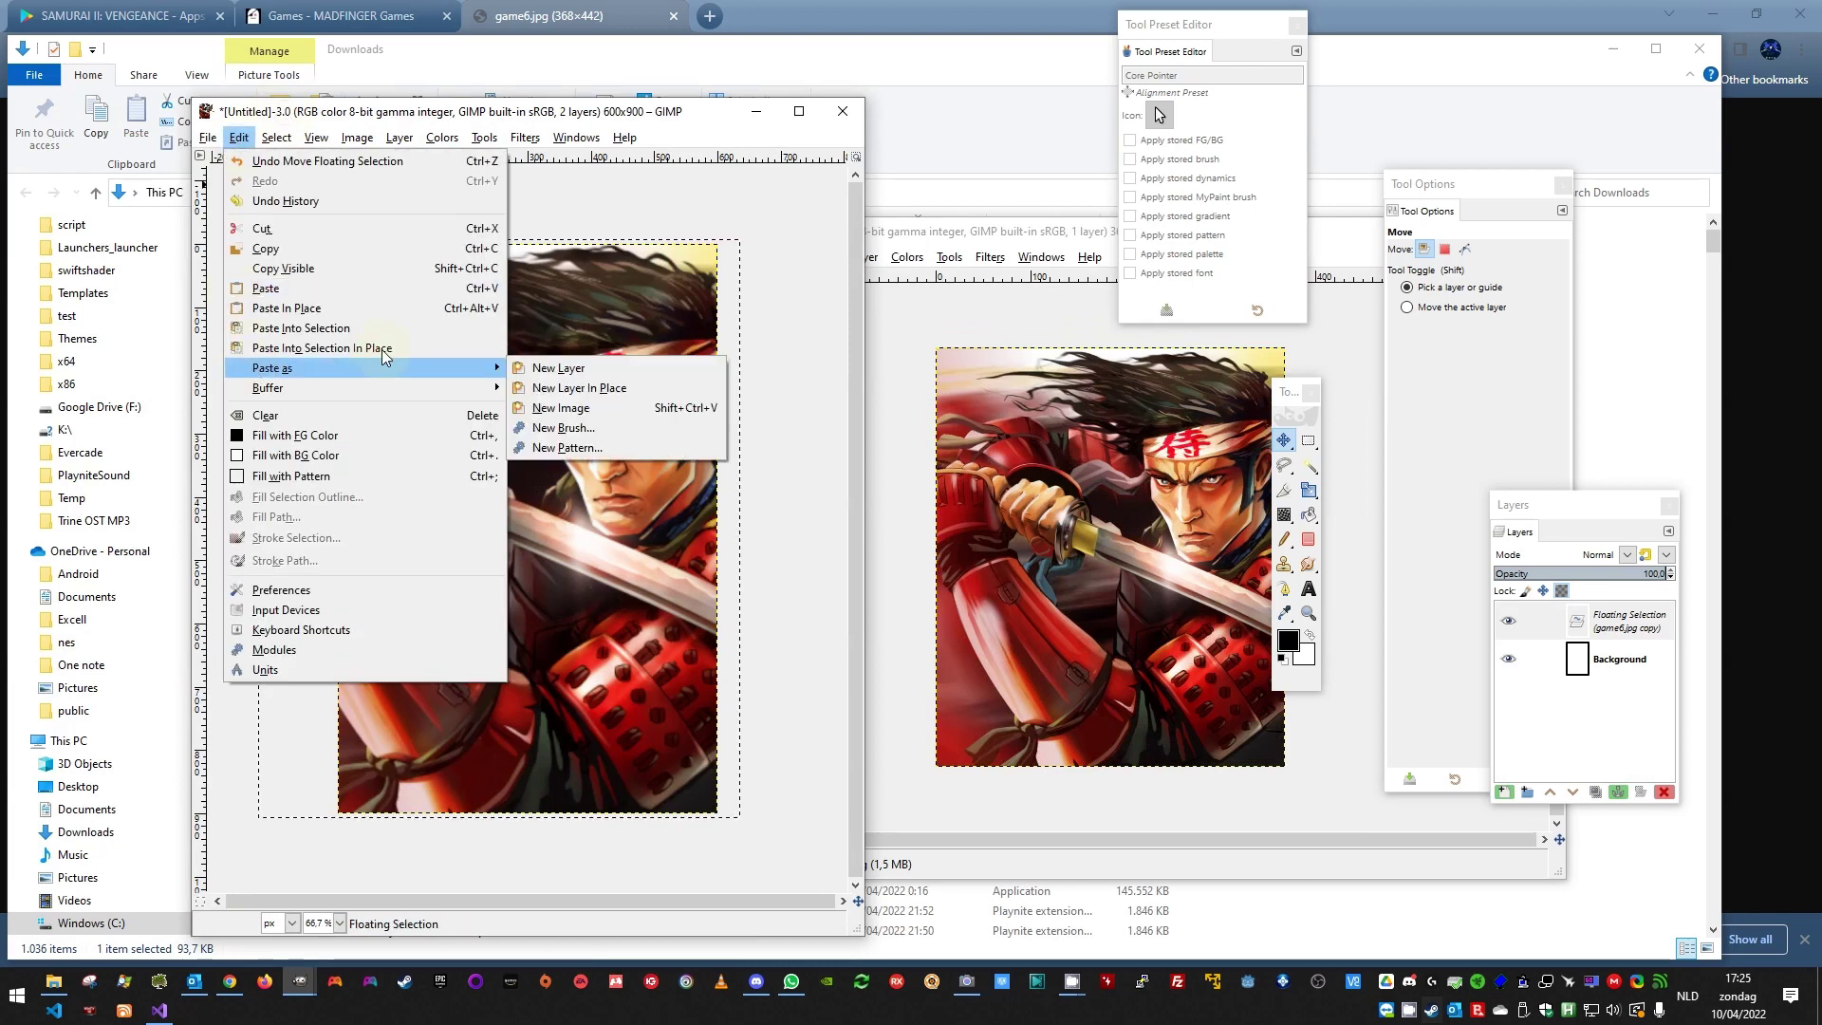
click(592, 370)
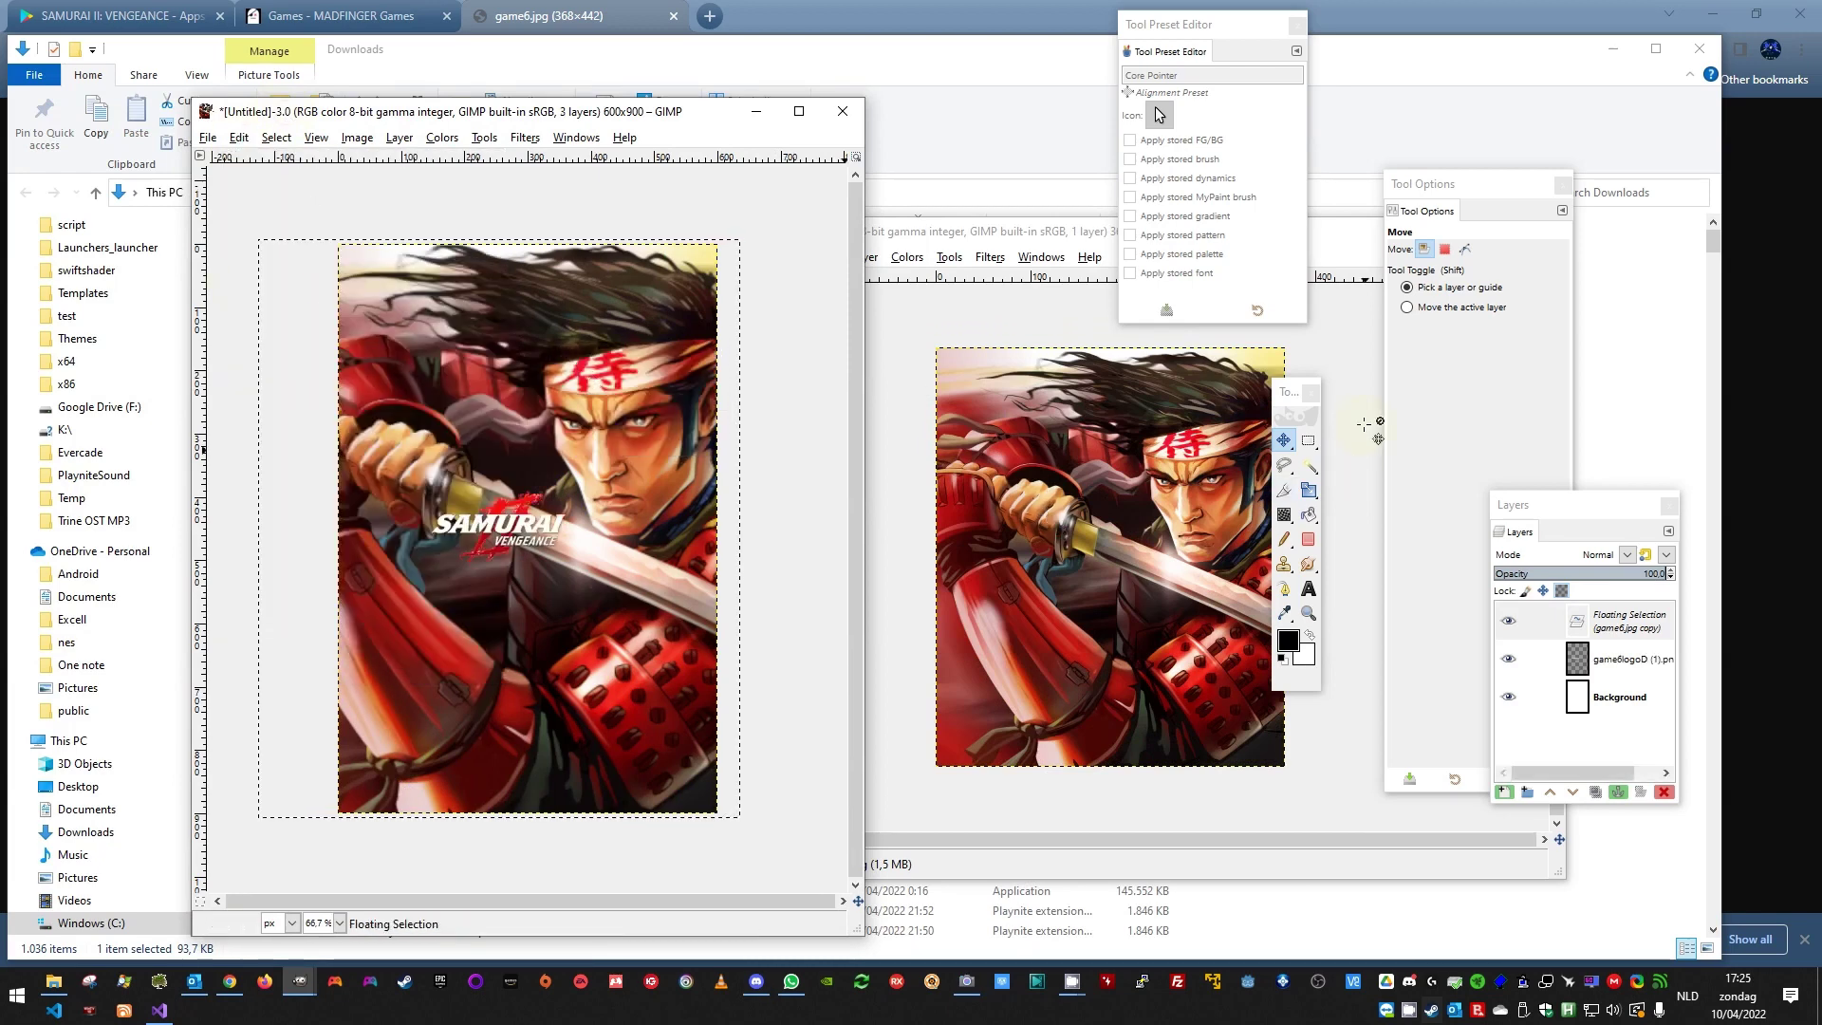
Step: Make the floating artwork a regular layer and try moving the logo layer above it
right_click(1636, 621)
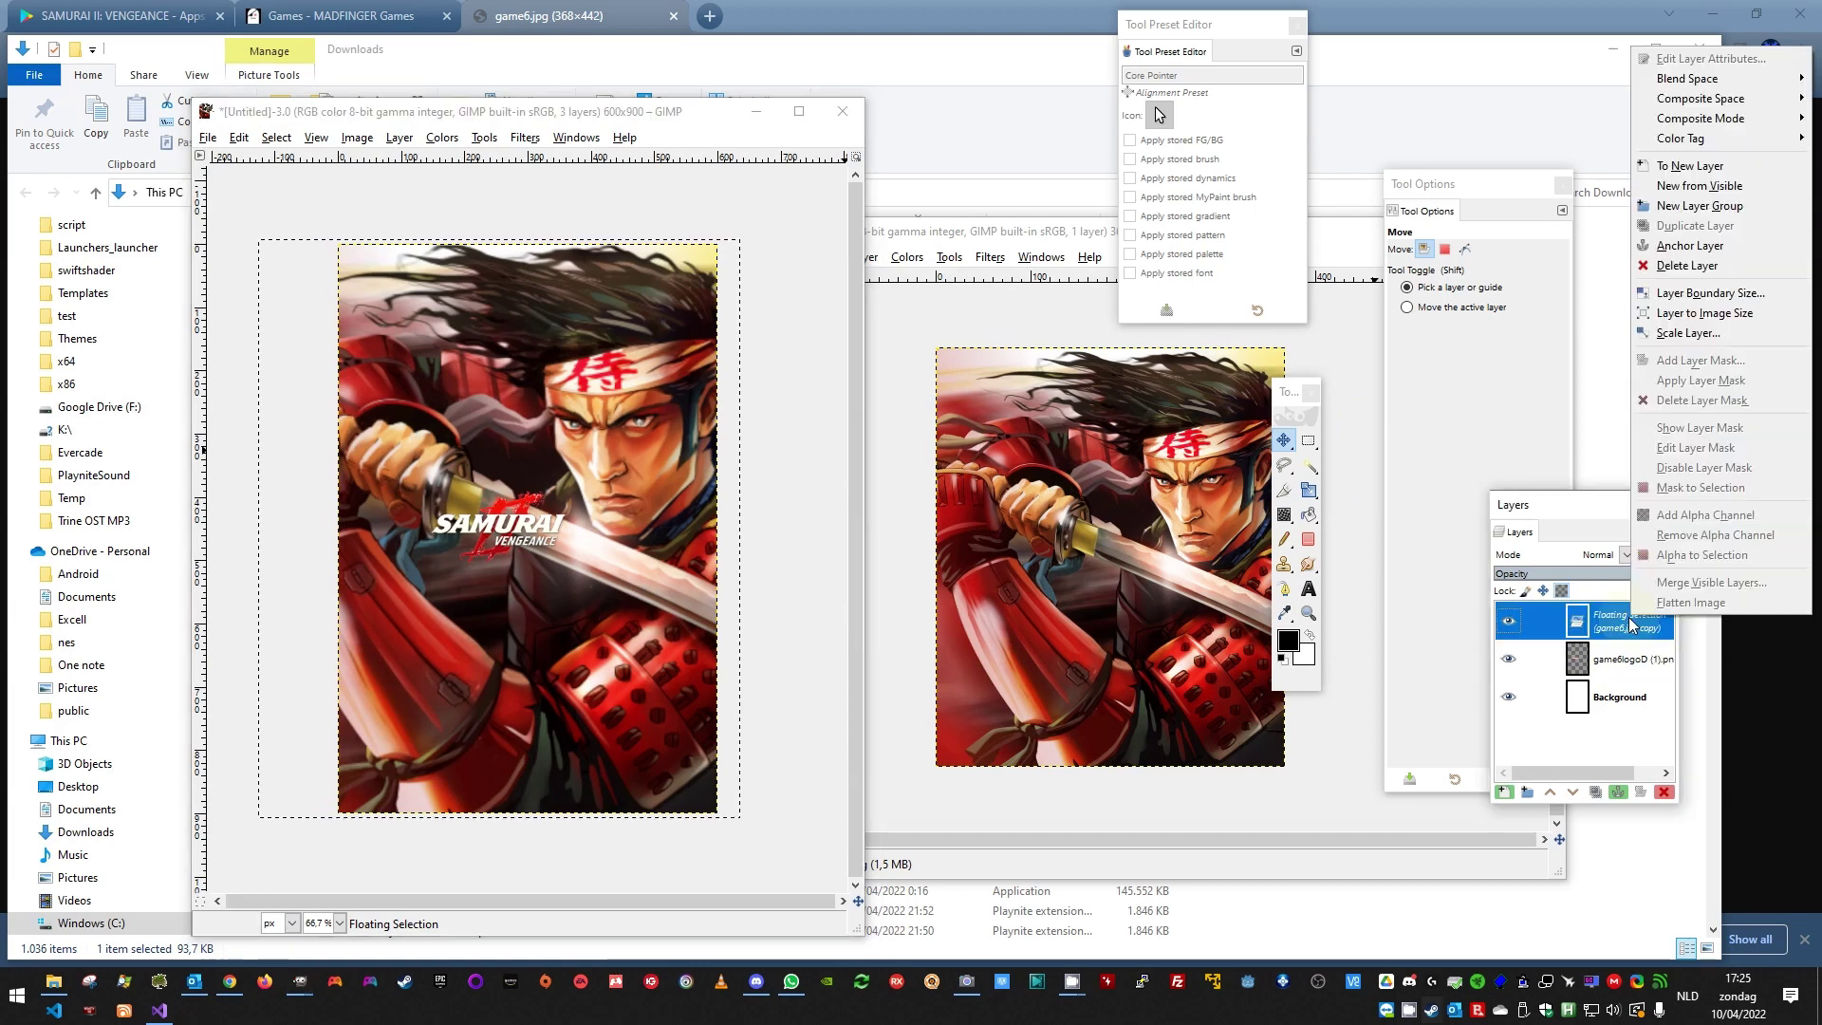
click(1708, 165)
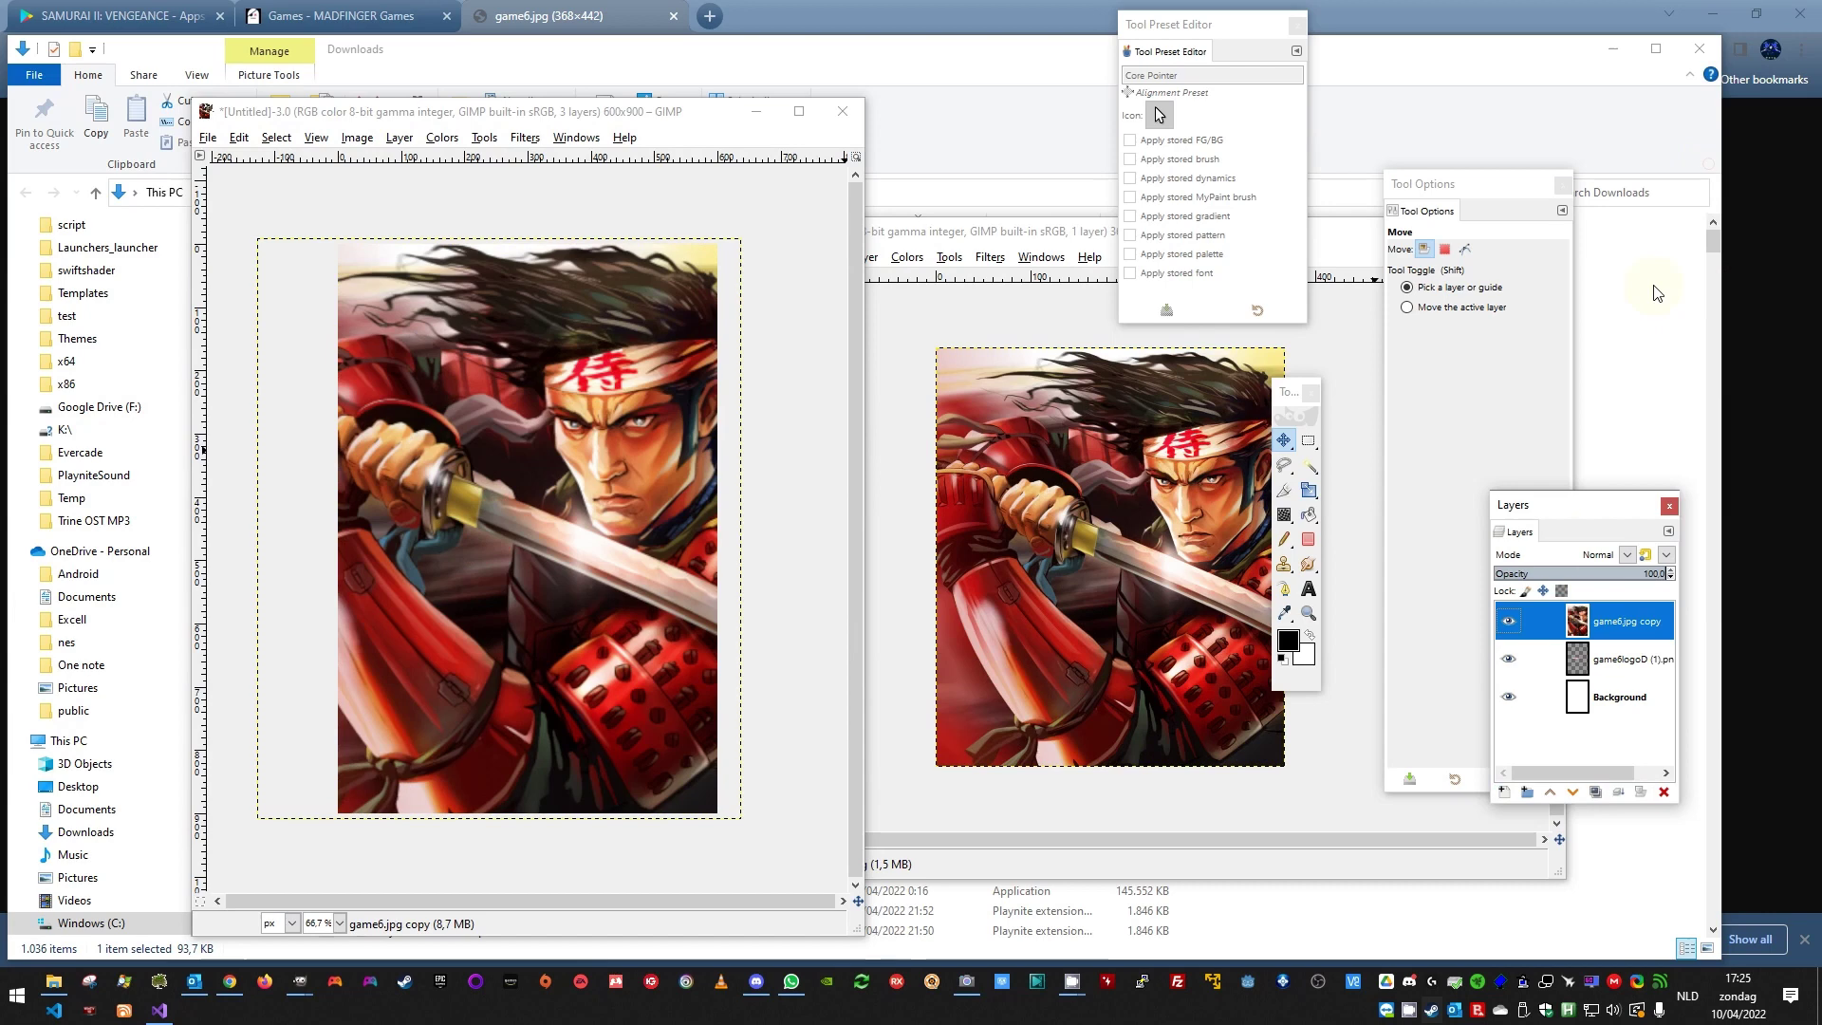
click(1603, 665)
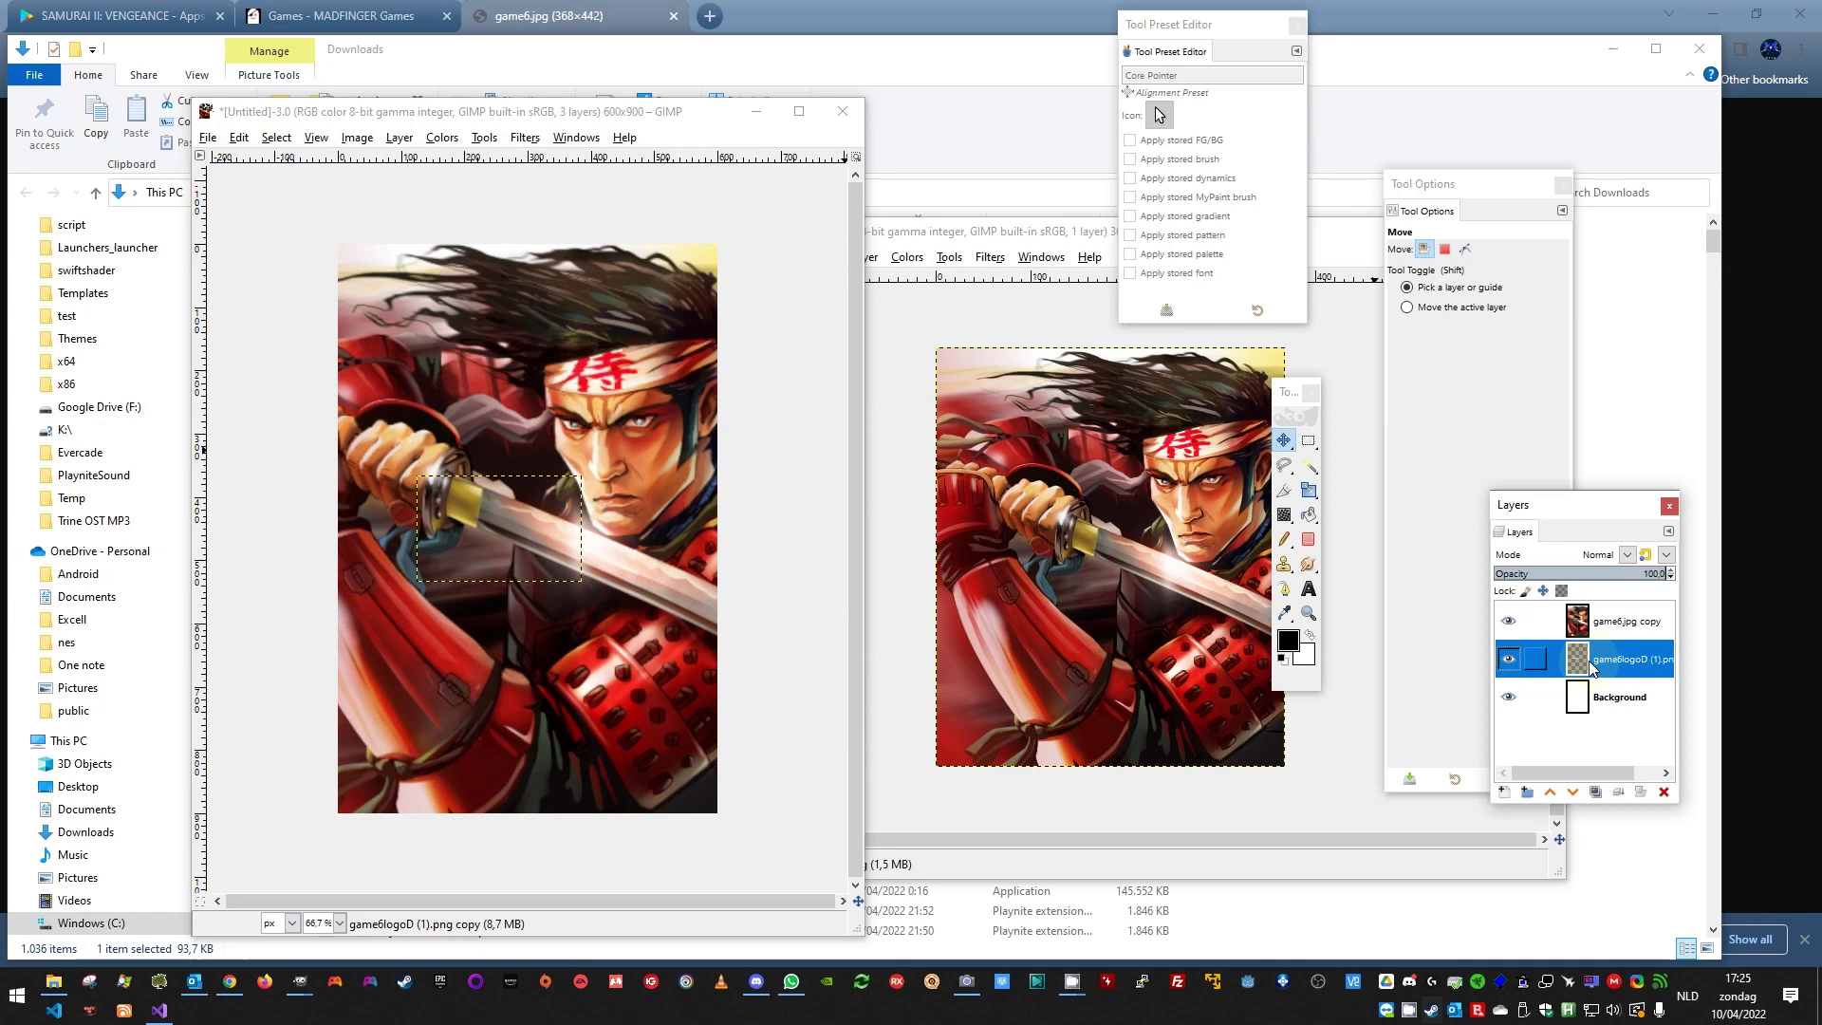
mouse_move(1594, 667)
mouse_down()
mouse_move(1631, 627)
mouse_move(1615, 617)
mouse_move(1611, 637)
mouse_up()
mouse_move(1613, 626)
mouse_down()
mouse_move(1604, 688)
mouse_move(1608, 637)
mouse_up()
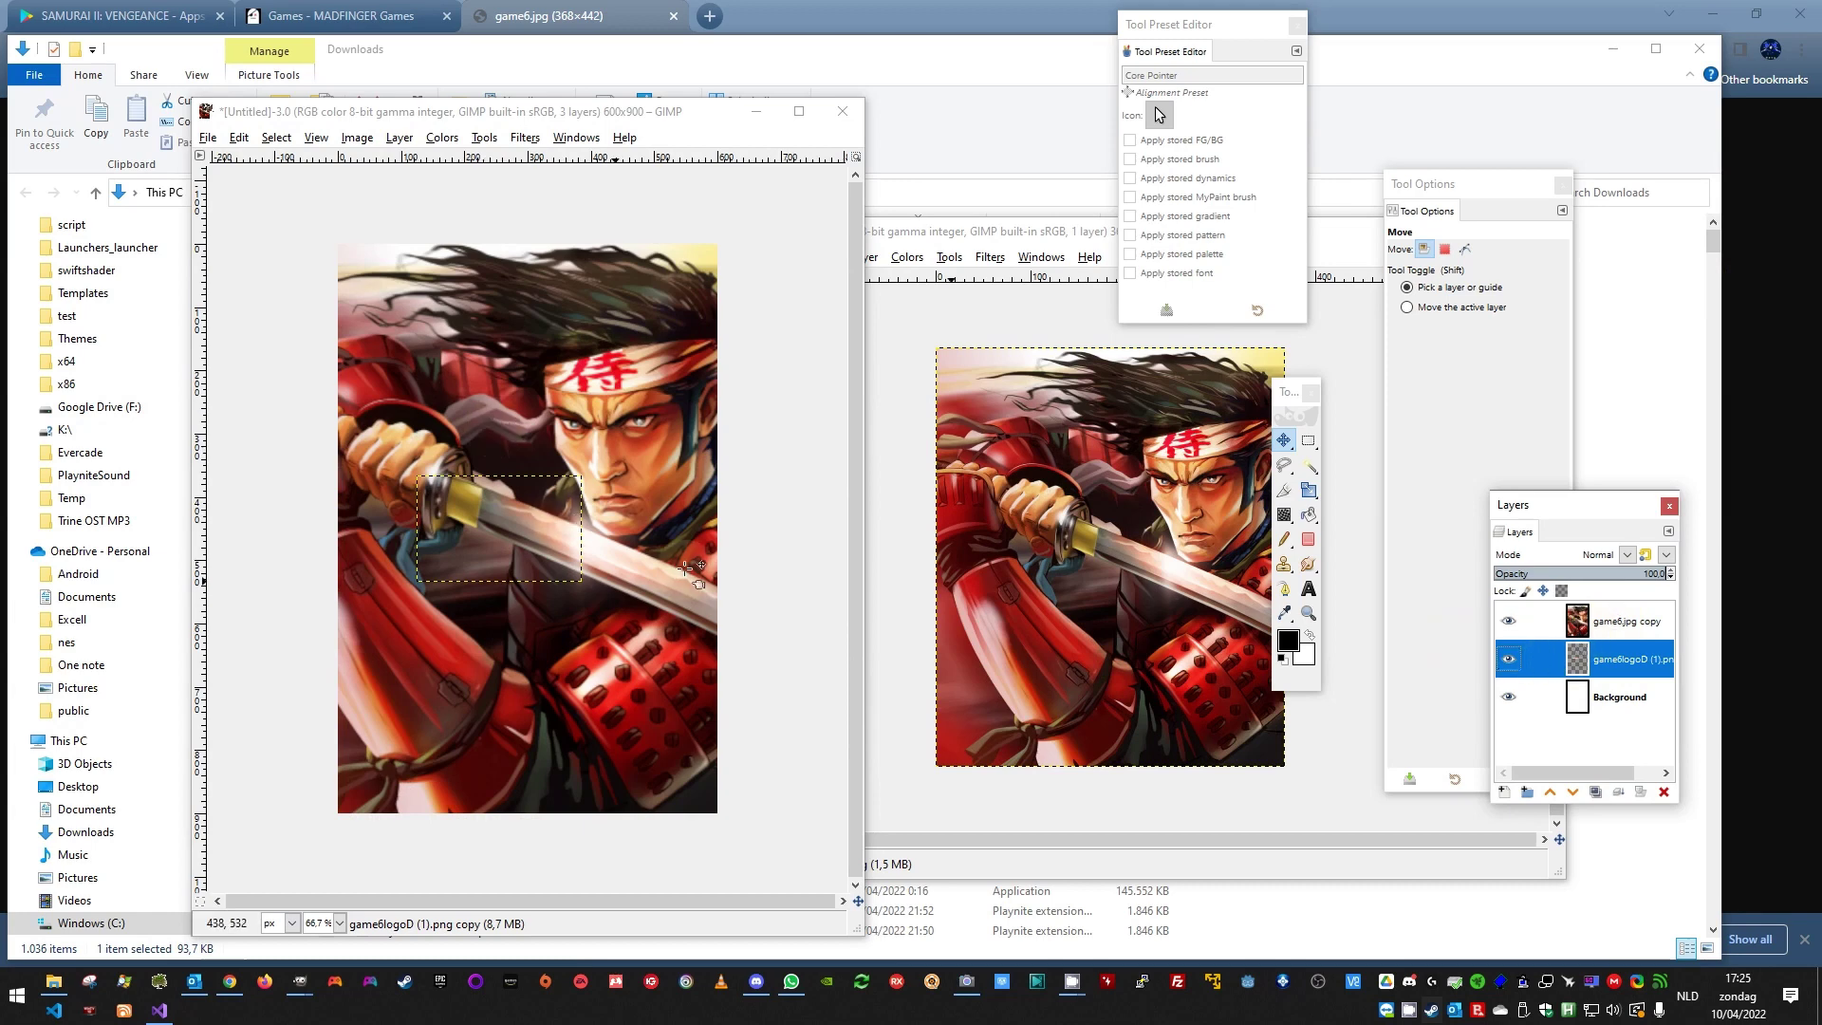
drag(1648, 659, 1606, 658)
right_click(1606, 658)
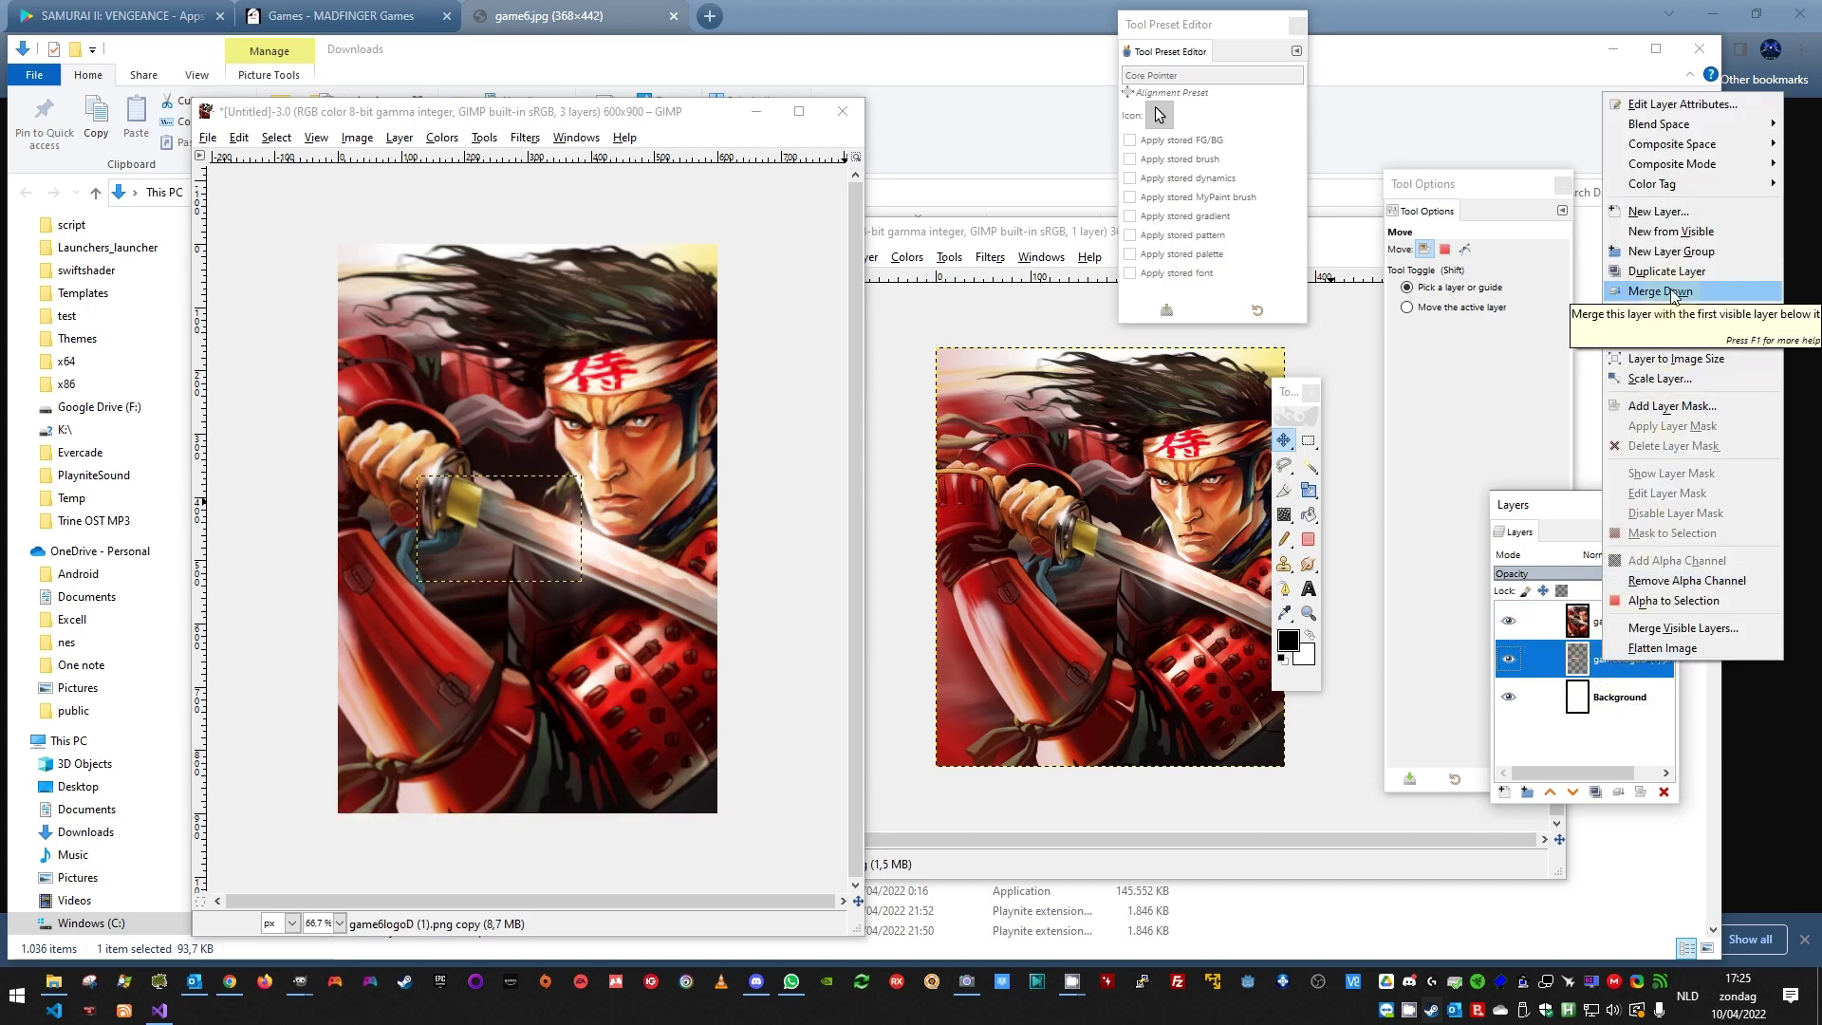
Step: Merge the duplicated artwork layer down and widen the Layers list so names read fully
click(1581, 618)
right_click(1583, 610)
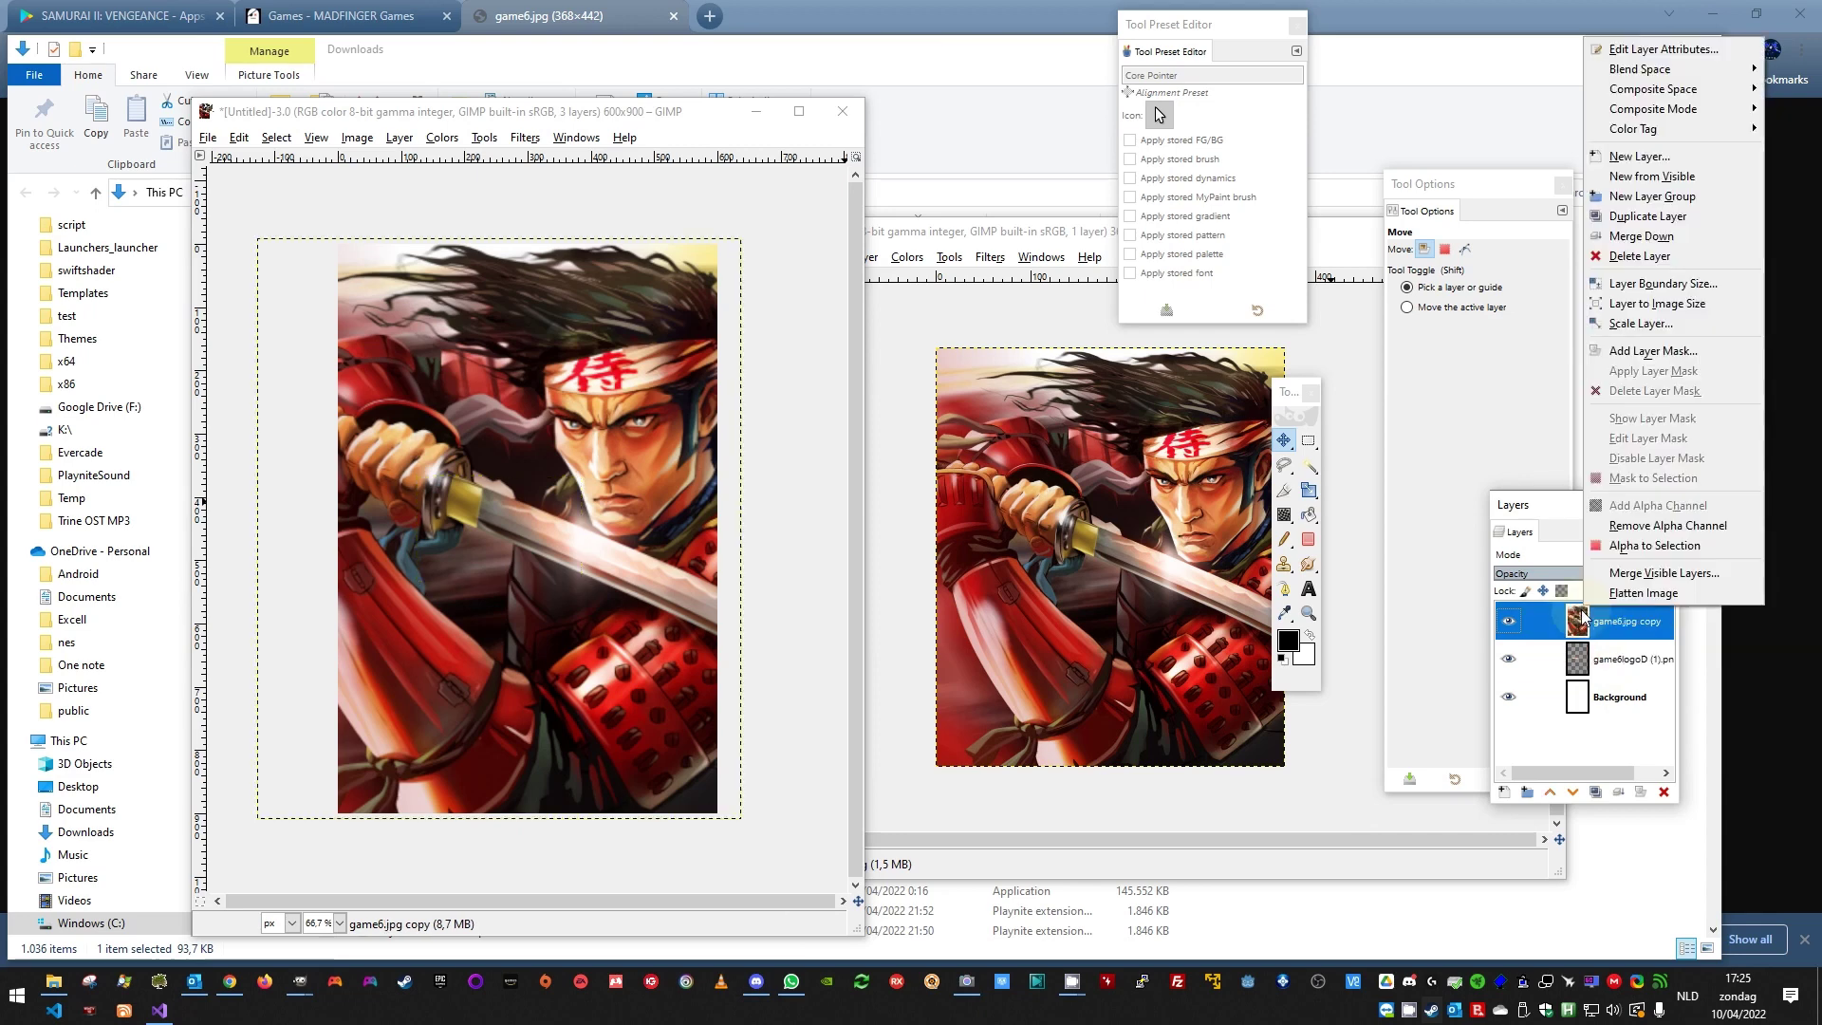
click(1656, 236)
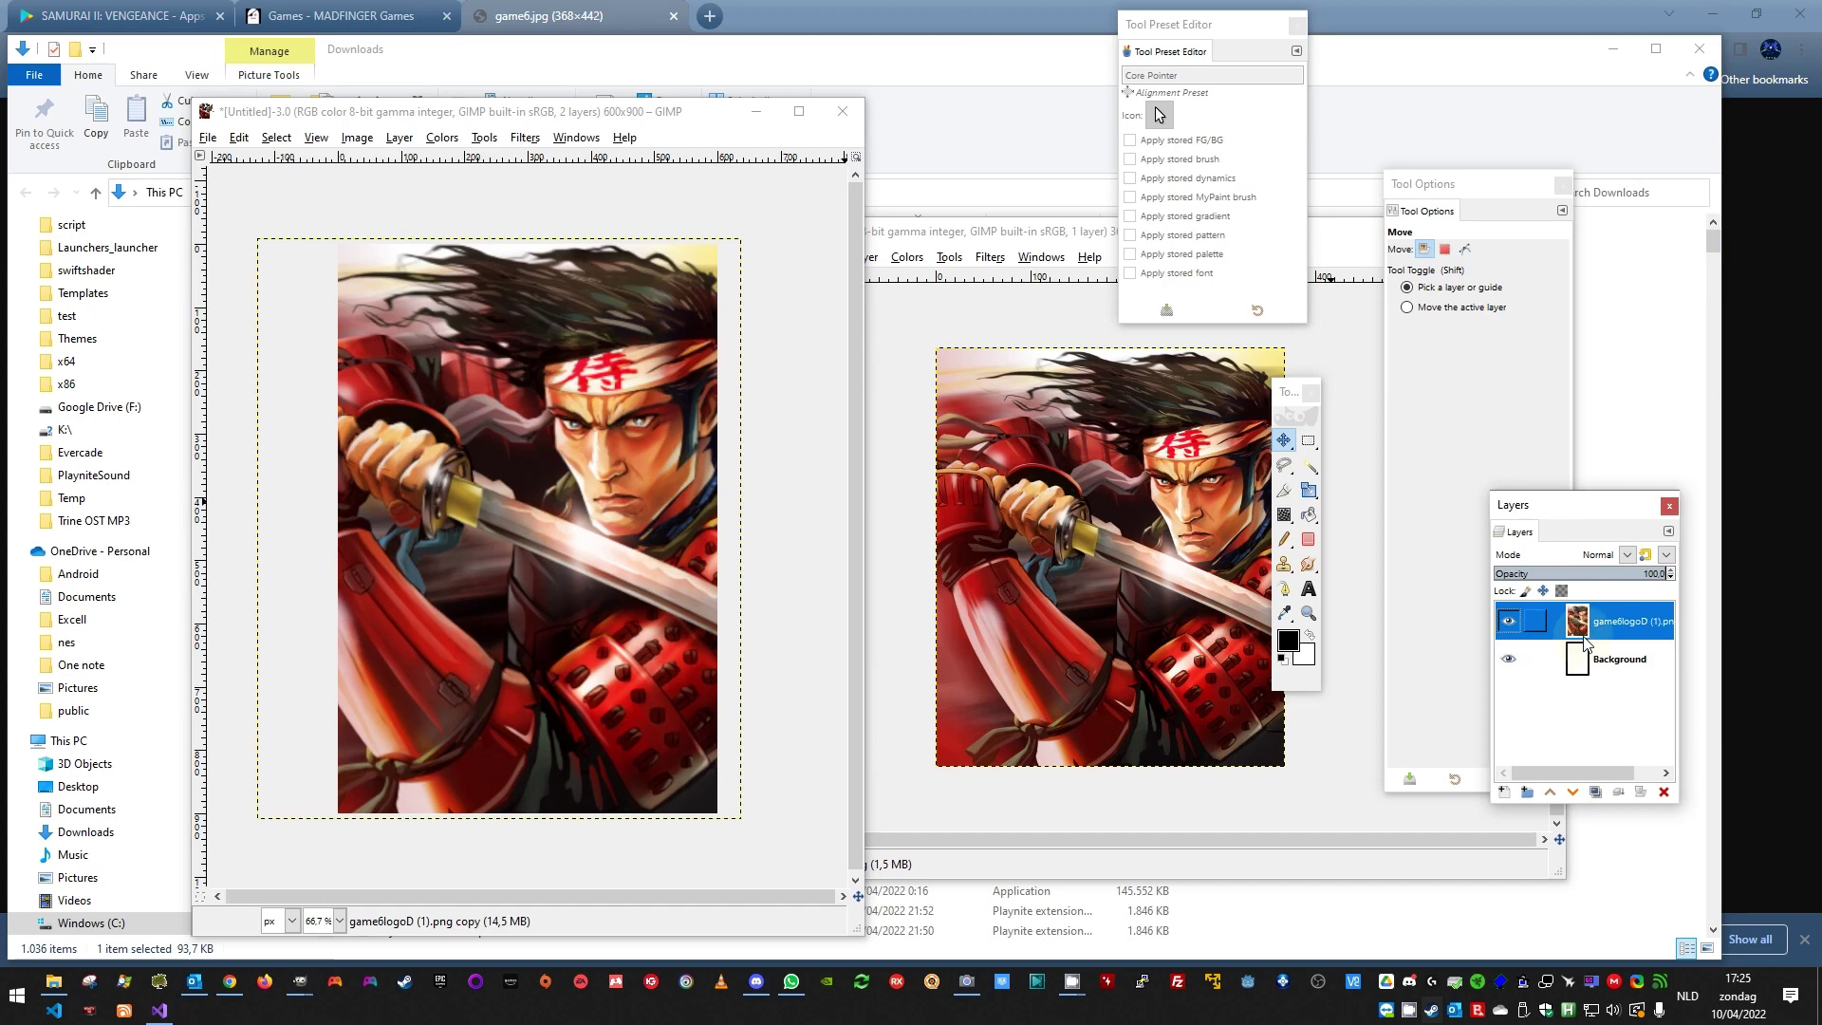
drag(1518, 504, 1454, 462)
drag(1618, 590, 1699, 589)
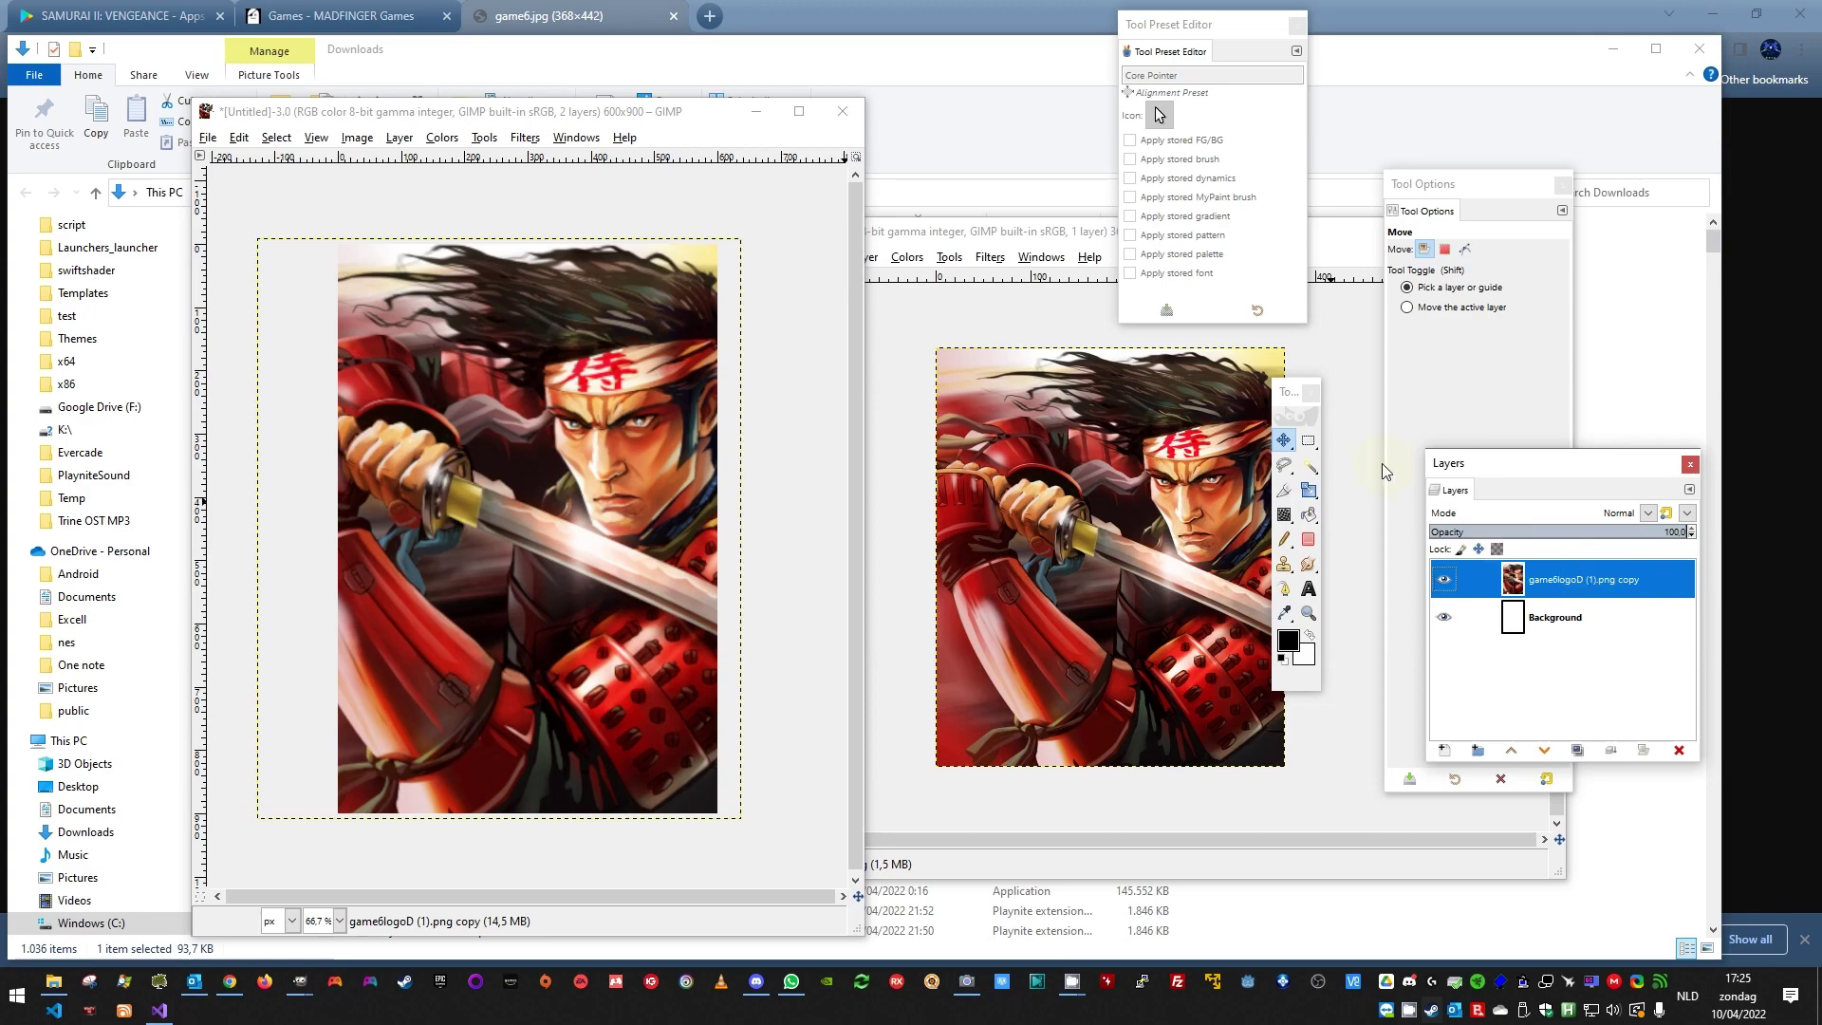
Step: Paste the copied logo as a new top layer over the cover artwork
drag(269, 111, 337, 105)
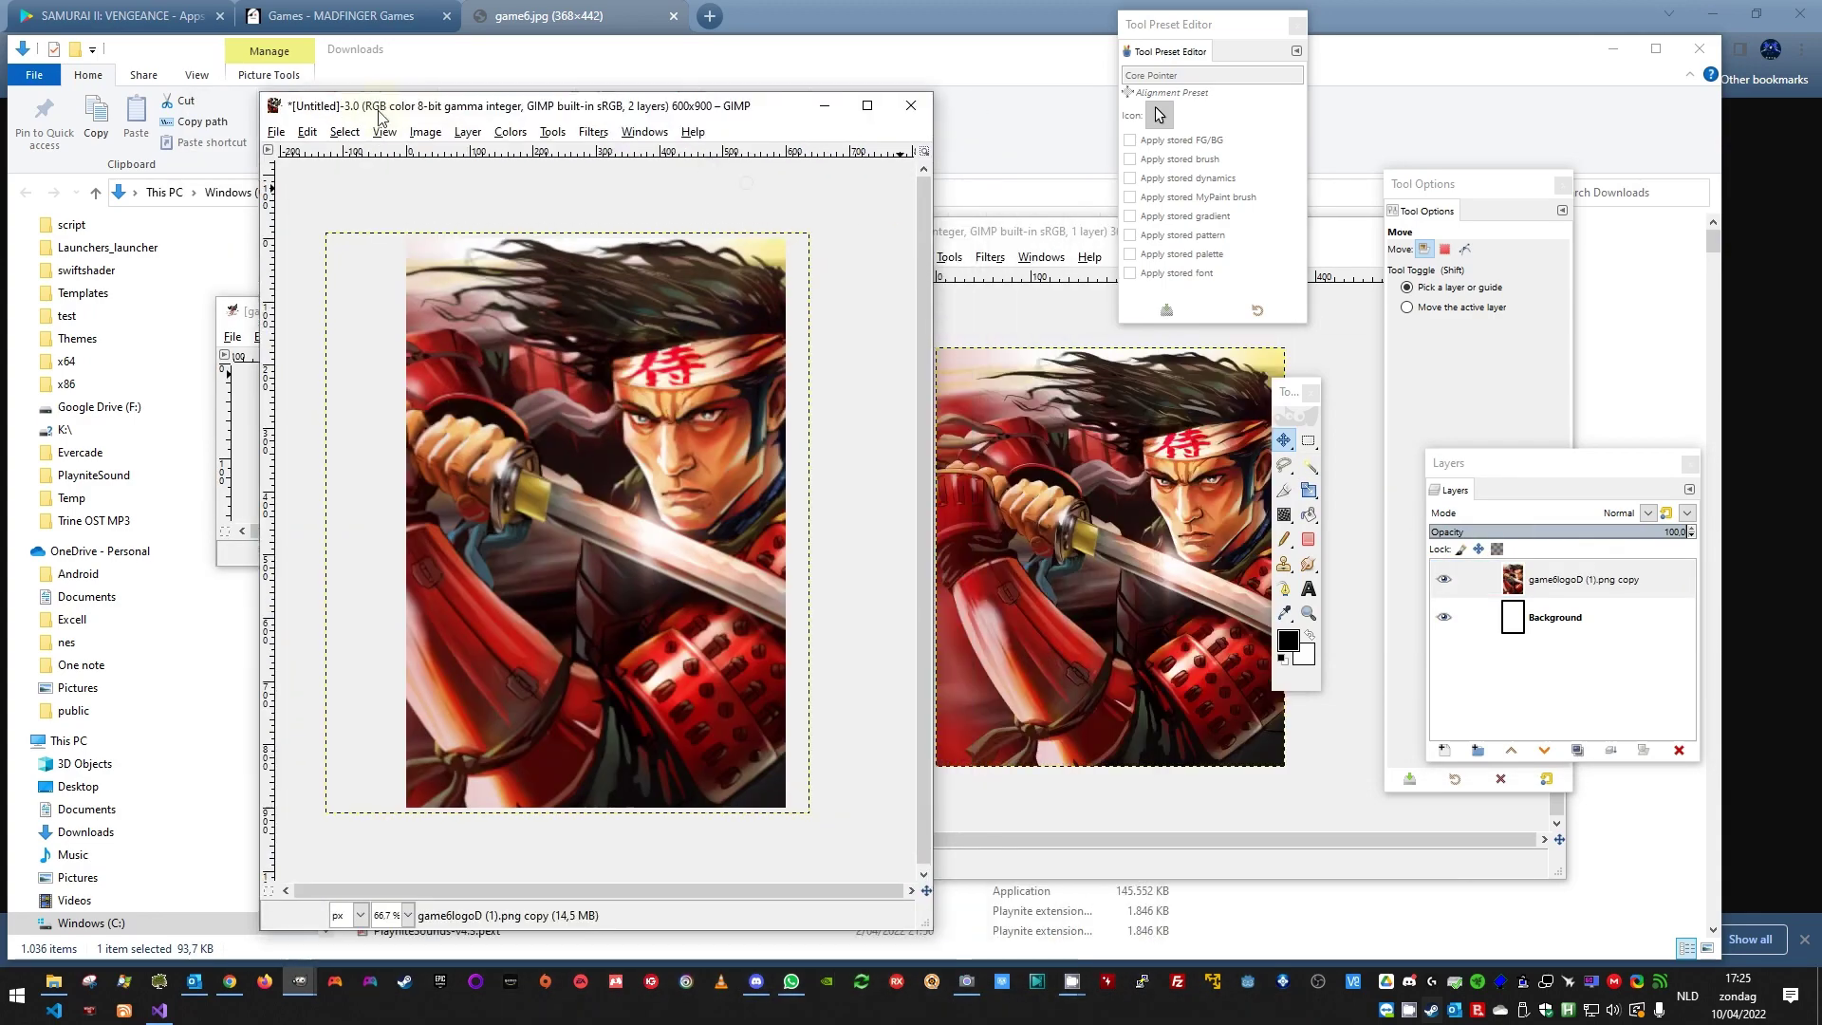
click(304, 133)
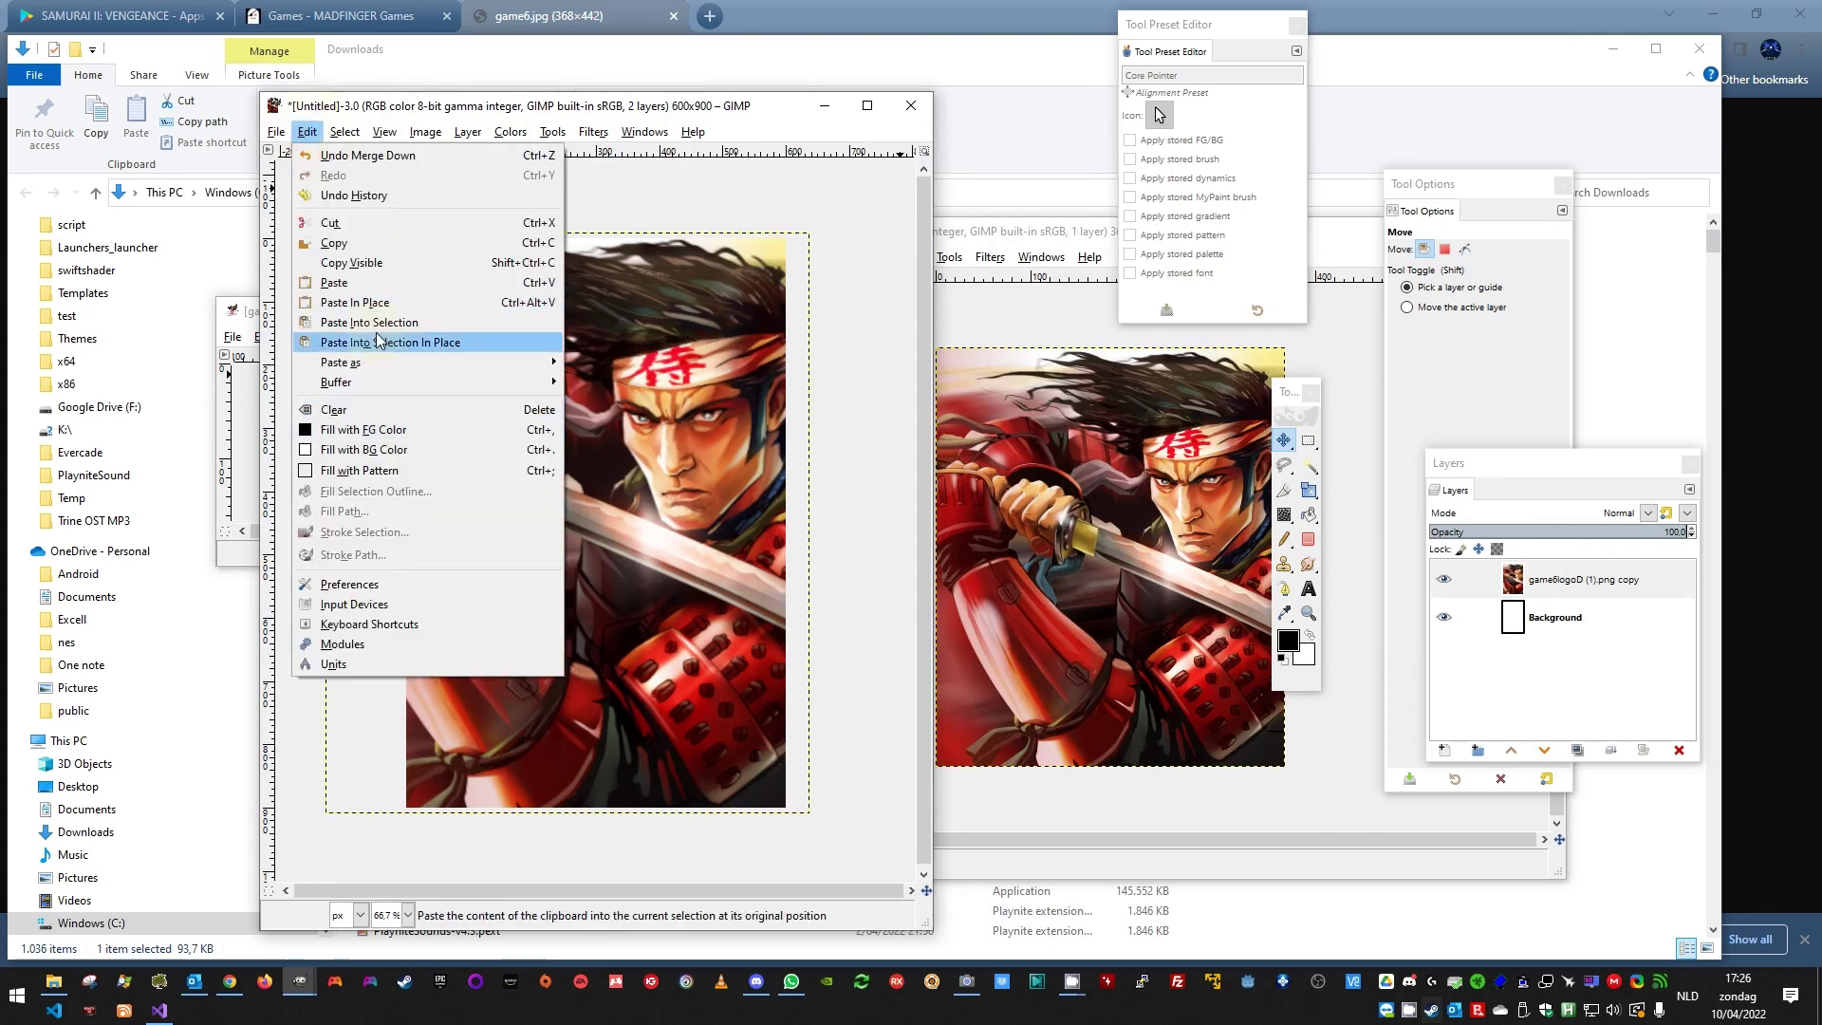
mouse_move(367, 360)
click(615, 363)
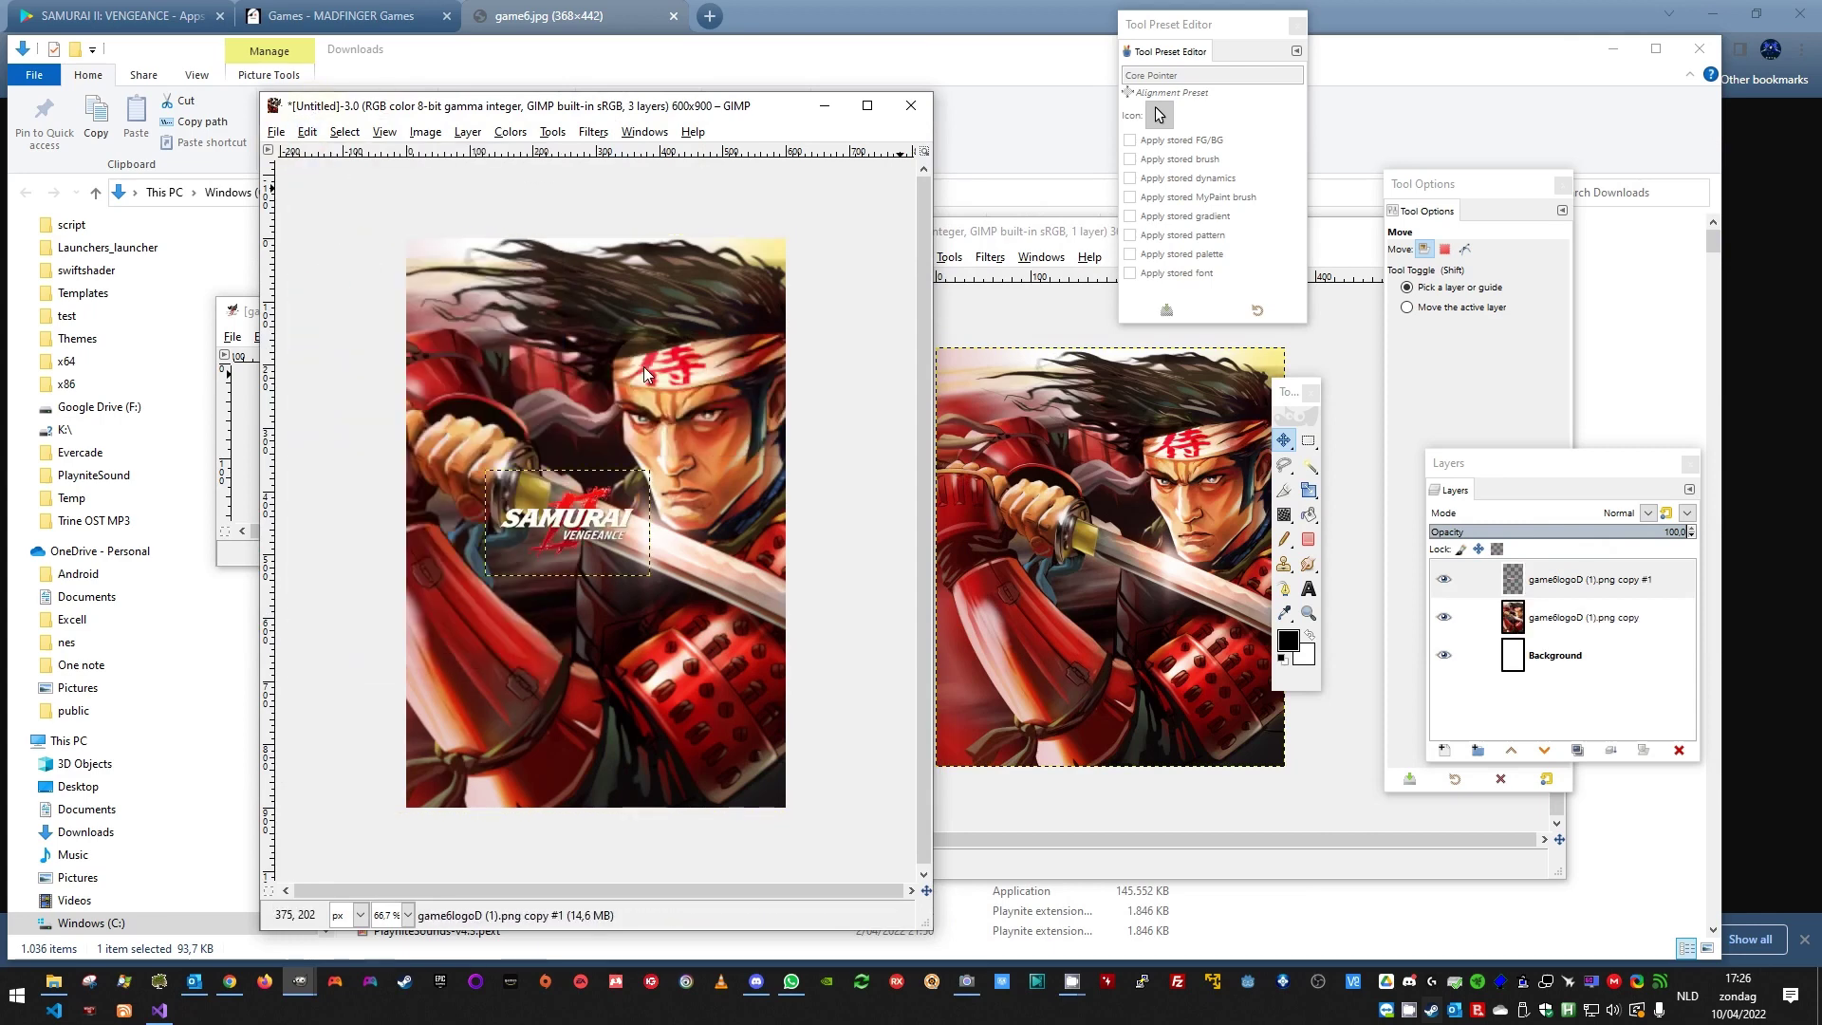
click(1471, 579)
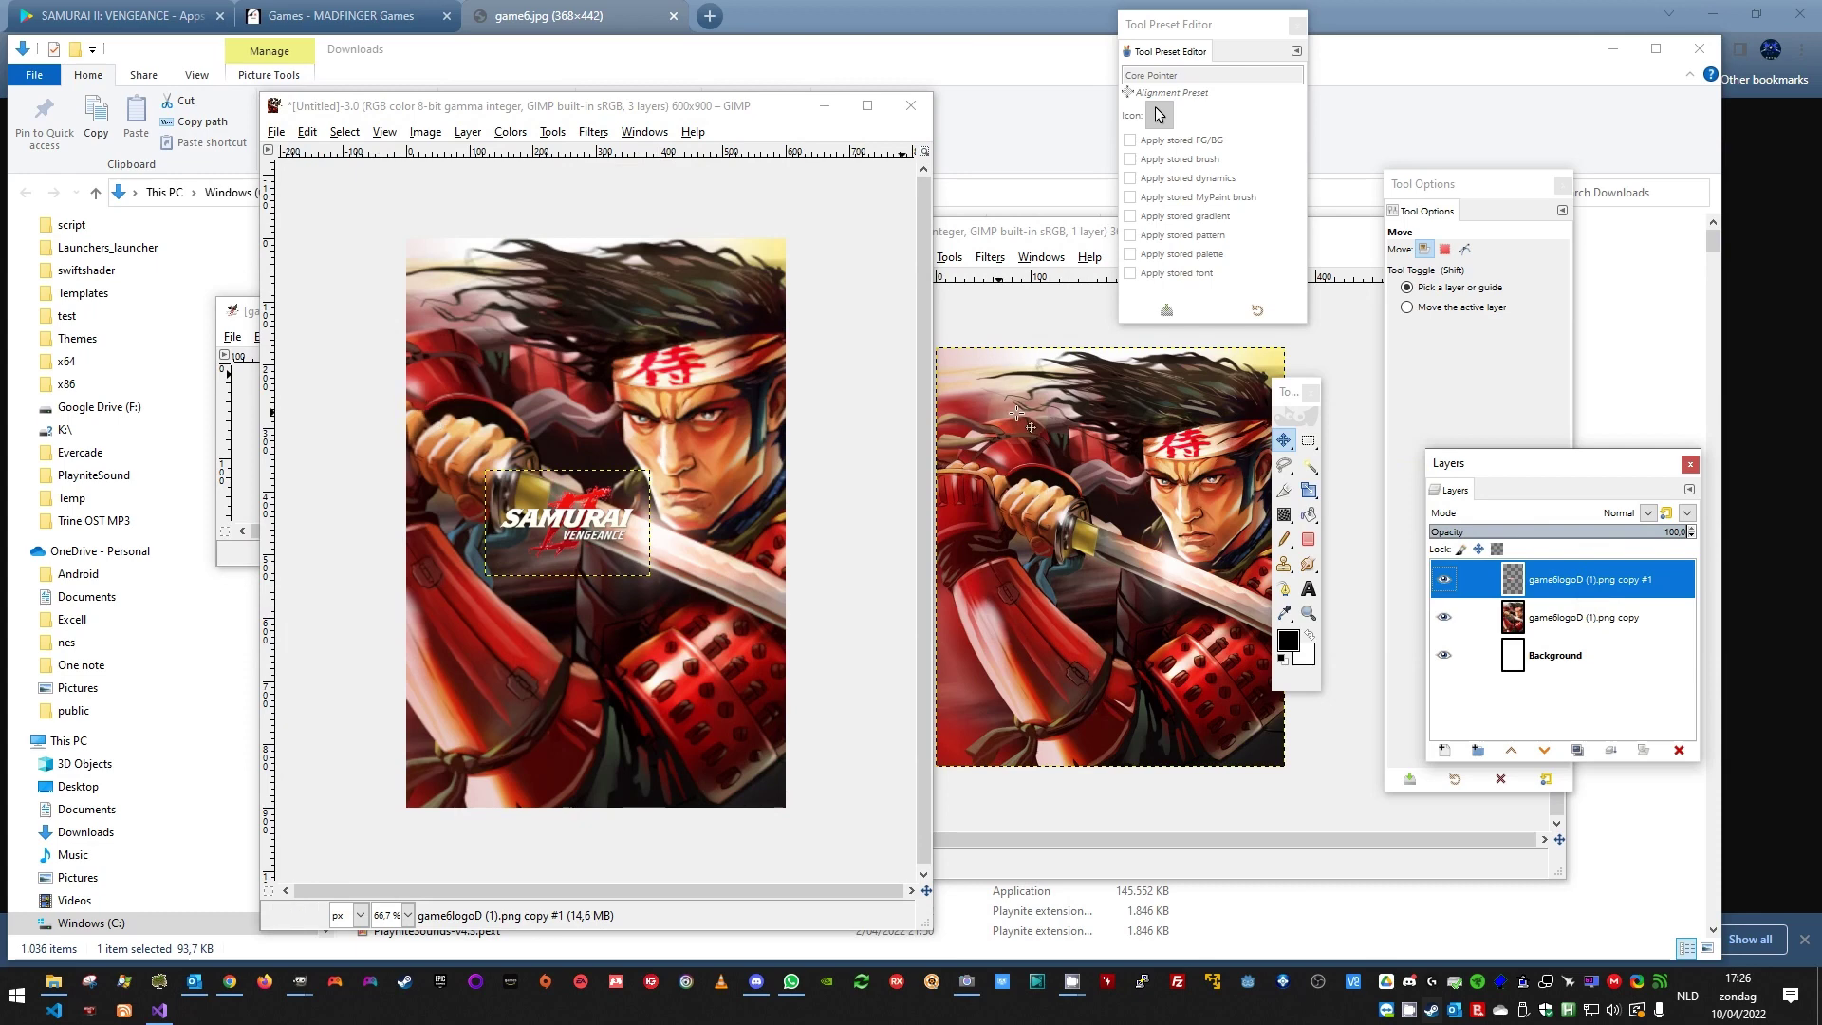
click(587, 523)
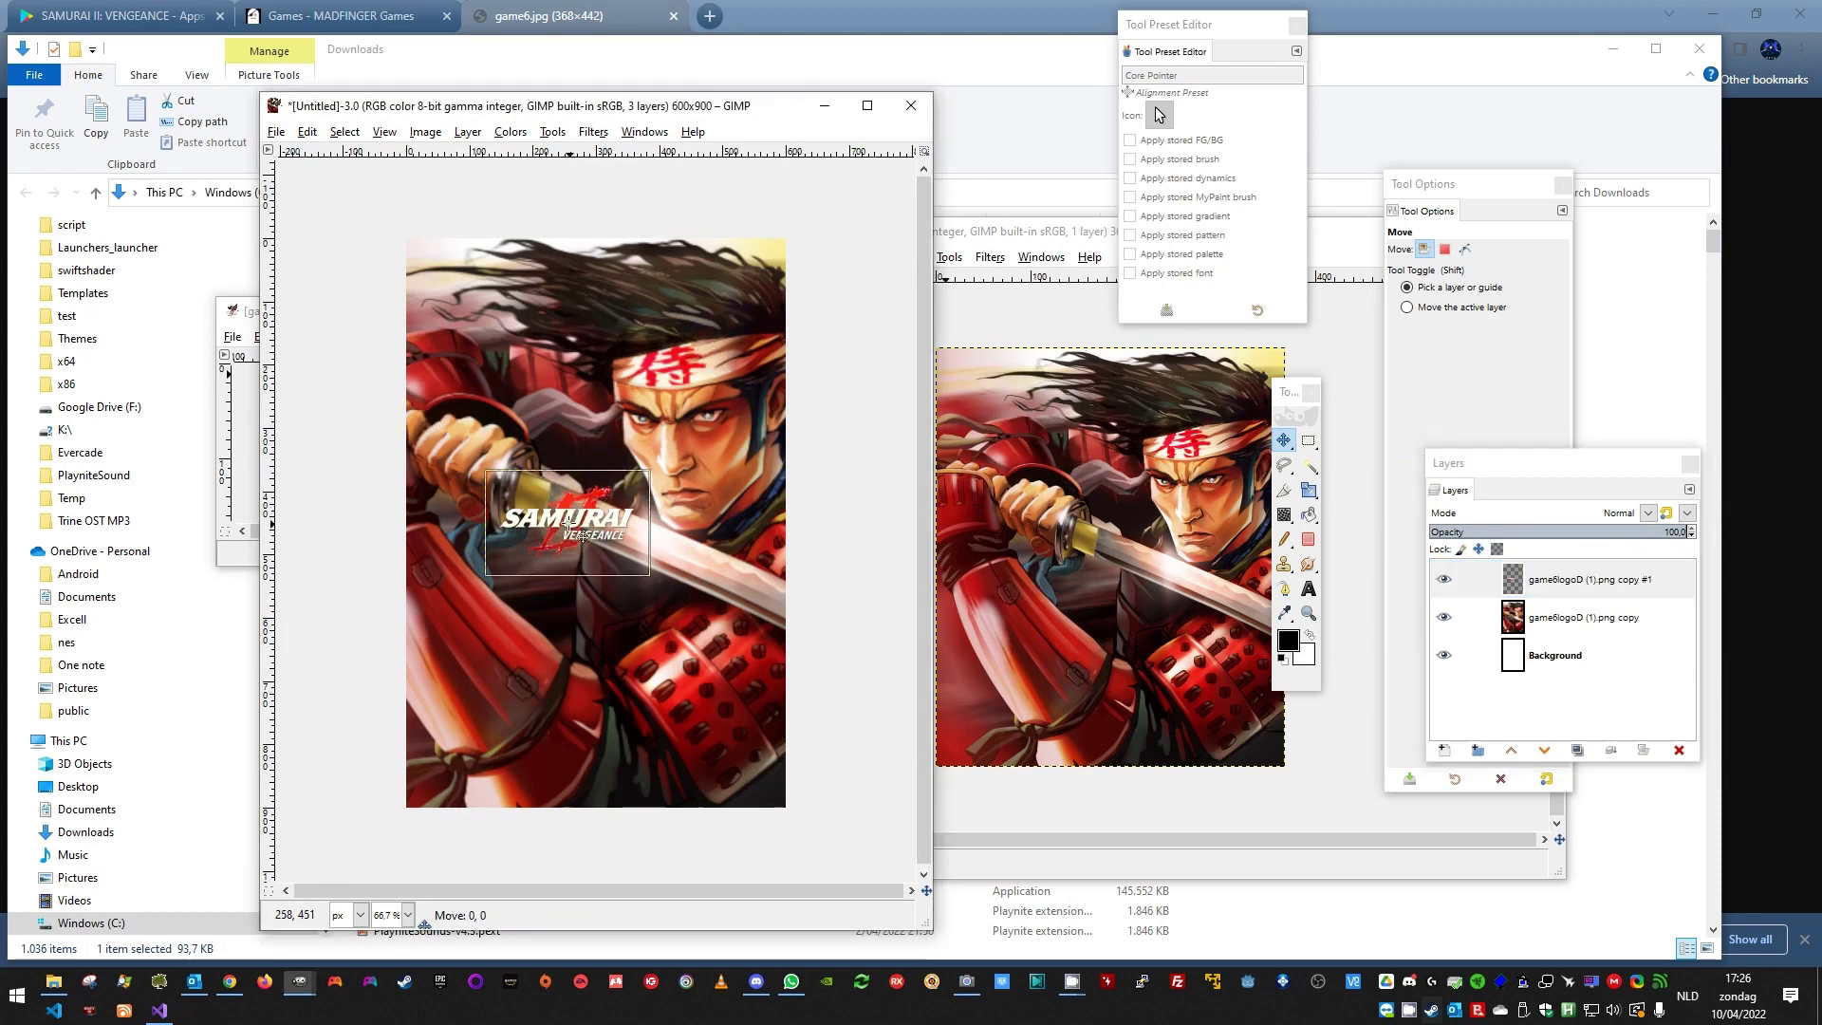
Step: Scale the logo layer to 667×431 pixels, positioned low on the cover
click(1310, 490)
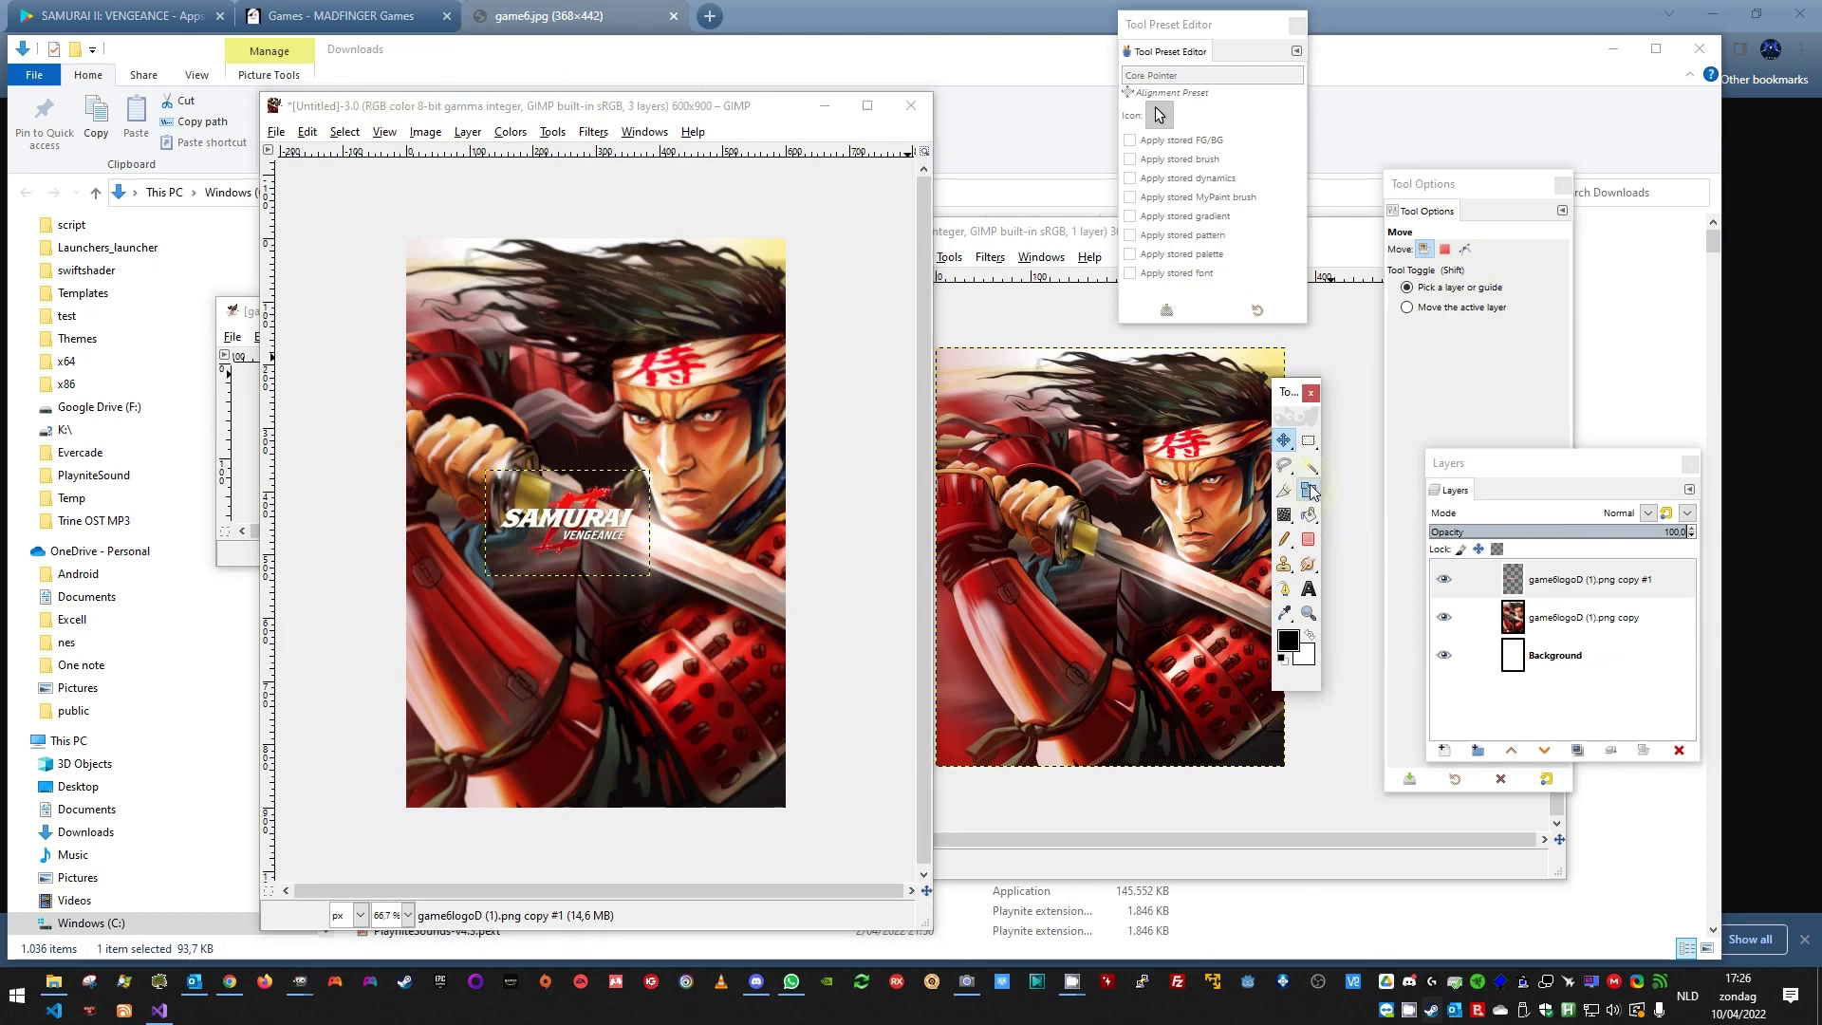
click(568, 528)
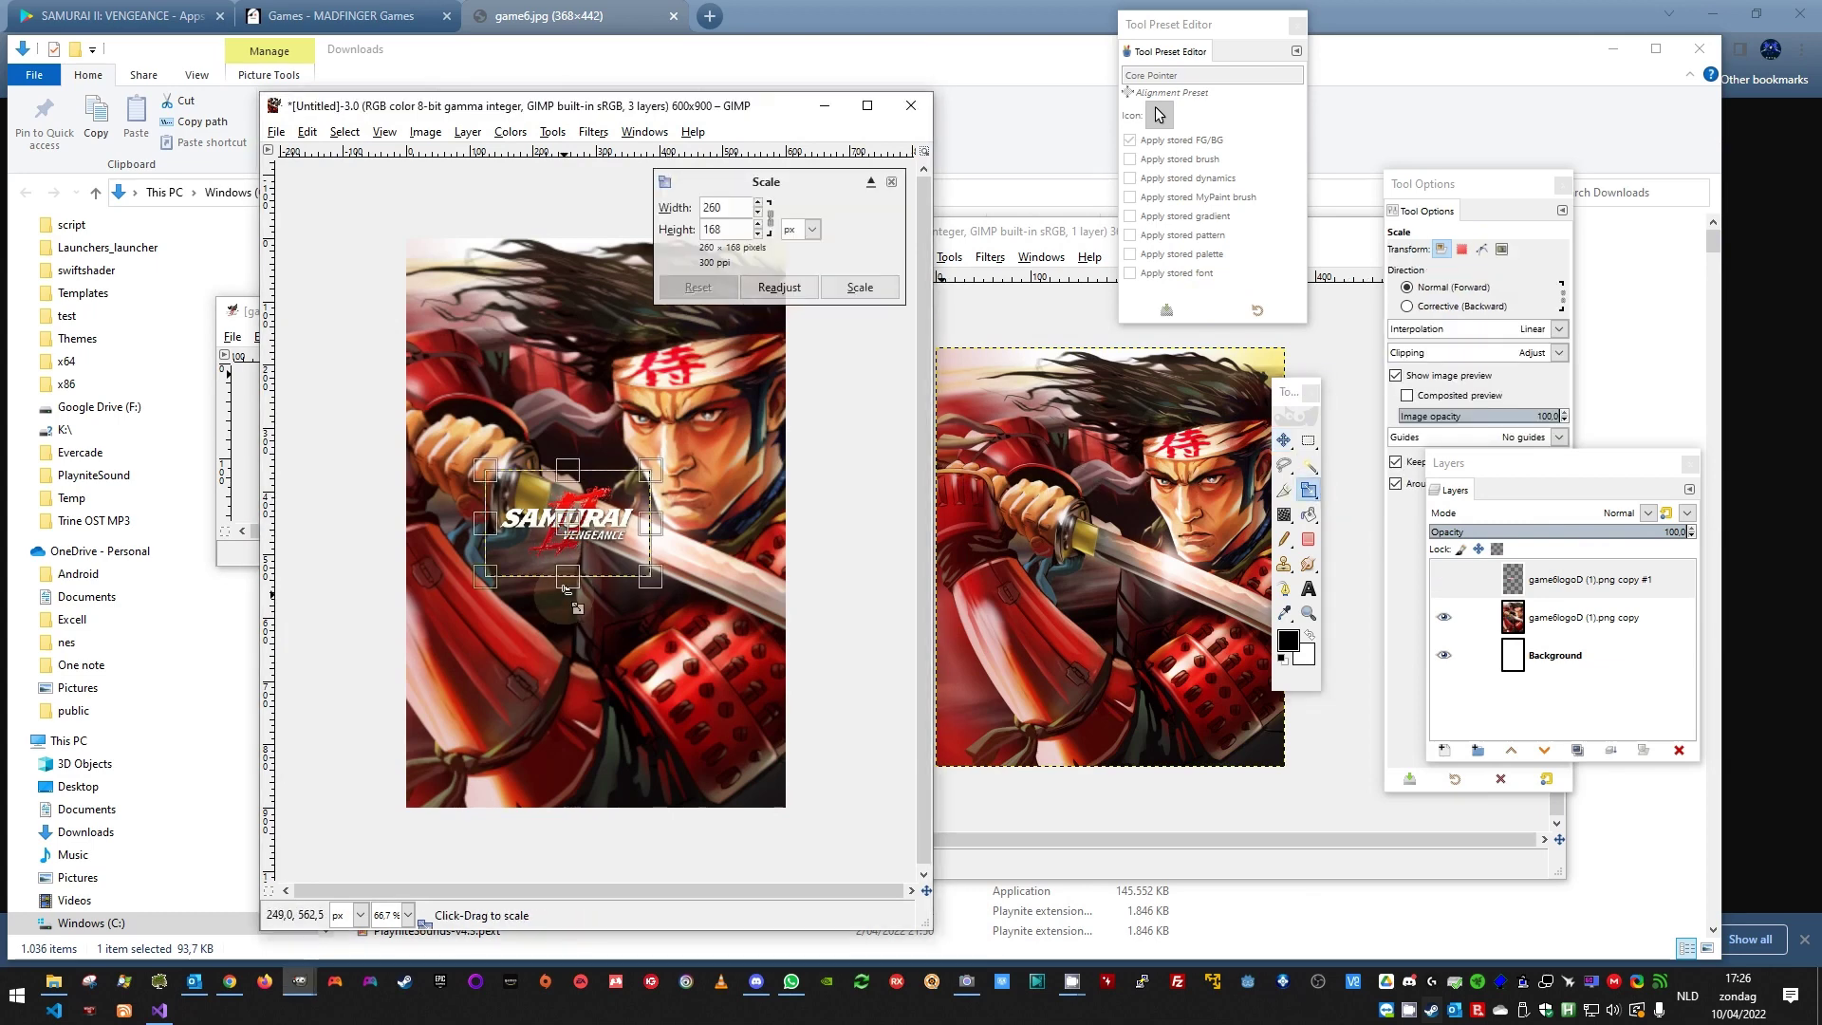
drag(678, 598, 696, 611)
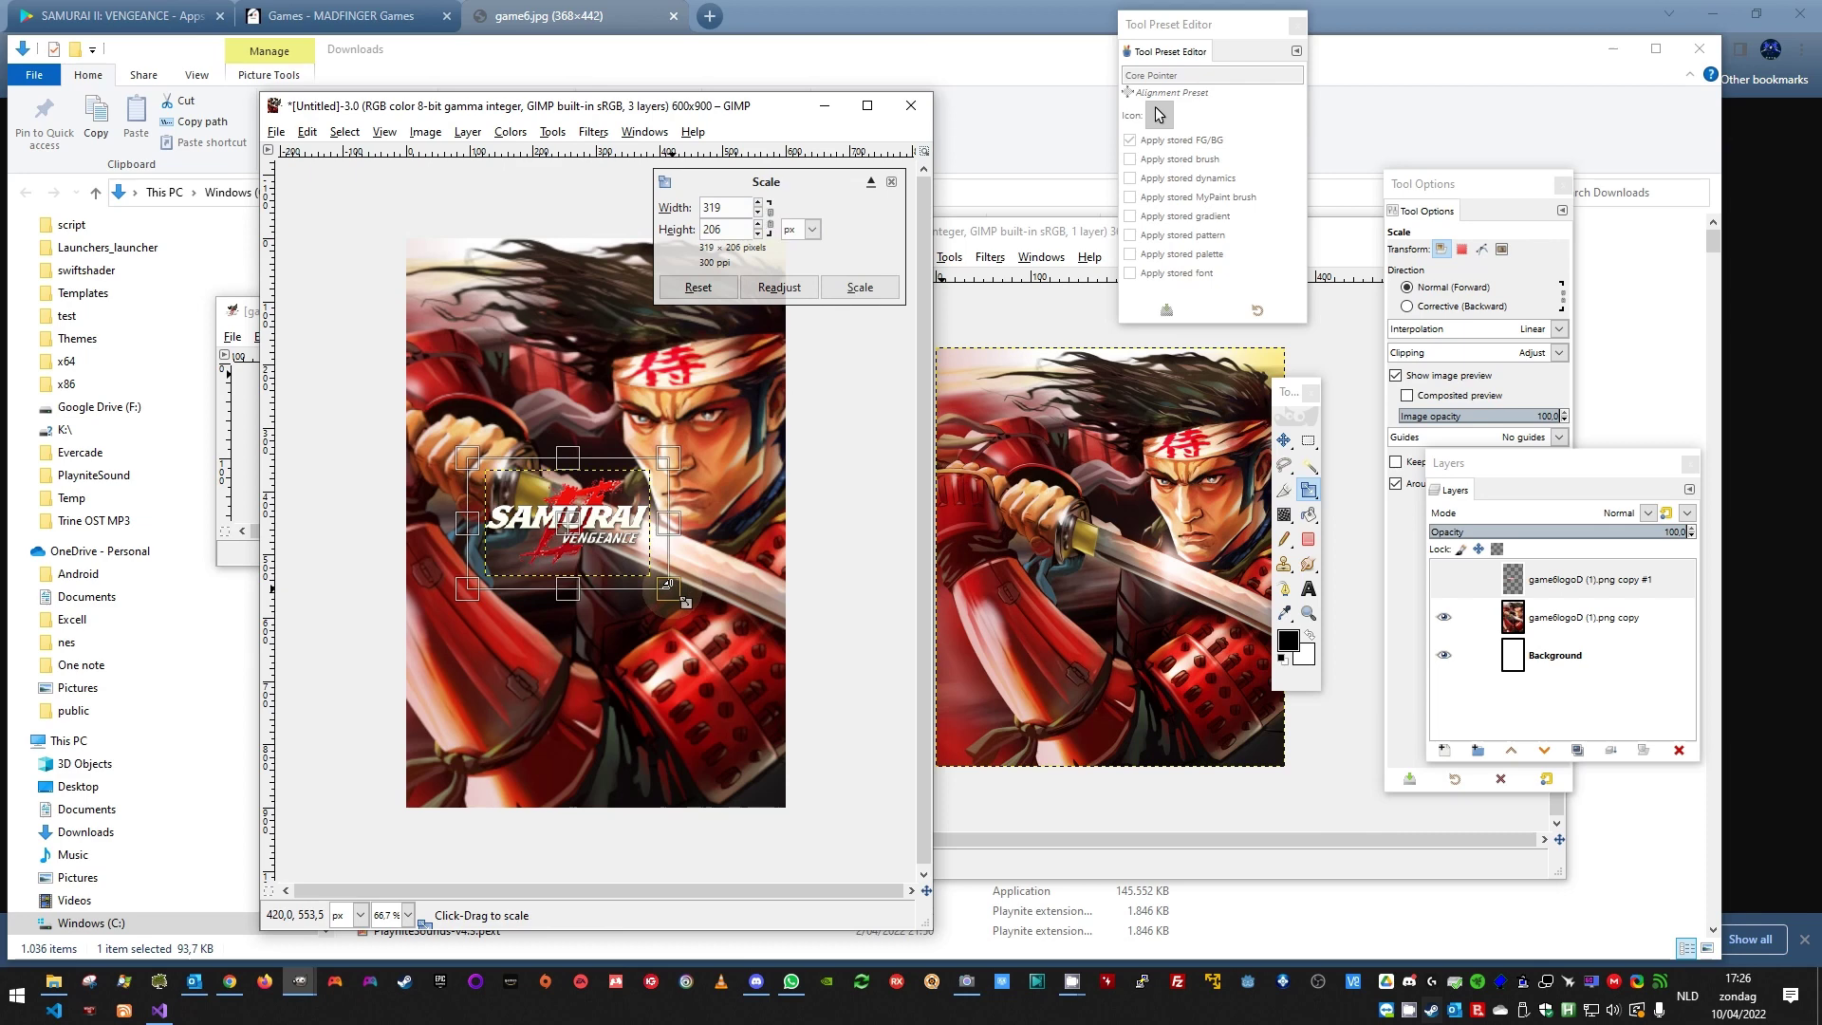
drag(668, 588, 645, 773)
click(698, 286)
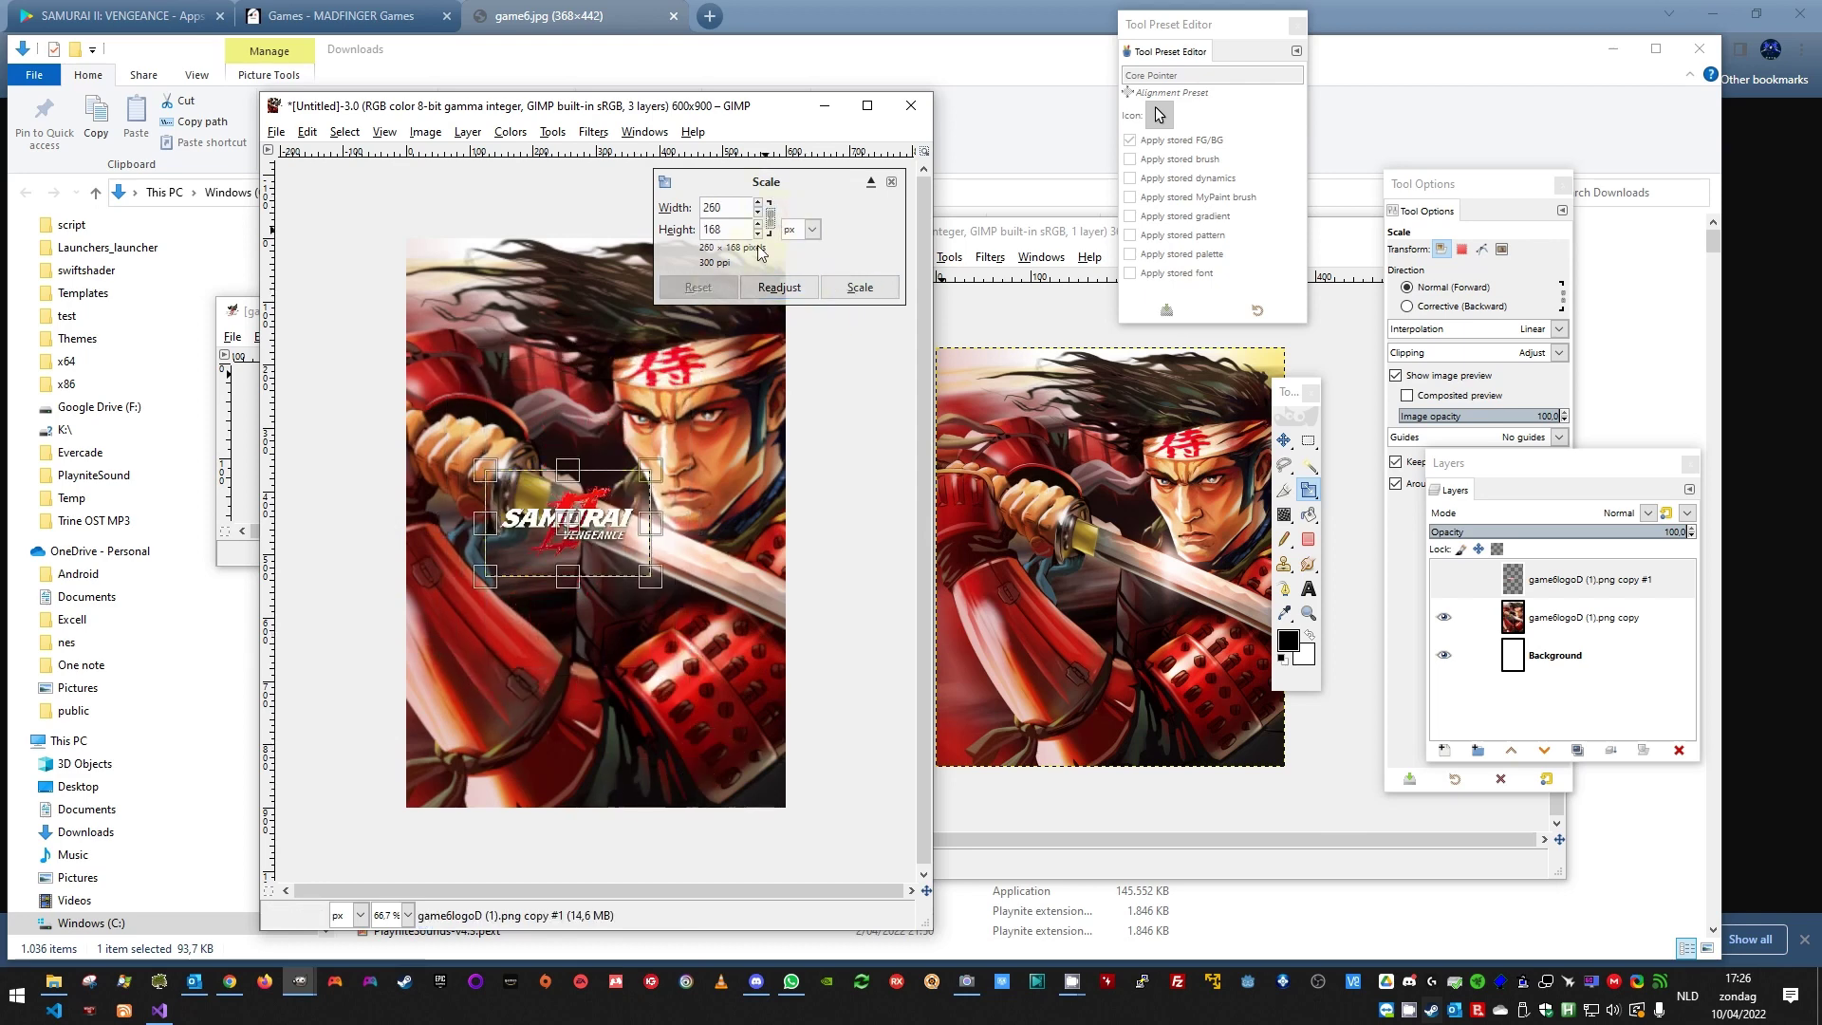
drag(560, 585, 567, 661)
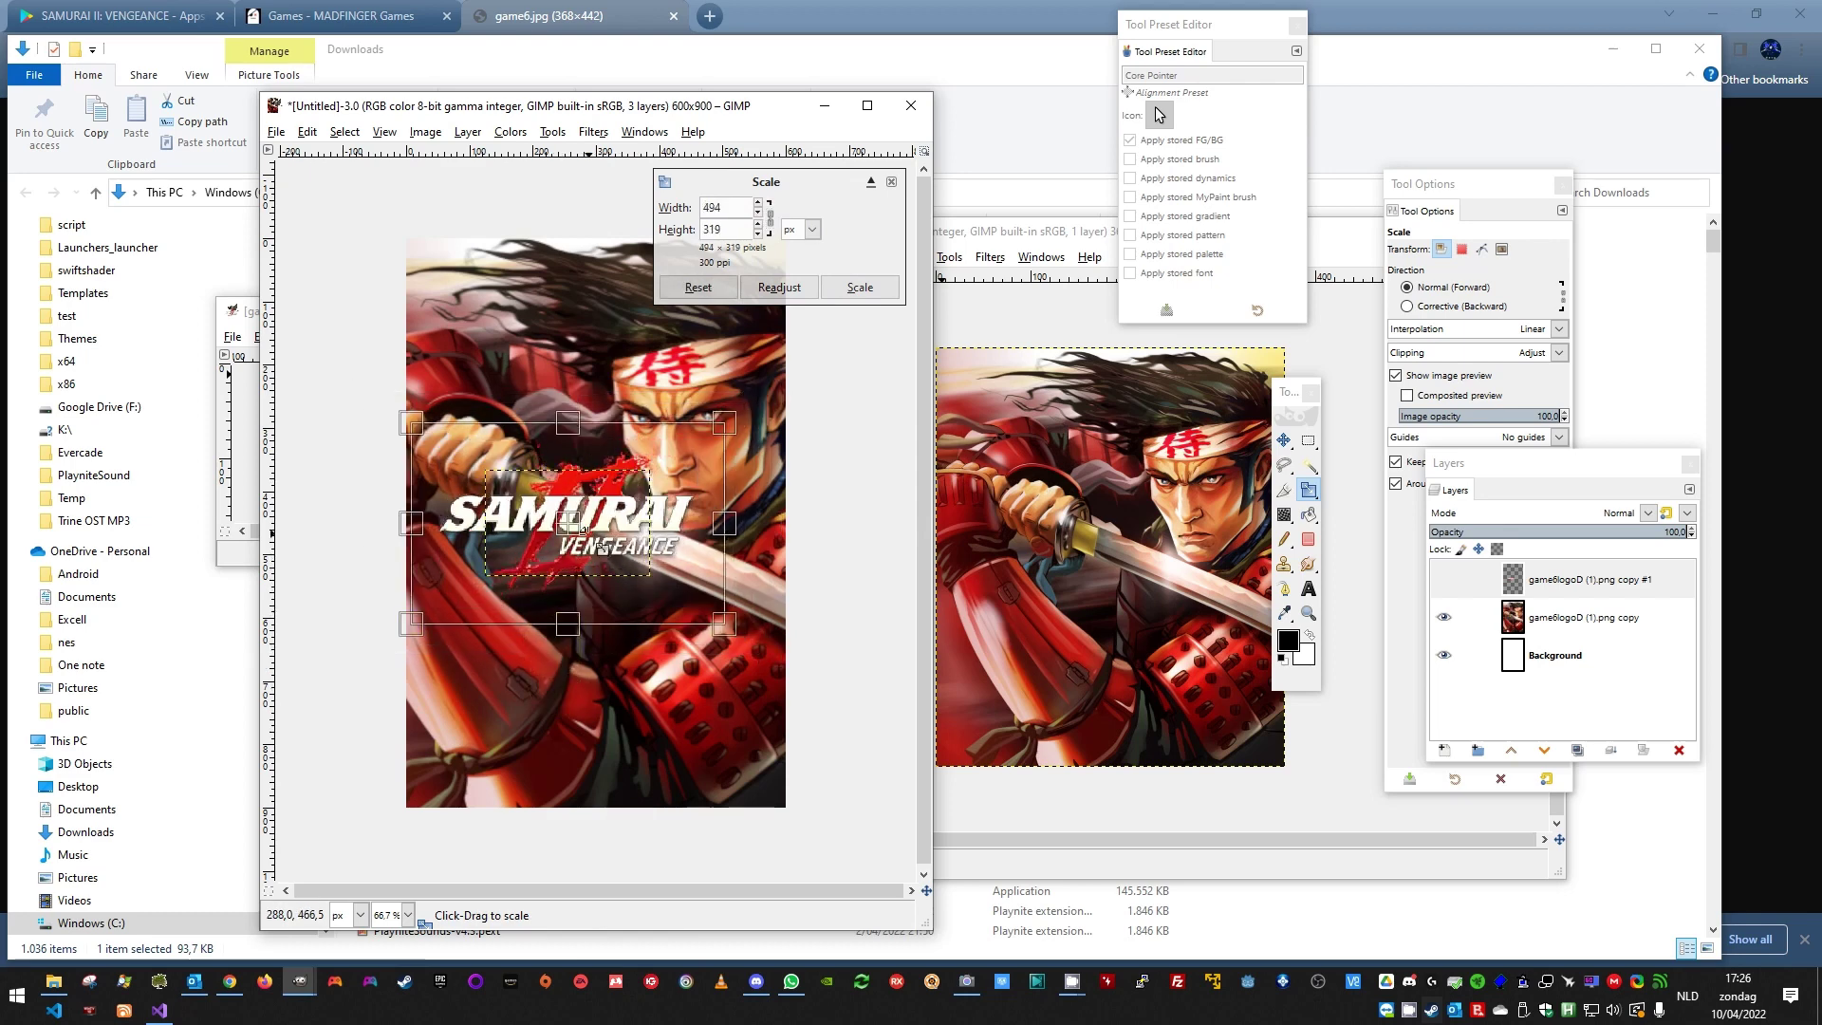
drag(584, 534, 603, 689)
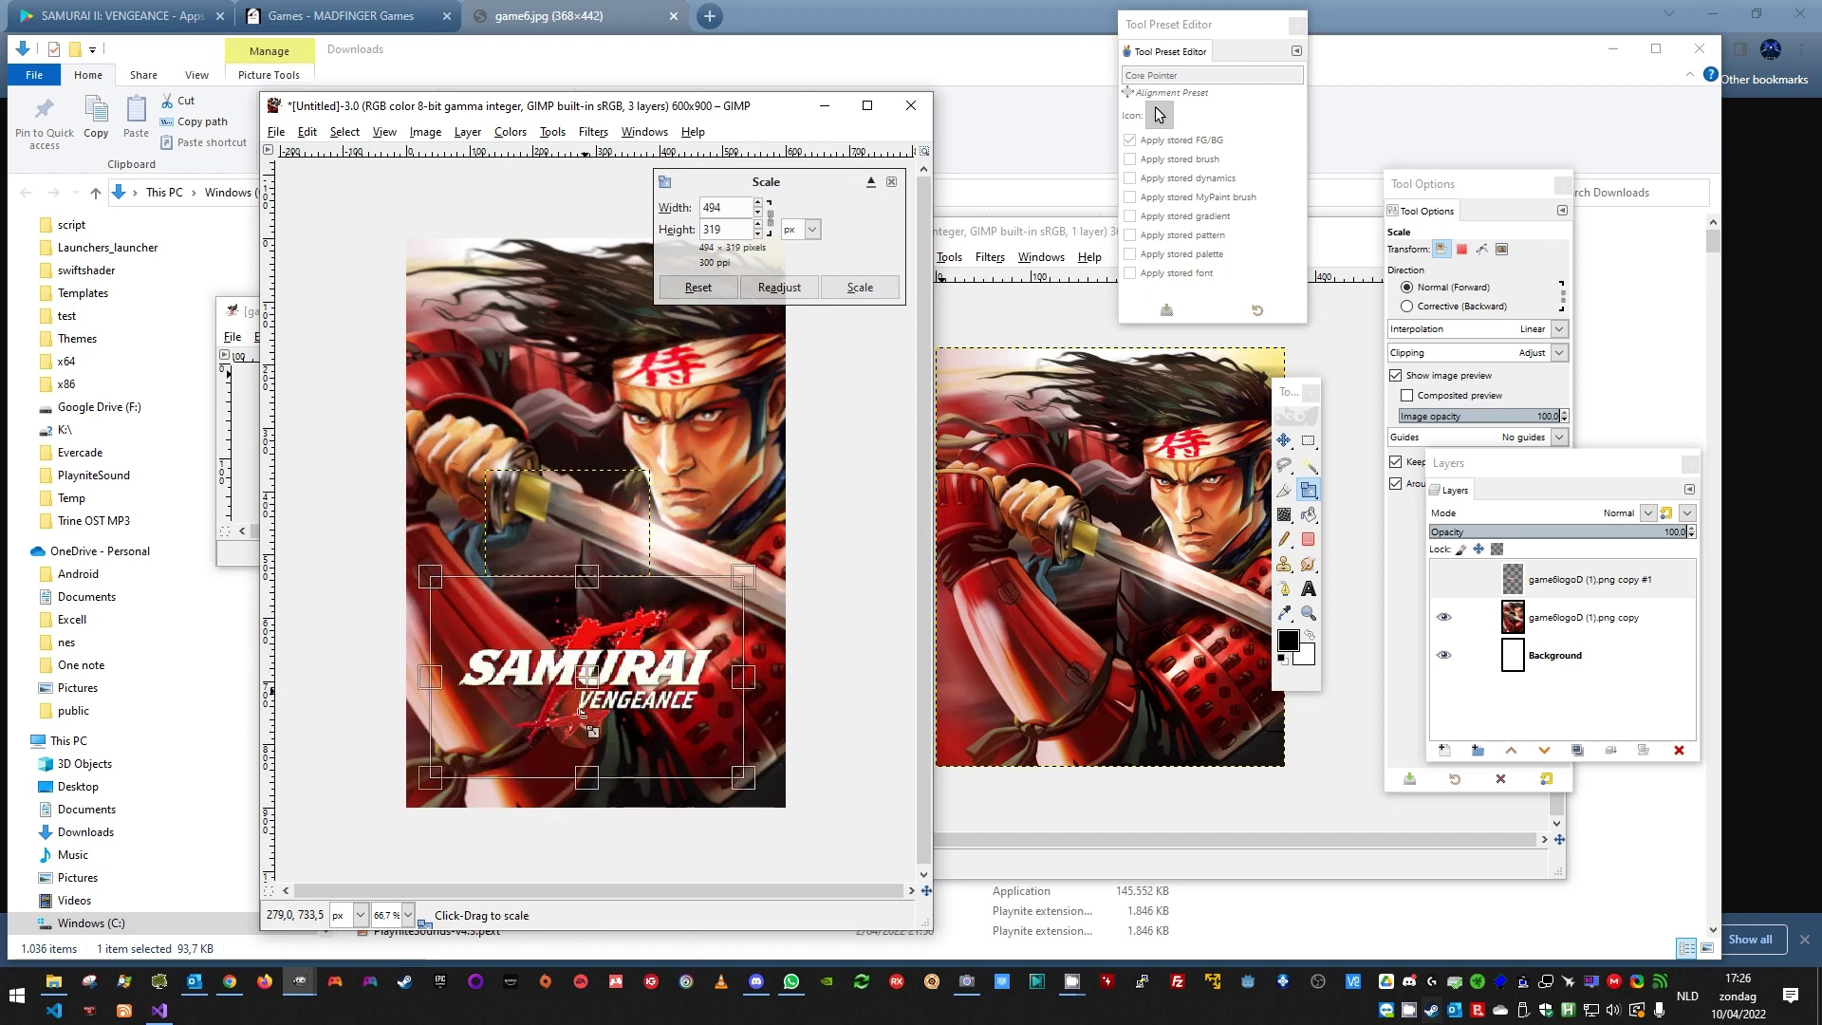
drag(578, 777, 589, 818)
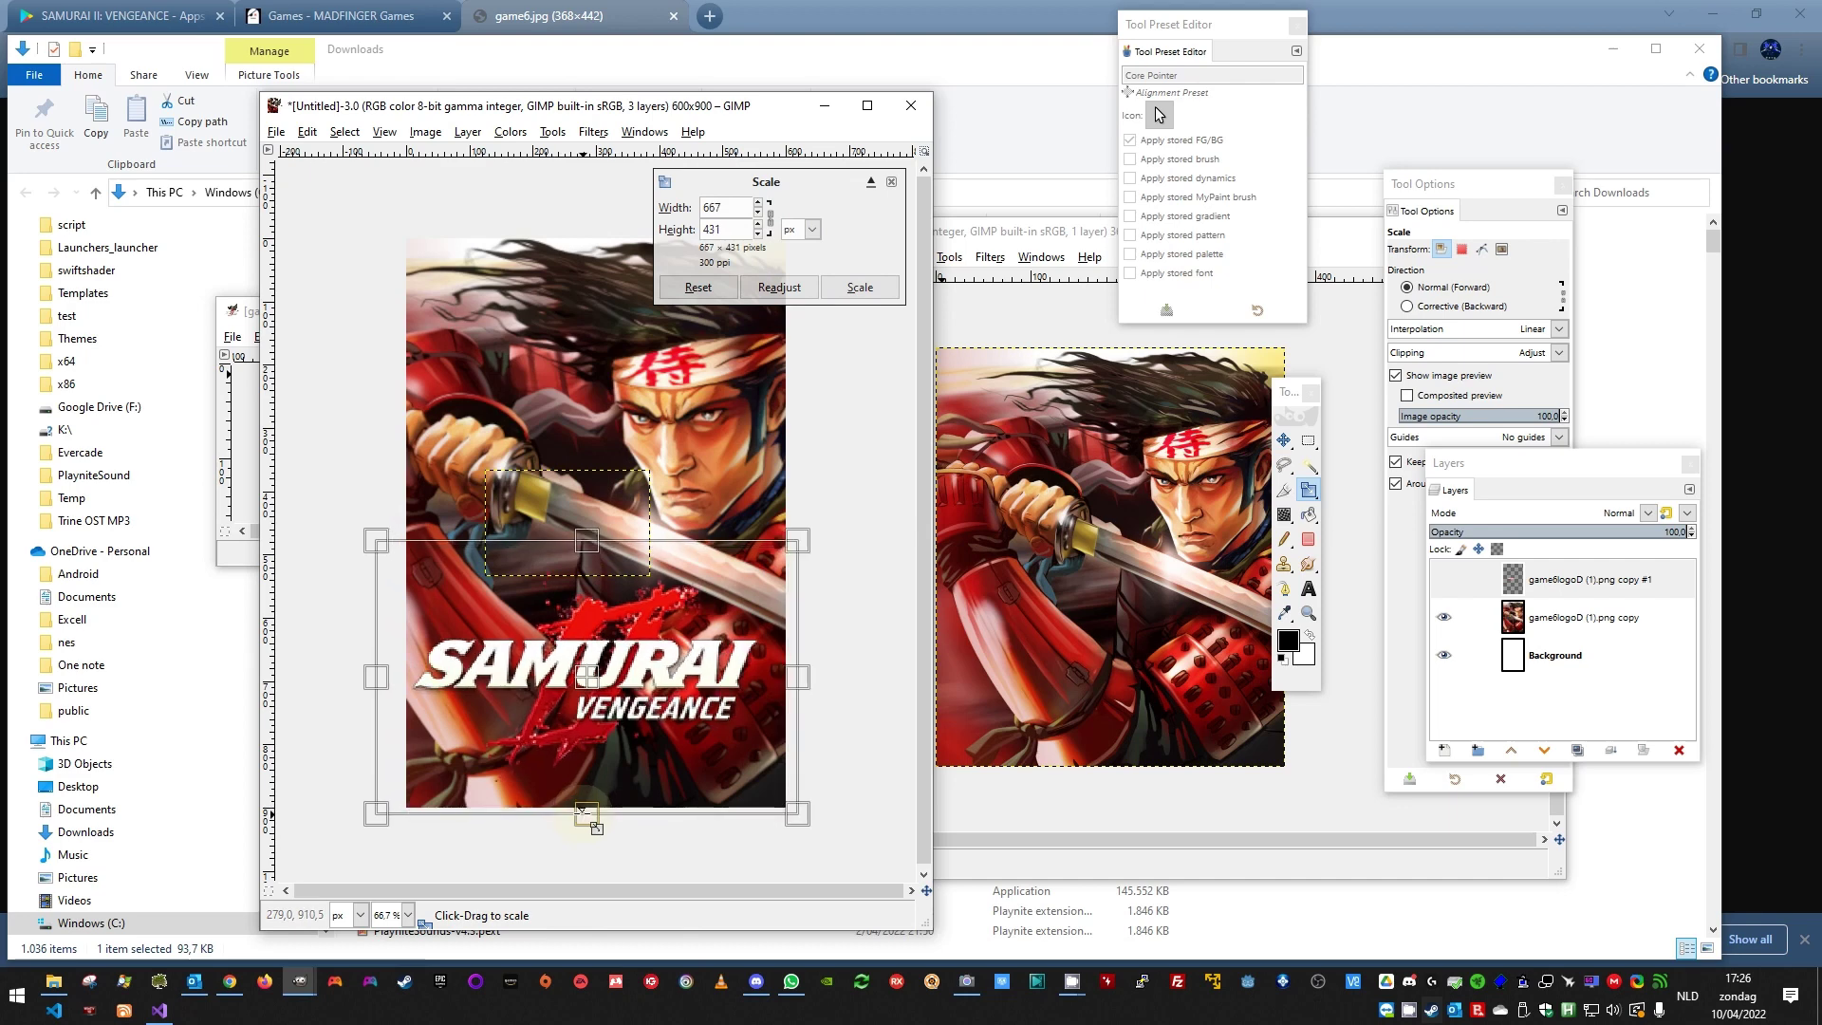
click(864, 289)
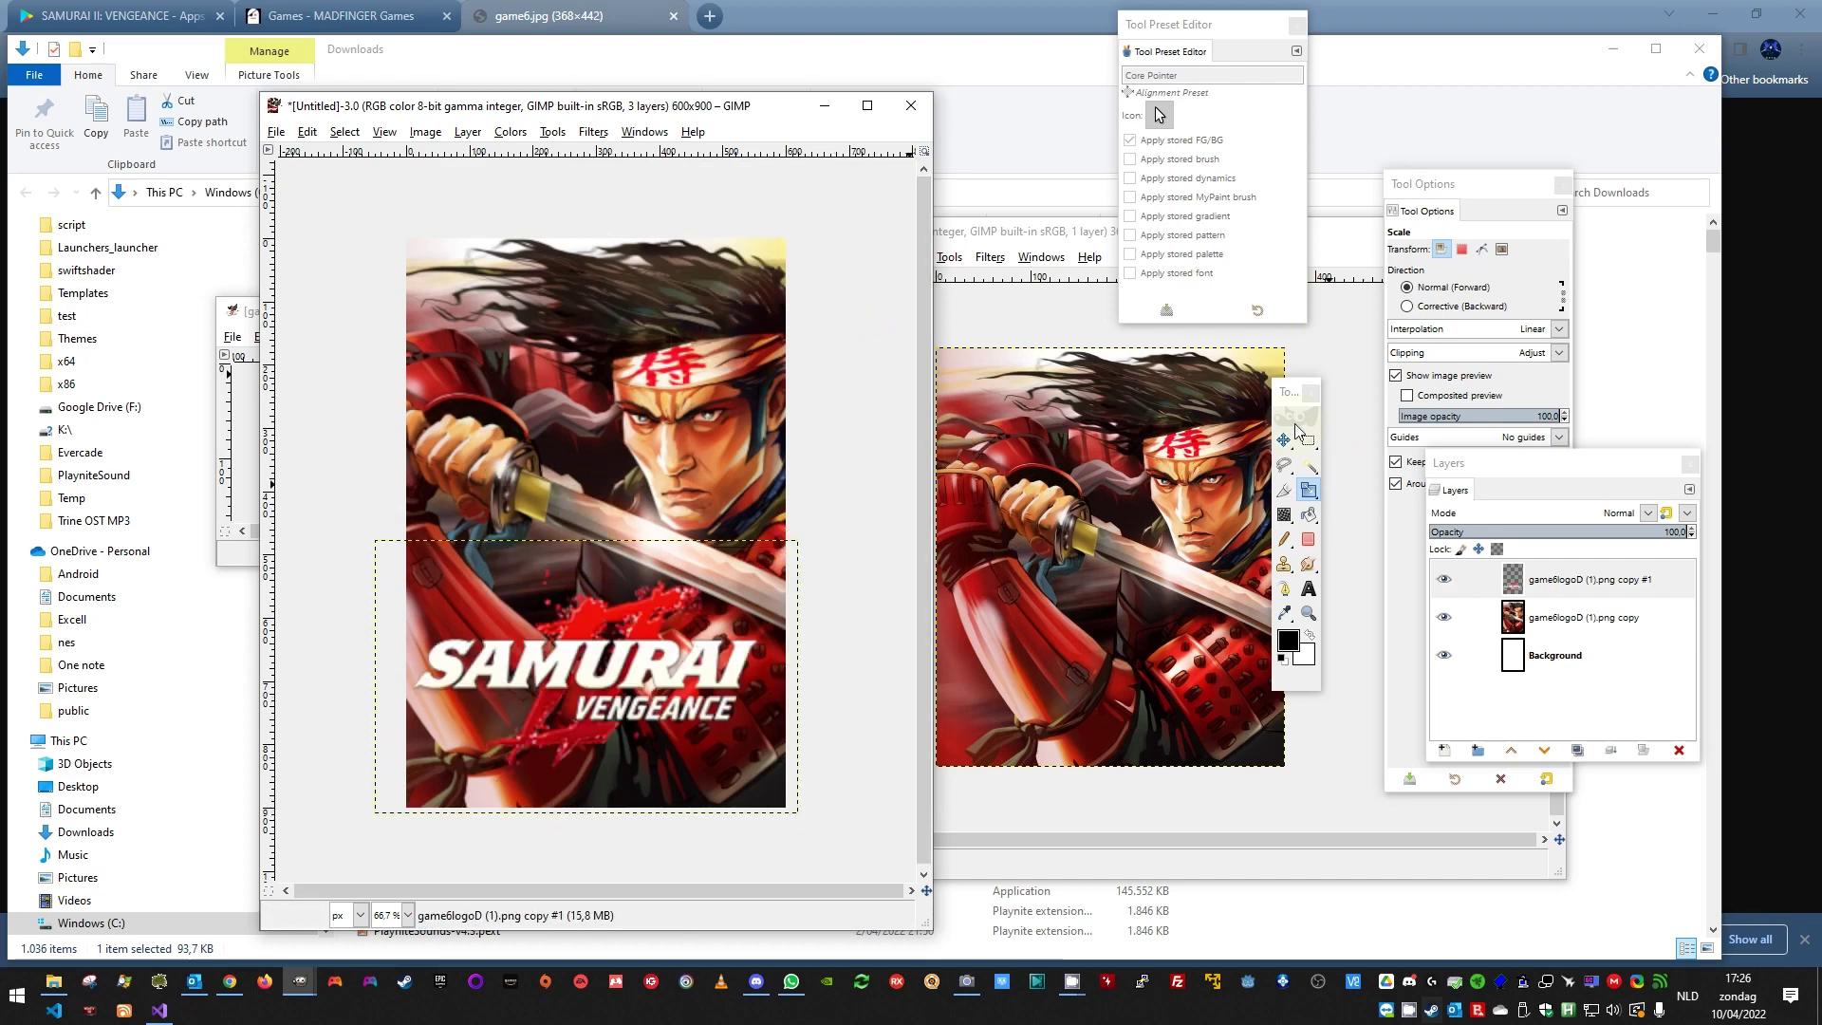
Step: Centre the logo horizontally and align it to the bottom of the cover
drag(1288, 440, 1326, 463)
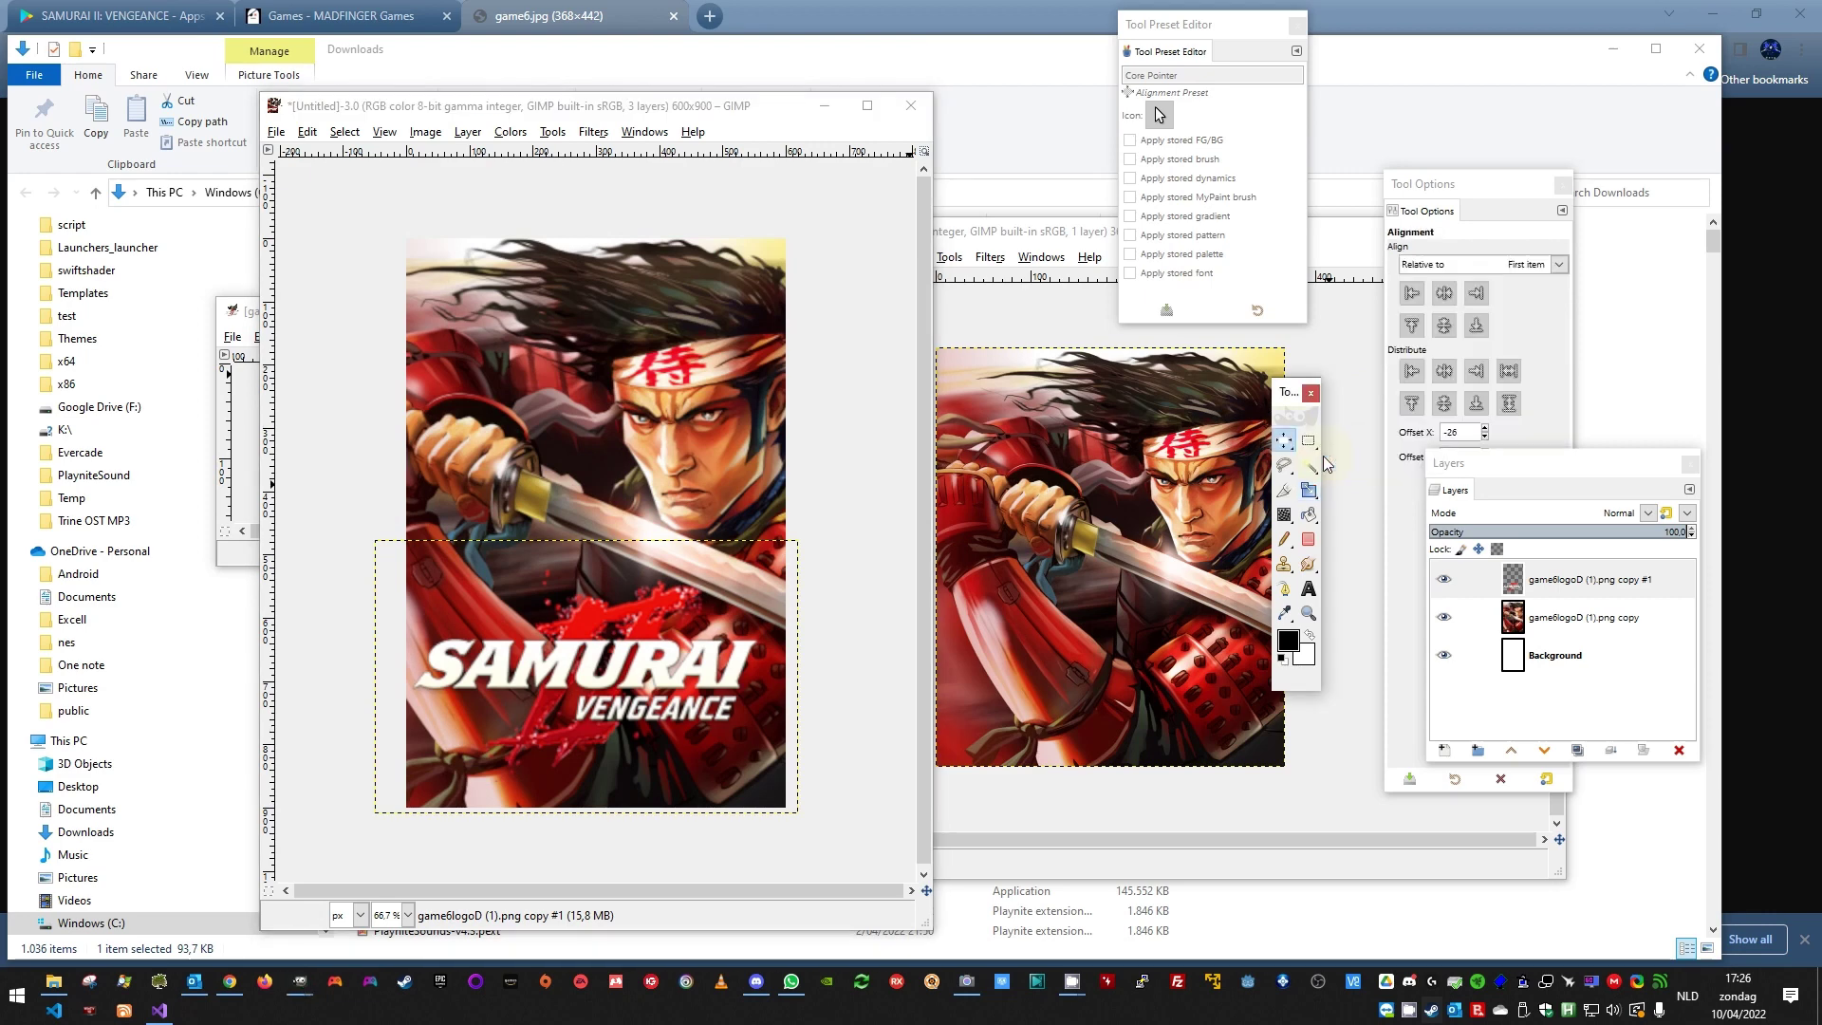
click(603, 674)
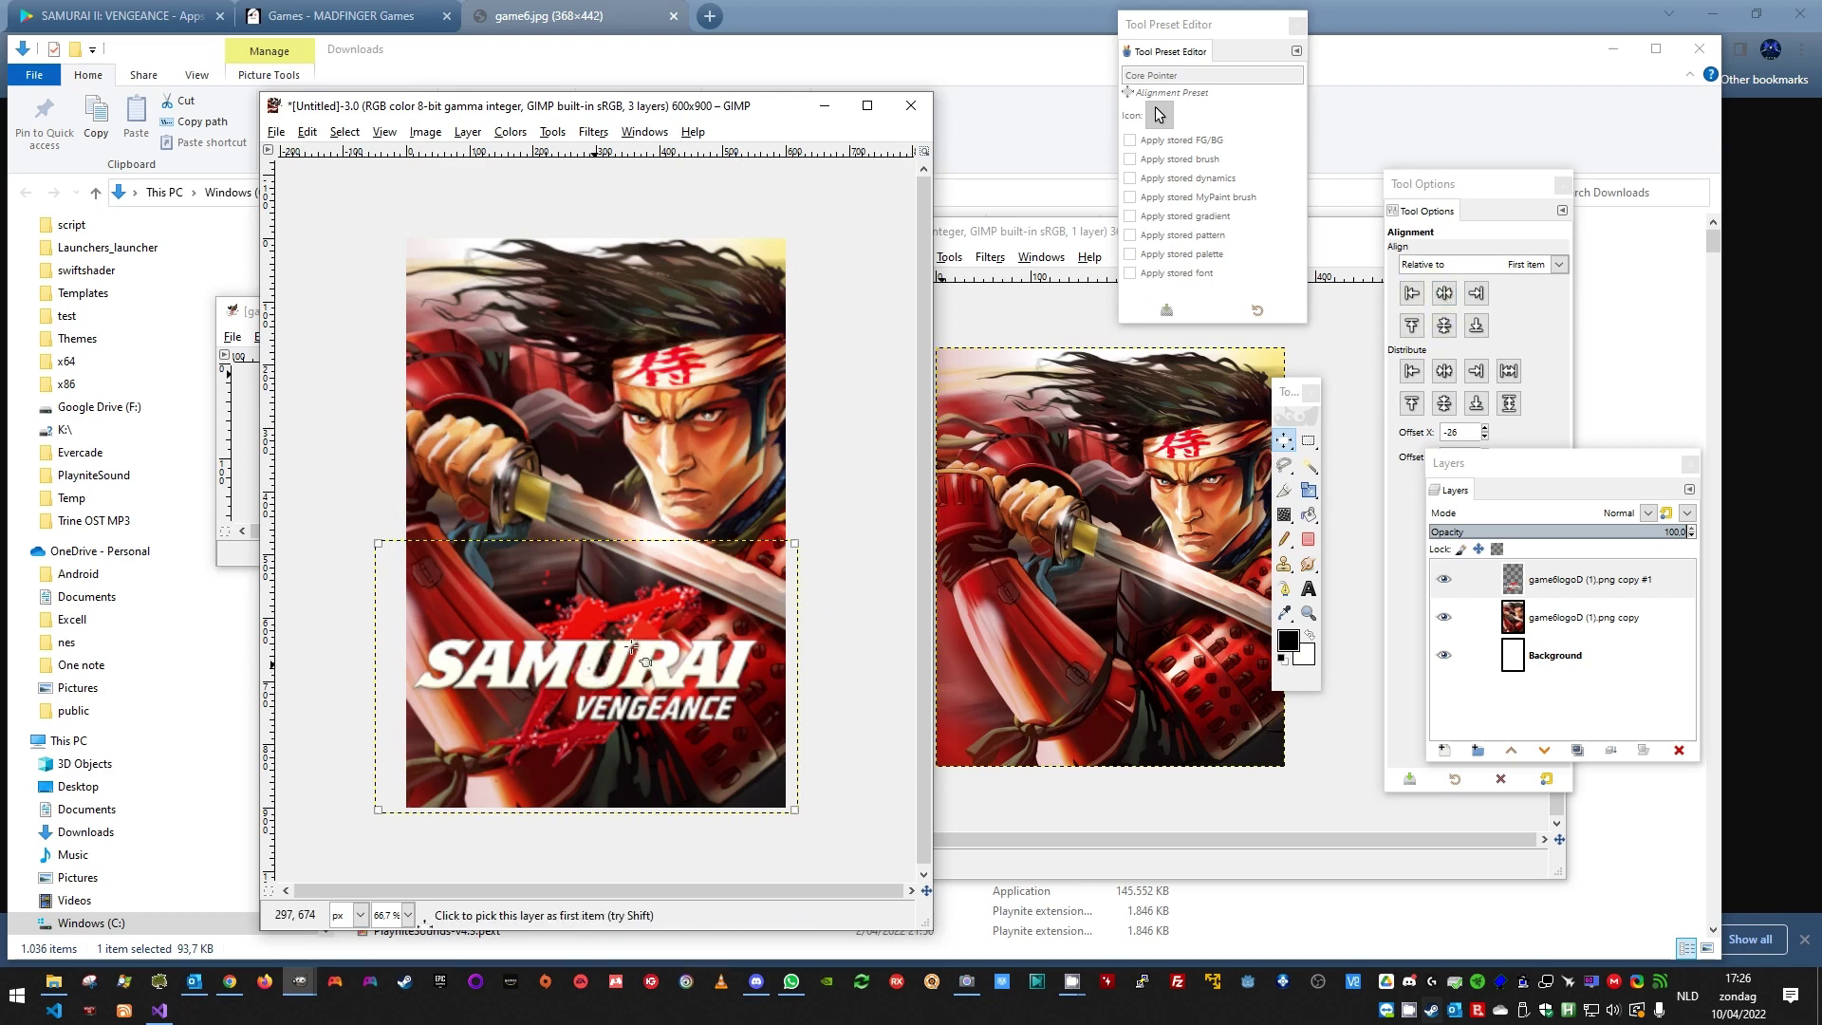
click(1446, 295)
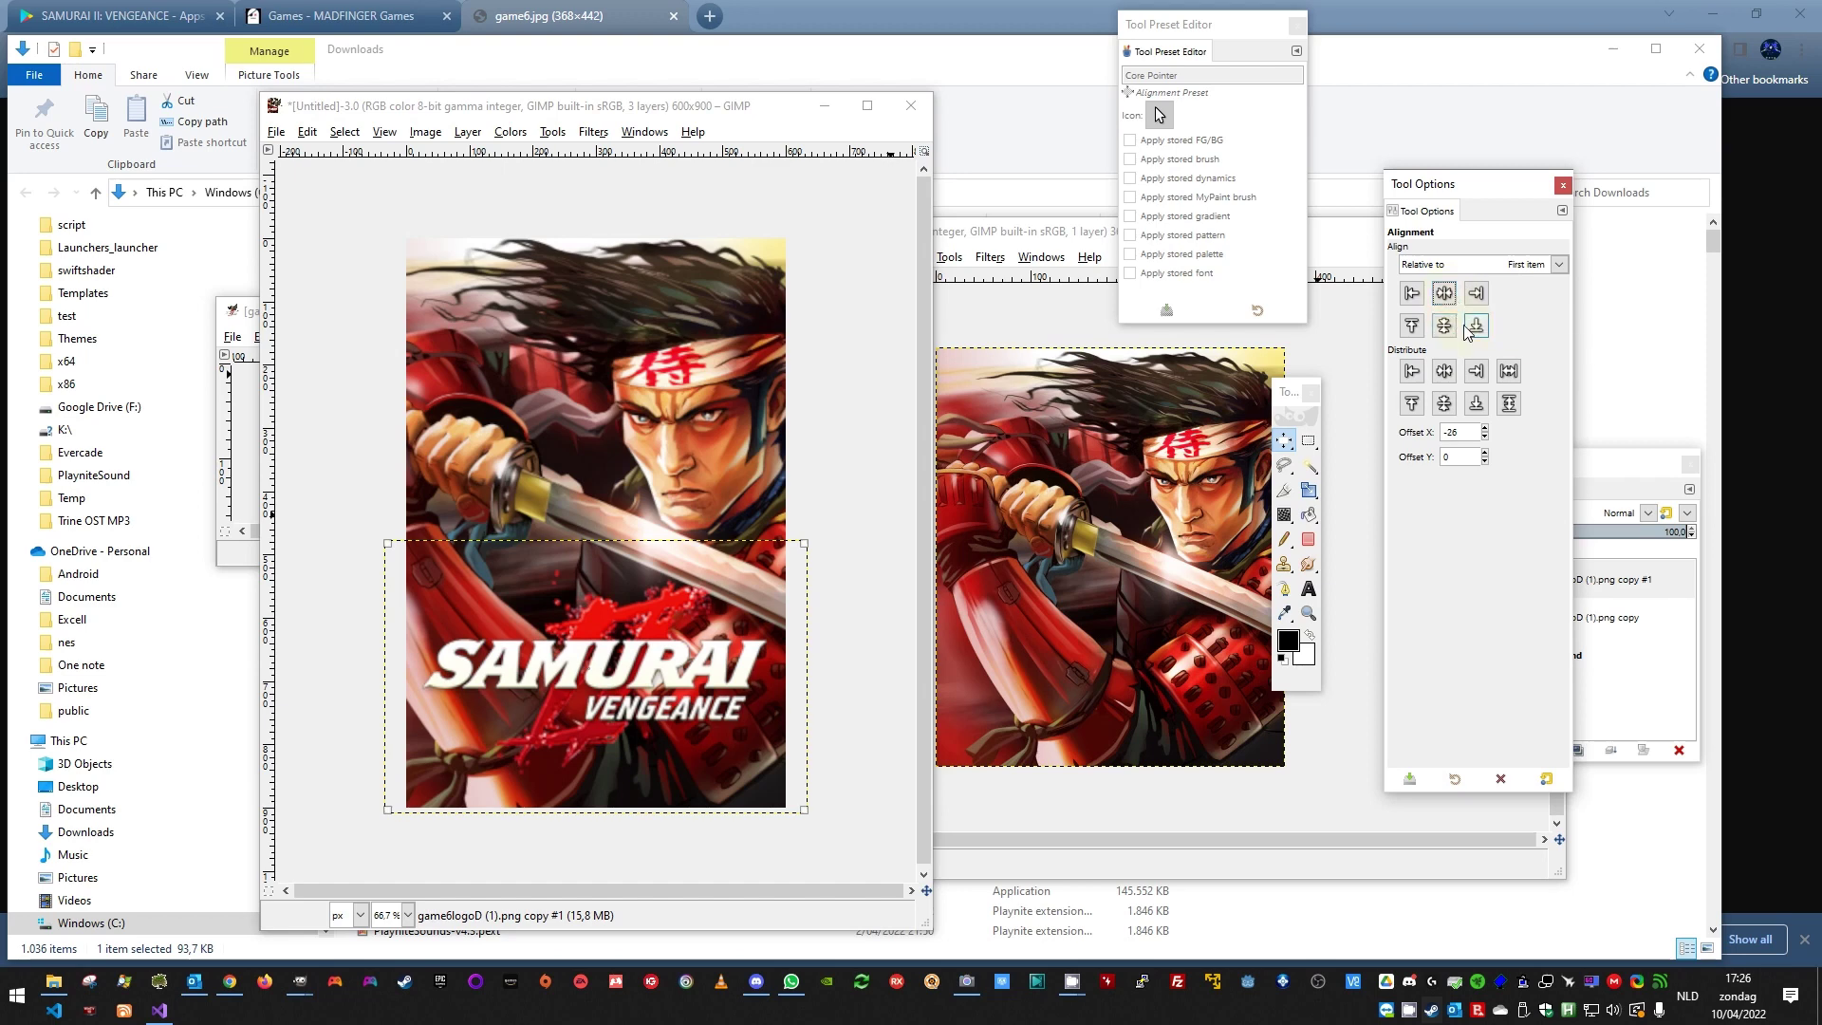
click(1469, 329)
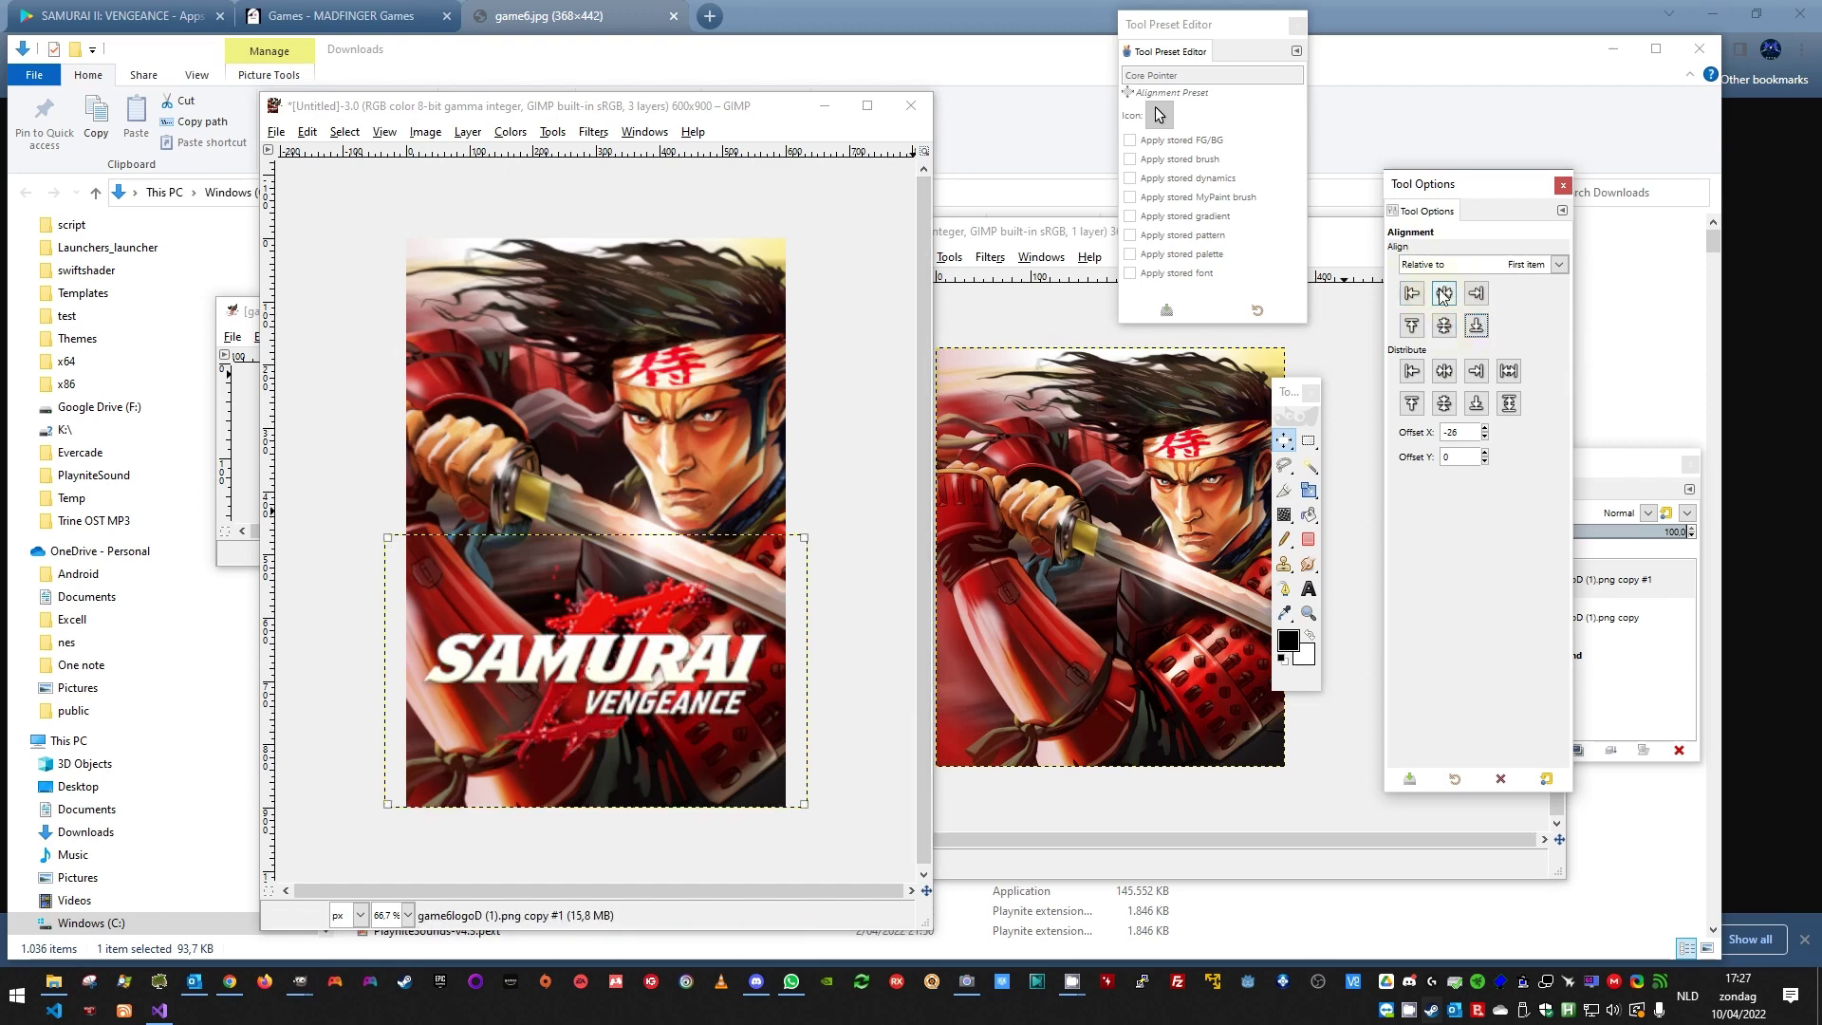
click(1414, 327)
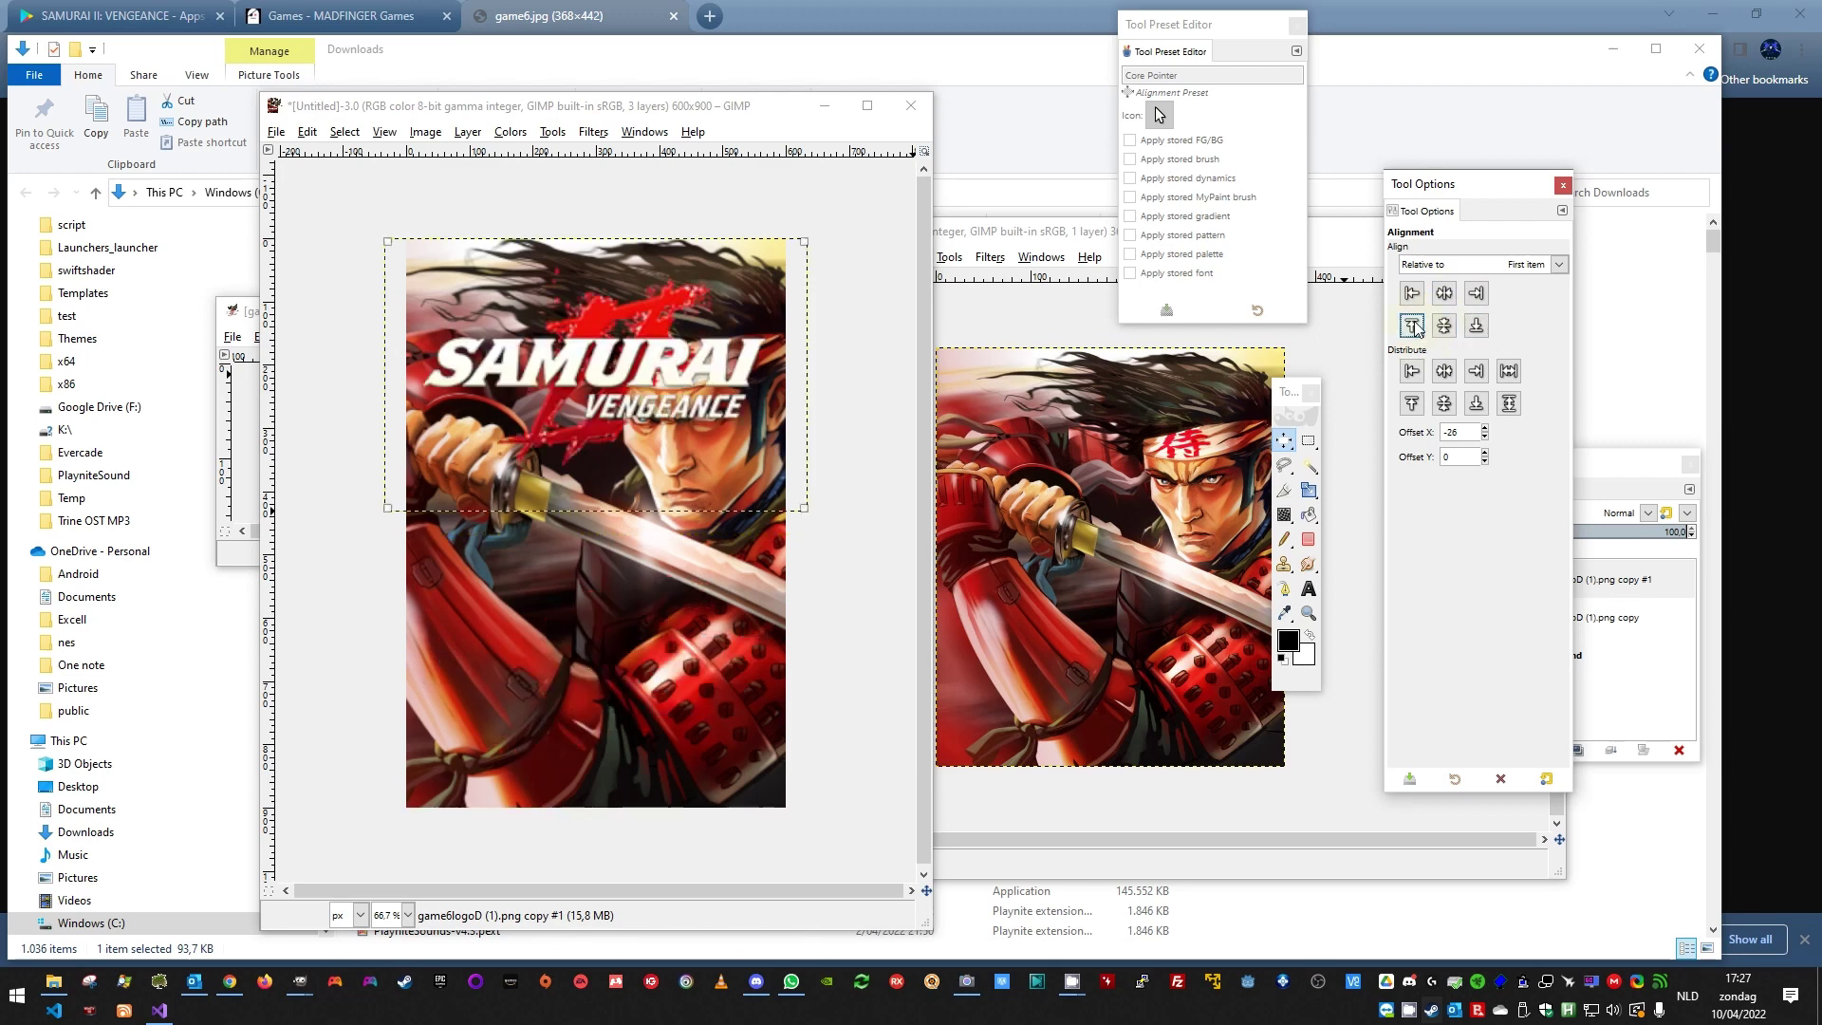
click(1476, 325)
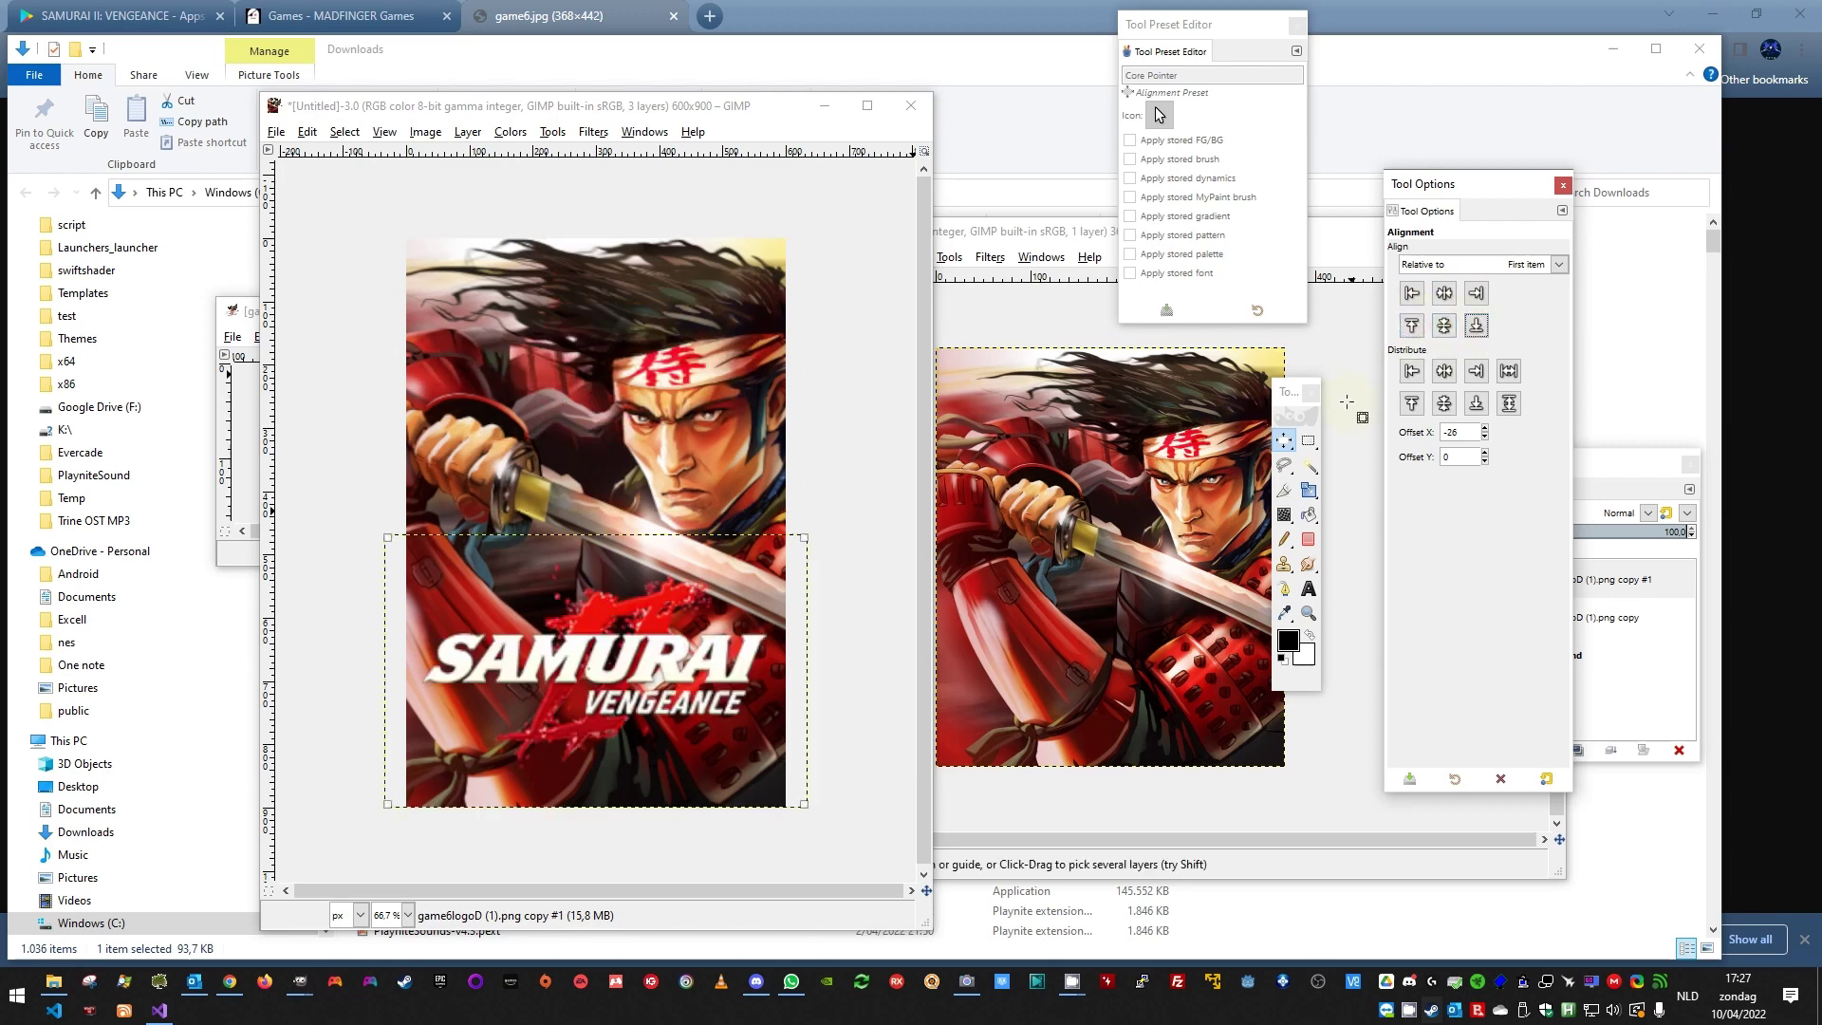
Step: Nudge the logo slightly with the Move tool, then re-centre it horizontally
right_click(1284, 440)
click(1316, 459)
mouse_move(652, 658)
mouse_down()
mouse_move(651, 695)
mouse_move(661, 644)
mouse_up()
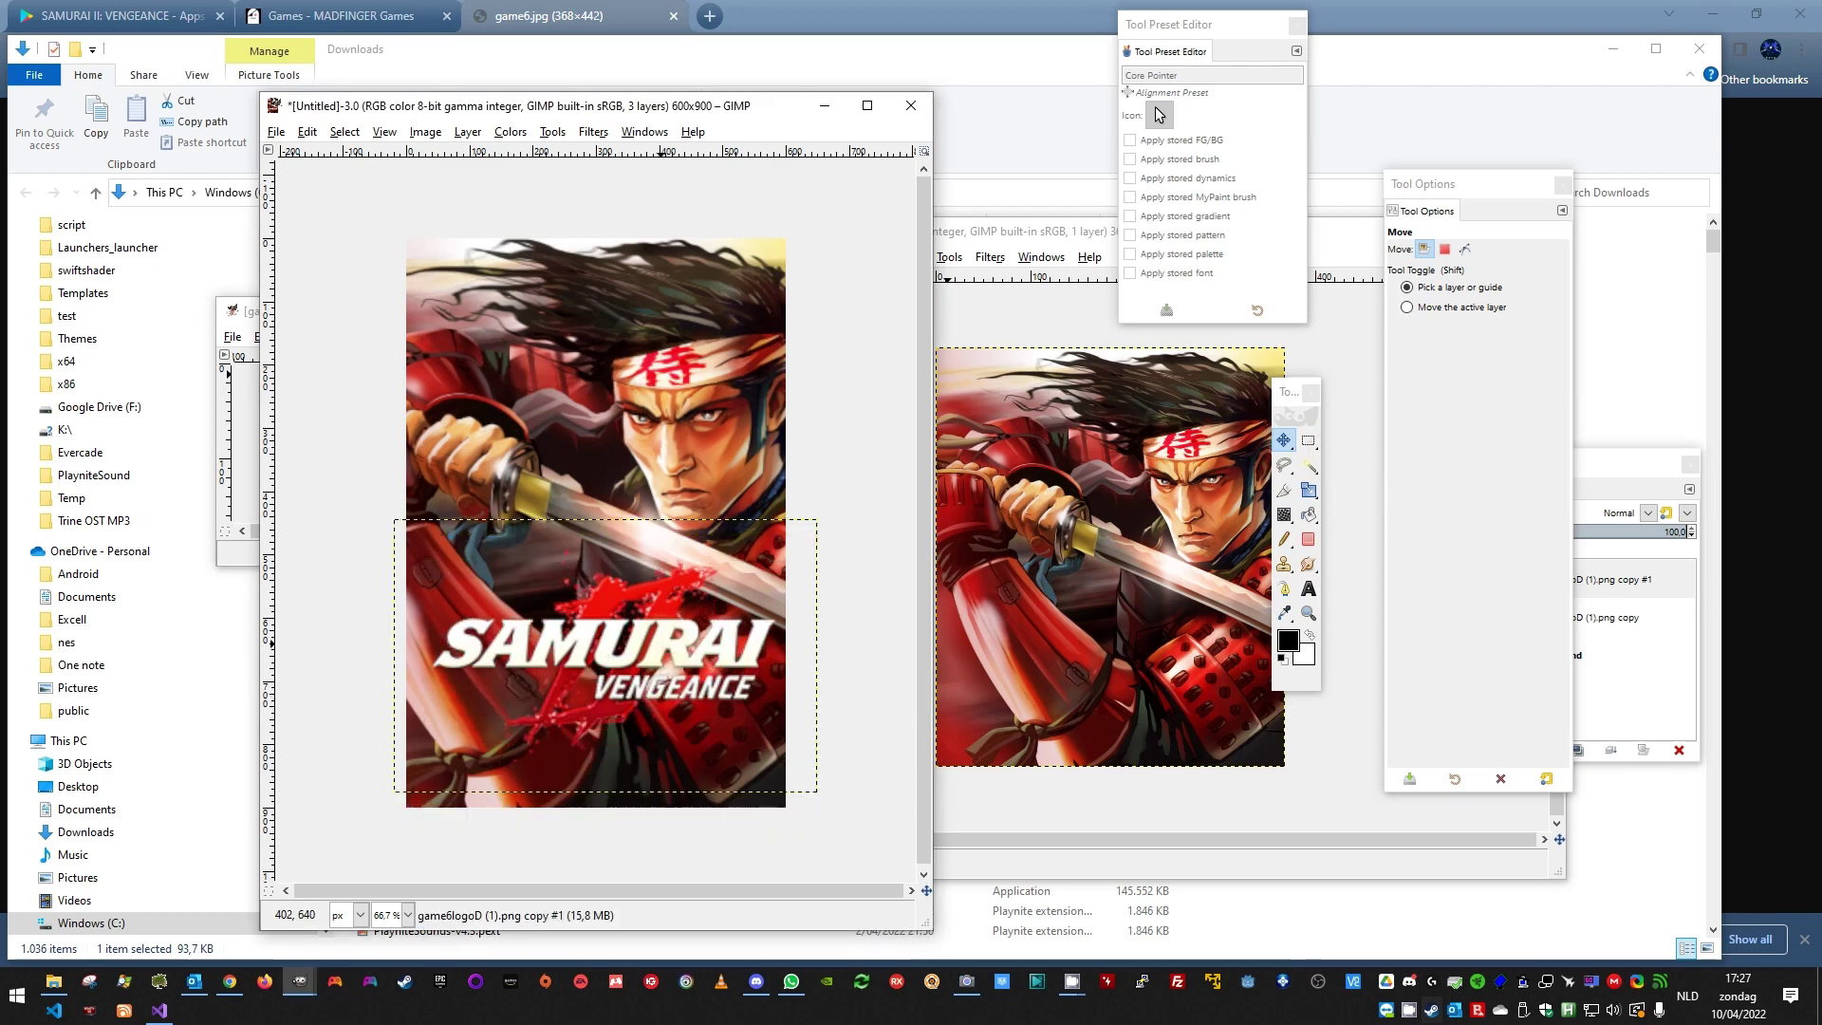
right_click(1284, 440)
click(1328, 458)
click(791, 636)
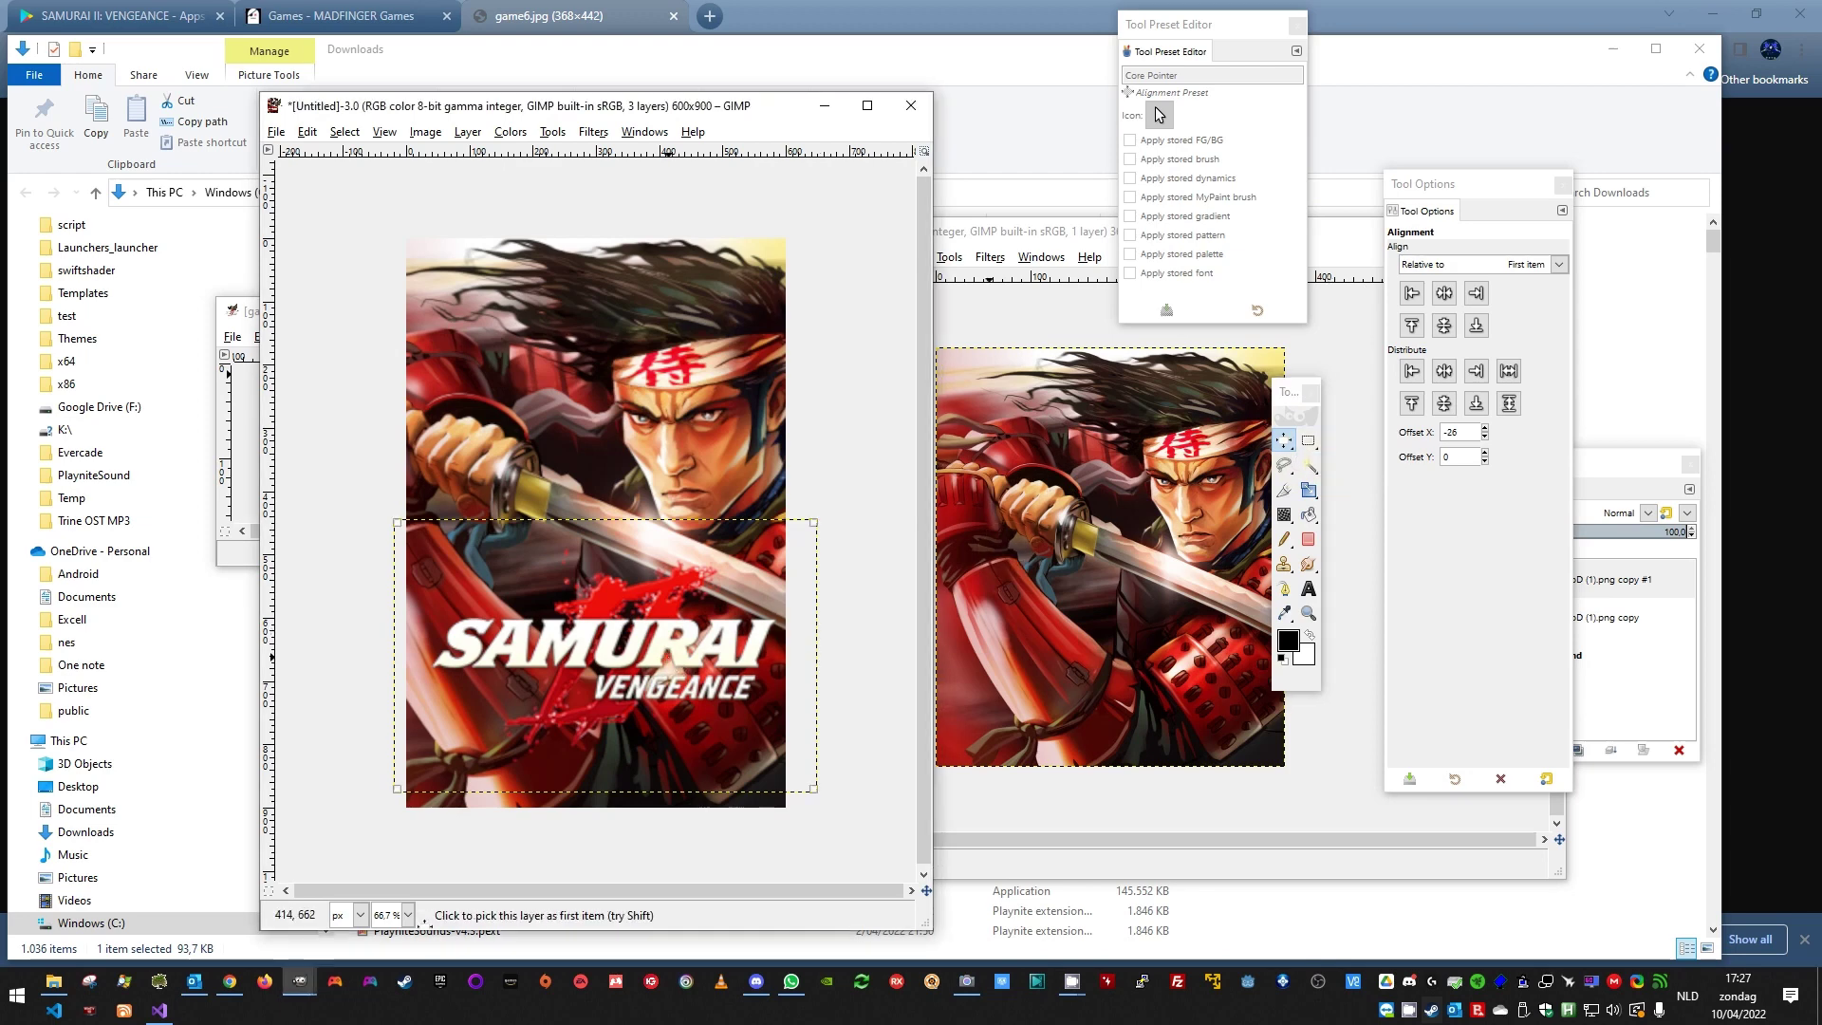
click(1442, 296)
click(1443, 293)
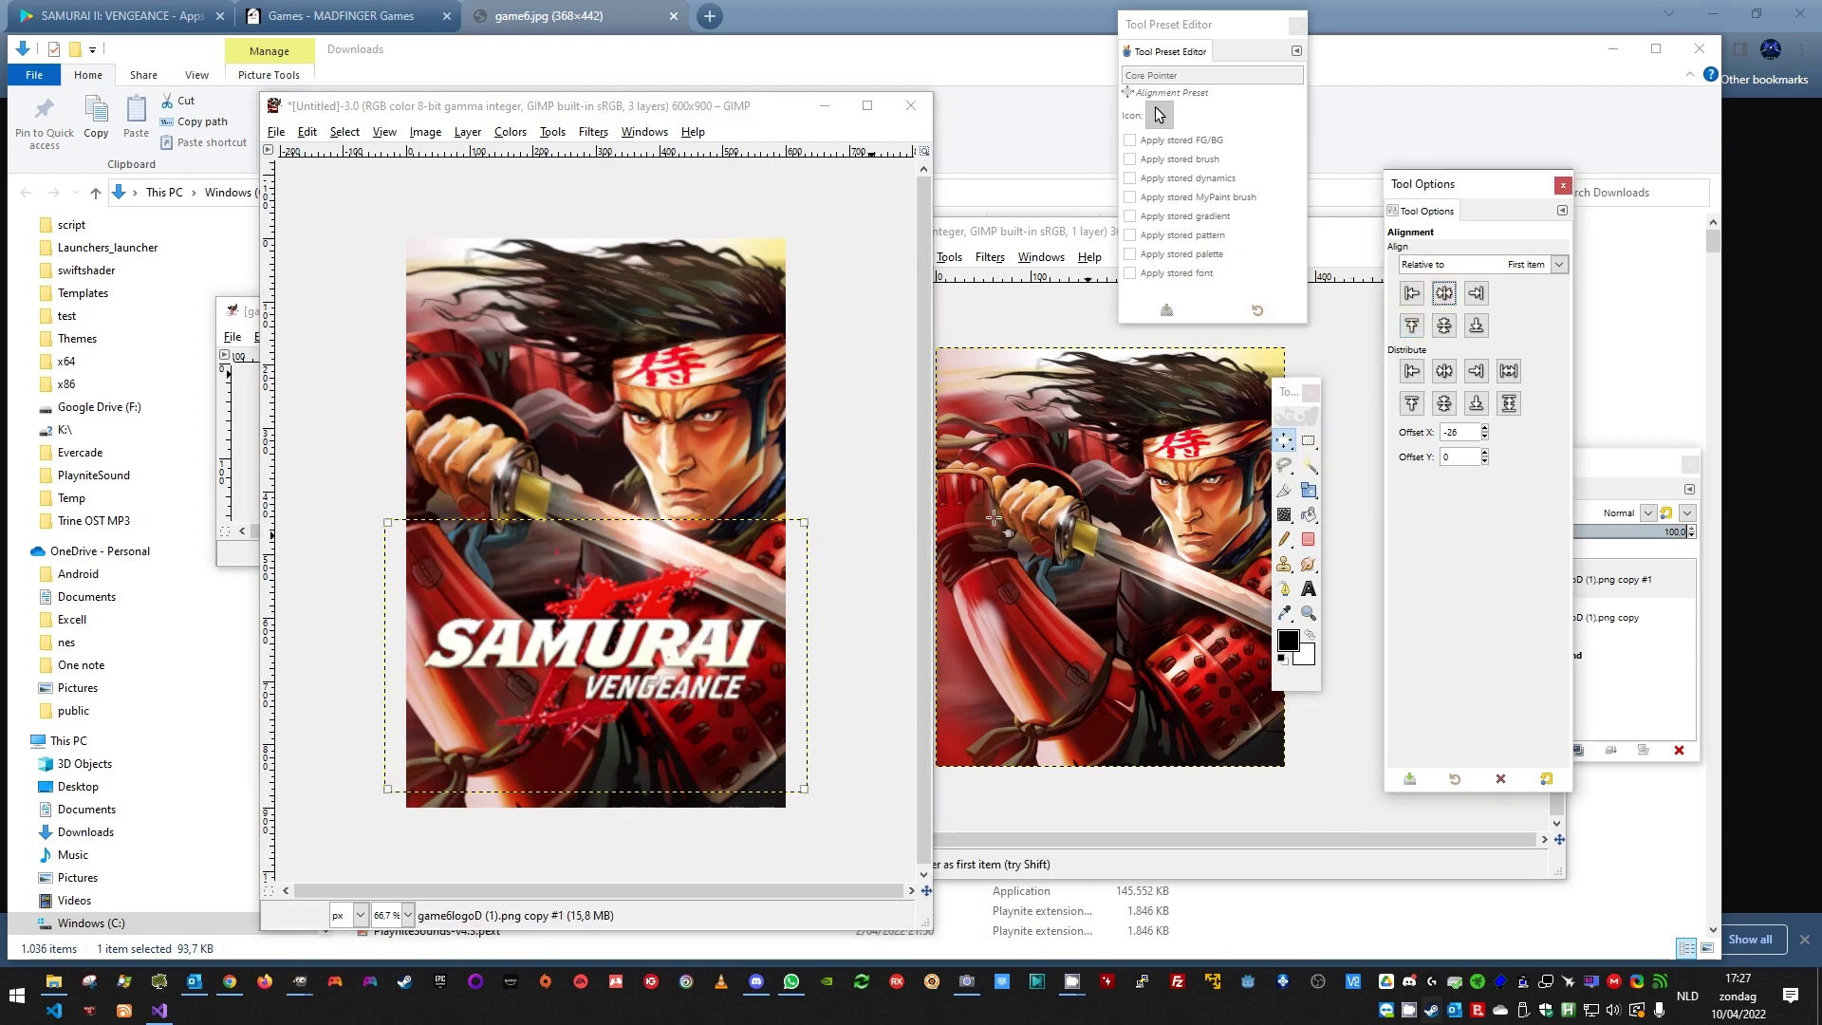
click(873, 527)
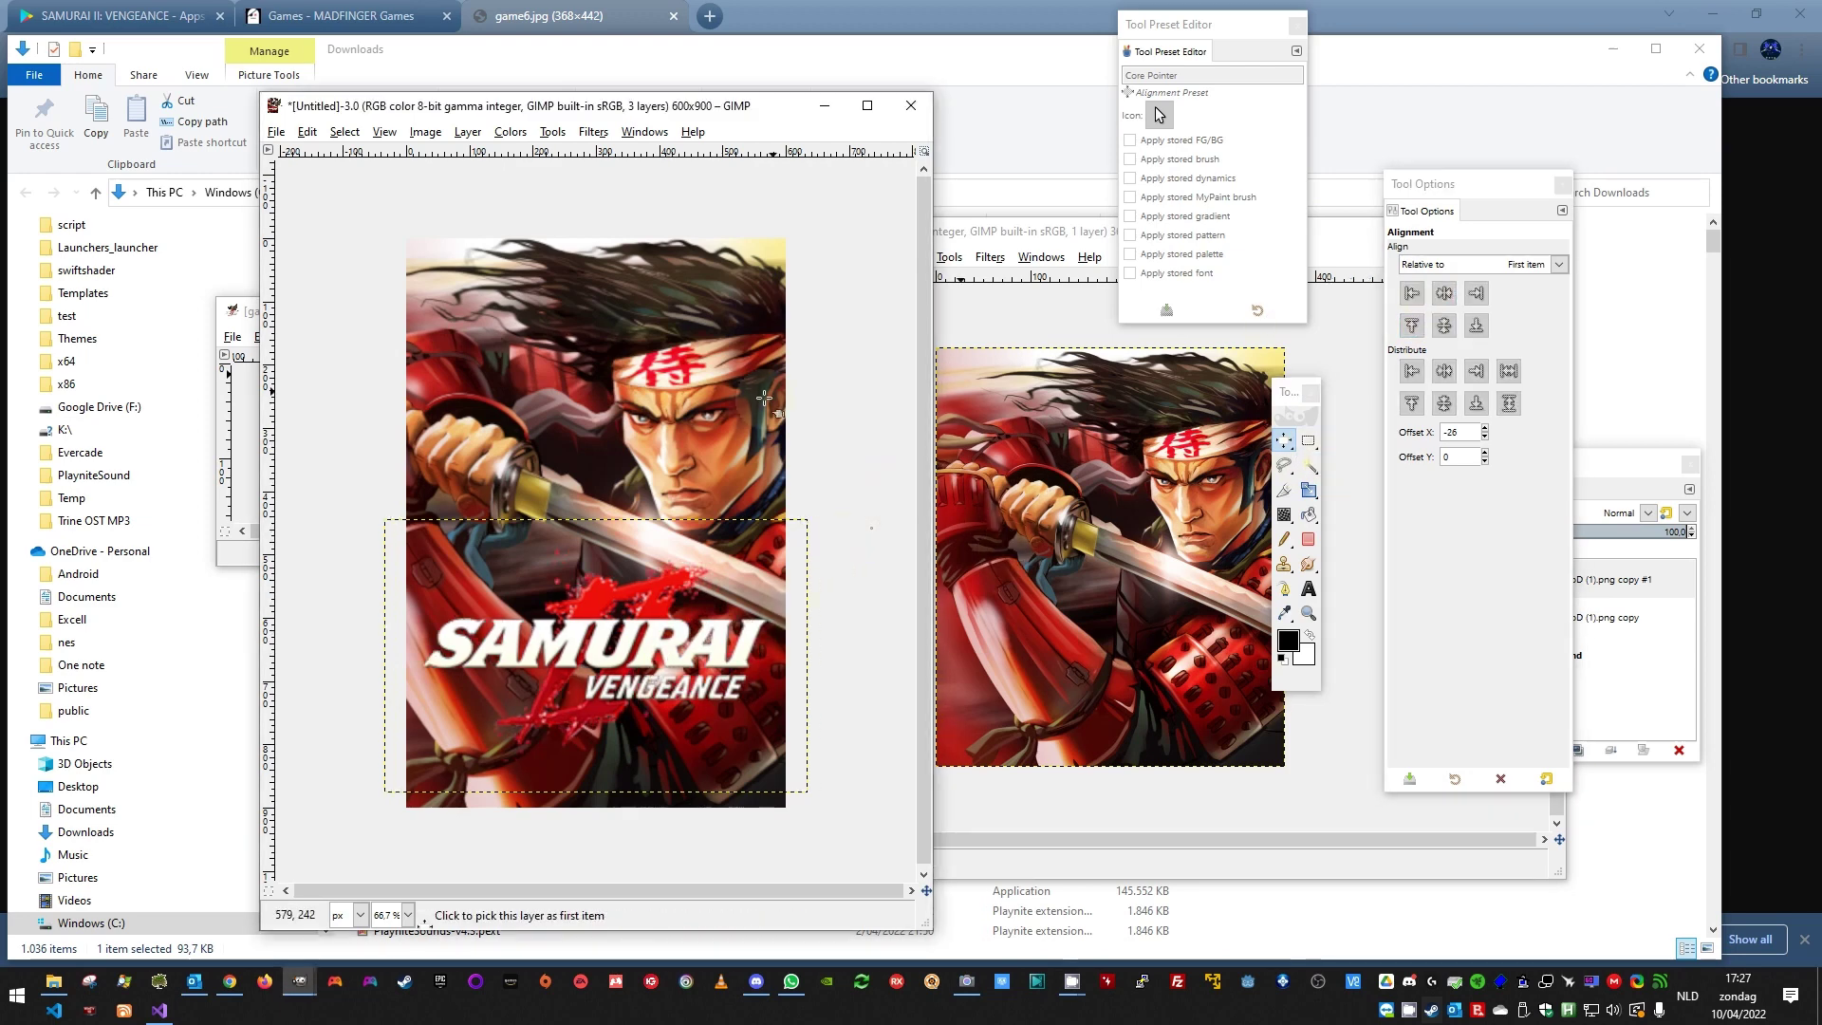
Step: Export the cover as game cover.png to the root of New Volume (I:) with default PNG options
click(275, 132)
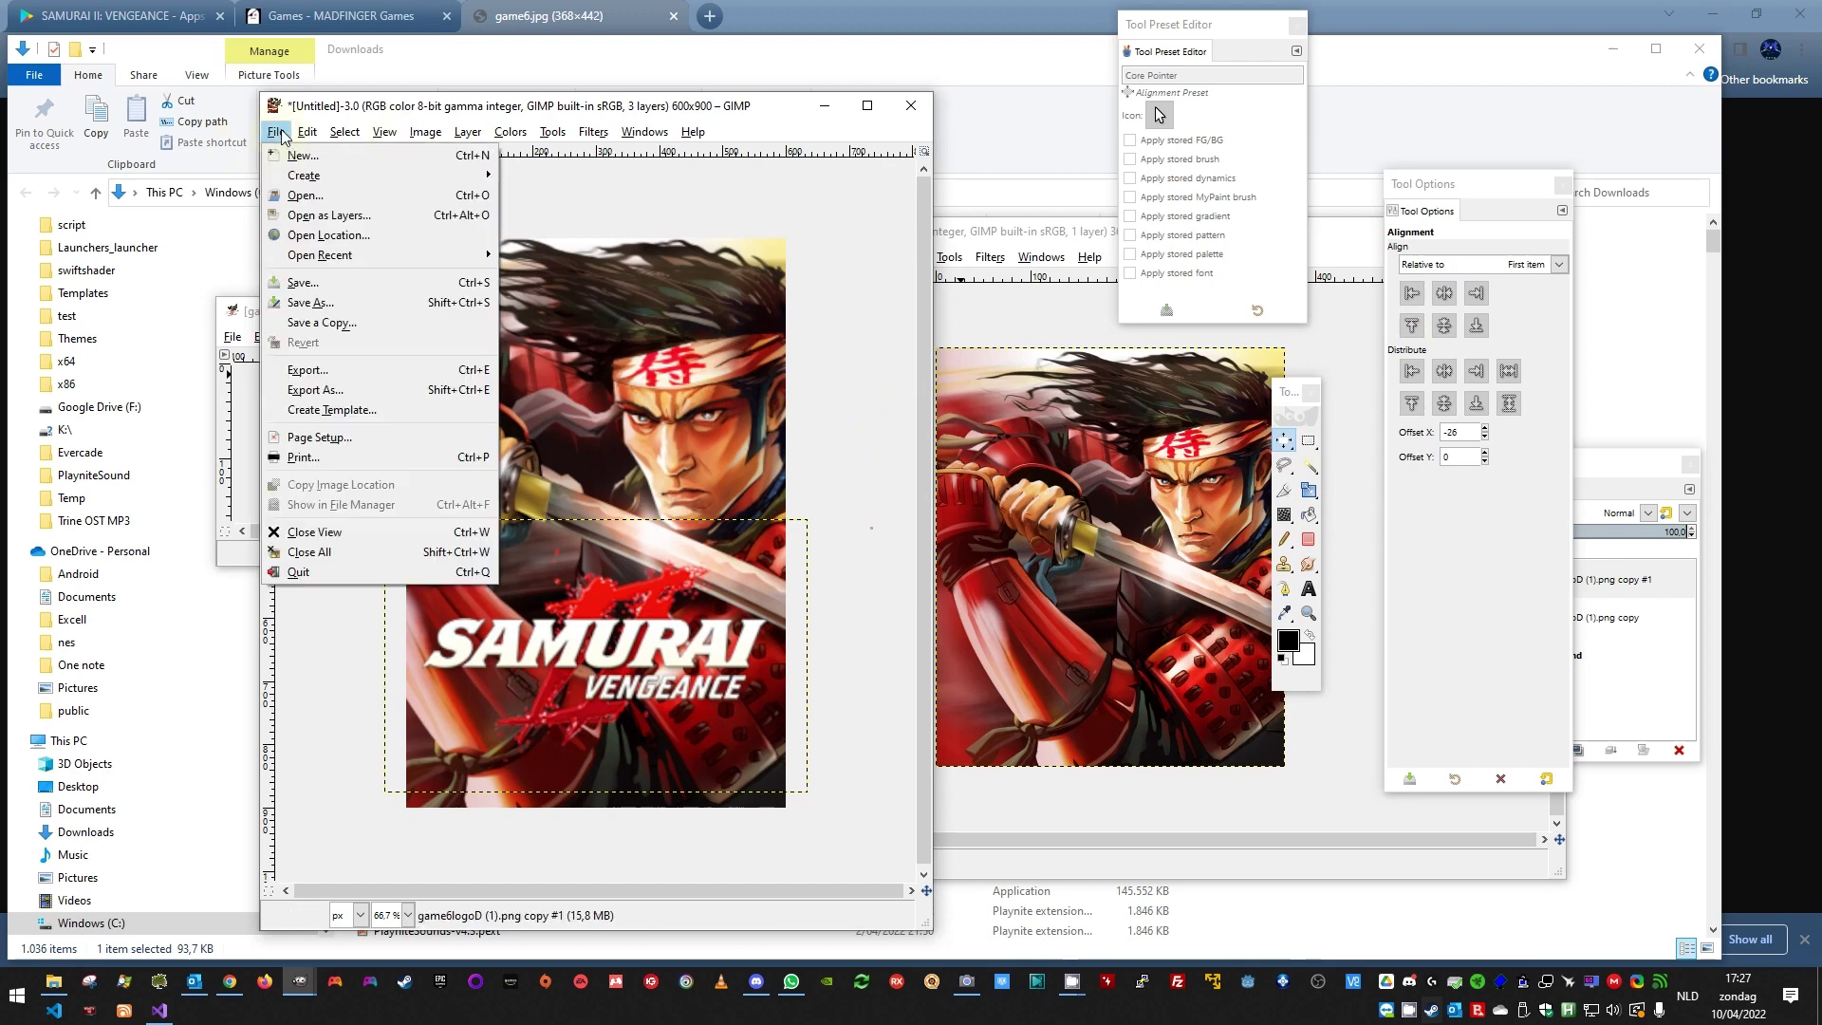
click(325, 394)
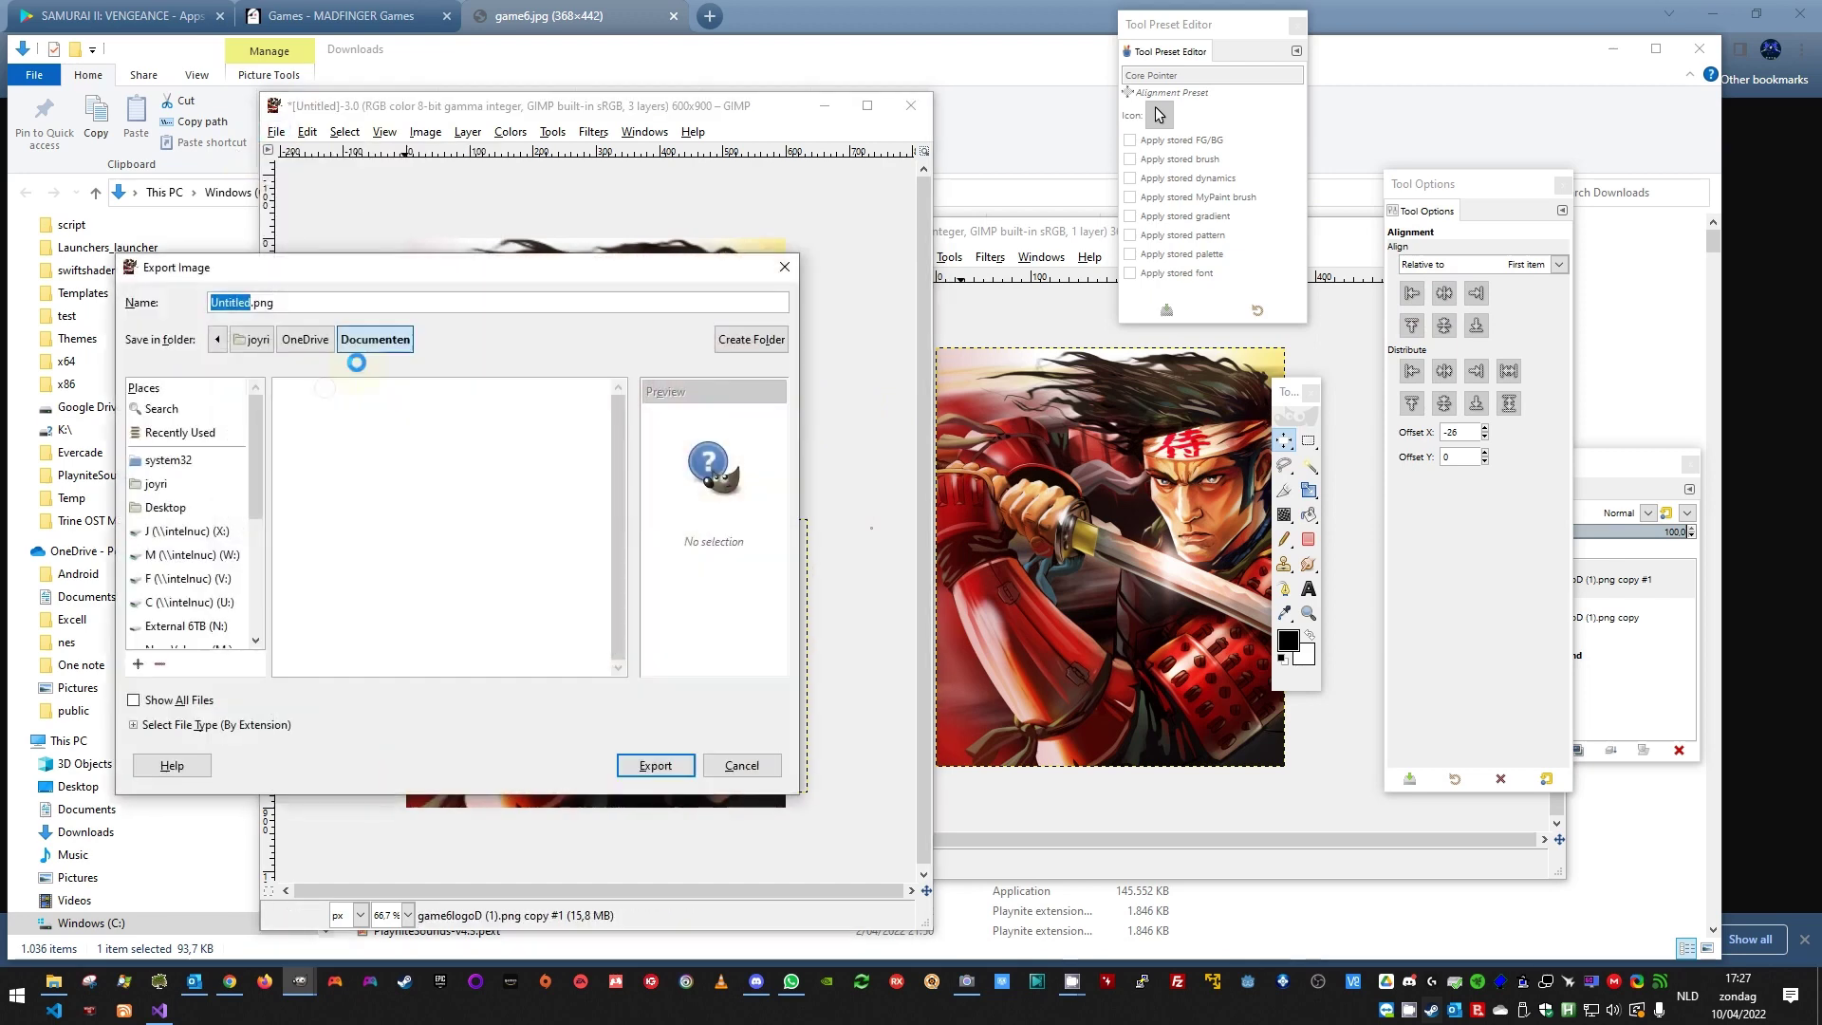
click(298, 300)
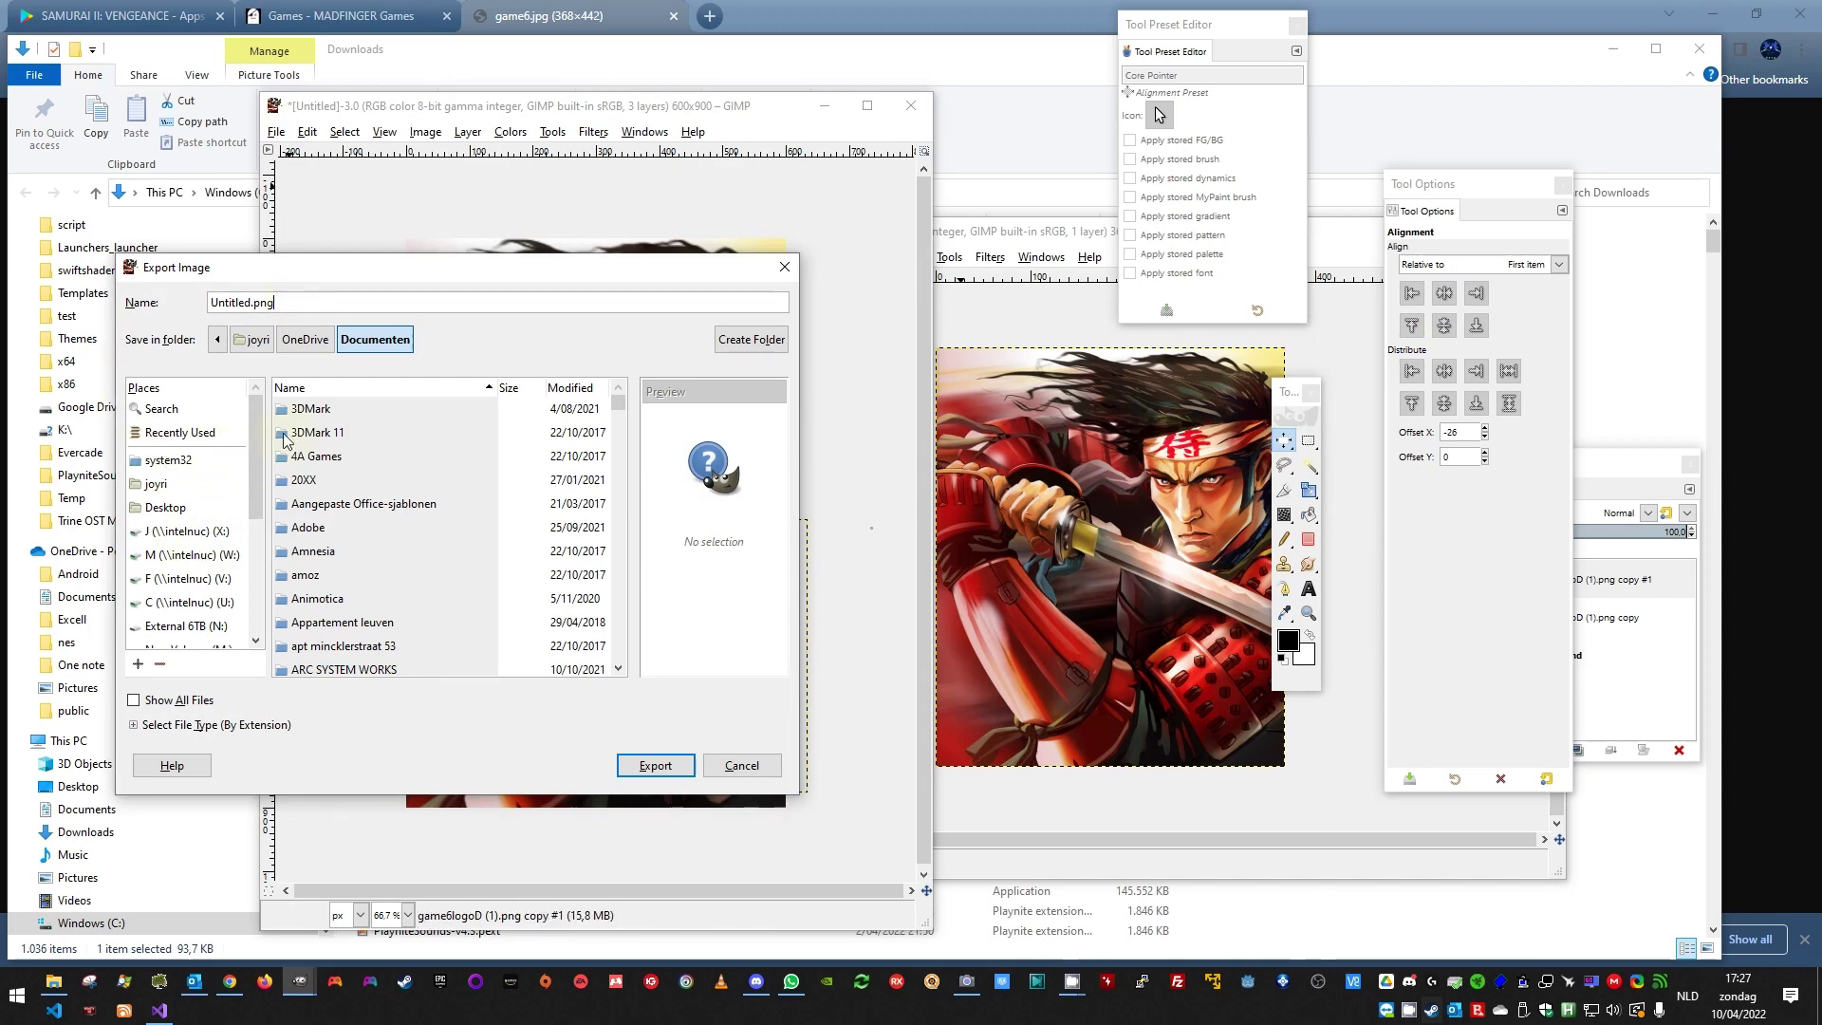
click(216, 347)
click(215, 339)
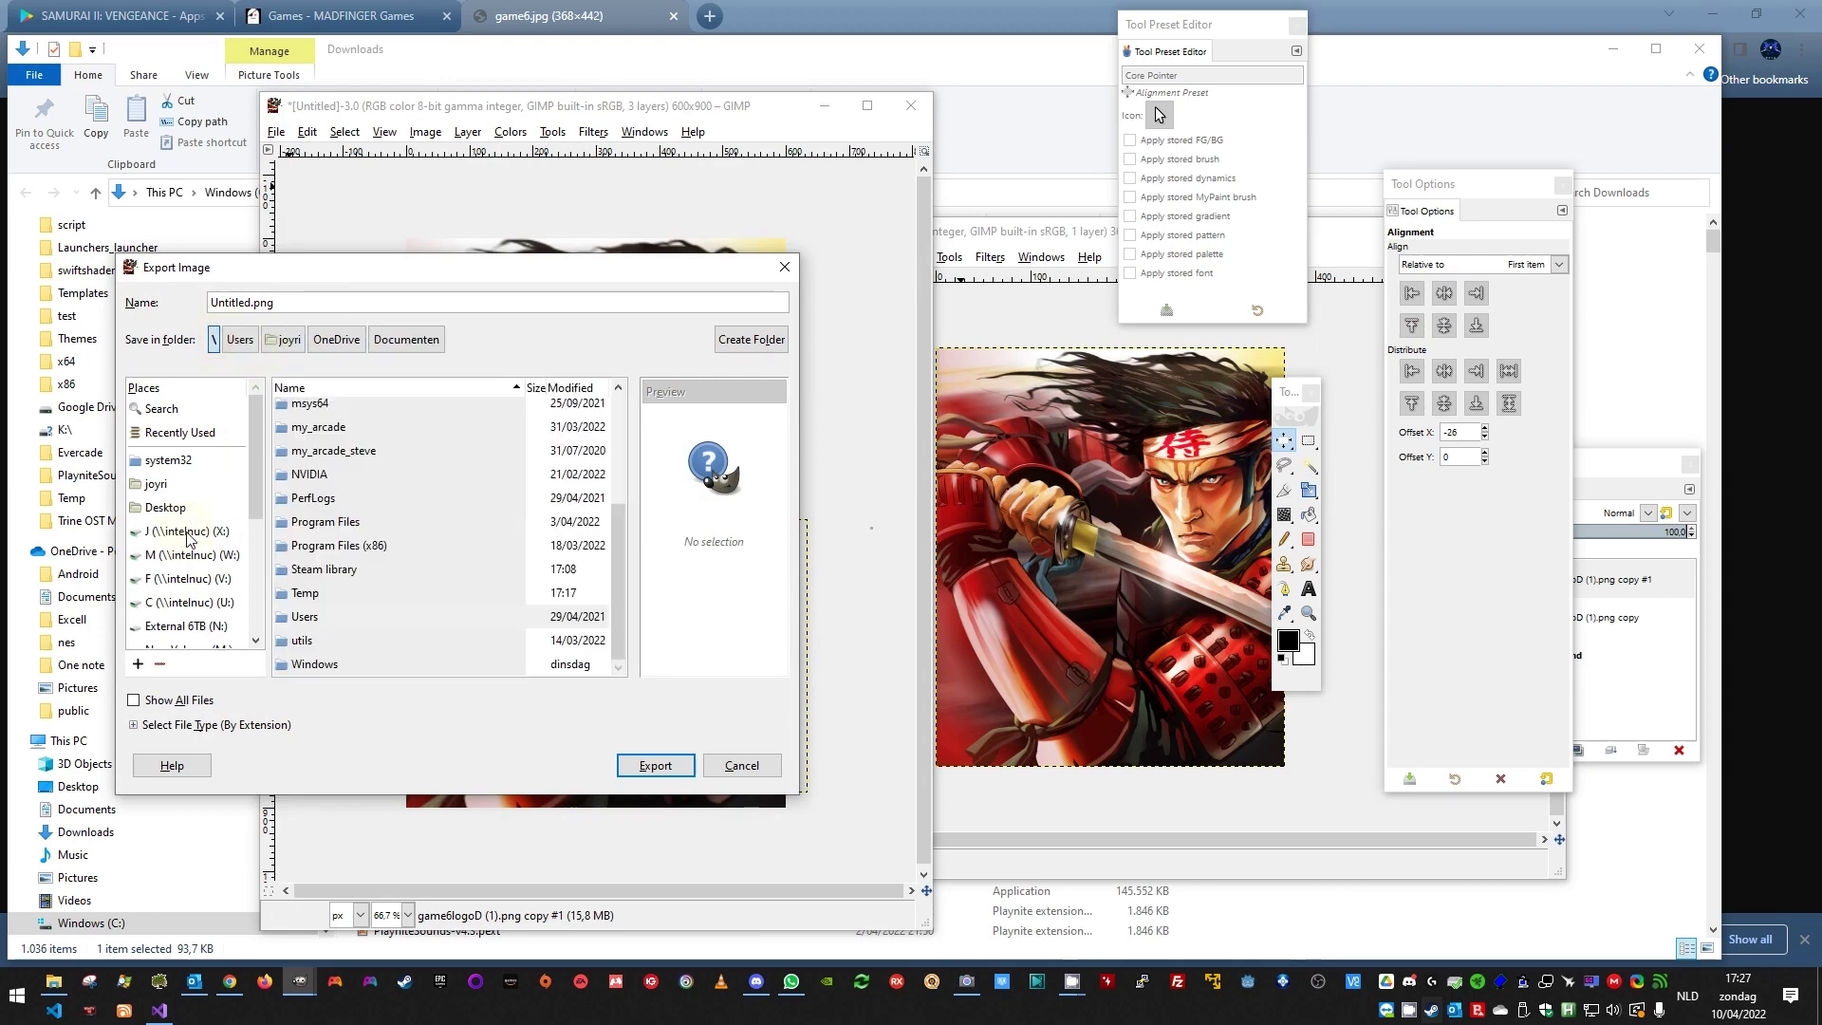
scroll(188, 538, down, 3)
click(188, 595)
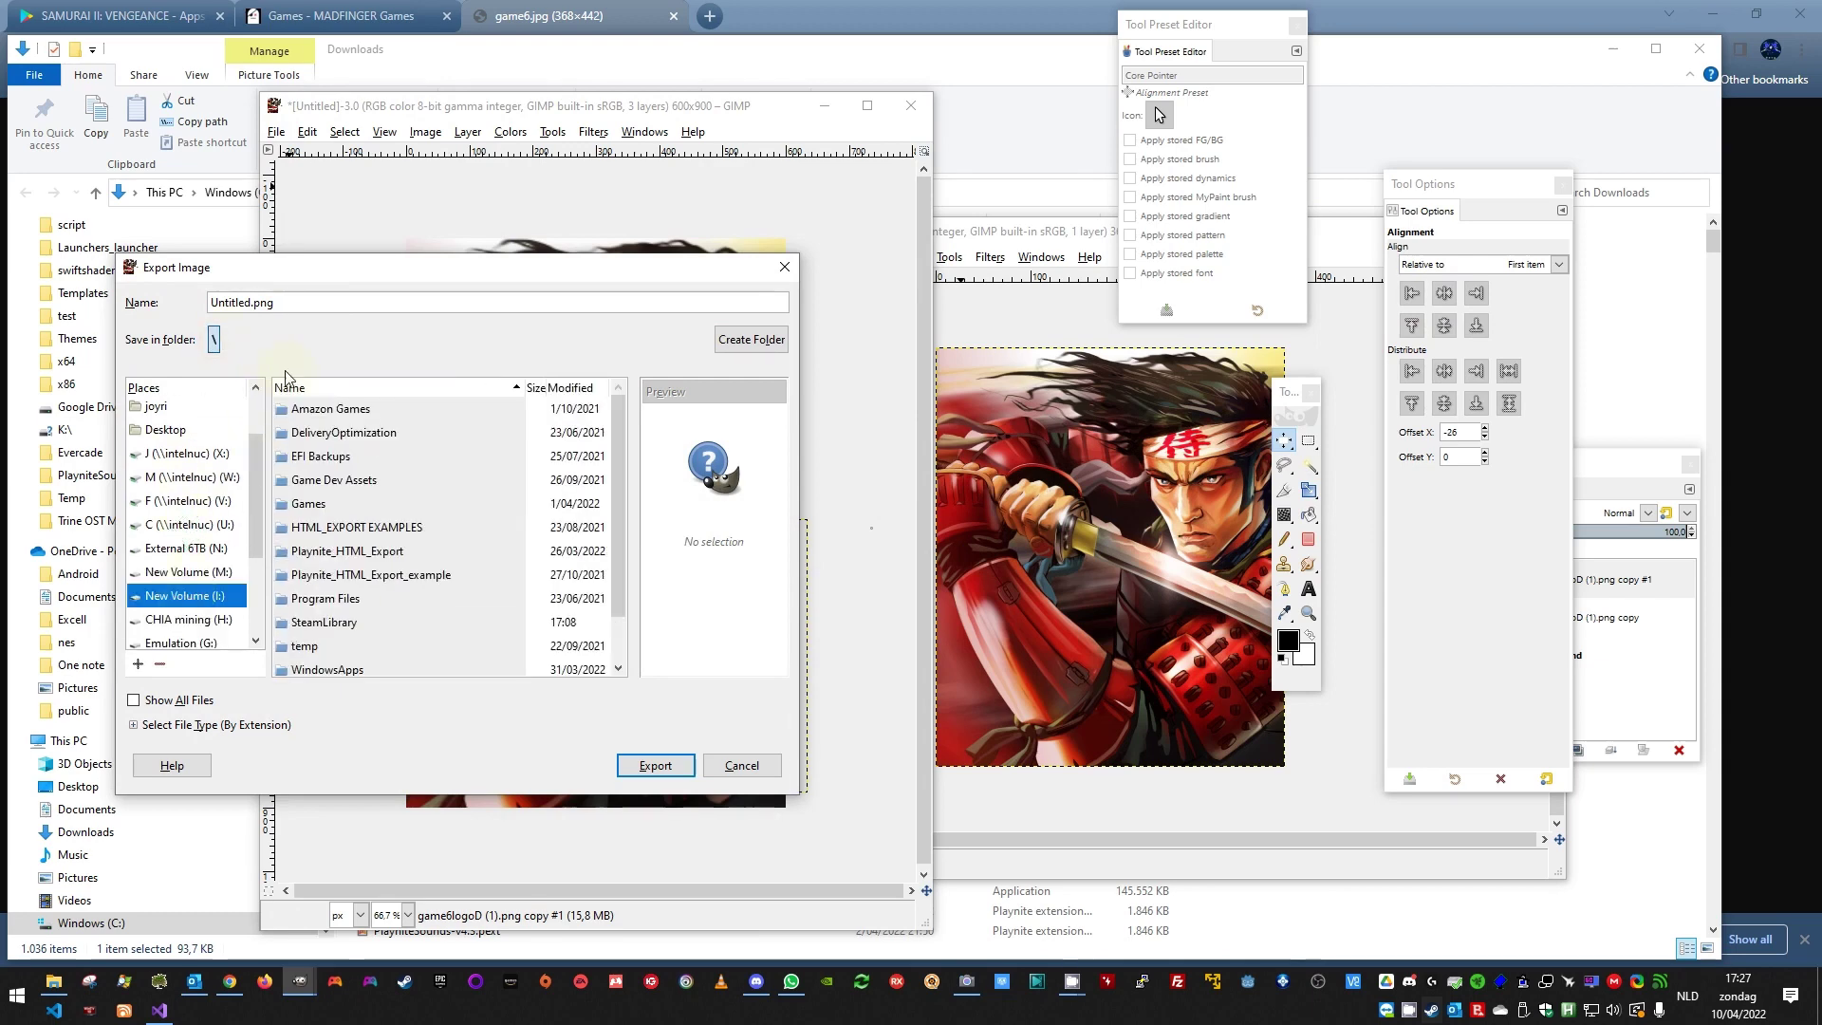
click(292, 301)
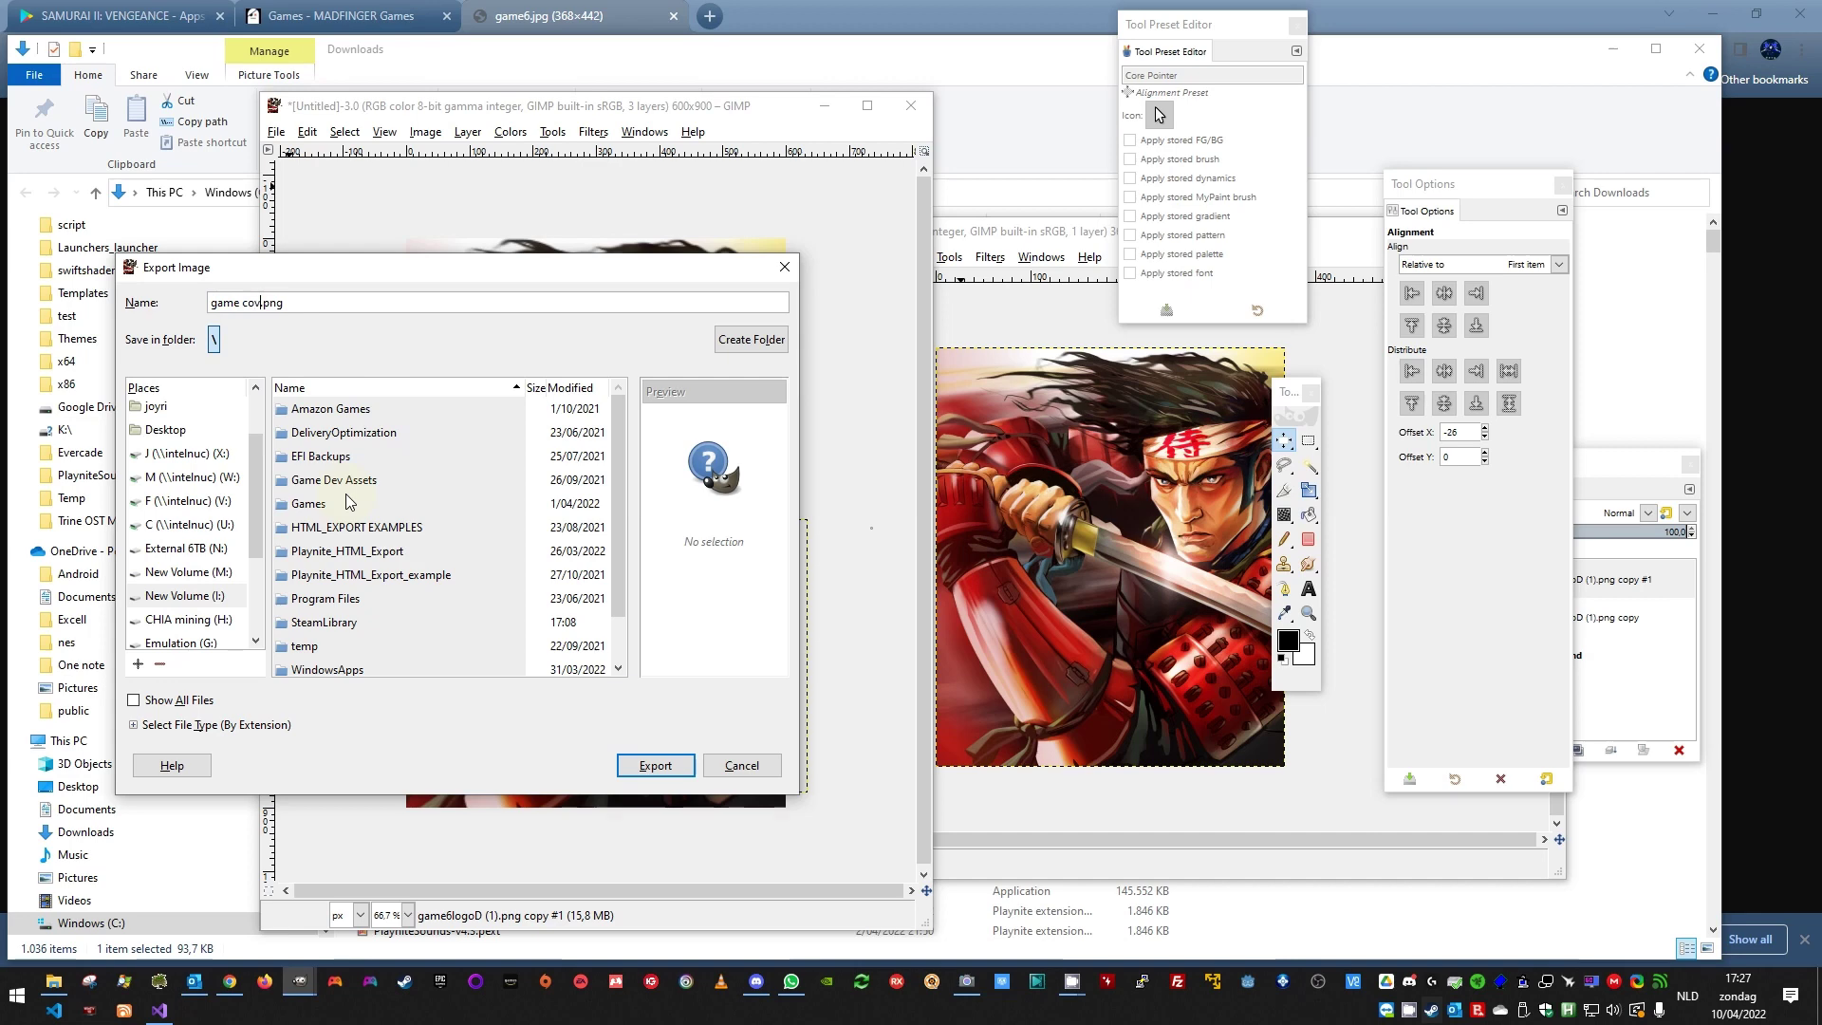
key(Return)
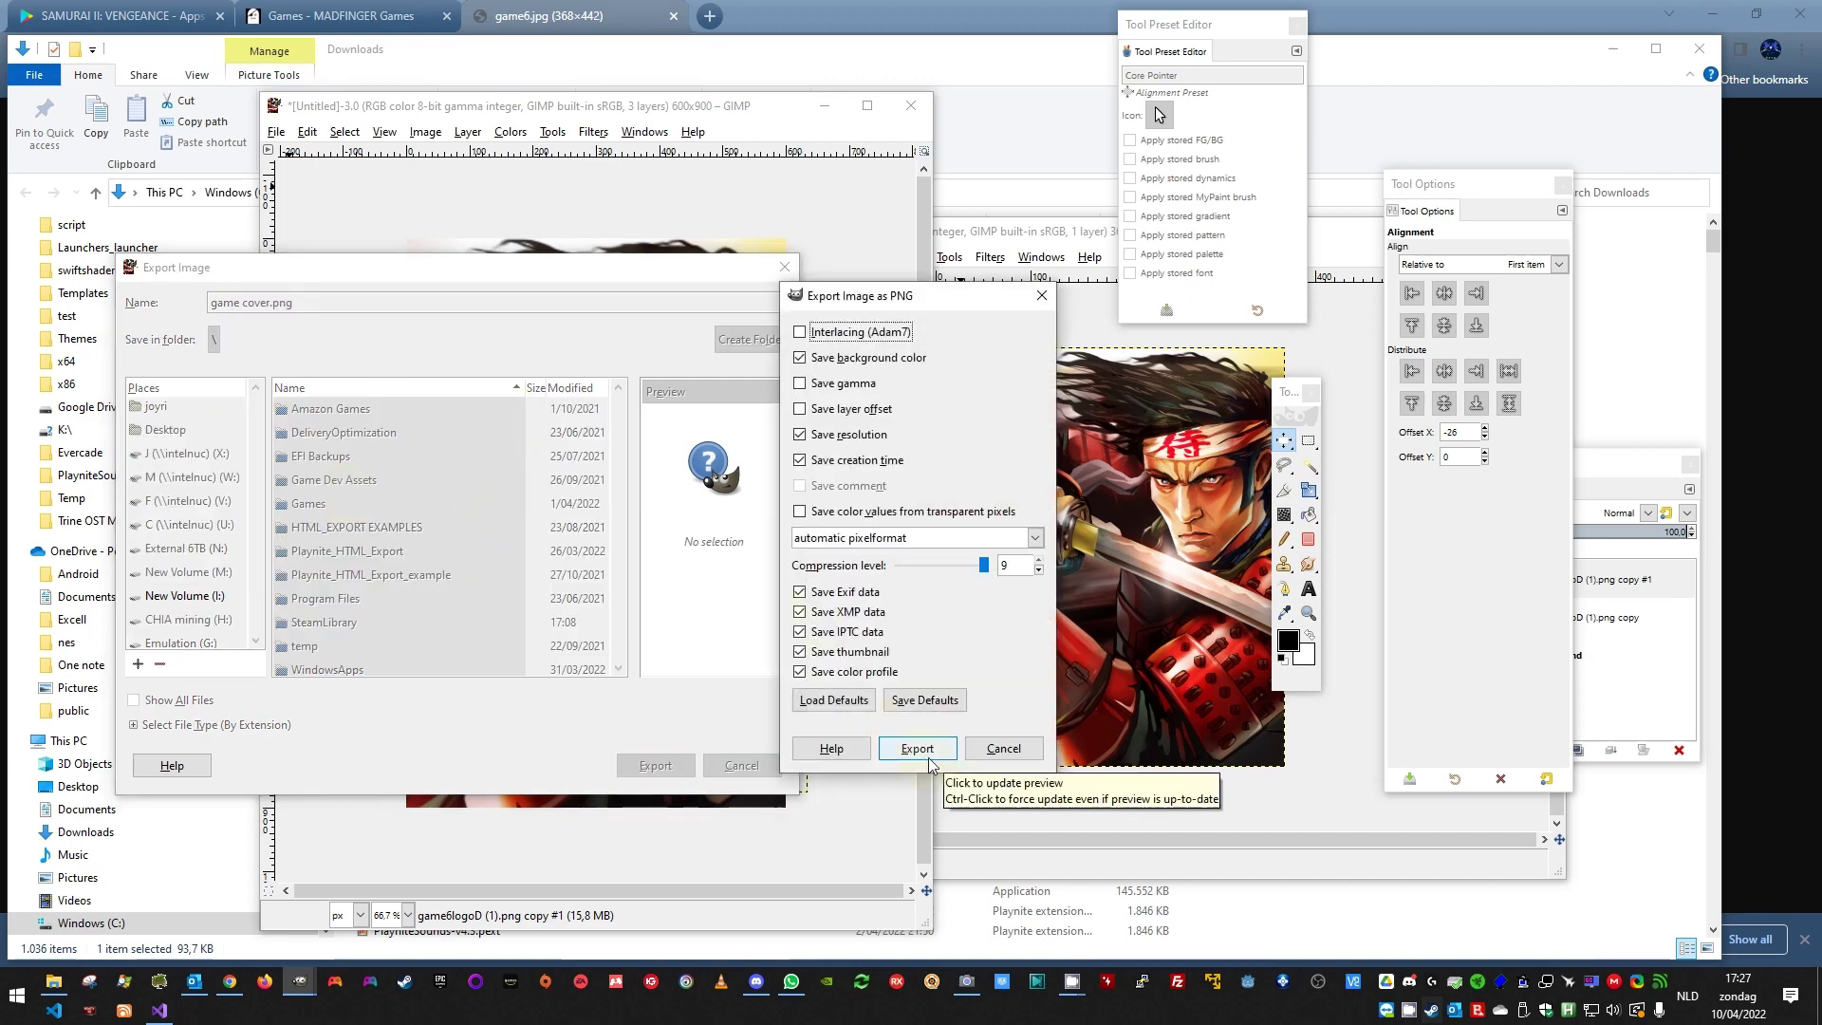
click(923, 752)
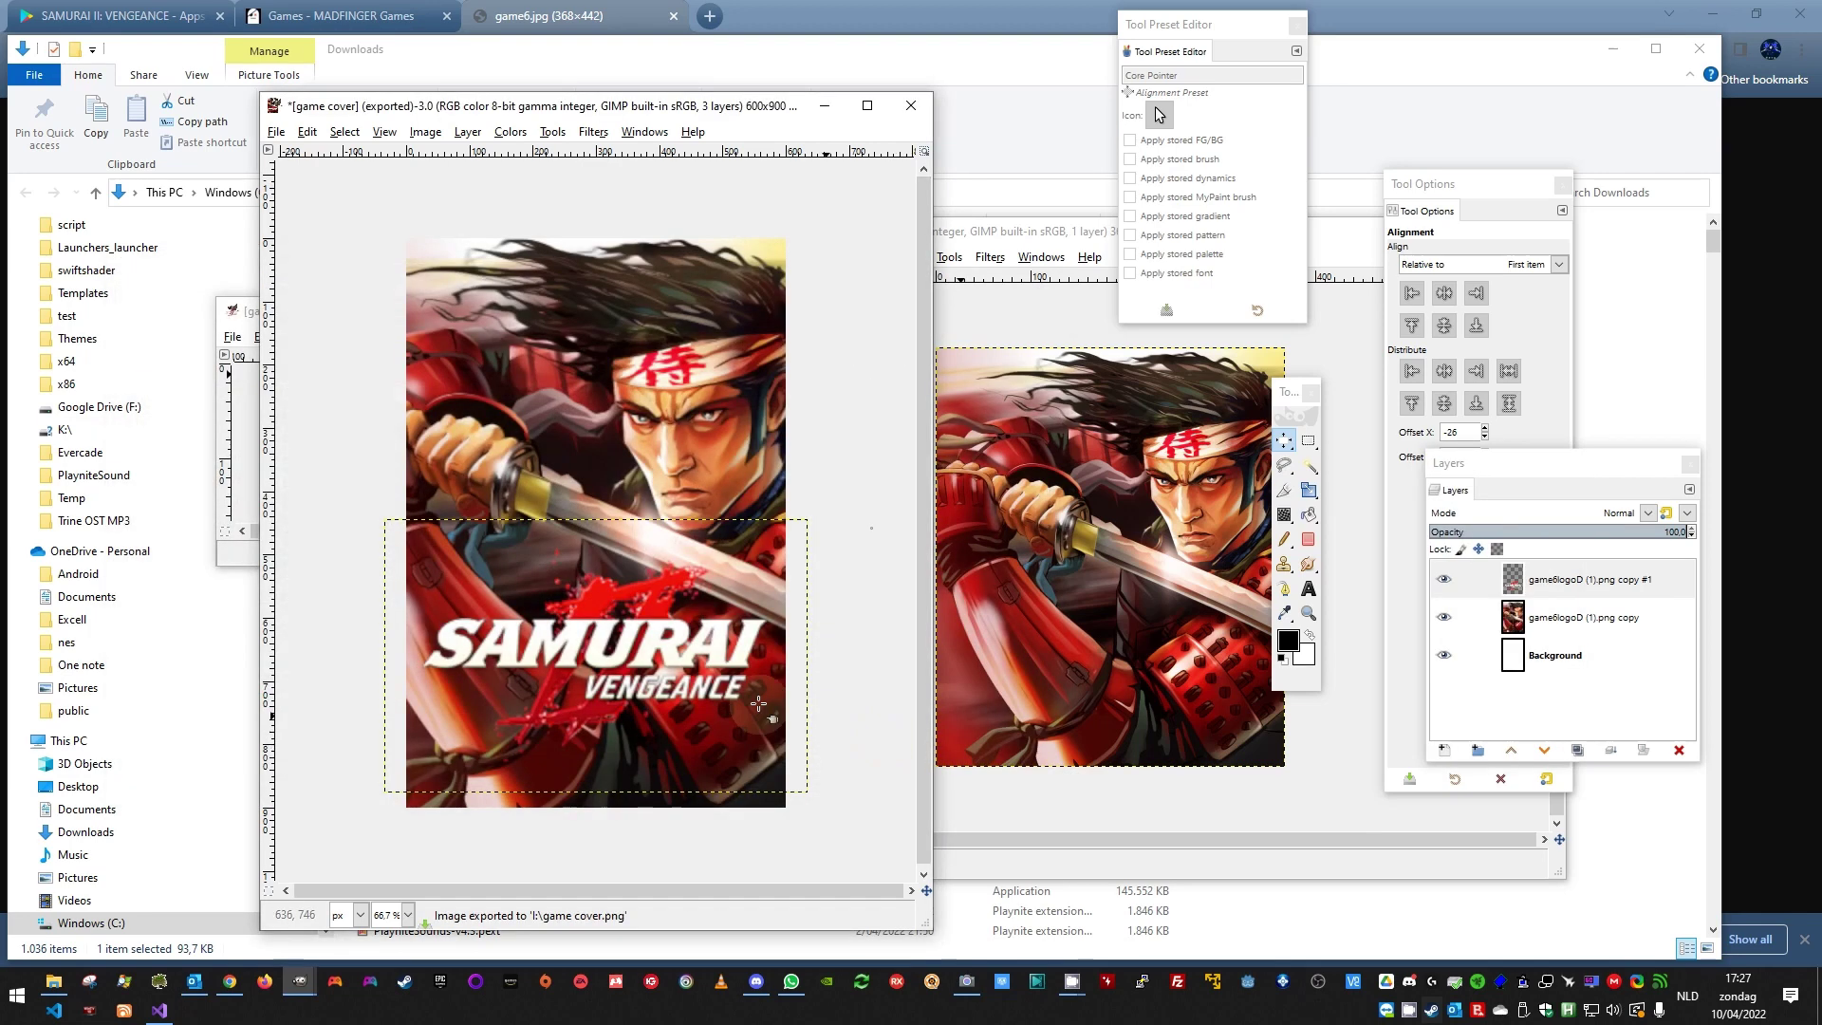
click(56, 983)
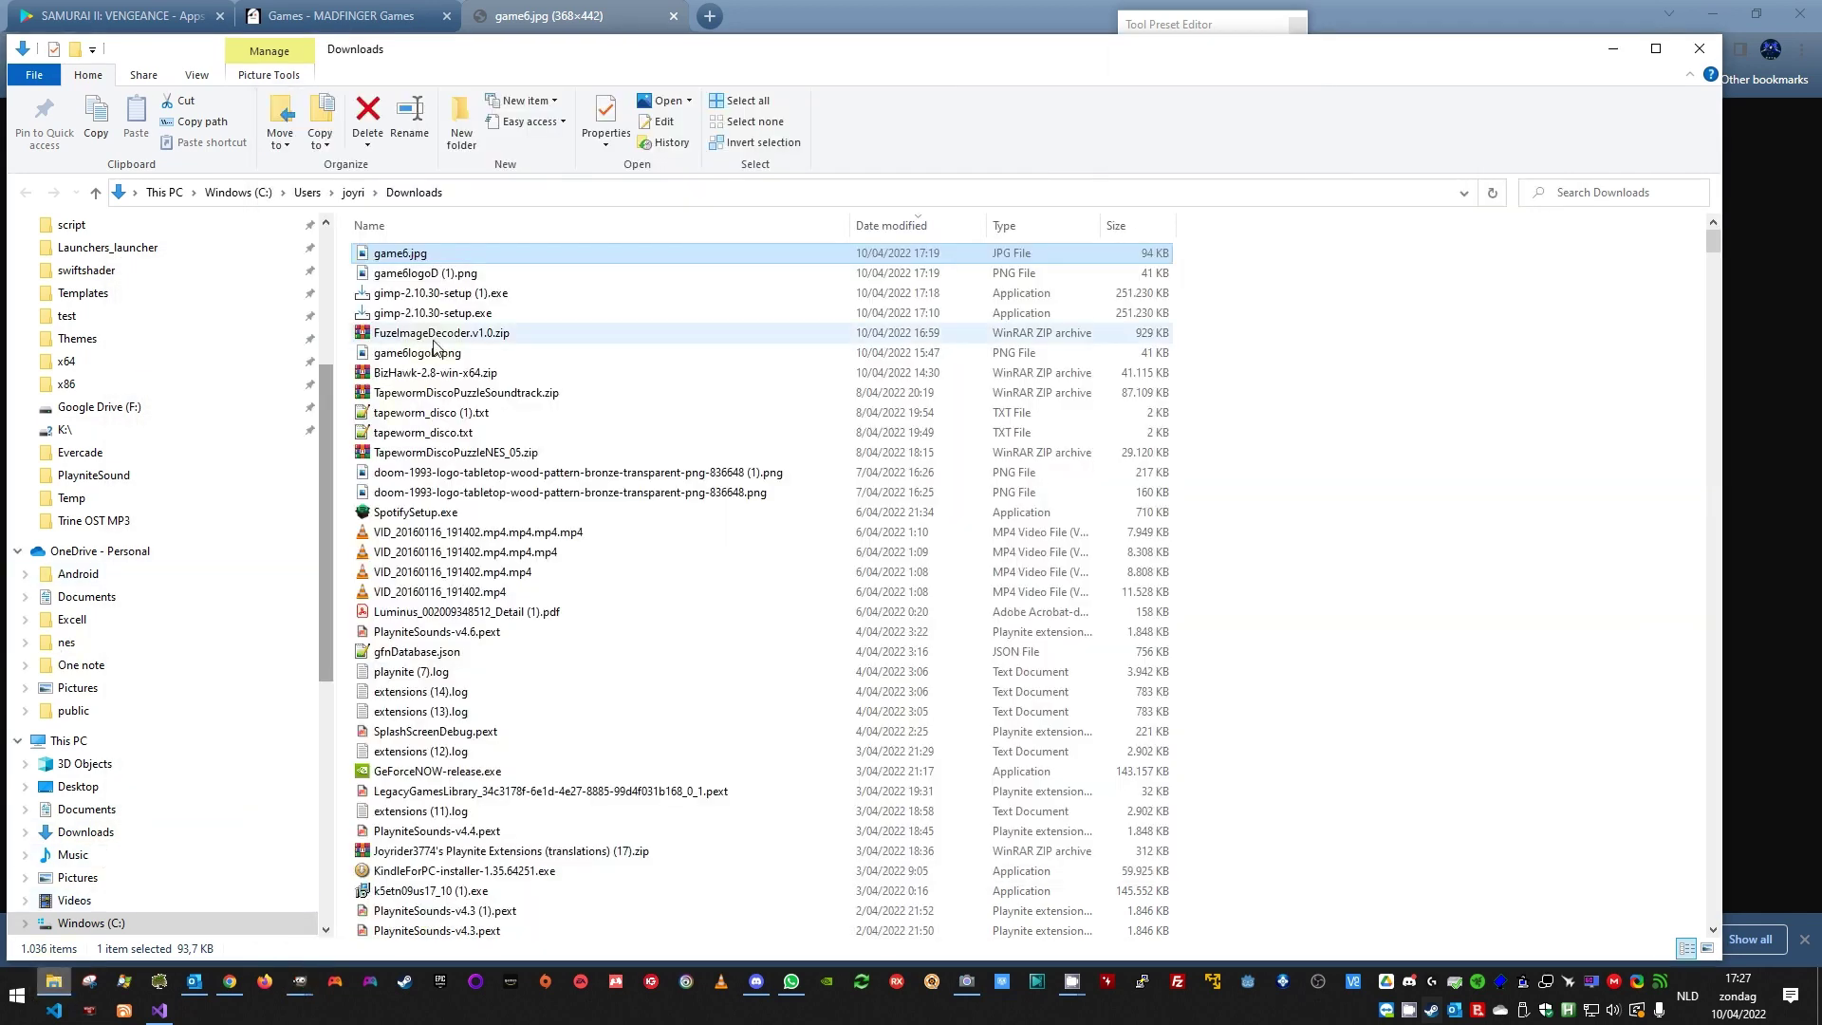
Step: Open New Volume (I:) from This PC, preview game cover.png in Photos, then close it
click(164, 192)
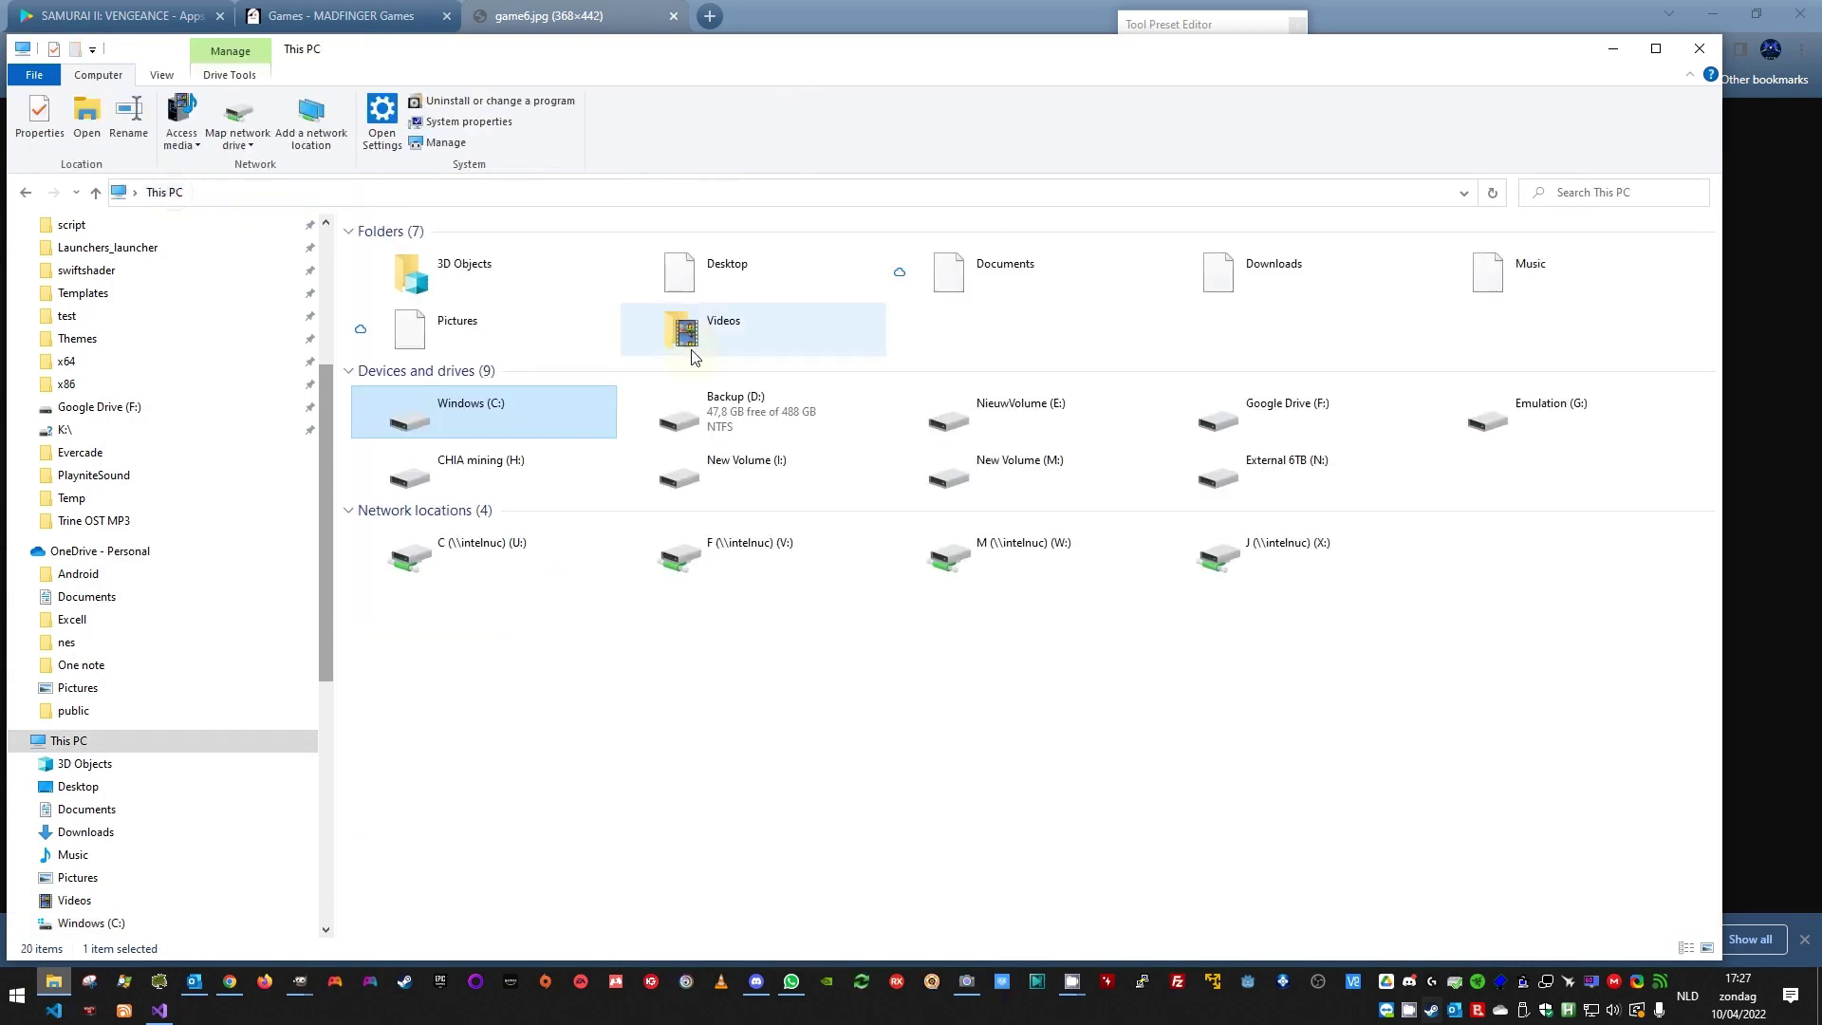
double_click(765, 470)
double_click(418, 252)
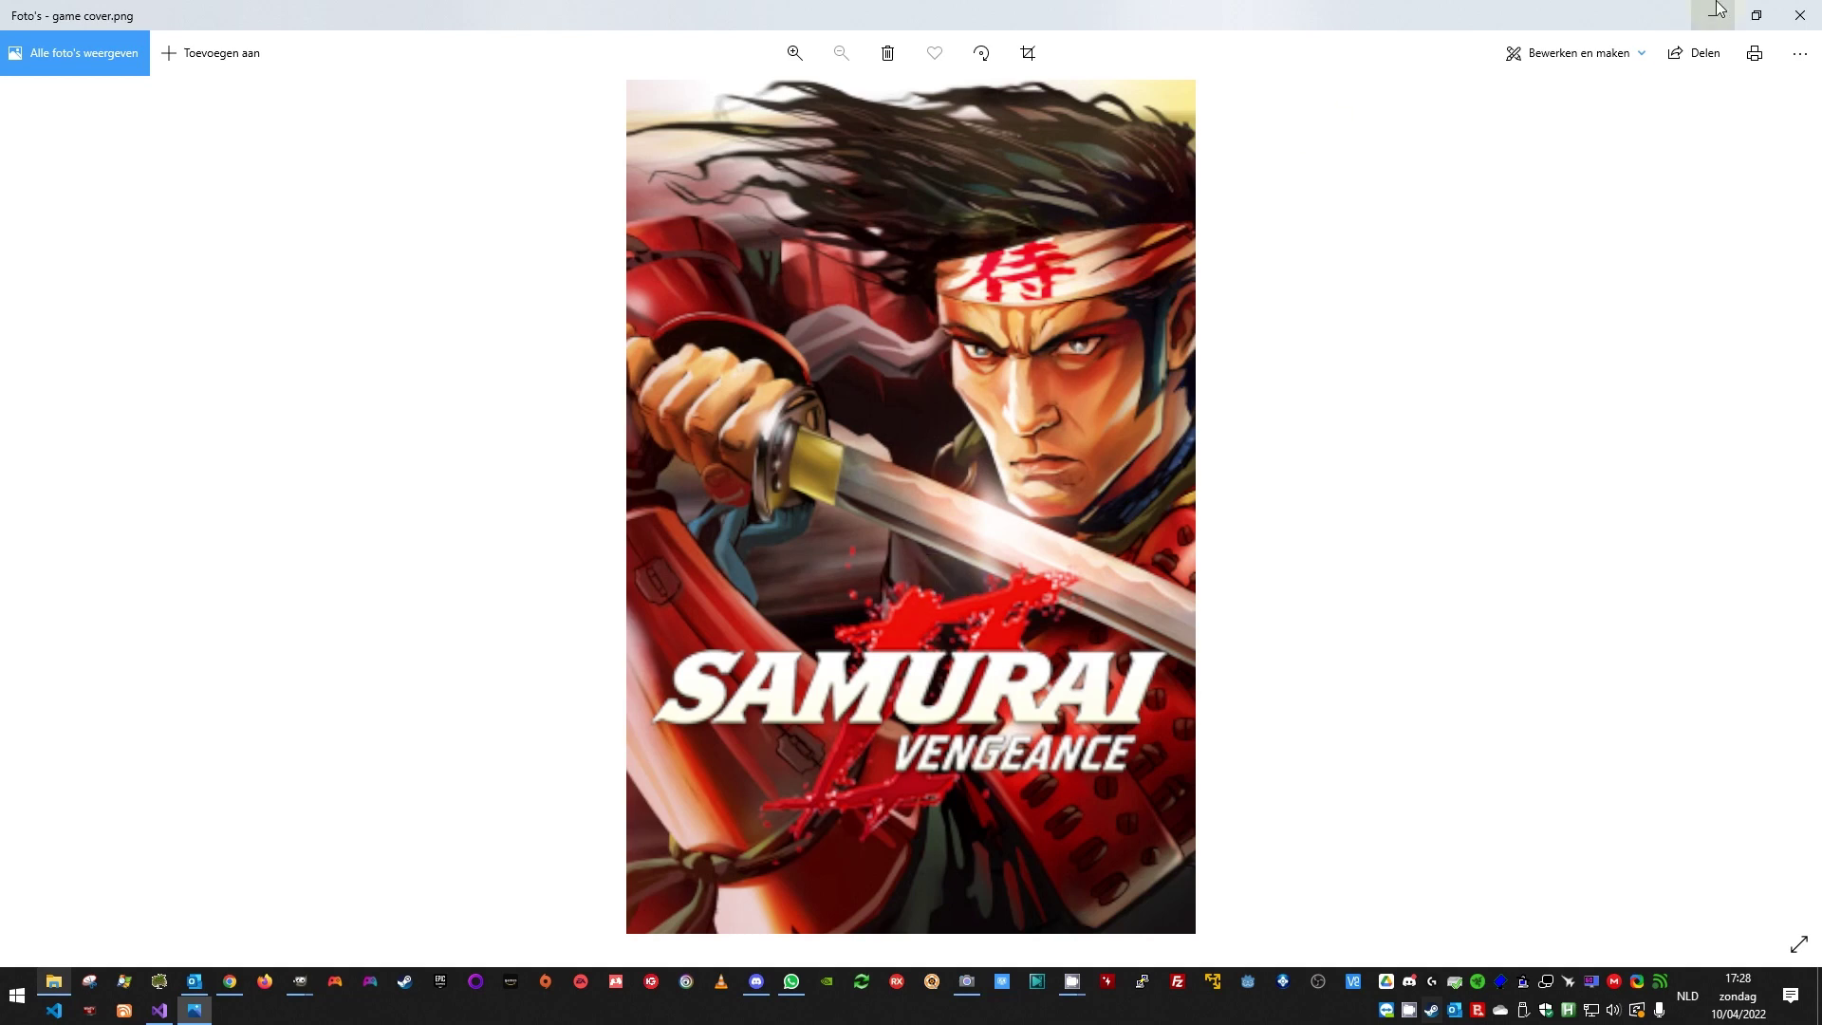
click(1799, 13)
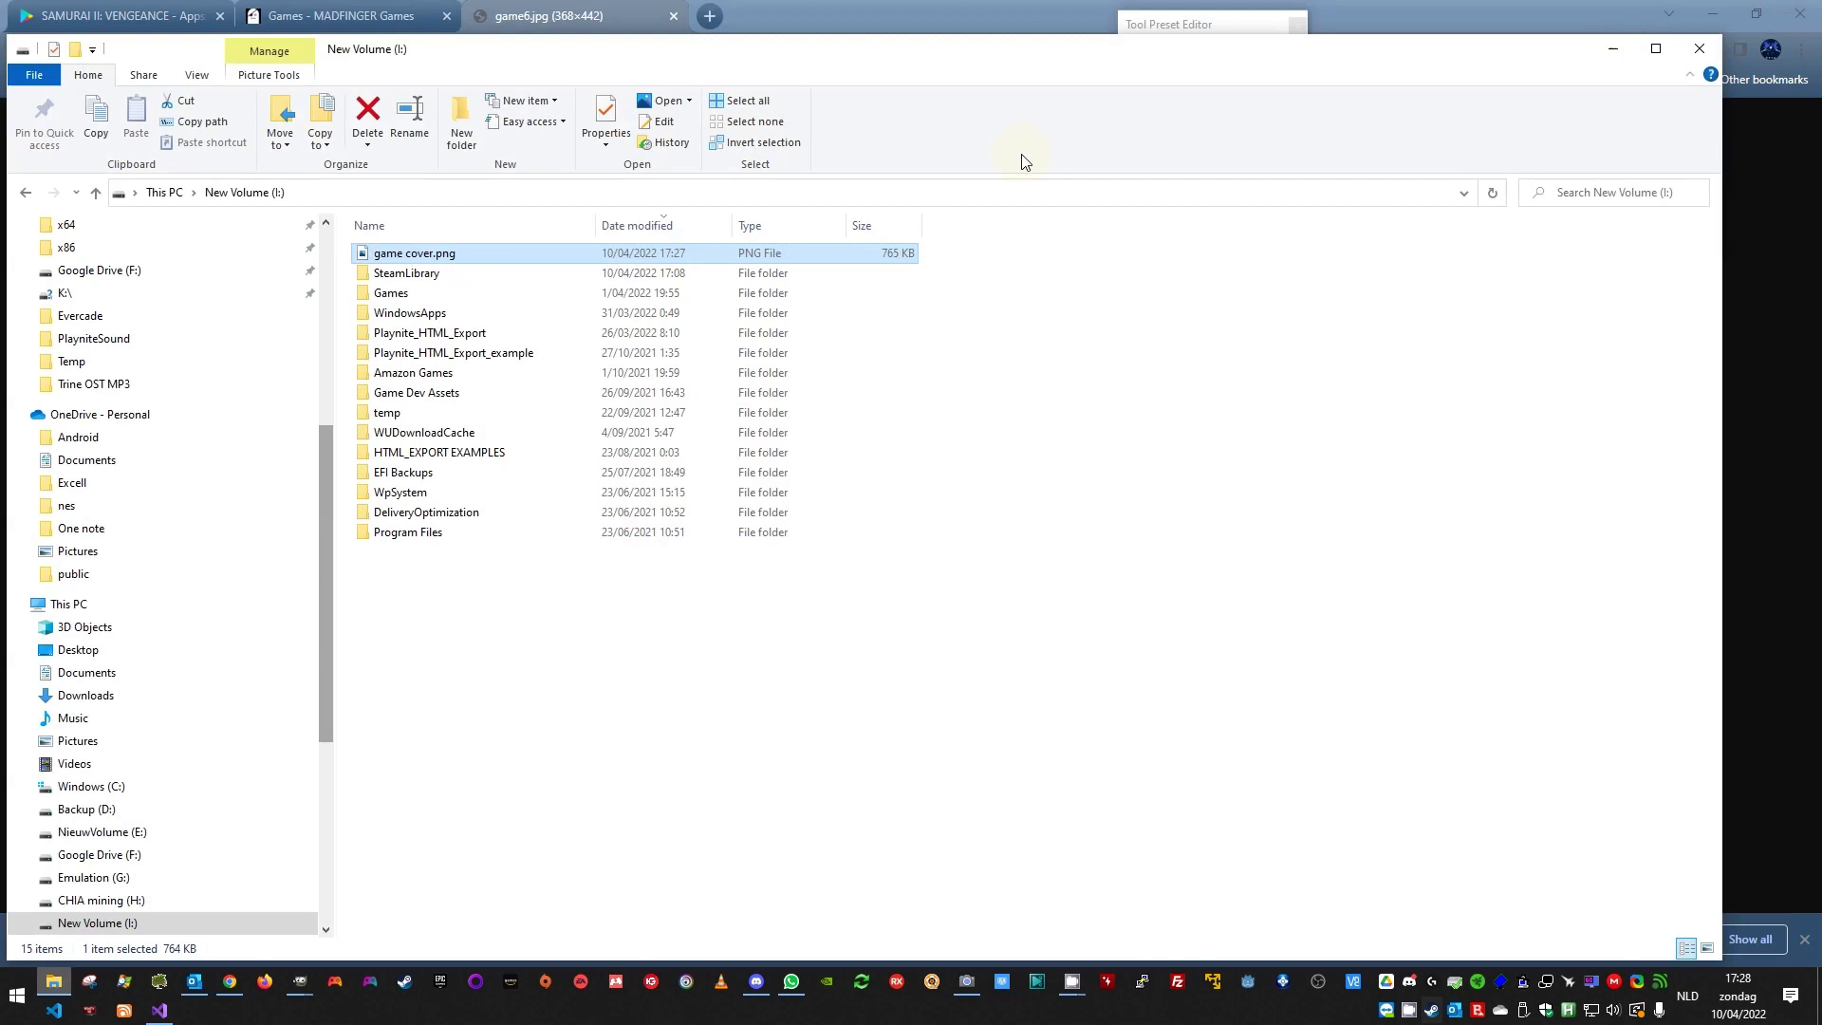
Step: Launch Playnite, manually add a game named 'samurai II', and reopen its details
click(335, 980)
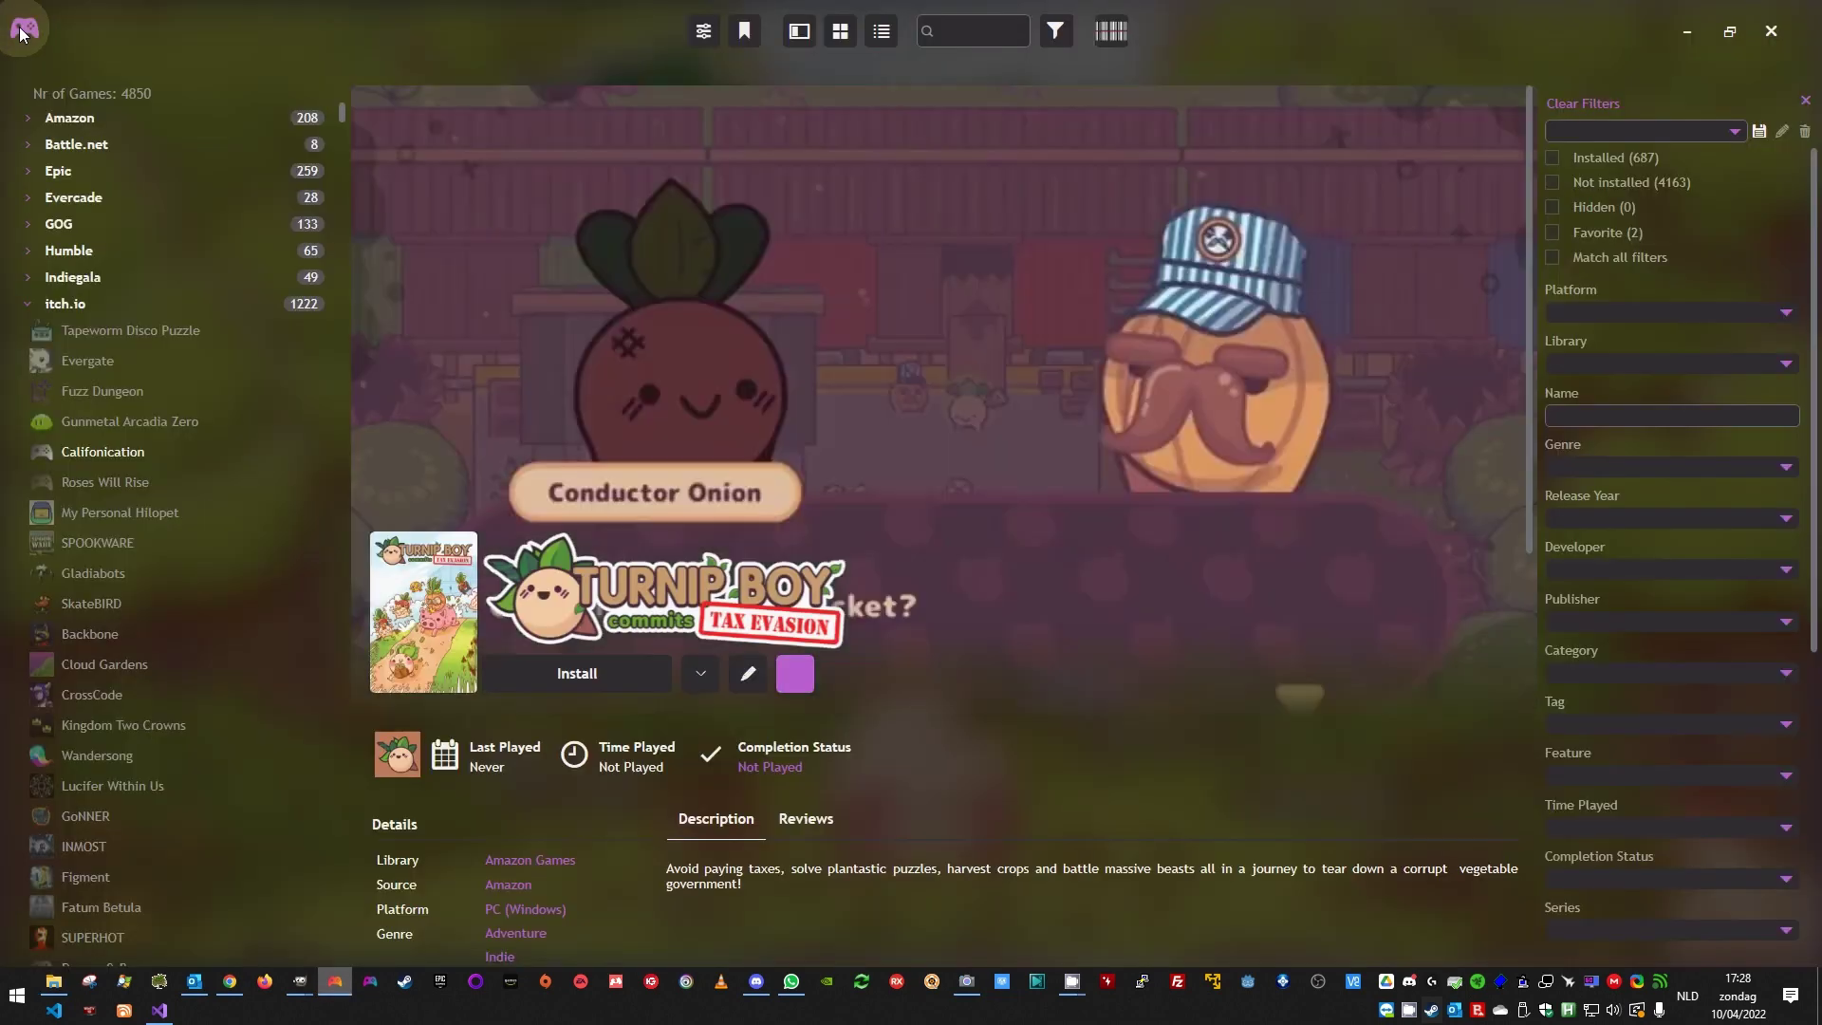
click(23, 29)
mouse_move(97, 61)
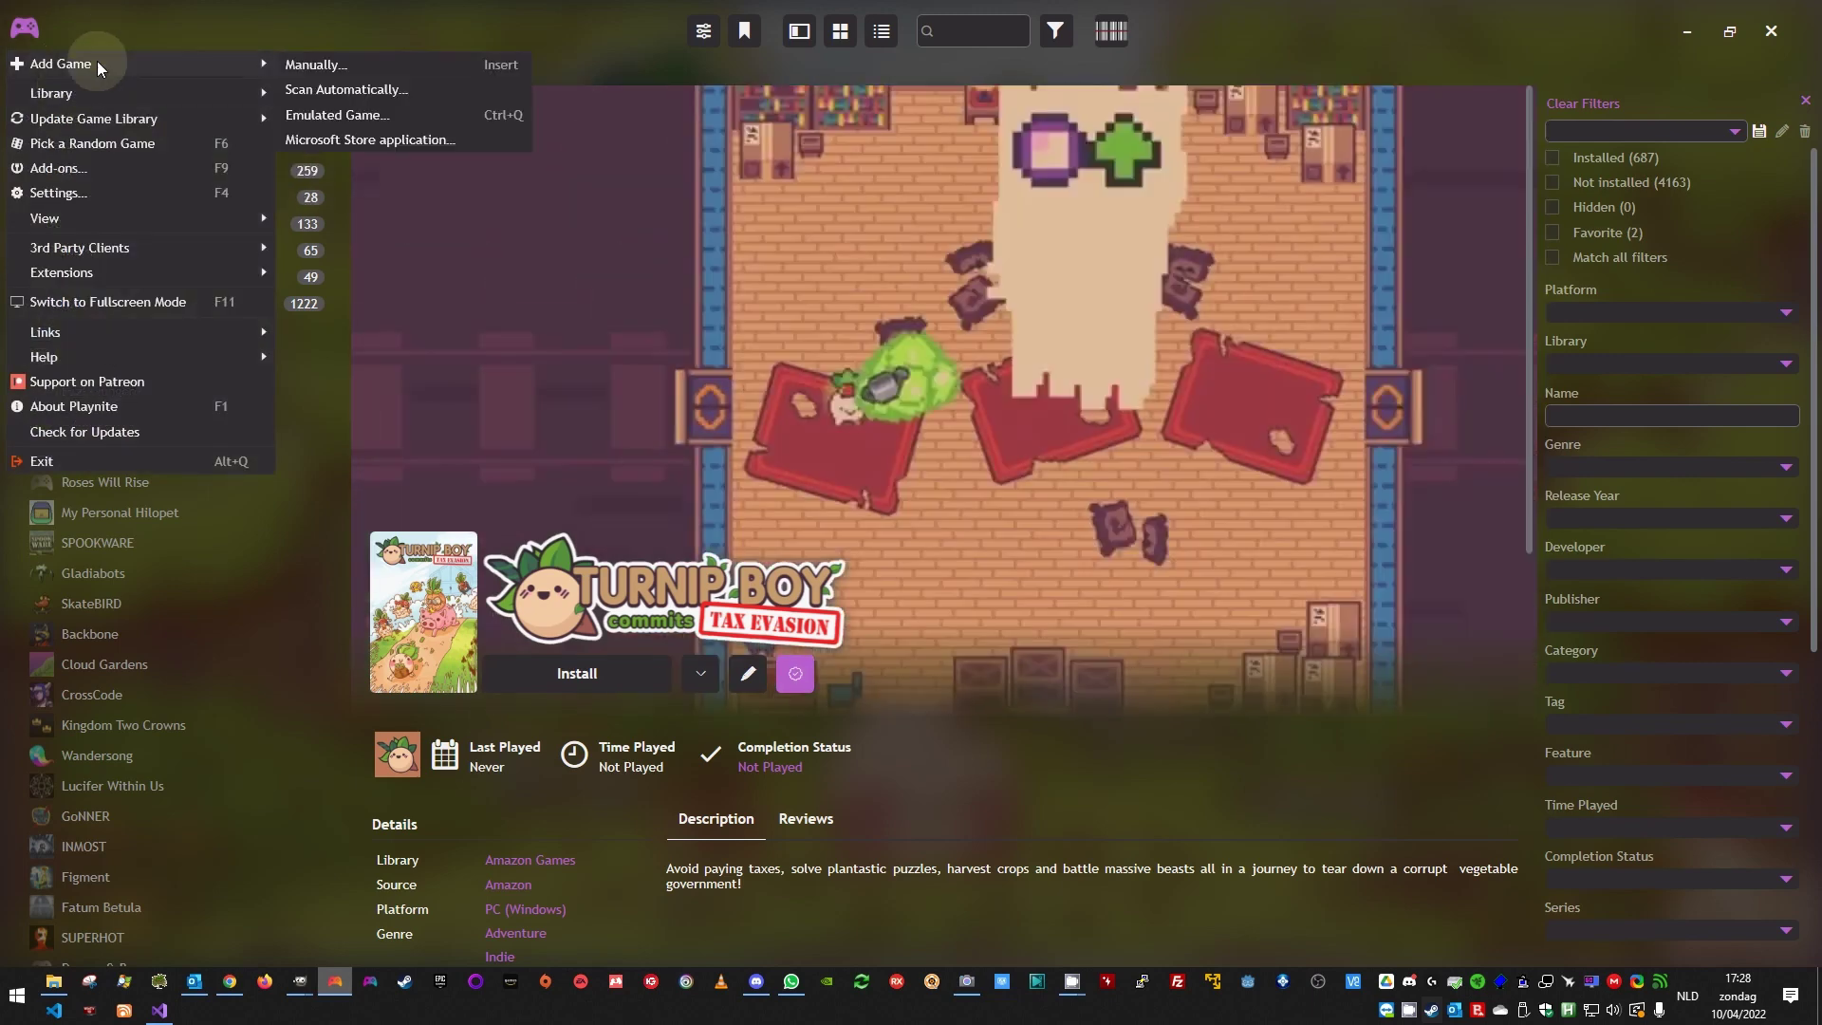
click(342, 63)
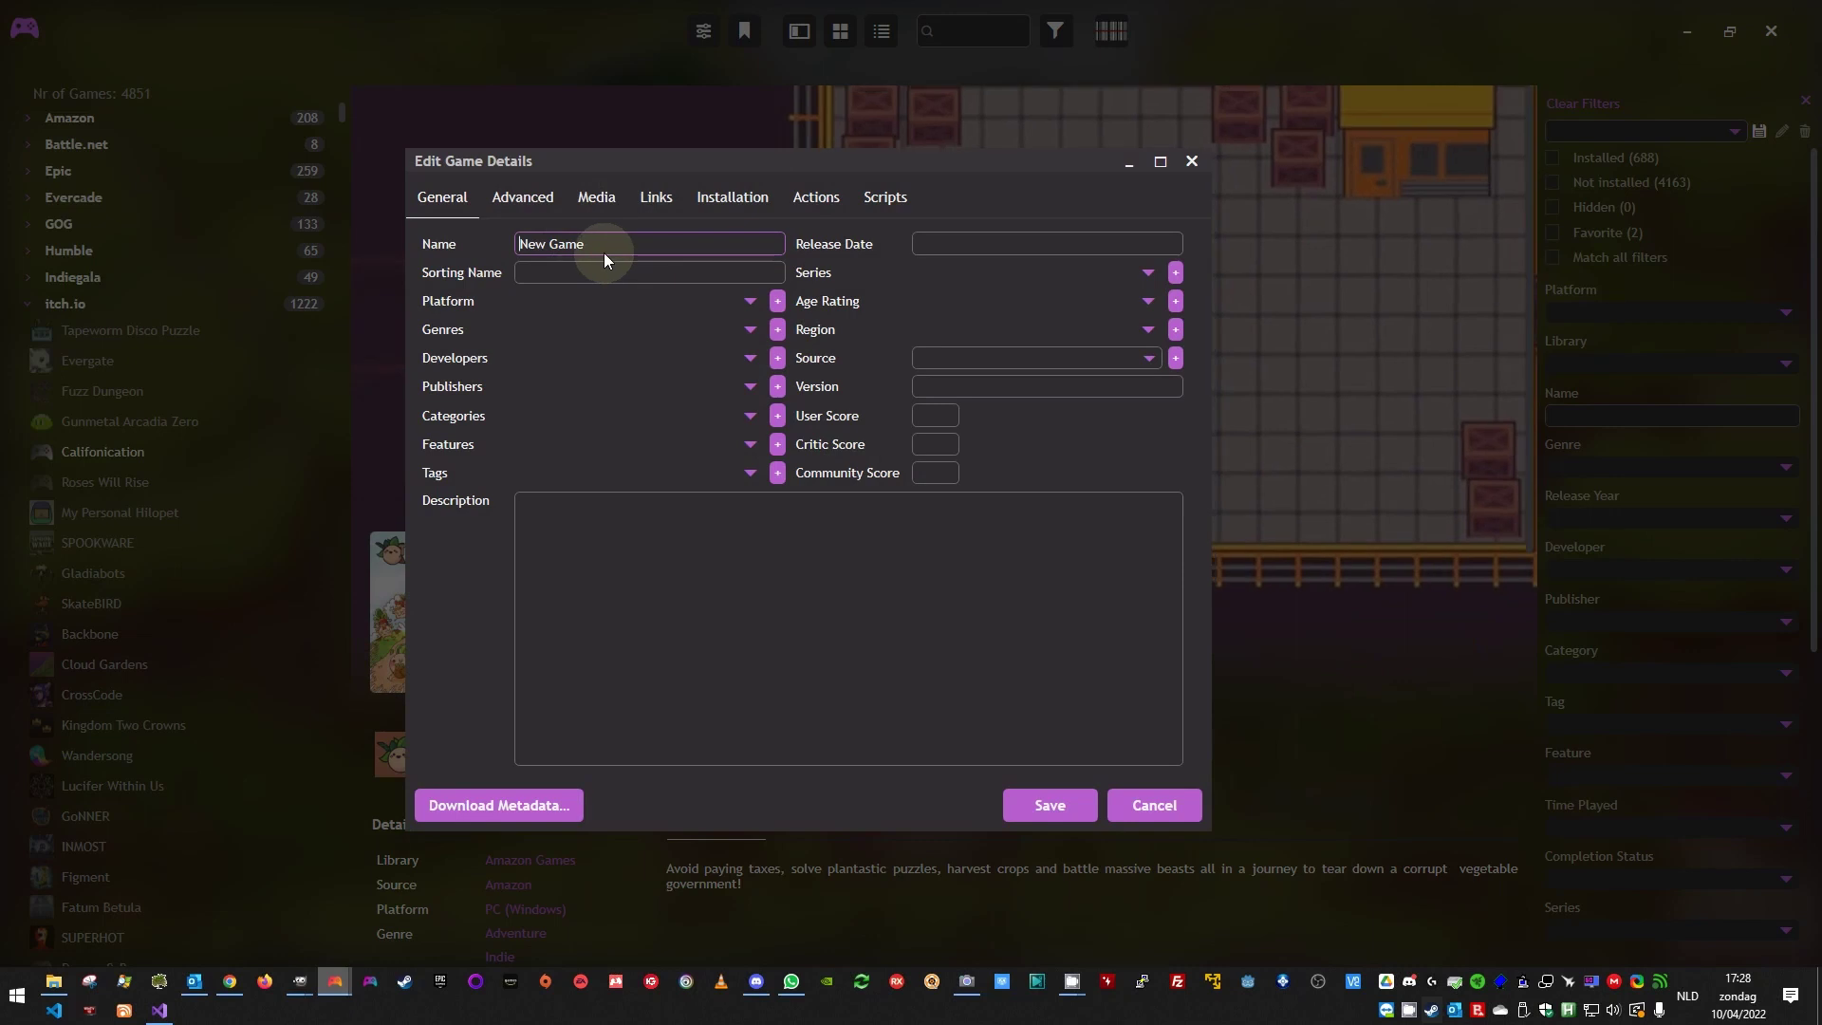
text(sama)
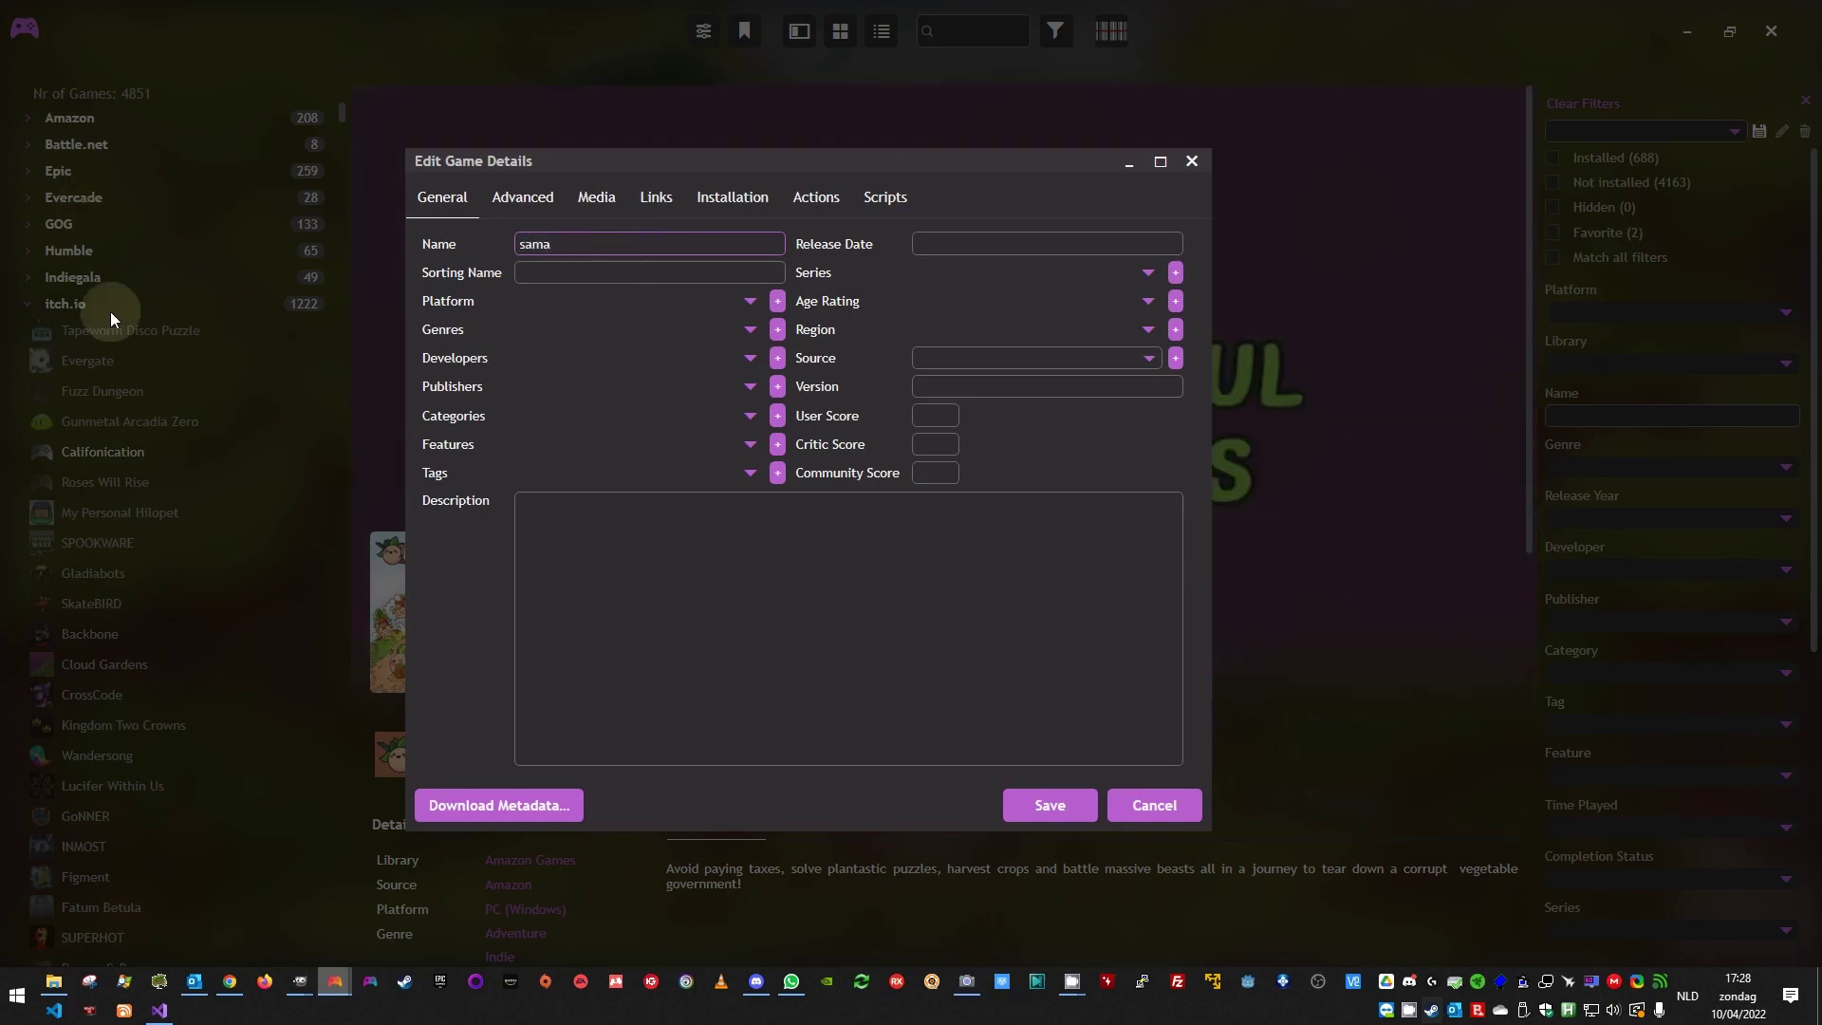
key(BackSpace)
text(urai II)
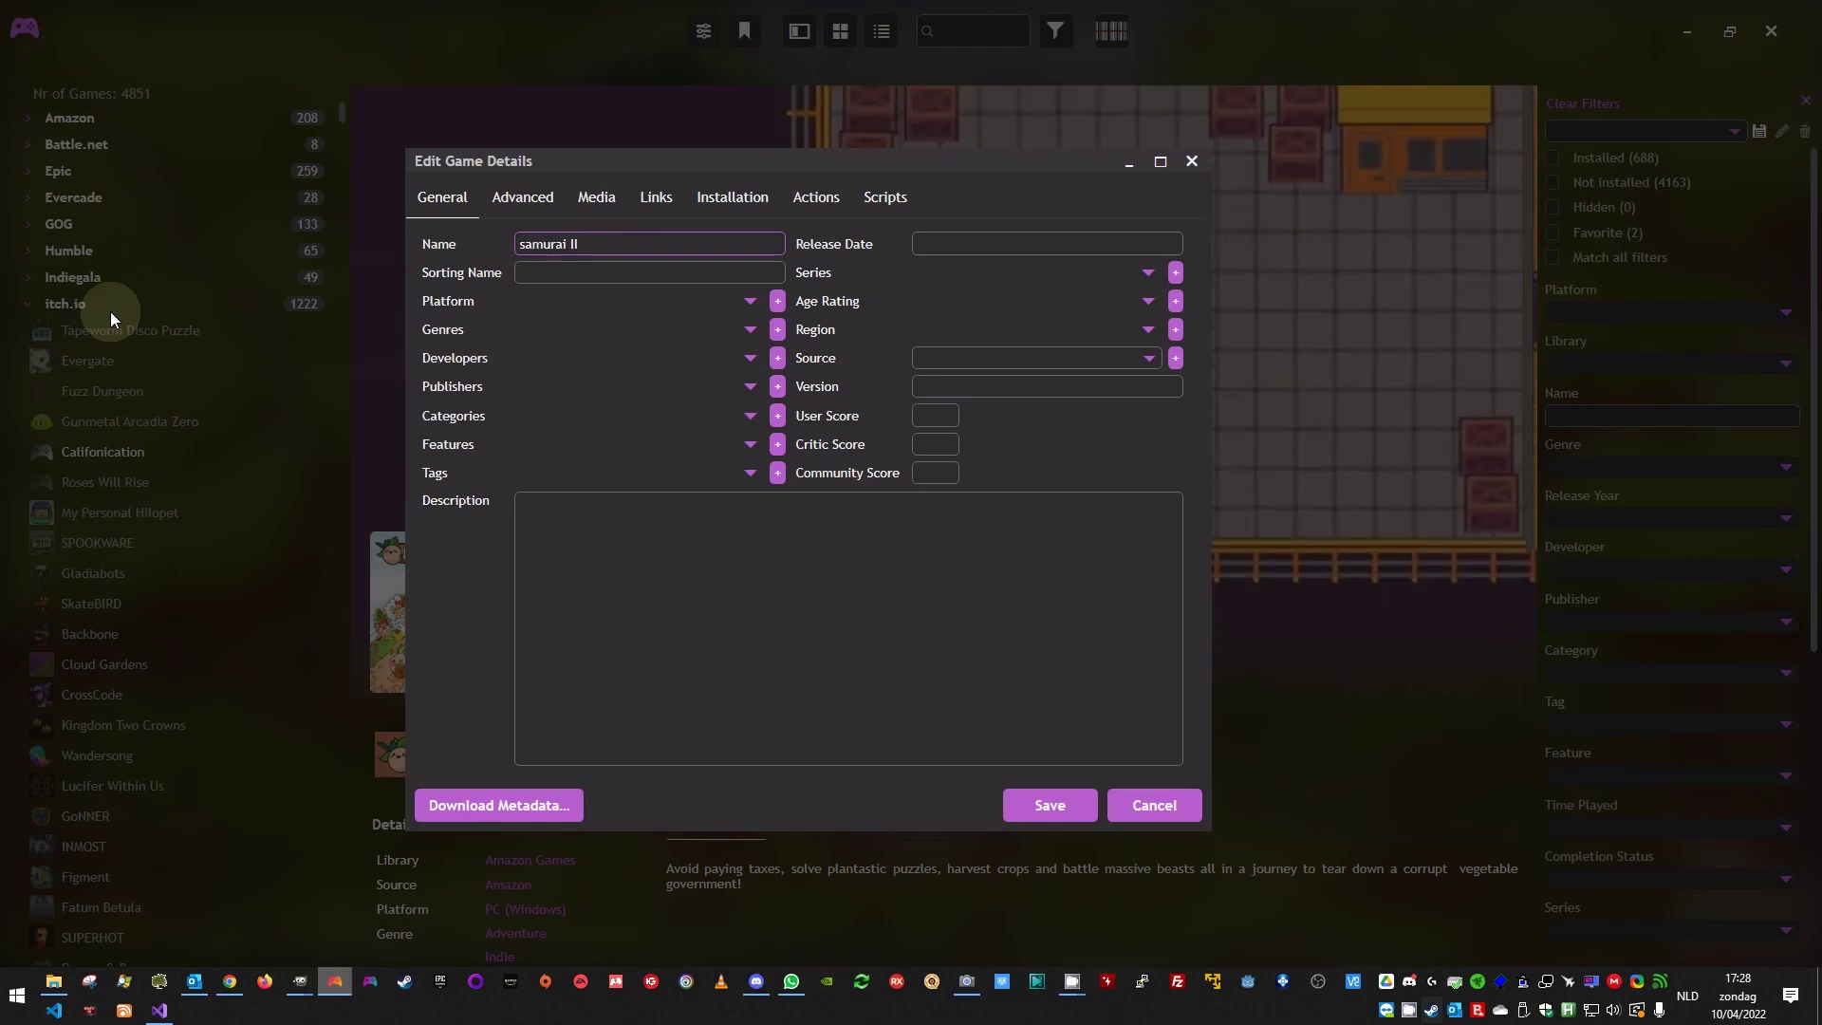
key(Return)
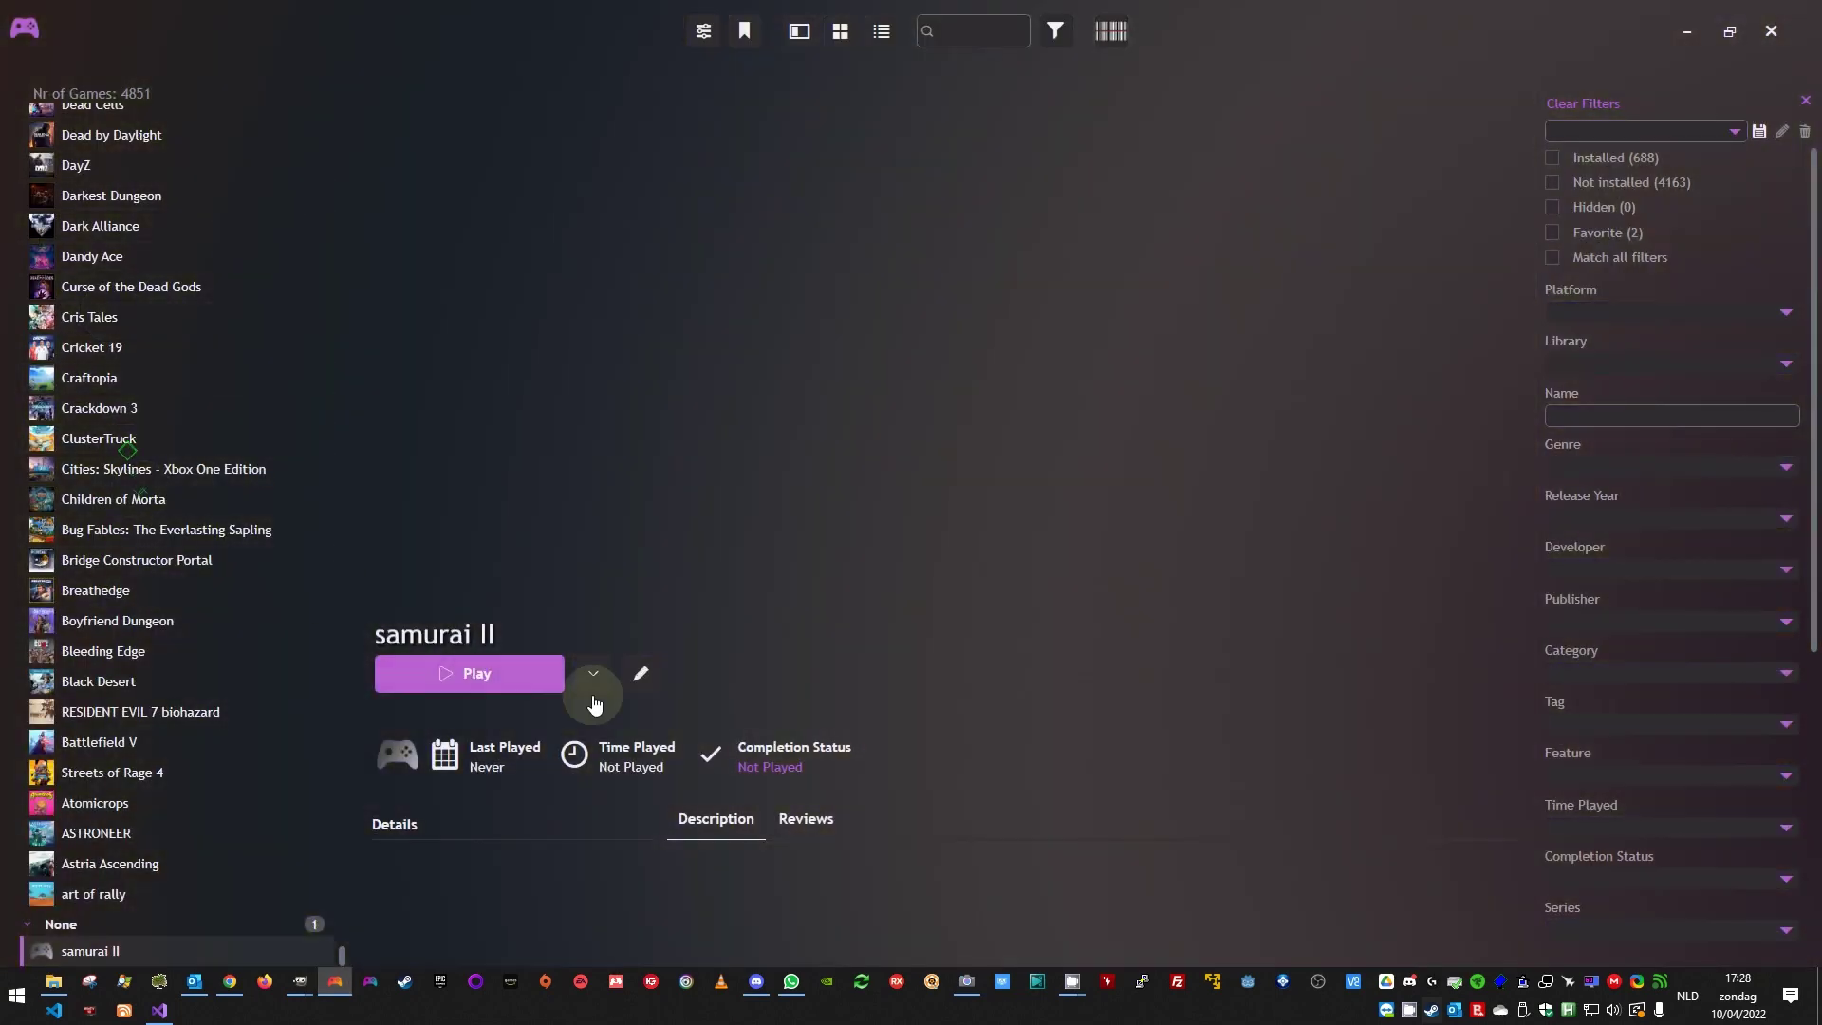
click(639, 698)
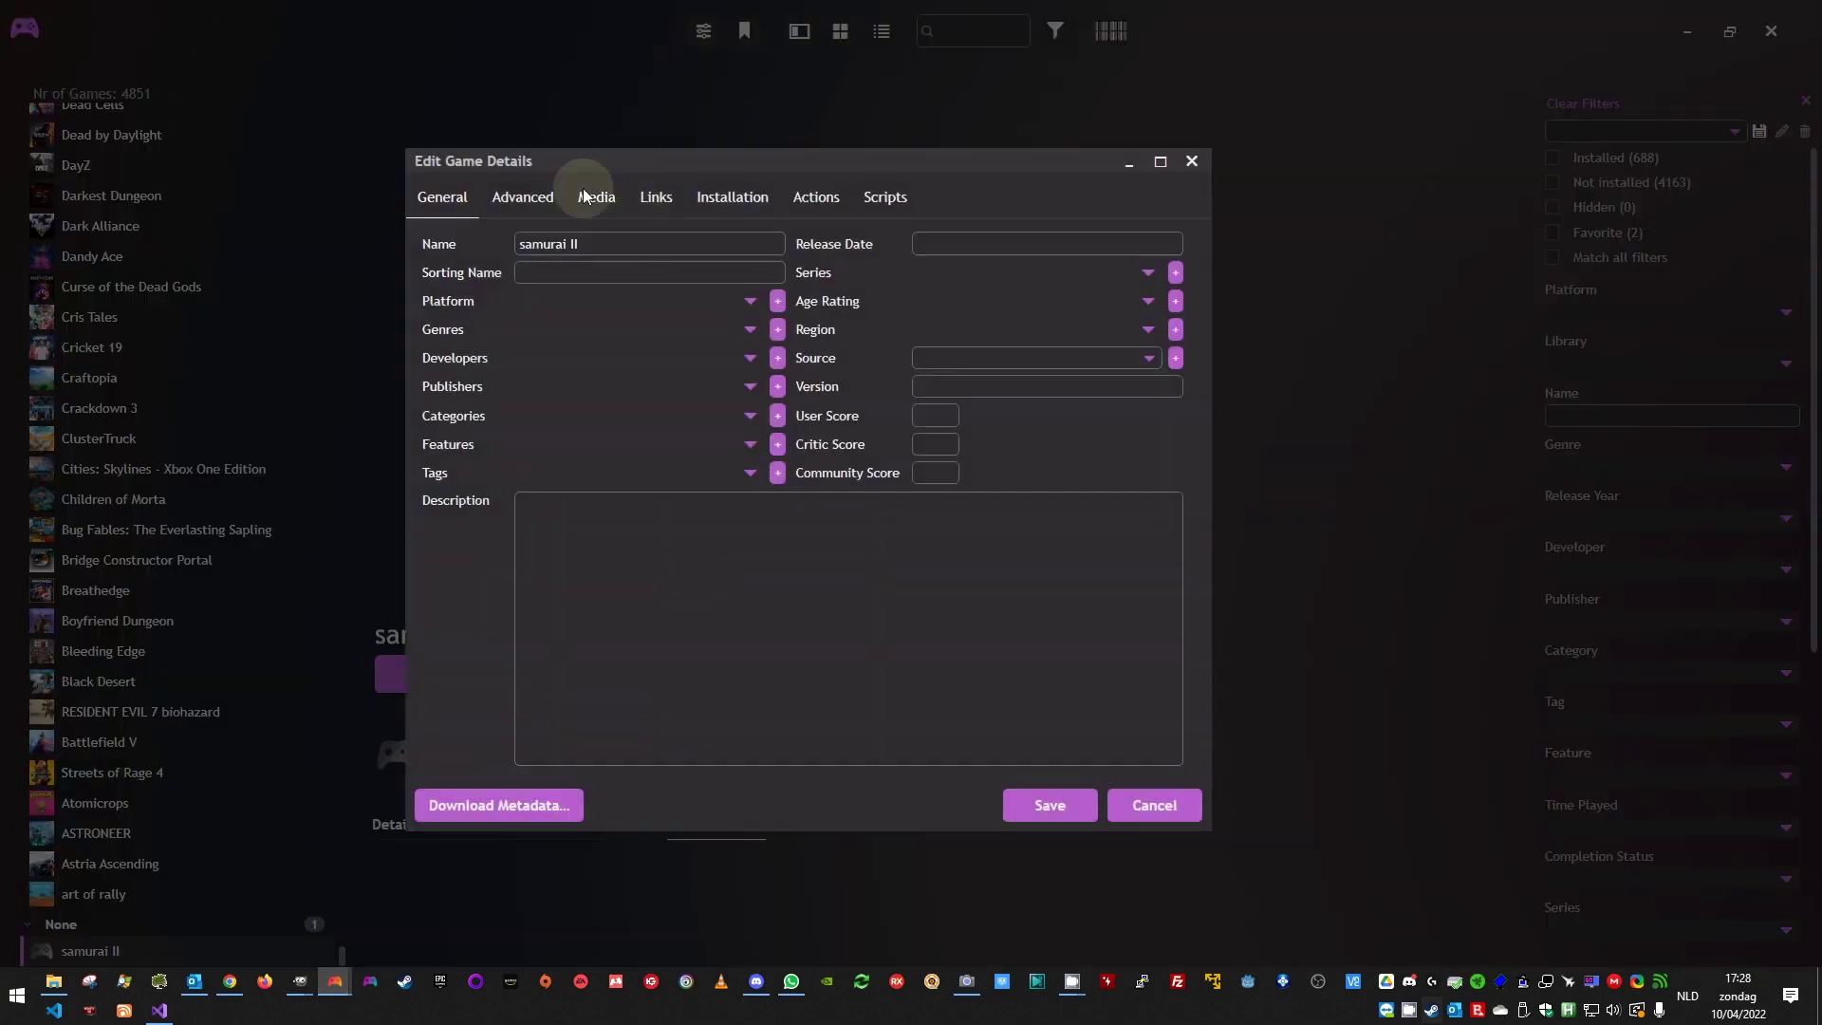
Step: Set I:\game cover.png as samurai II's cover image on the Media tab and save
click(596, 196)
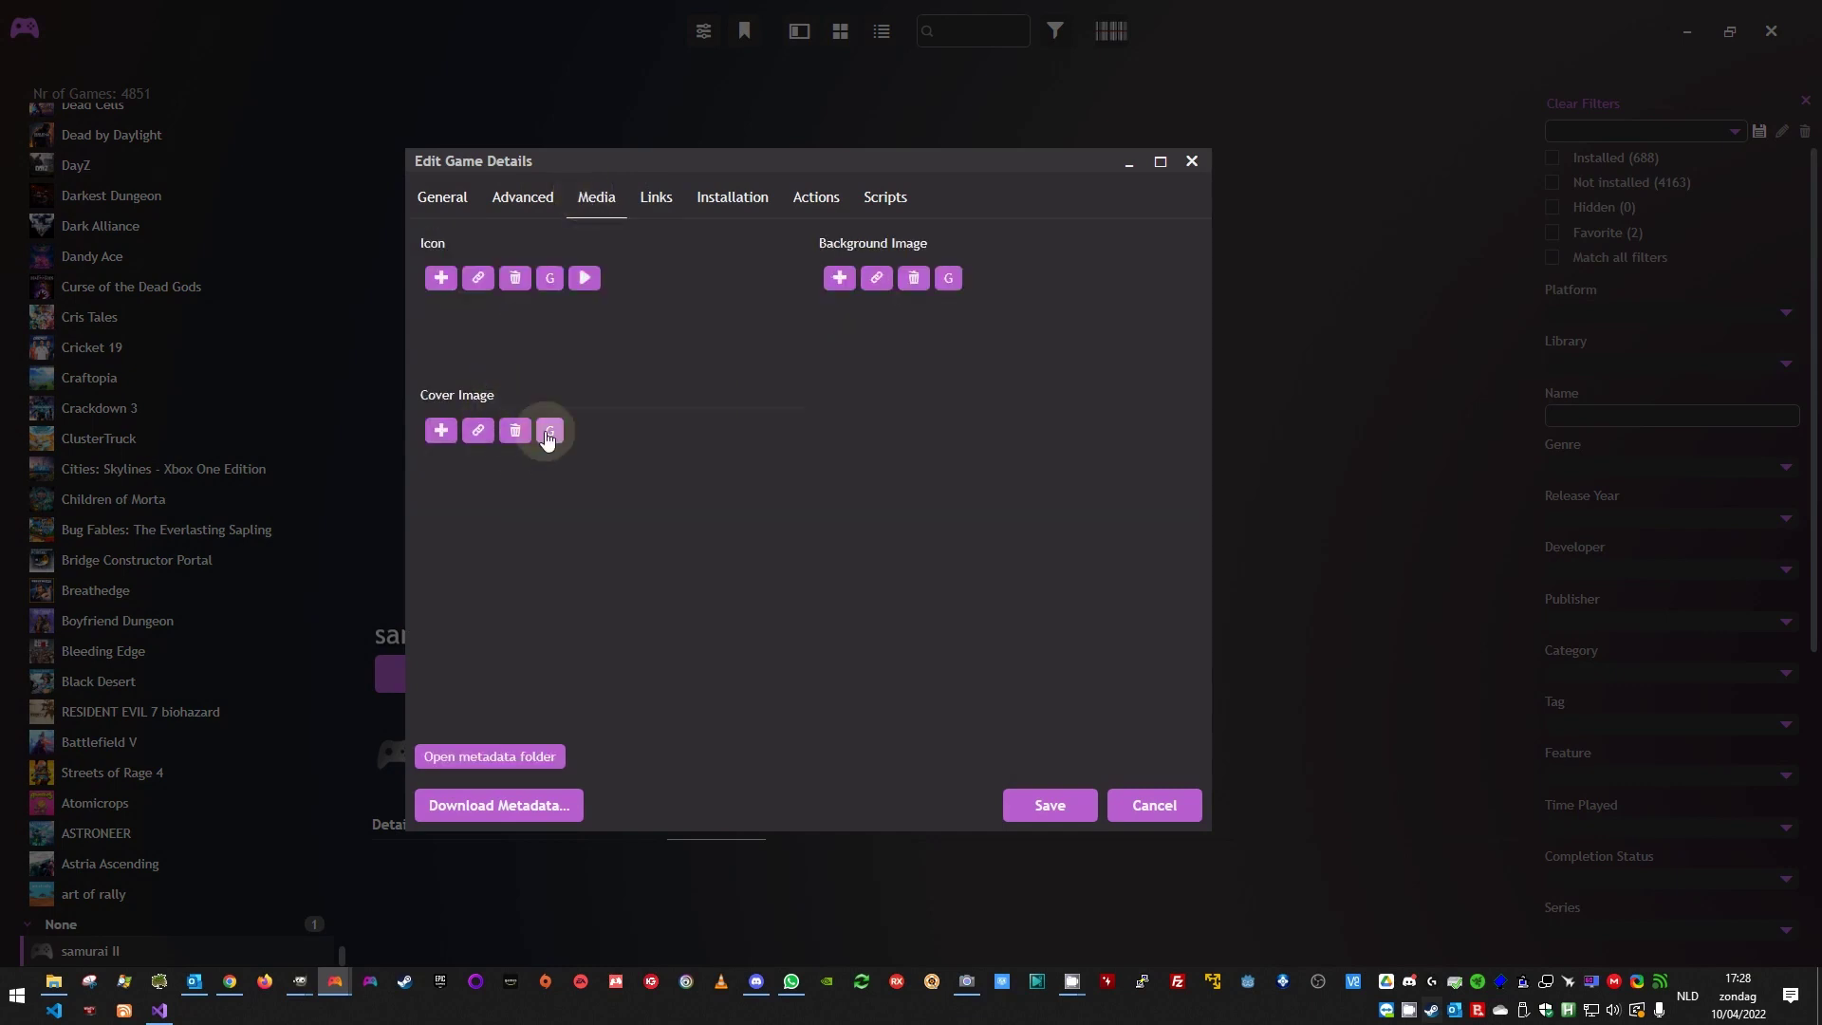
click(441, 432)
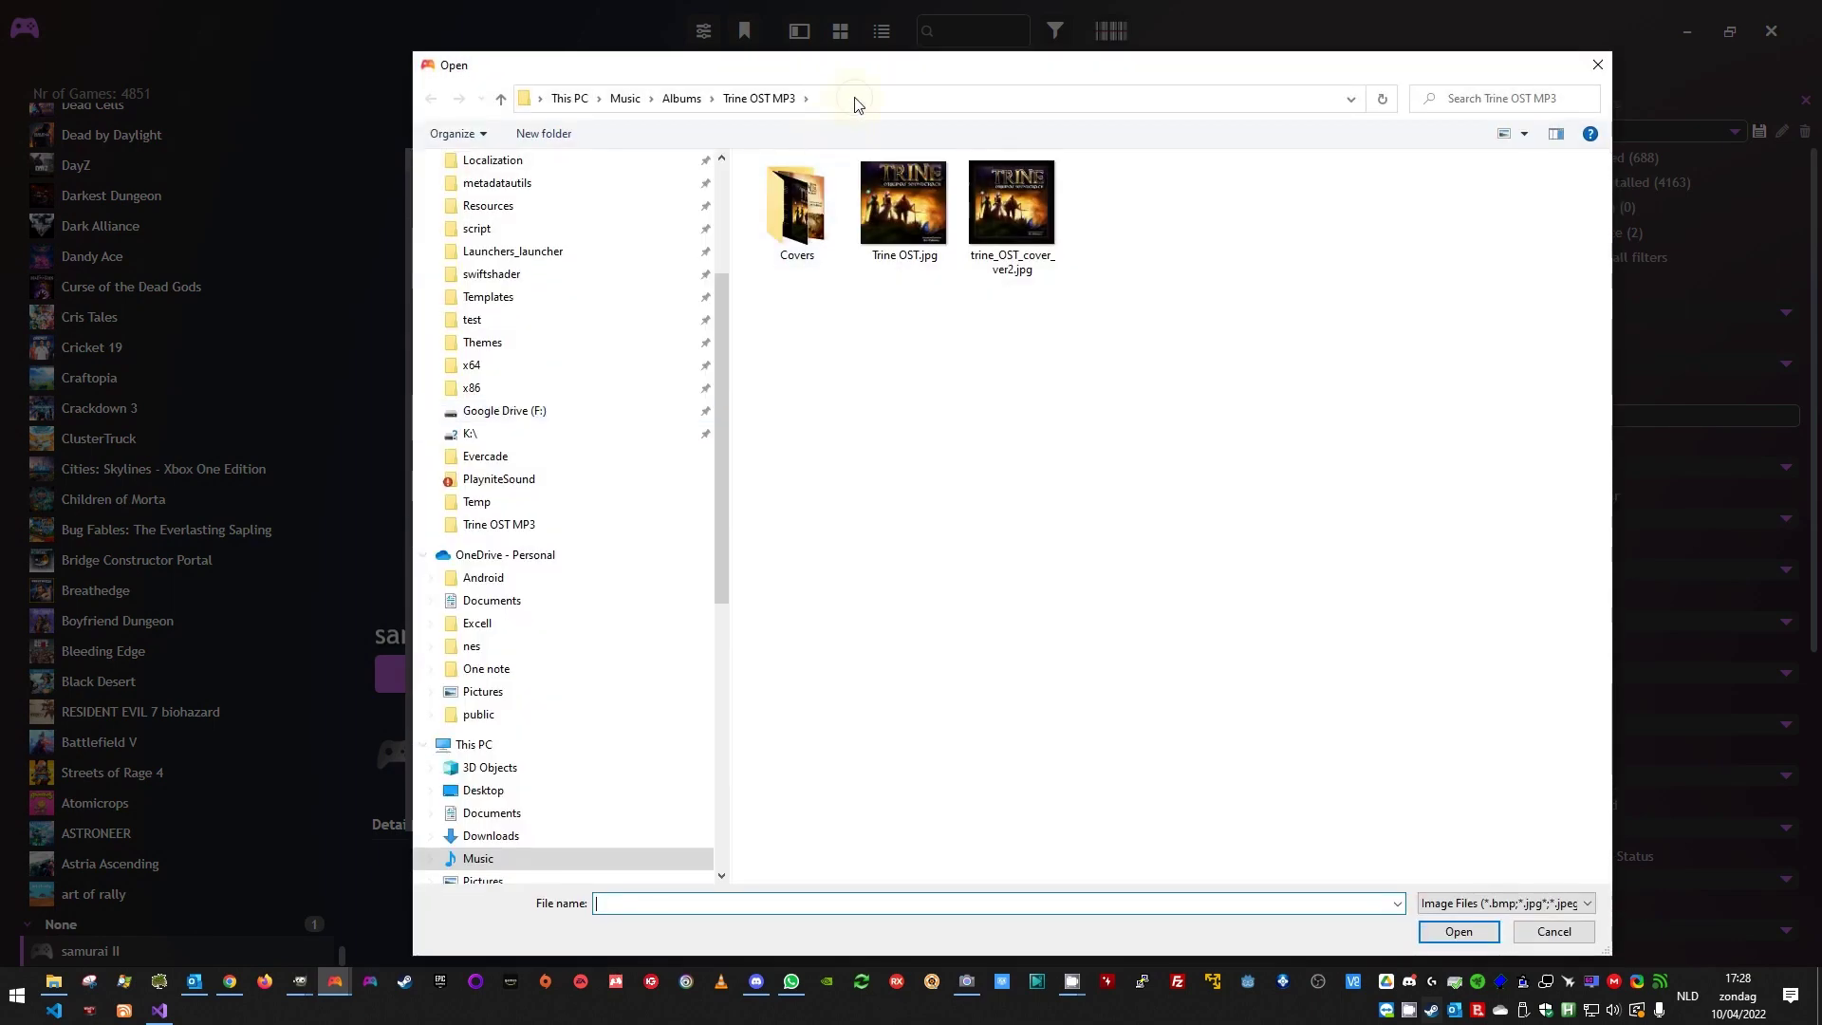
text(i:)
key(Return)
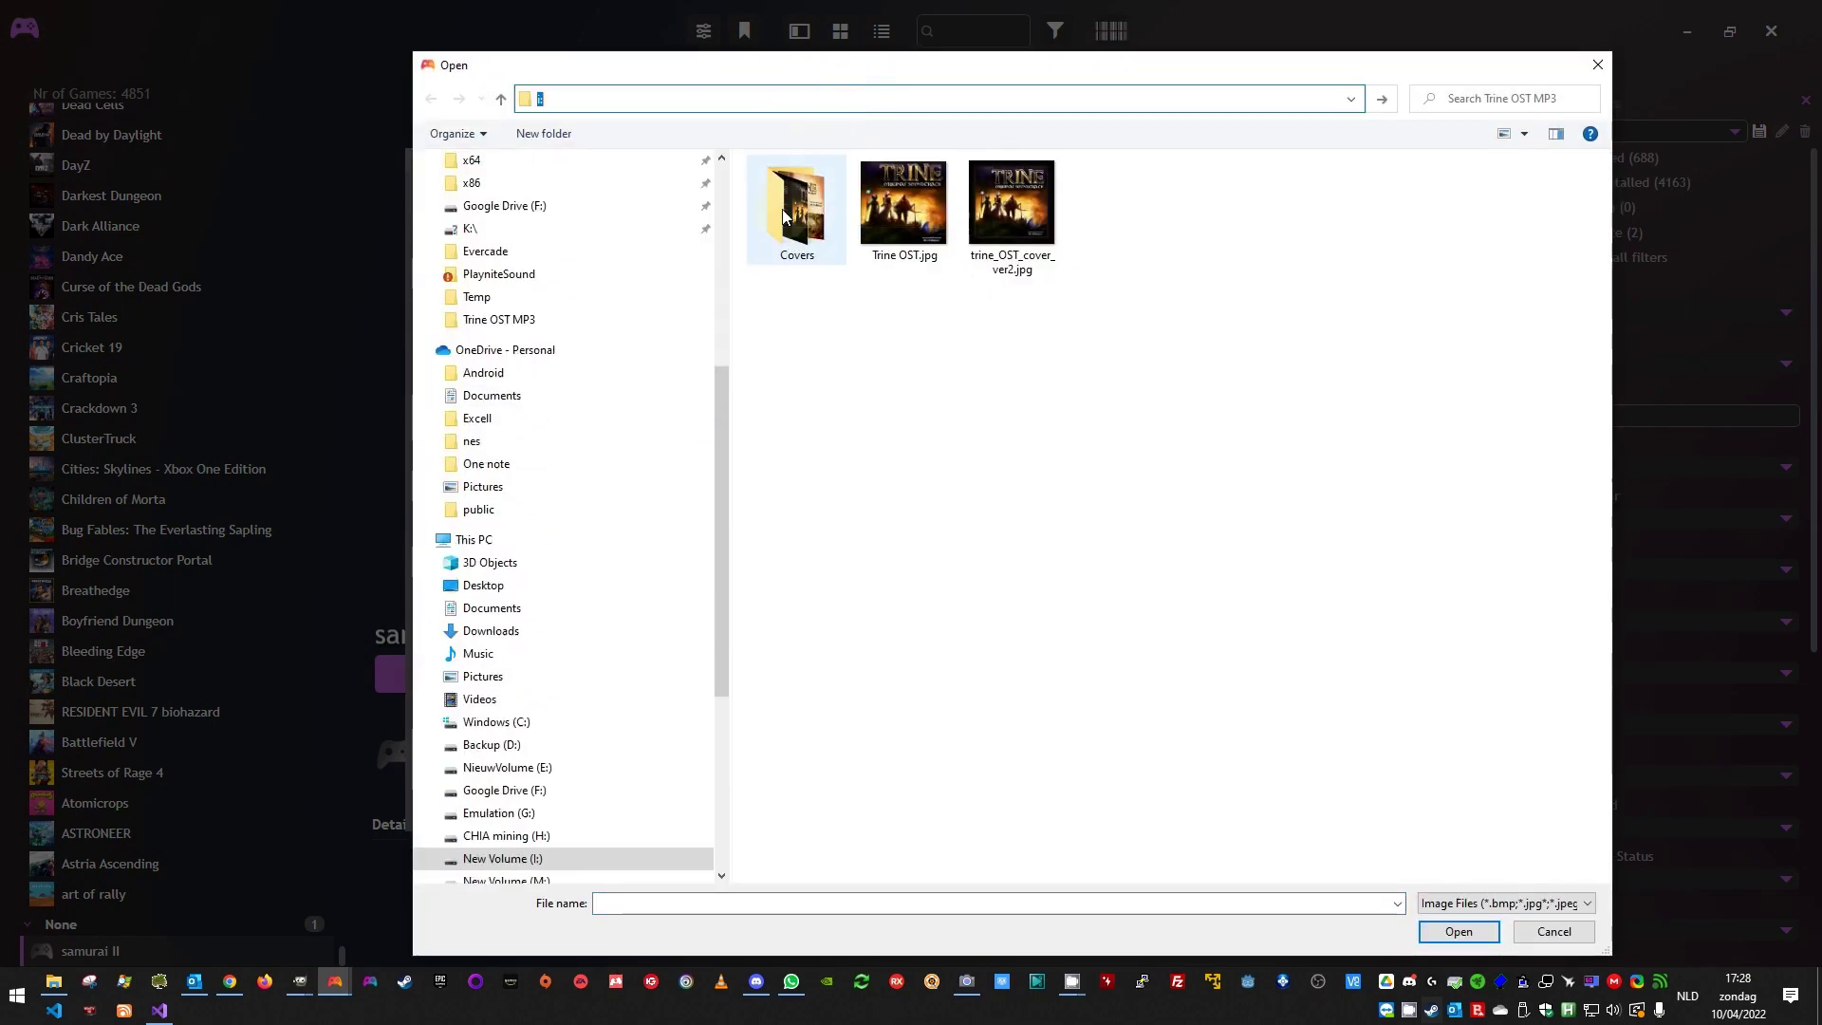
double_click(812, 469)
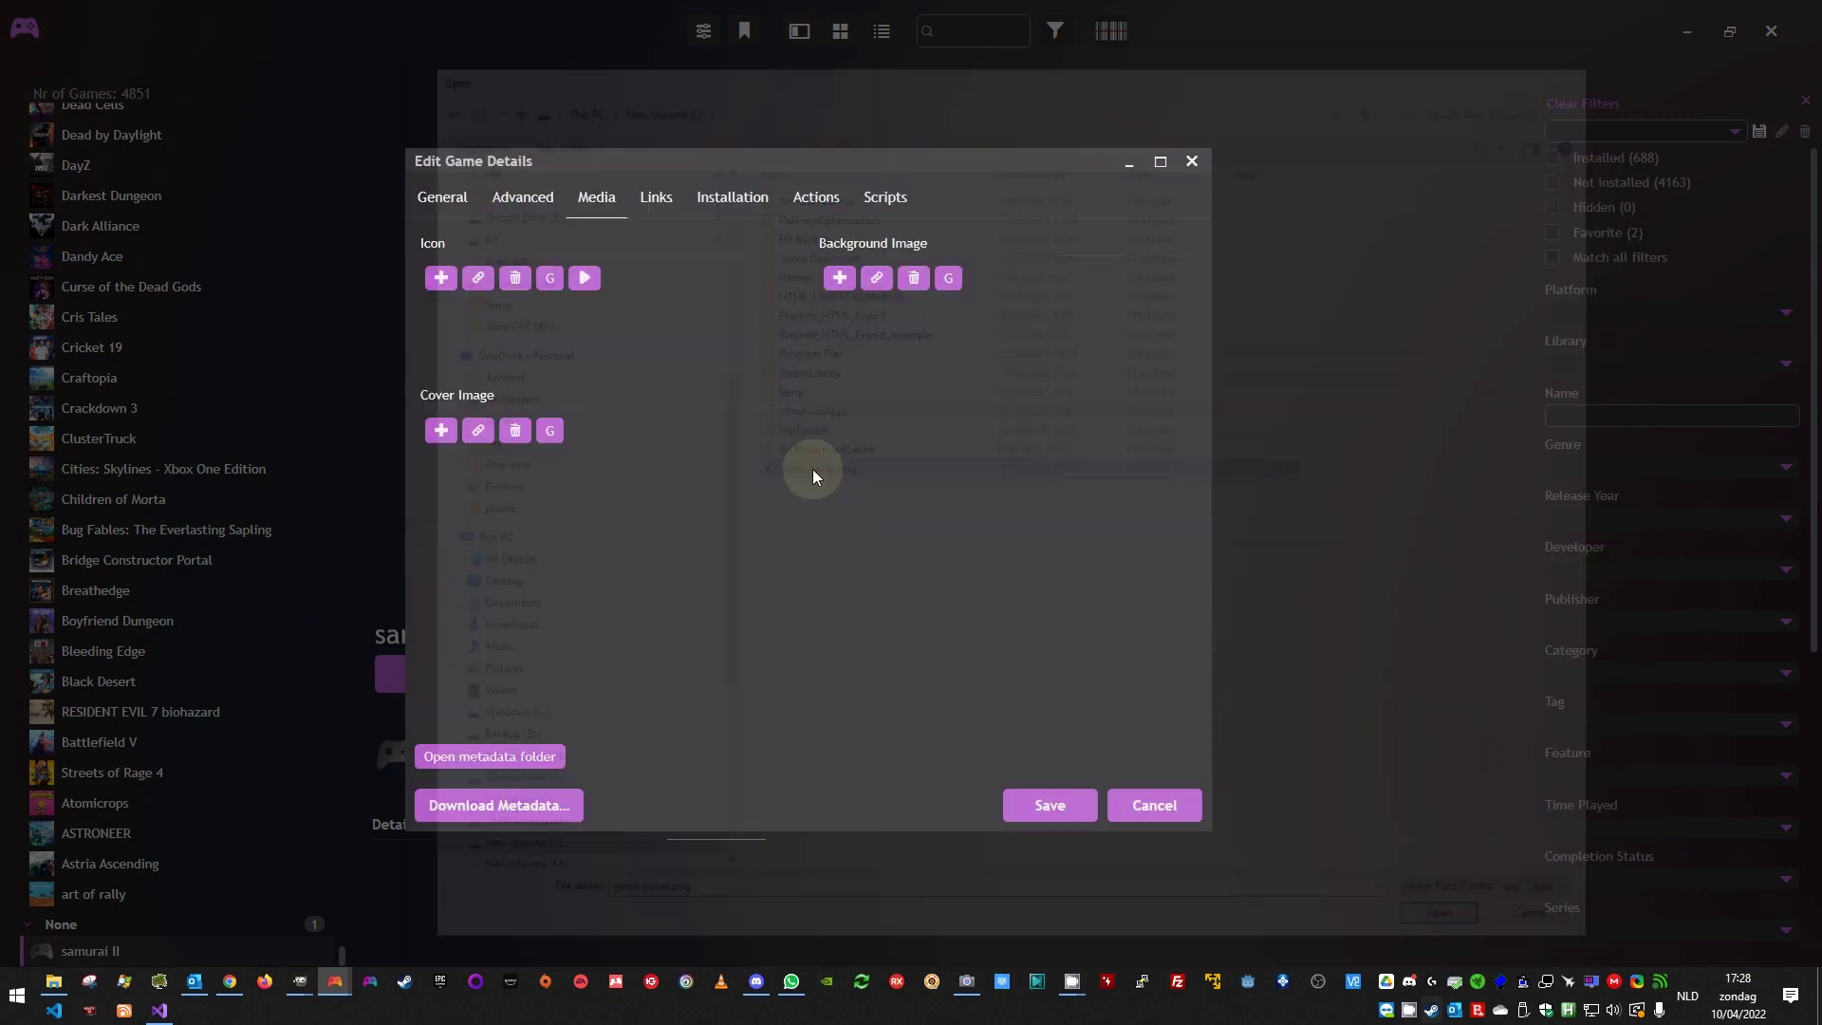
click(1046, 801)
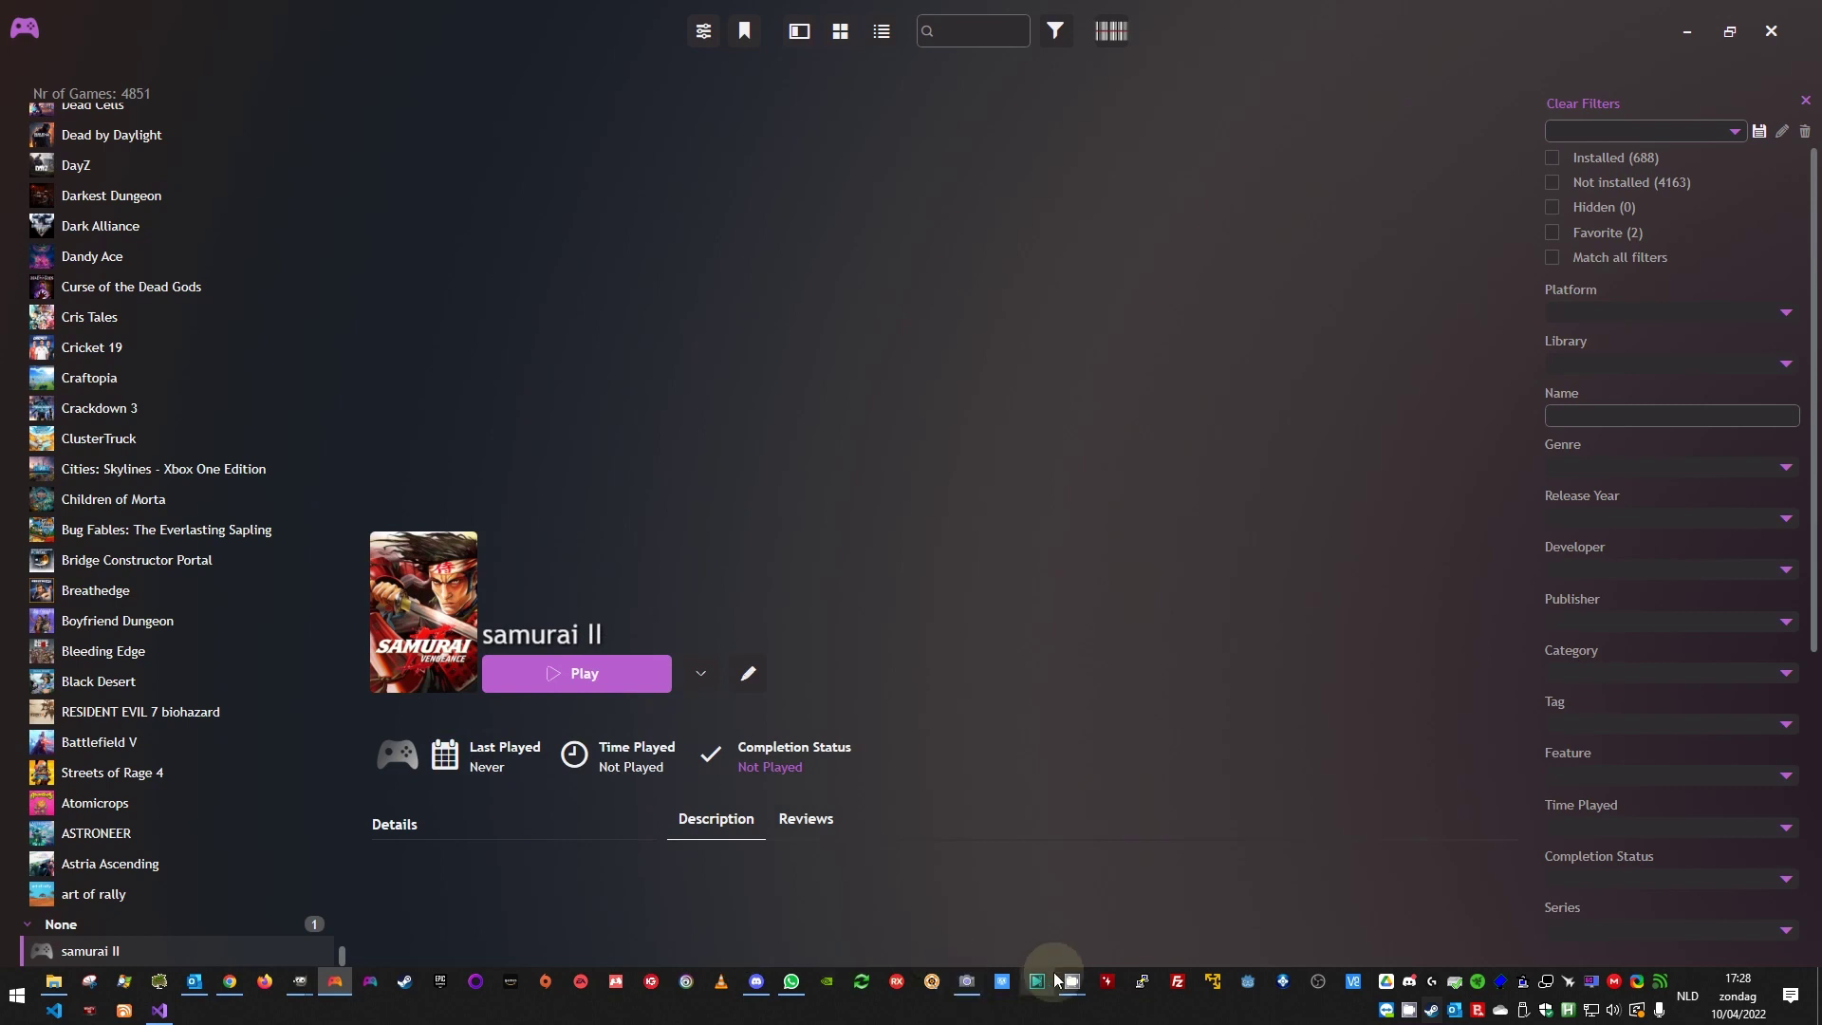
mouse_move(1071, 985)
click(999, 922)
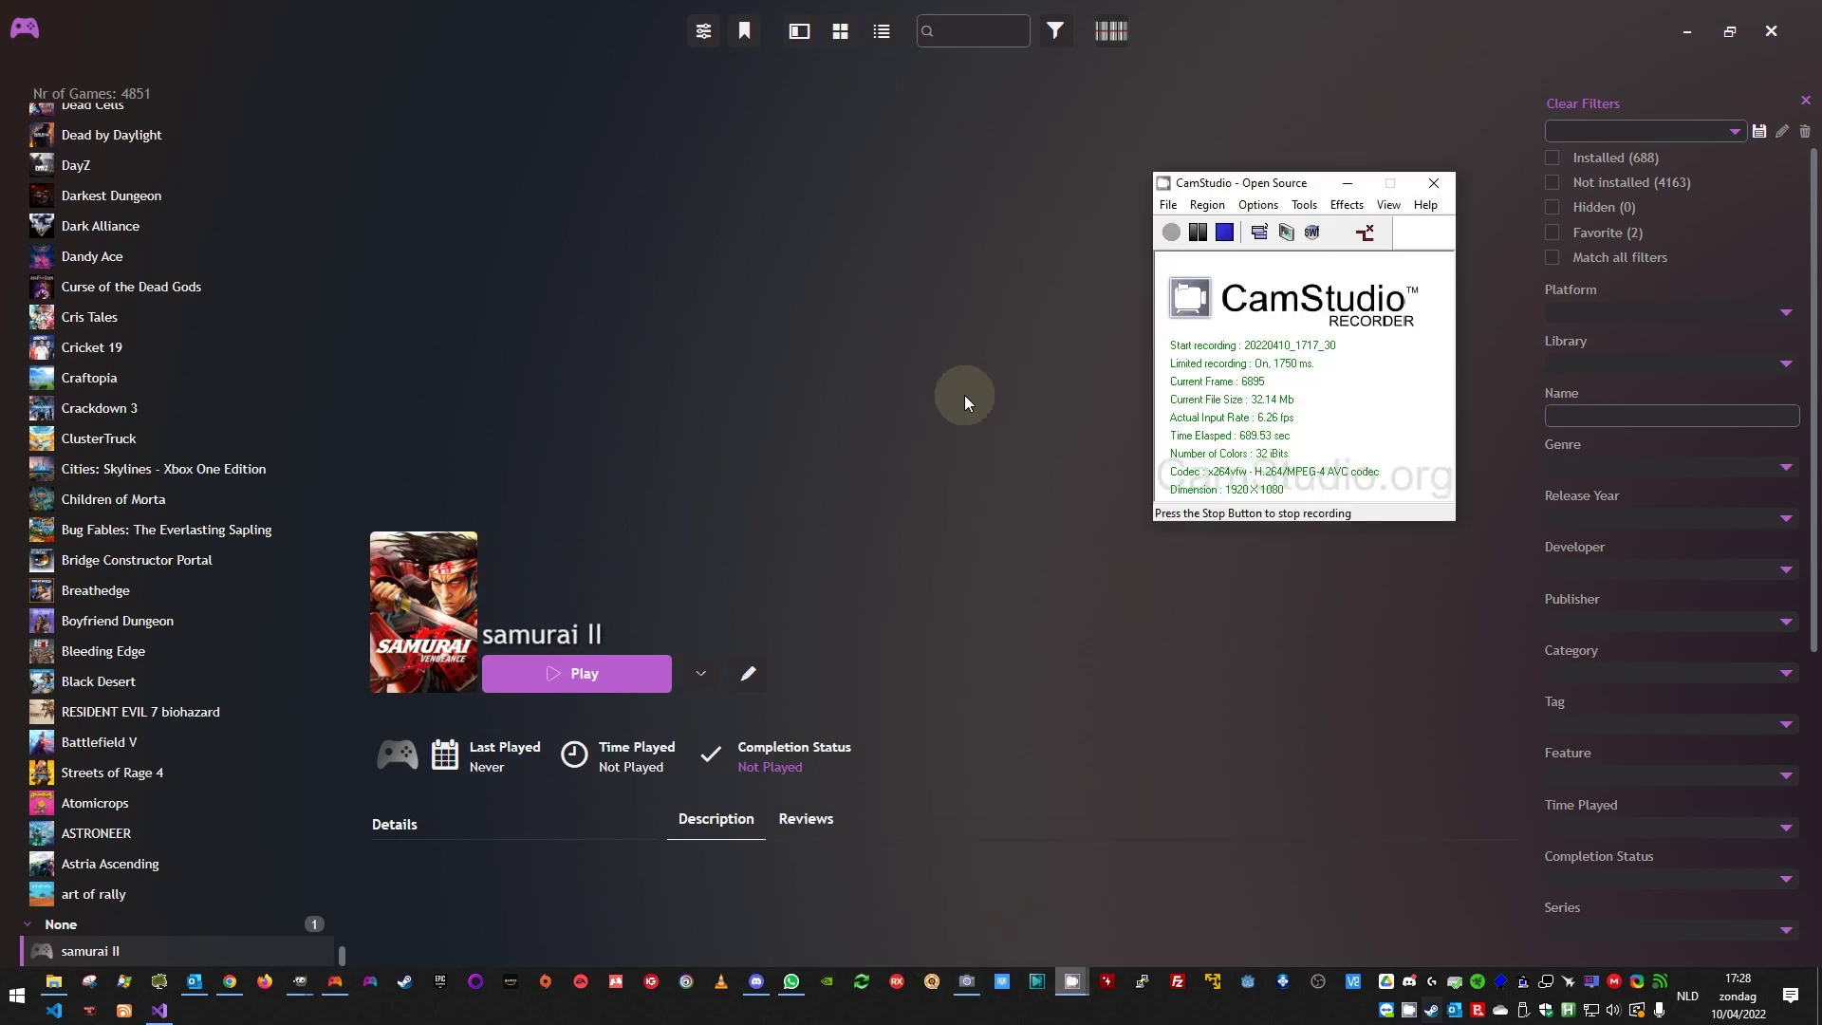